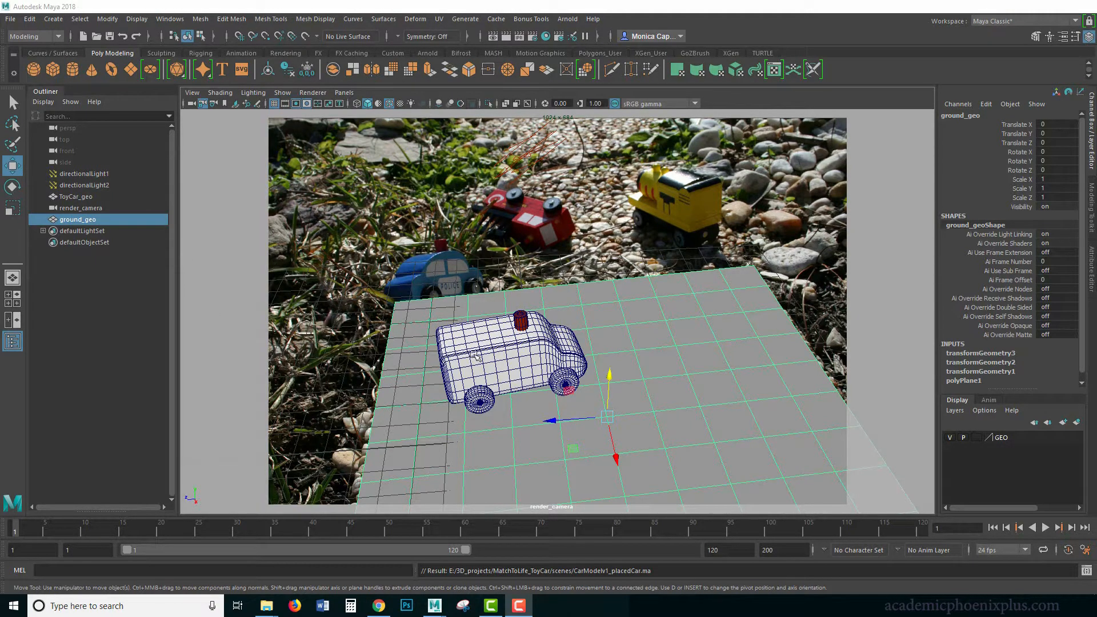
Hide the toy car and ground geometry, and delete directionalLight2 from the scene
left_click(108, 197, "ctrl")
key("ctrl+h")
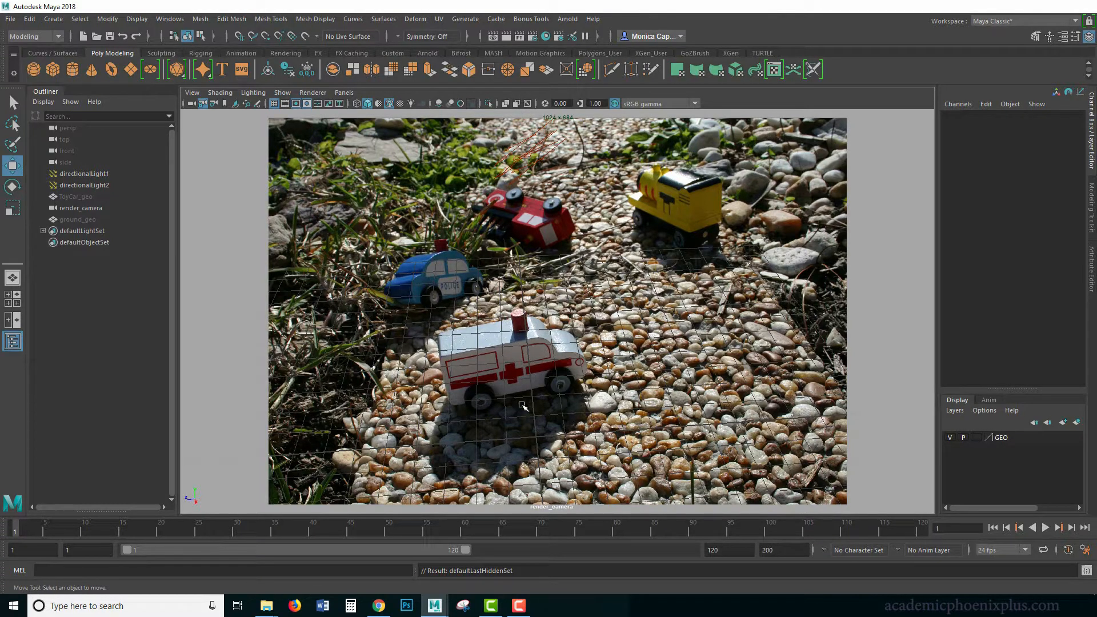
left_click(522, 161)
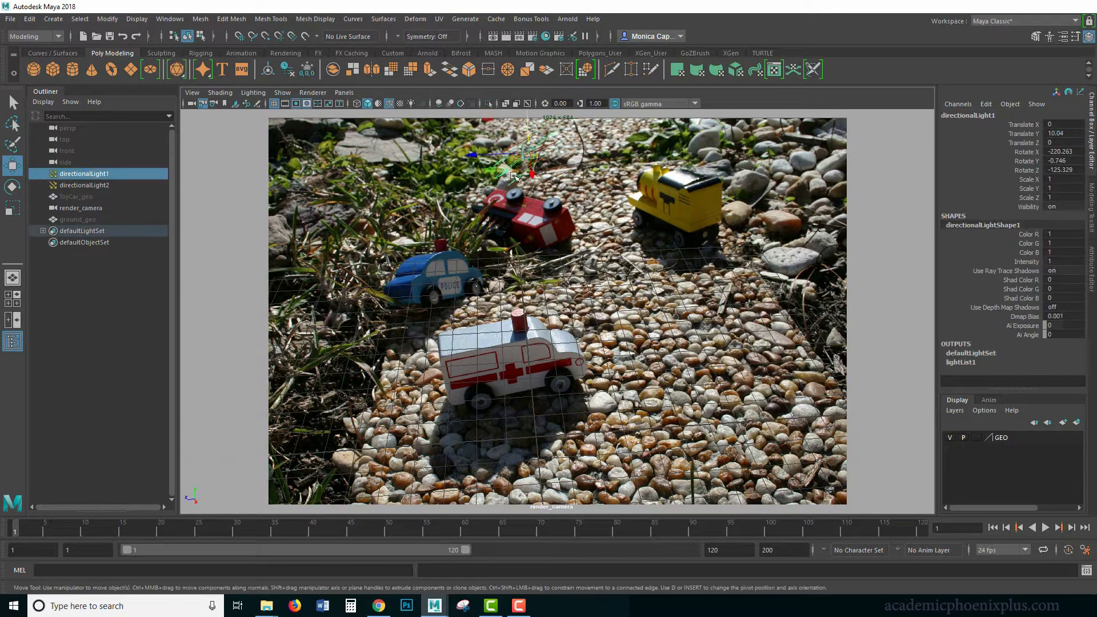
left_click(112, 184)
key("Delete")
left_click(516, 166)
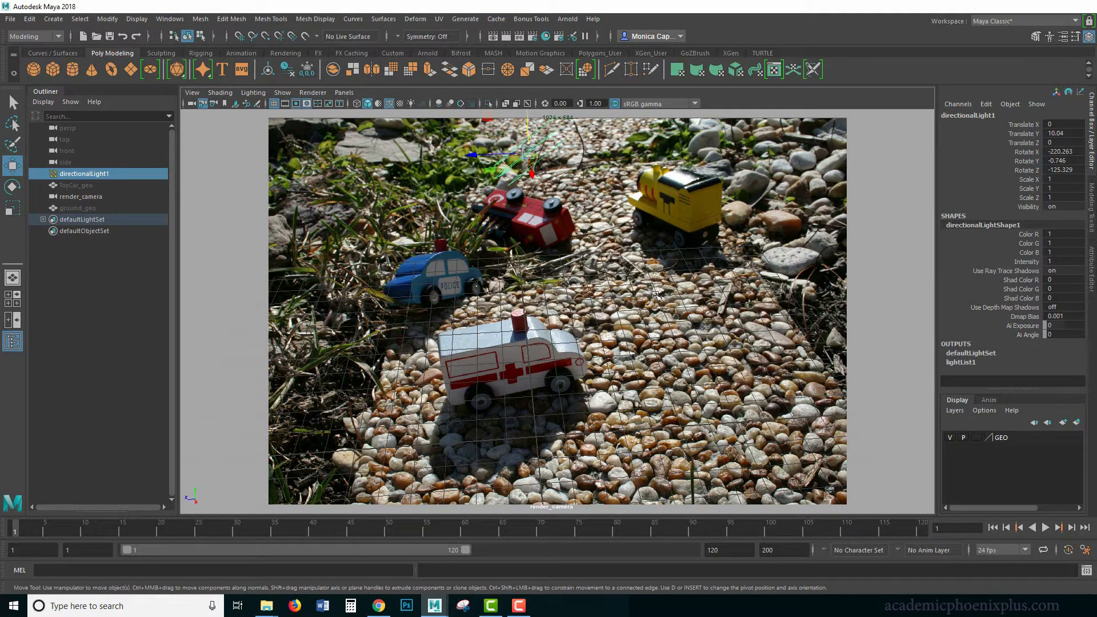
Unhide ToyCar_geo and ground_geo together
left_click(101, 185)
left_click(98, 209, "ctrl")
key("shift+h")
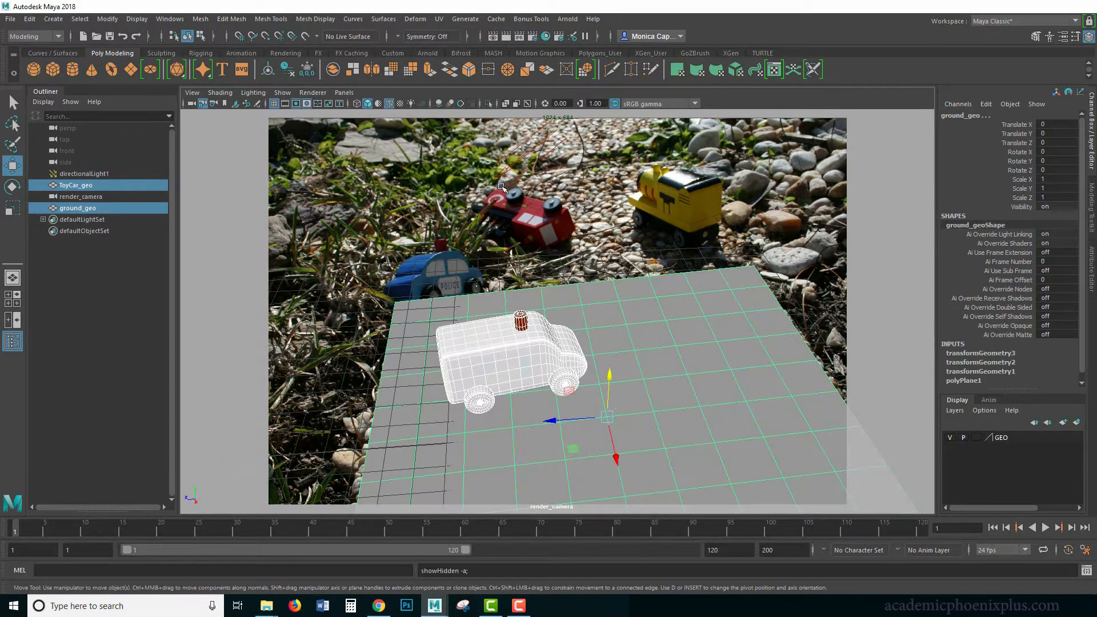
Rotate directionalLight1 freehand to about -258, -27, -132 degrees in X, Y and Z
left_click(502, 187)
key("e")
left_click_drag(575, 197, 563, 174)
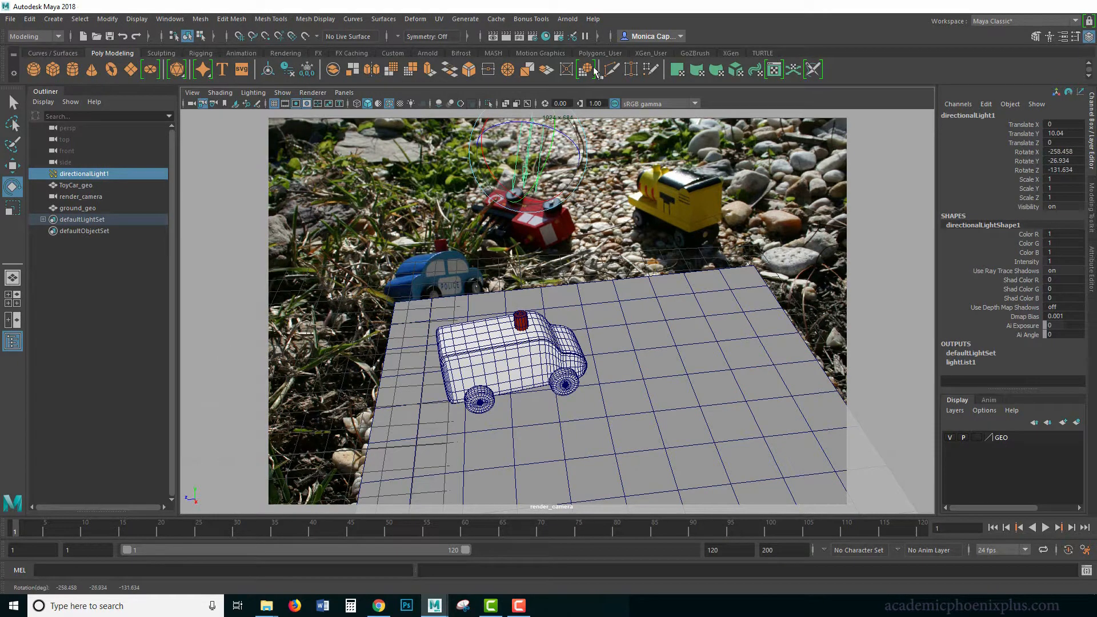
Render the scene through render_cameraShape in the Arnold RenderView, with the window placed so the whole frame shows
left_click(567, 19)
left_click(578, 30)
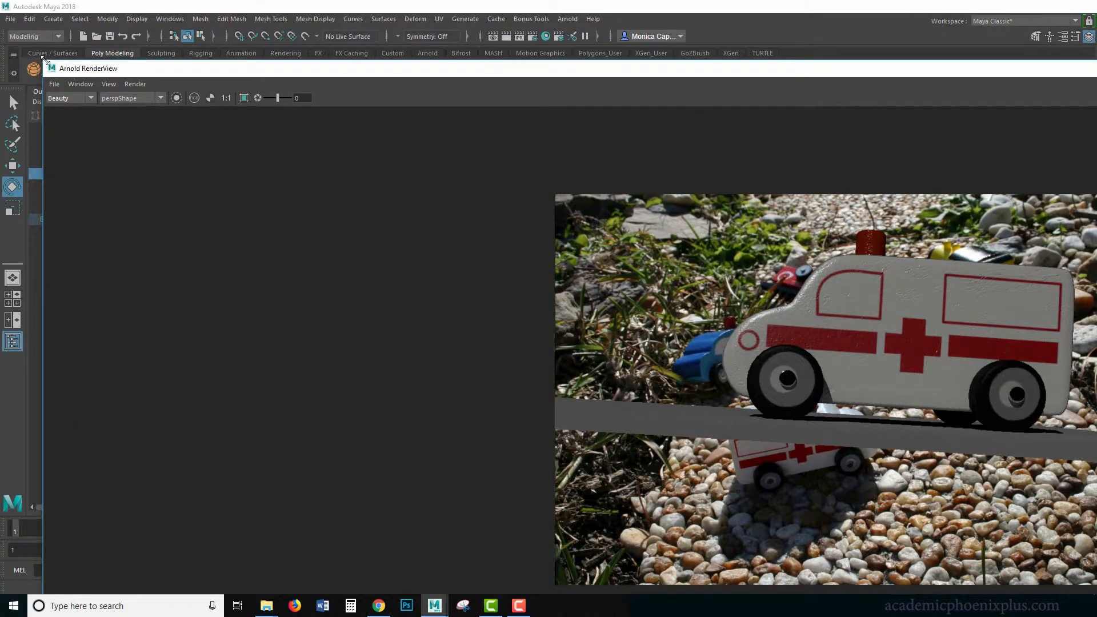
left_click_drag(726, 62, 728, 186)
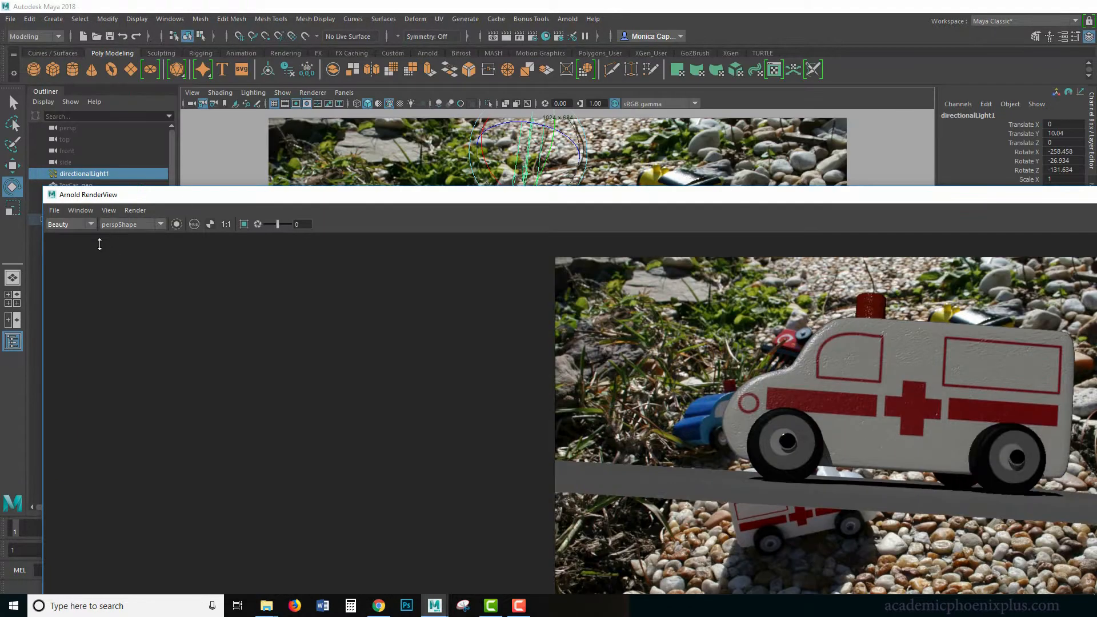
left_click(159, 225)
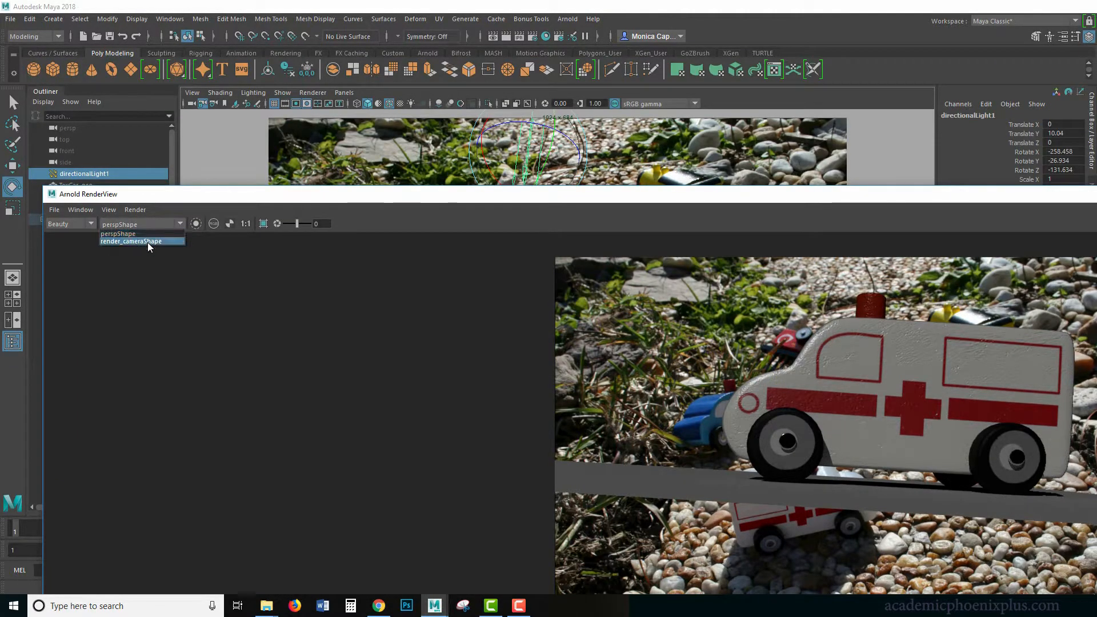
left_click(145, 241)
left_click_drag(44, 188, 274, 128)
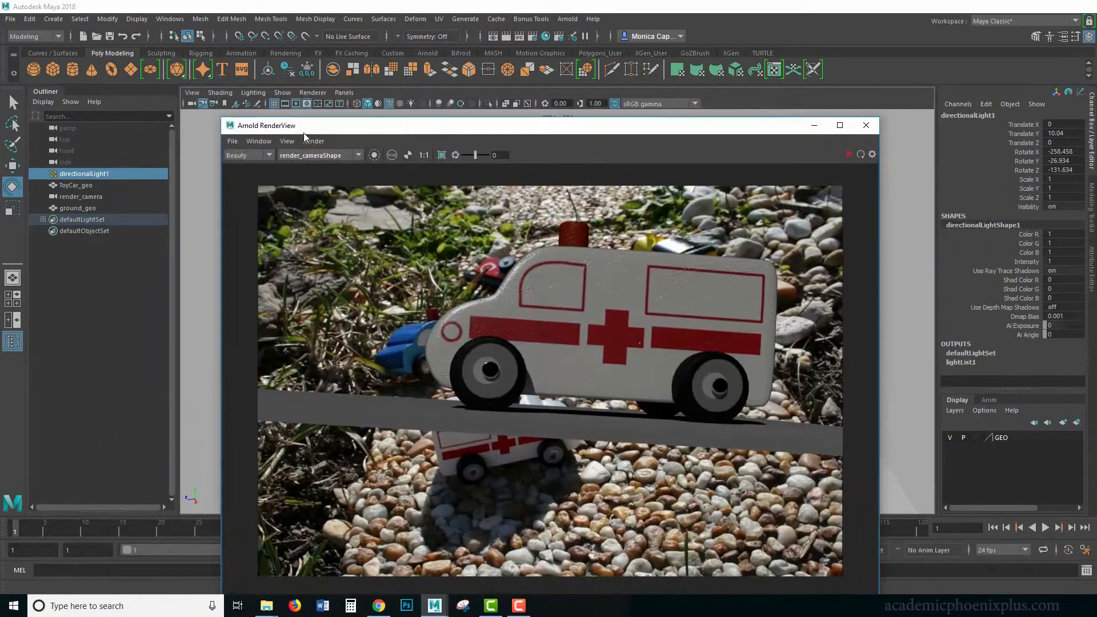
left_click(849, 155)
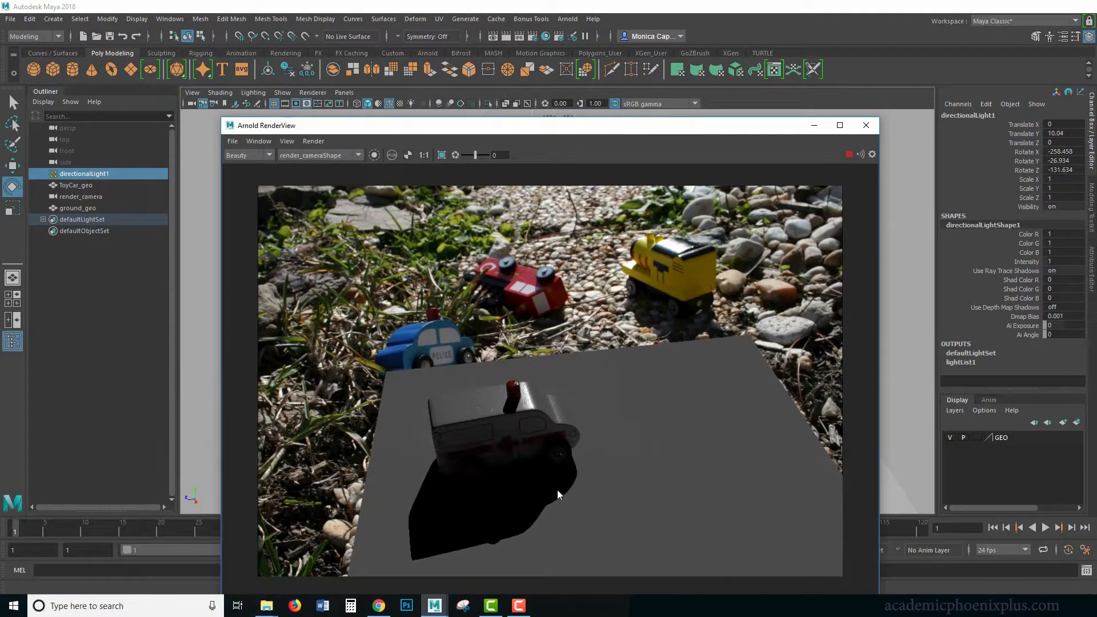
left_click_drag(638, 124, 676, 77)
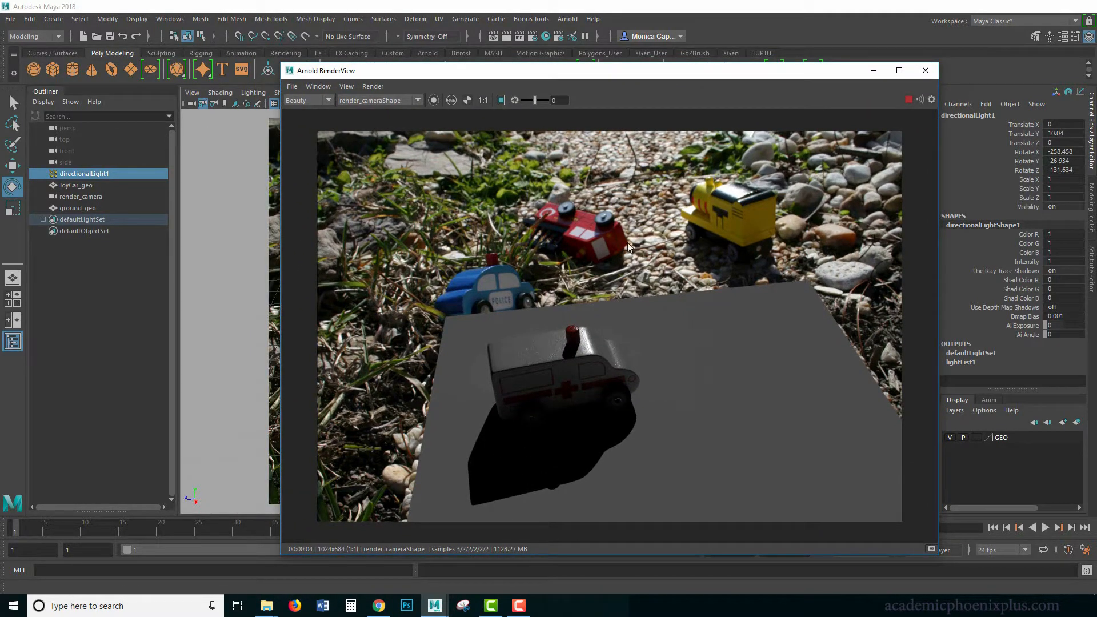
Load the car_001 photo from the project's sourceimages folder into the RenderView as a snapshot
left_click(294, 86)
left_click(316, 135)
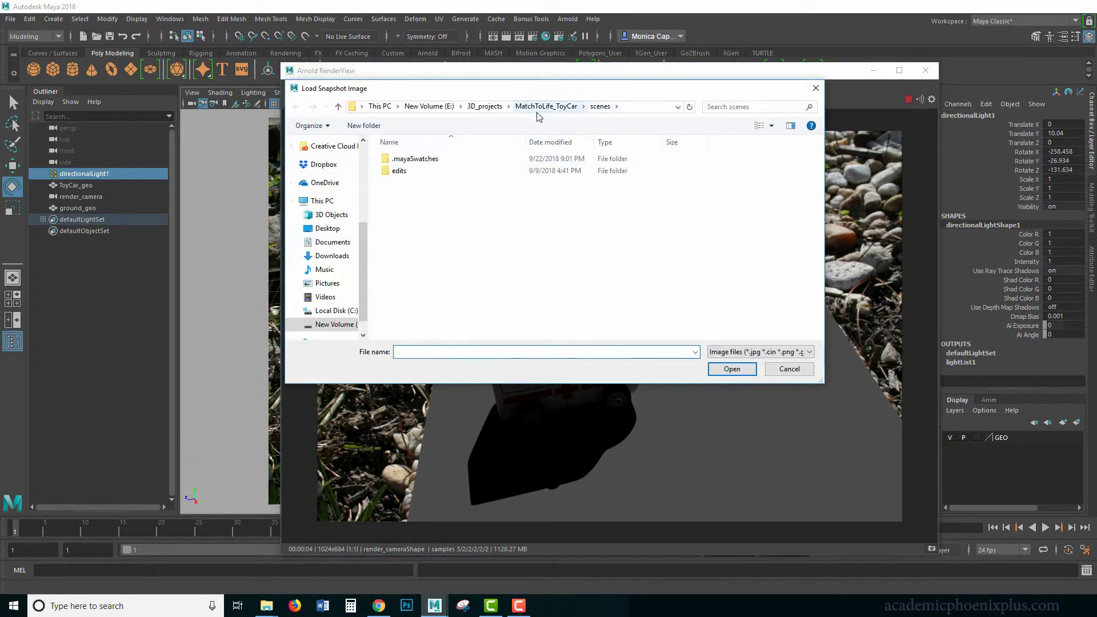
left_click(546, 107)
double_click(412, 303)
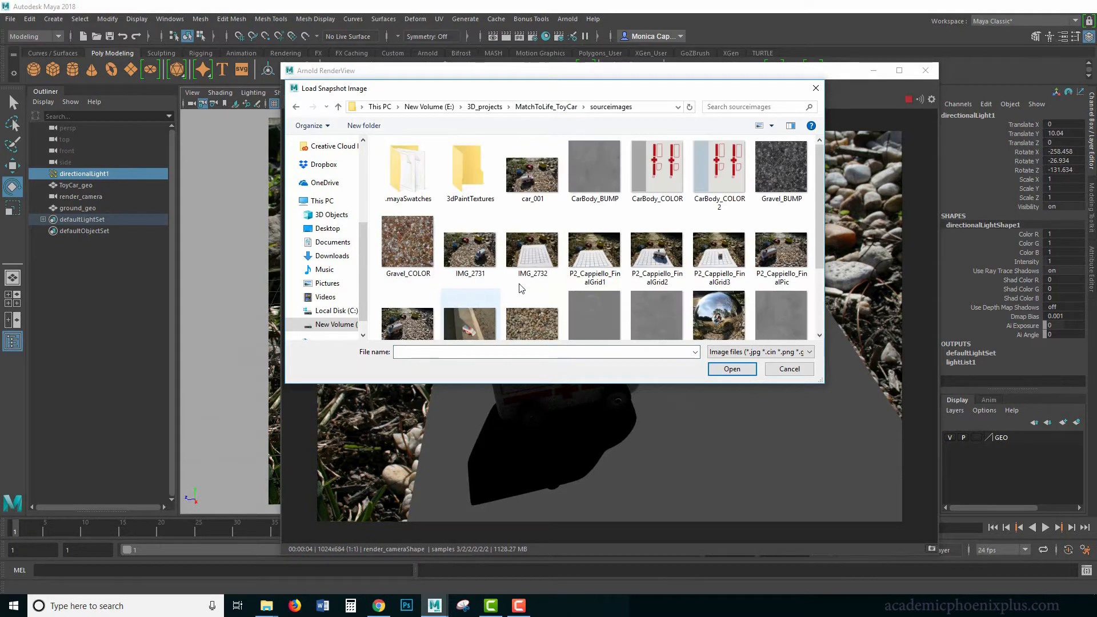
double_click(533, 171)
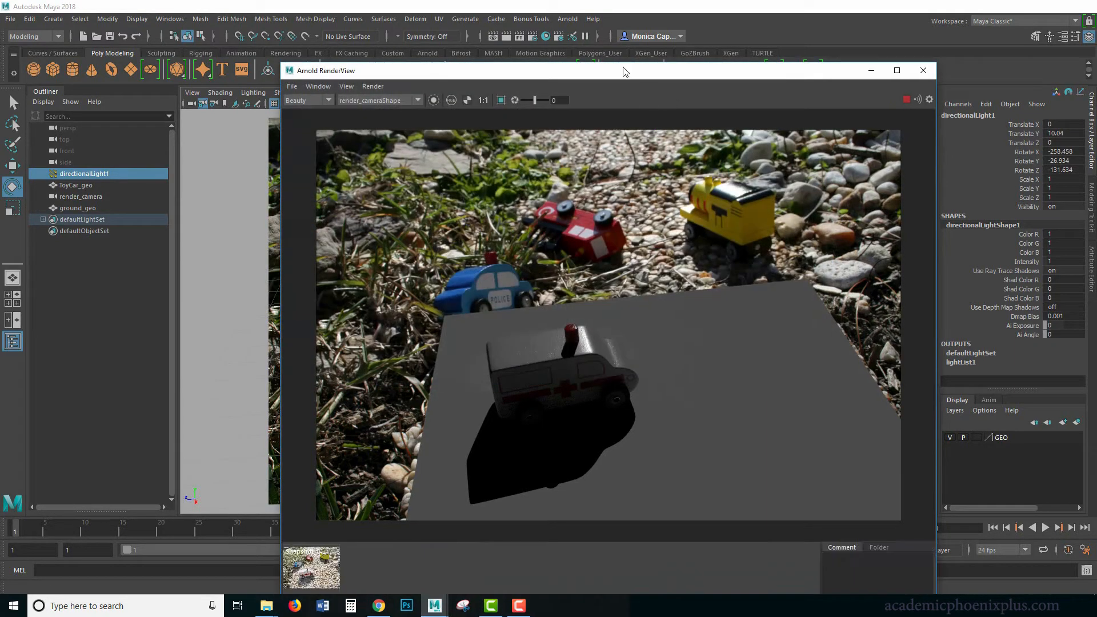
Compare the car_001 snapshot with the current render, checking how it displays at real size
left_click_drag(625, 70, 596, 57)
left_click(292, 546)
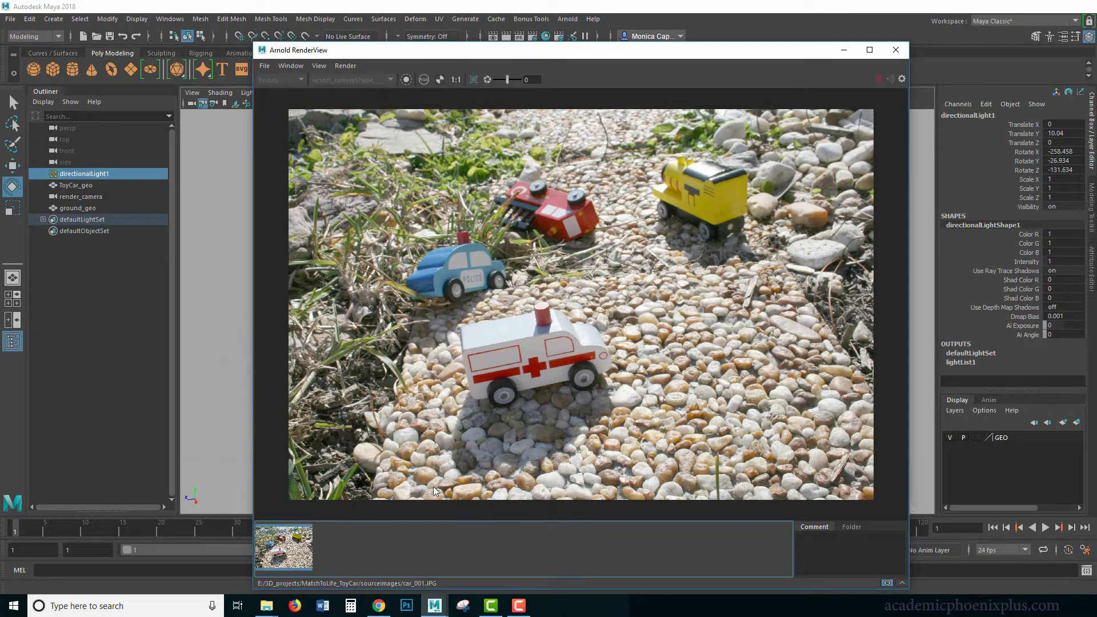
left_click(296, 540)
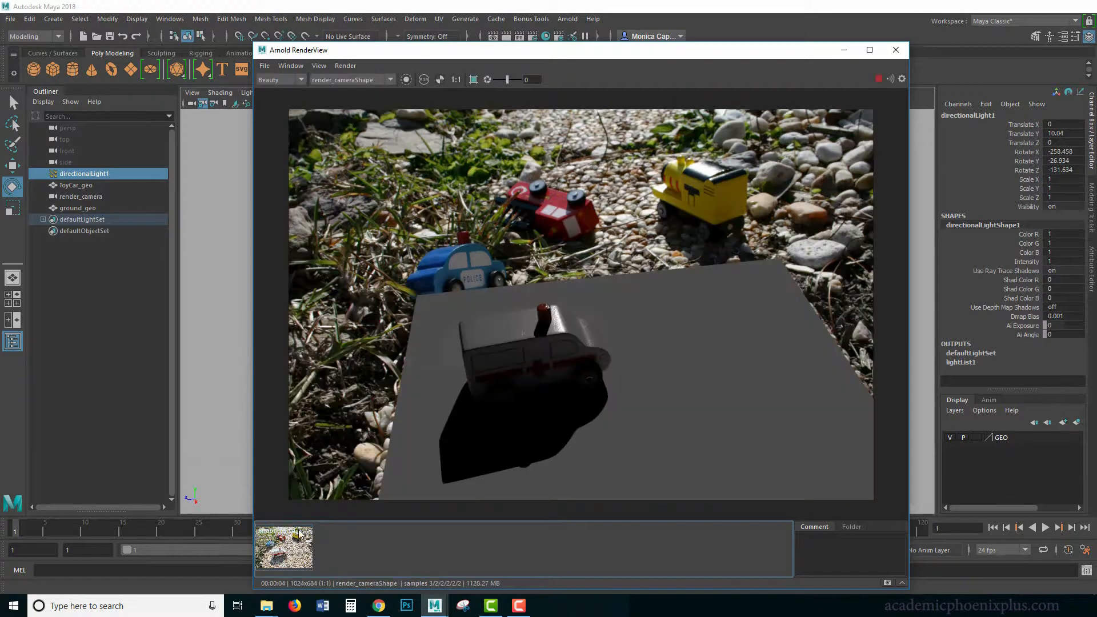
left_click(289, 558)
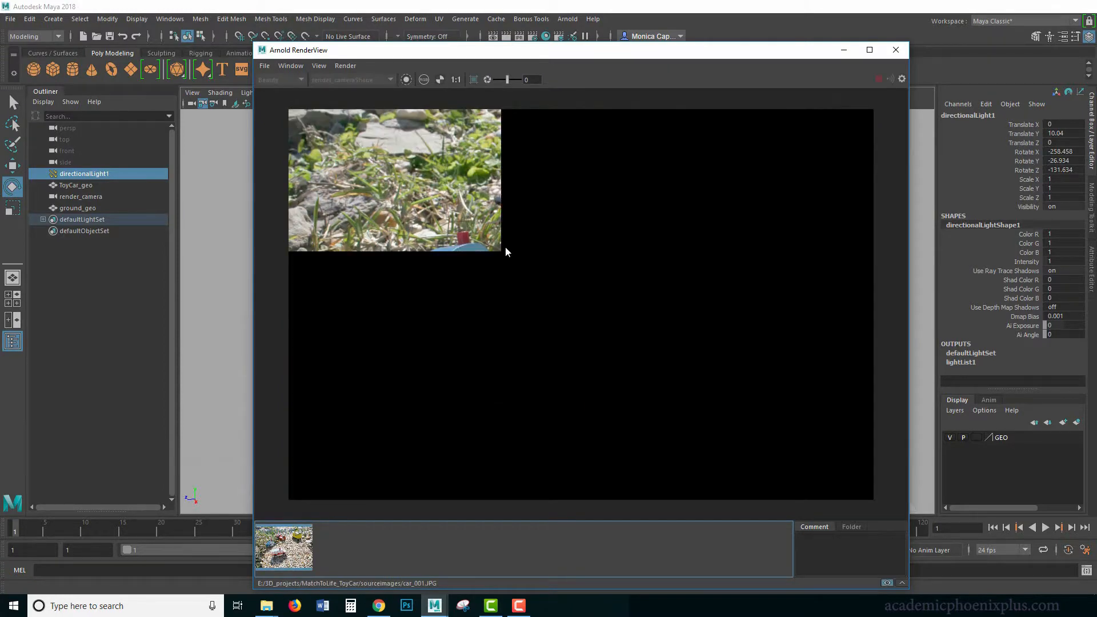
left_click(457, 79)
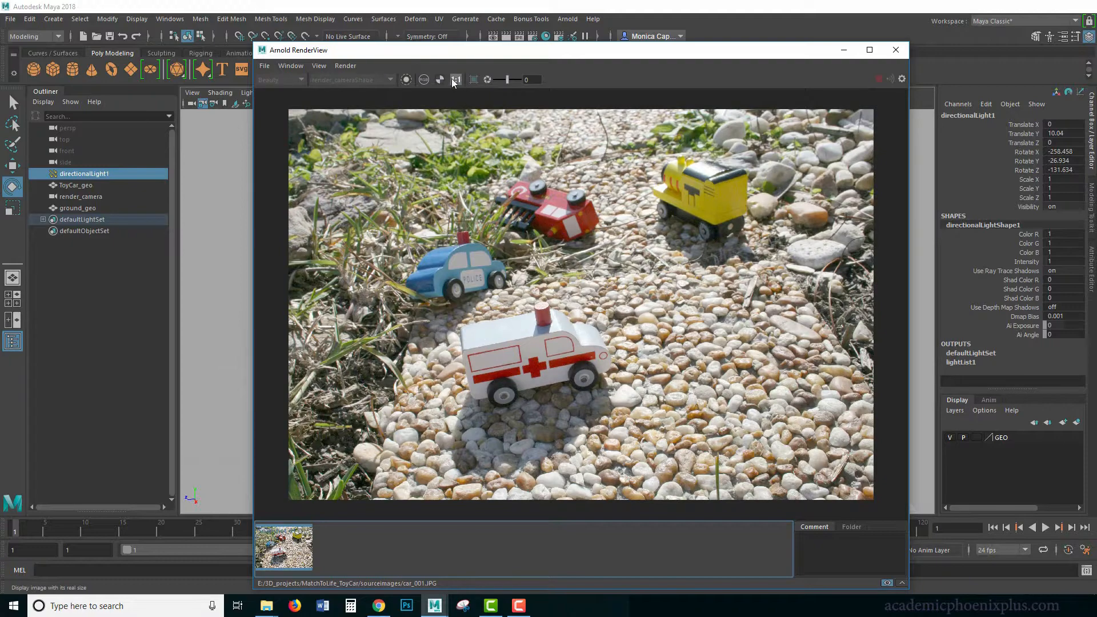
left_click(288, 547)
left_click(288, 552)
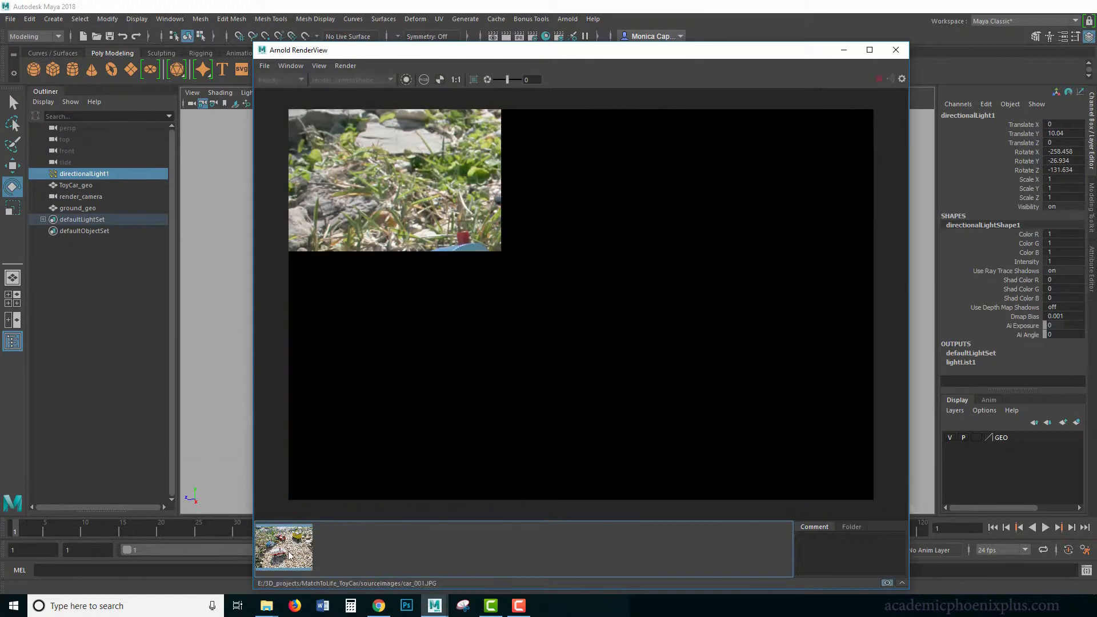
left_click(285, 555)
left_click(285, 555)
left_click(291, 558)
left_click(290, 558)
left_click(291, 558)
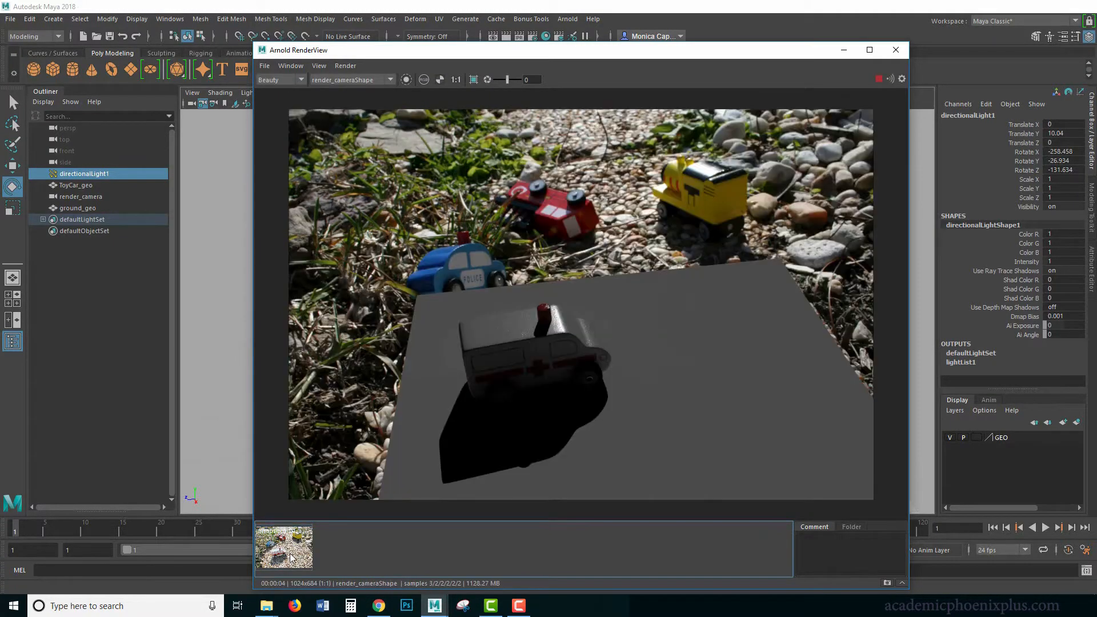
left_click(290, 554)
left_click(297, 543)
Switch to Photoshop and resize the car_001 photo to a width of 1024 pixels
left_click(407, 607)
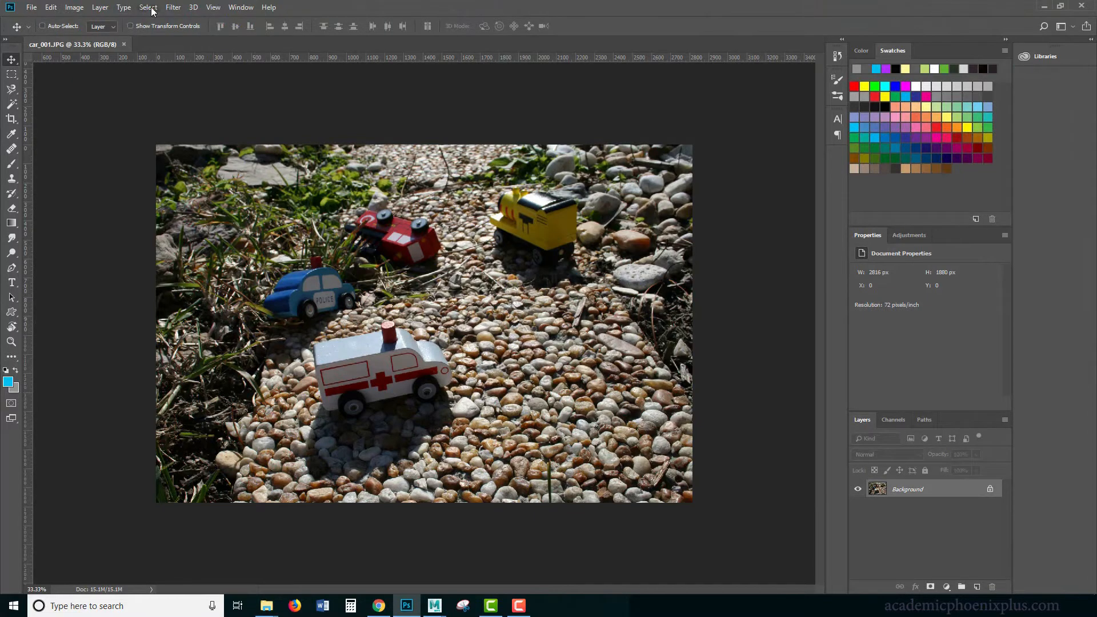
left_click(75, 7)
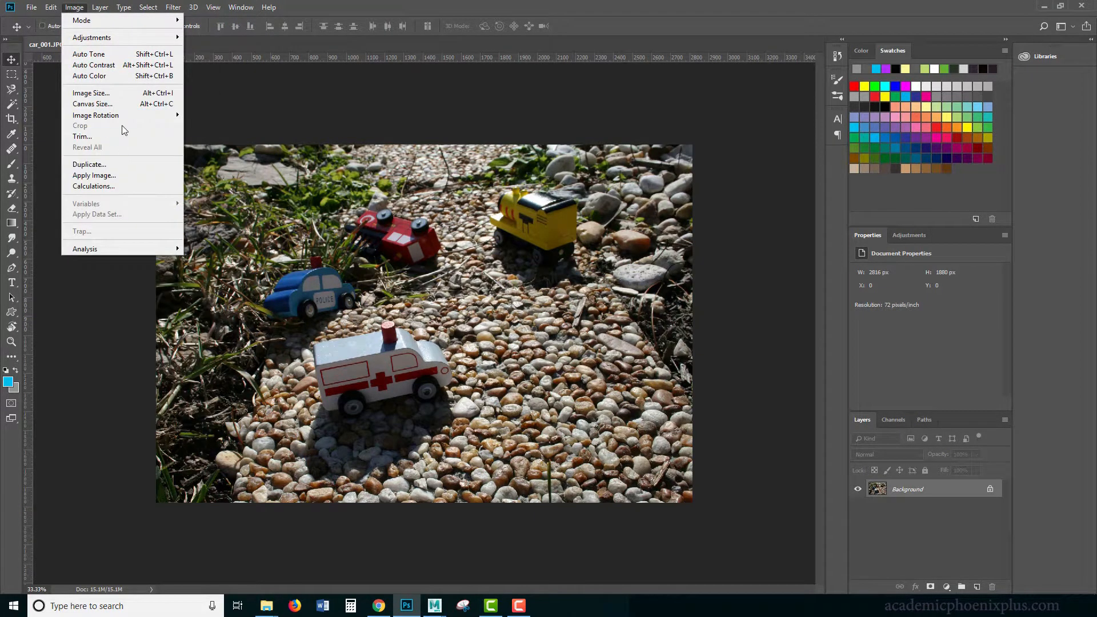
left_click(114, 93)
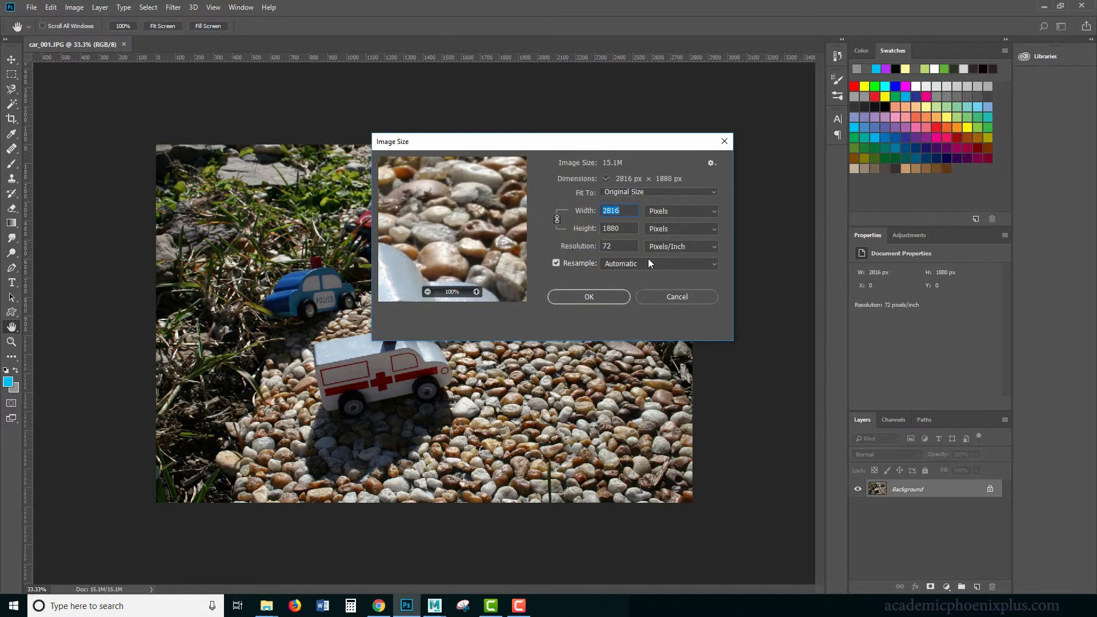
type("1024")
key("Return")
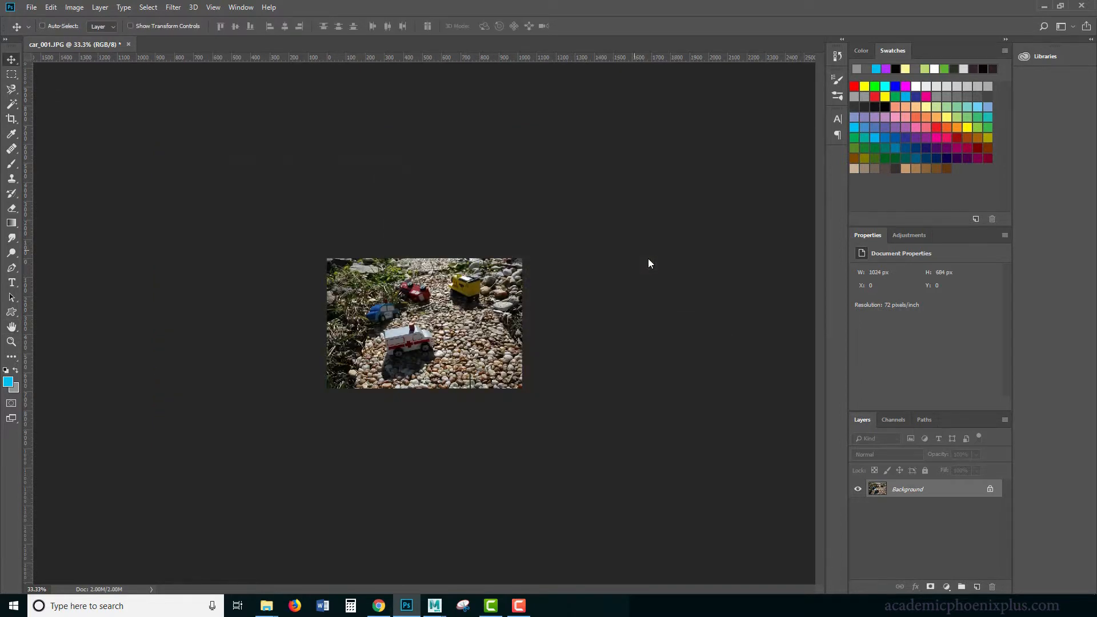
Save the resized photo as the PNG file car_001v2 in sourceimages, using the large file size option
key("ctrl+shift")
key("ctrl+shift+s")
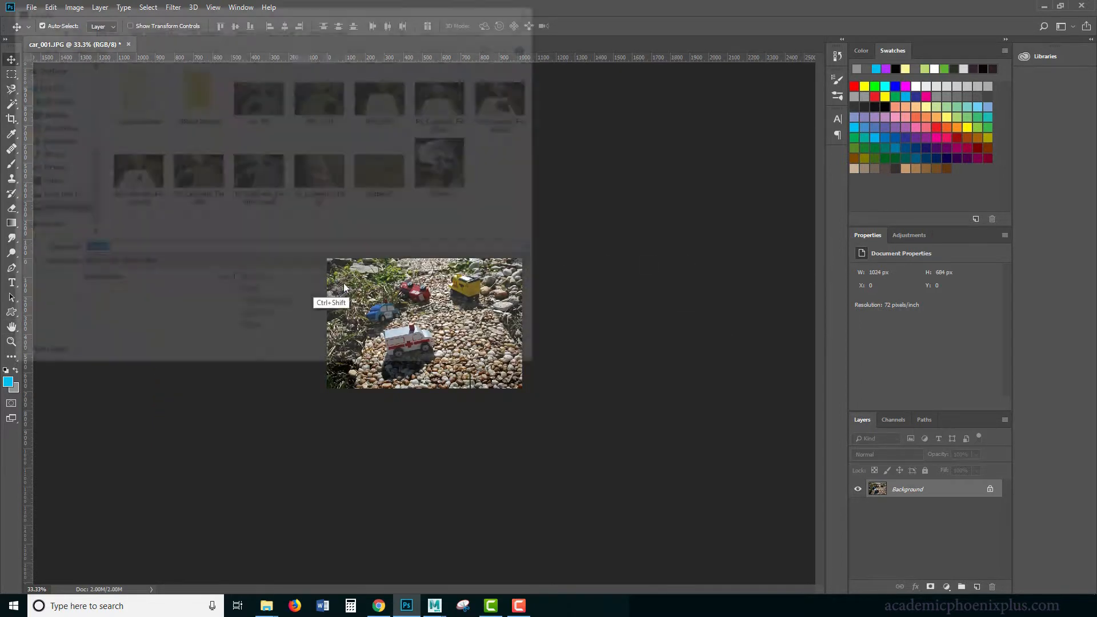
left_click(125, 250)
type("v")
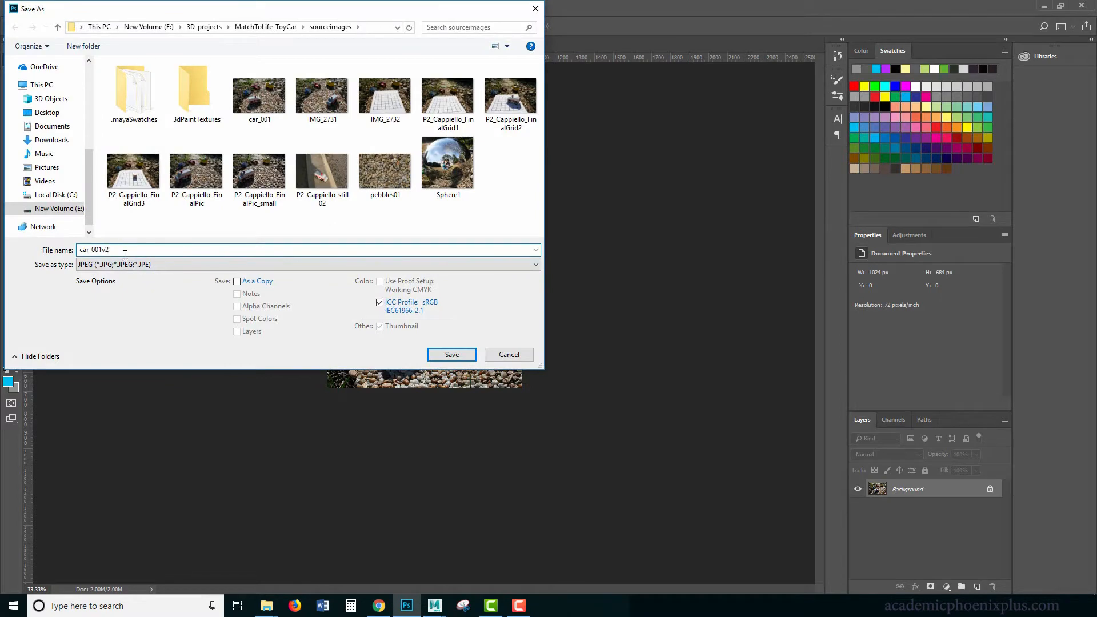
type("2")
left_click(266, 264)
left_click(129, 423)
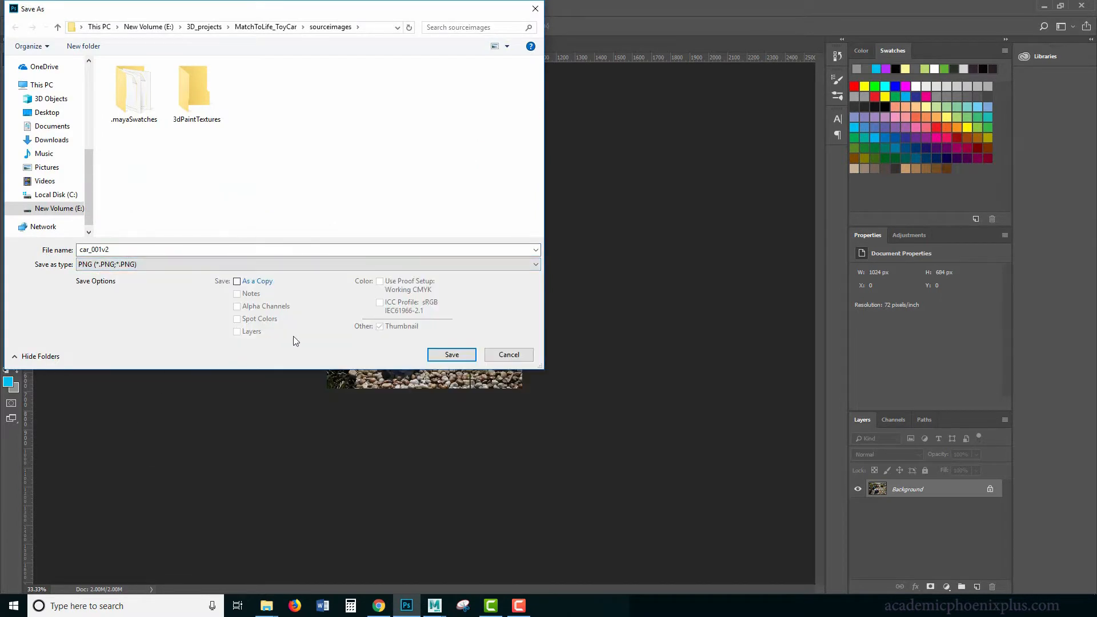
left_click(451, 354)
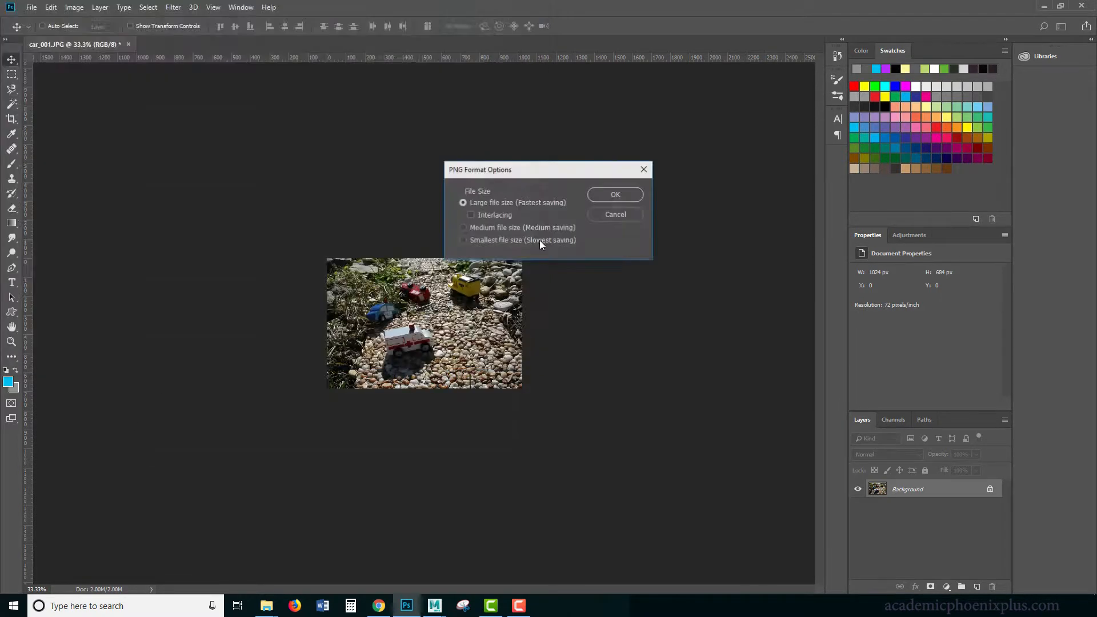
left_click(610, 194)
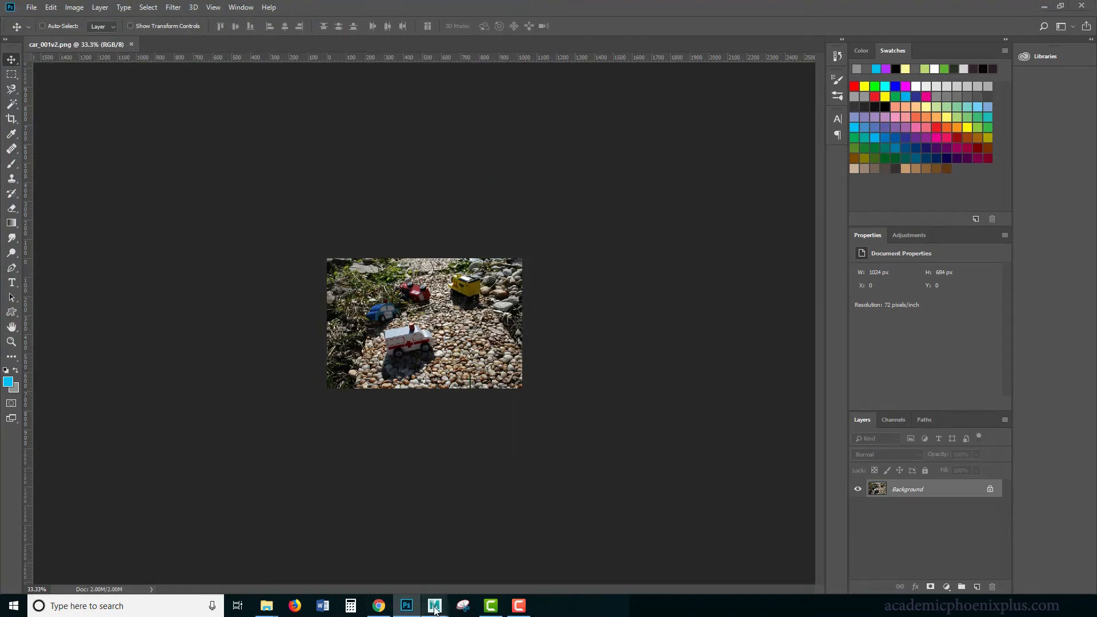
Return to Maya's Arnold RenderView, load car_001v2 as a second snapshot and display it
mouse_move(434, 605)
left_click(509, 568)
left_click(266, 67)
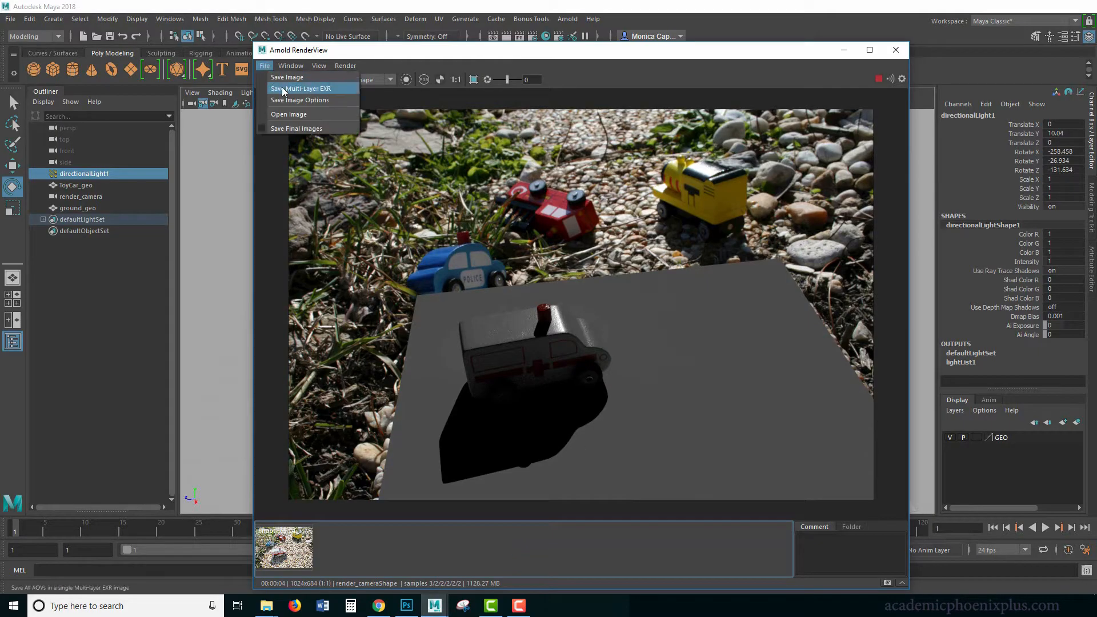
left_click(300, 114)
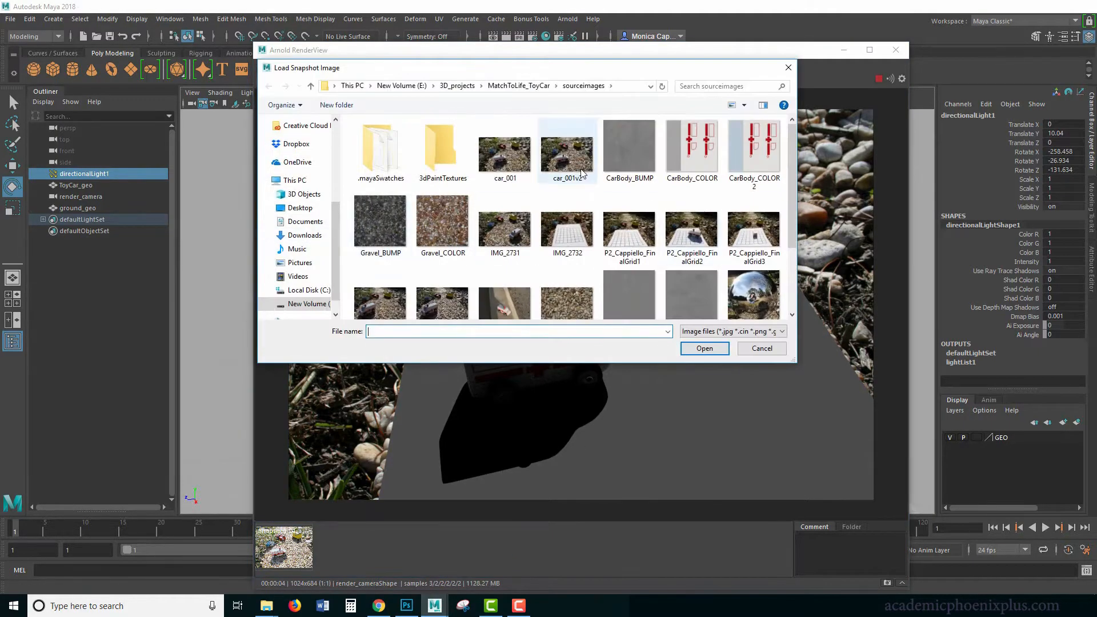
double_click(567, 153)
left_click(350, 550)
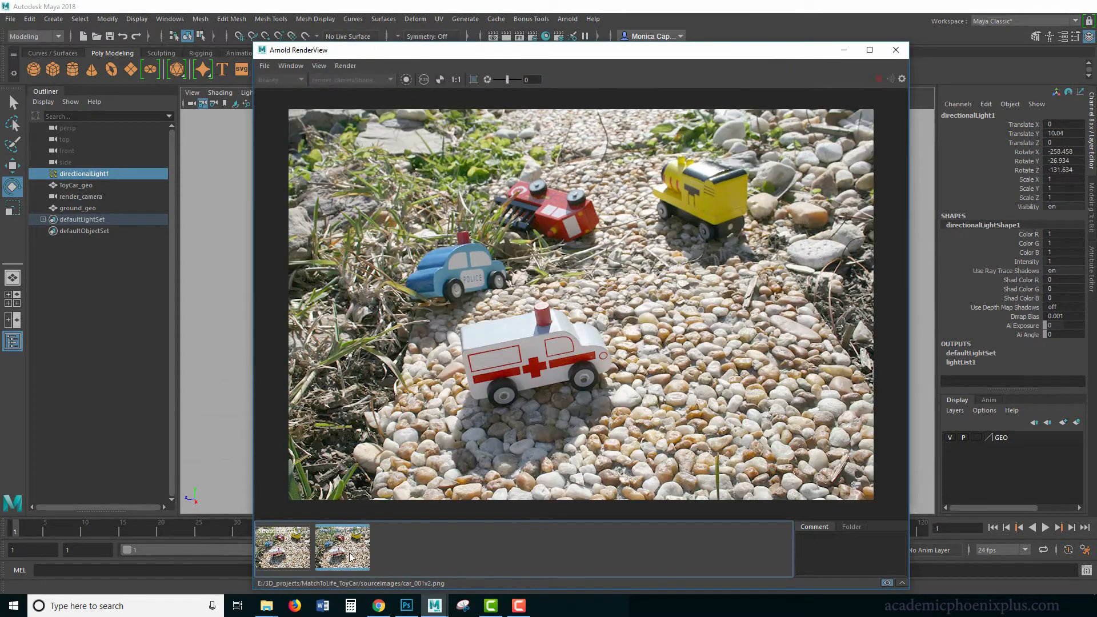
Delete the original car_001 snapshot from the RenderView
left_click(287, 567)
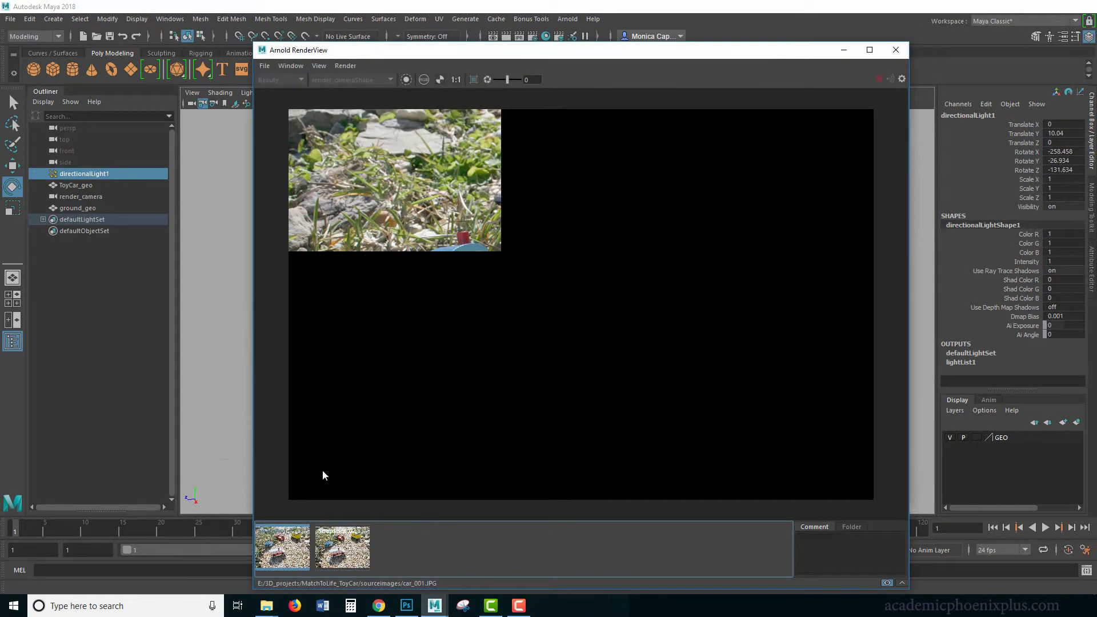
right_click(290, 544)
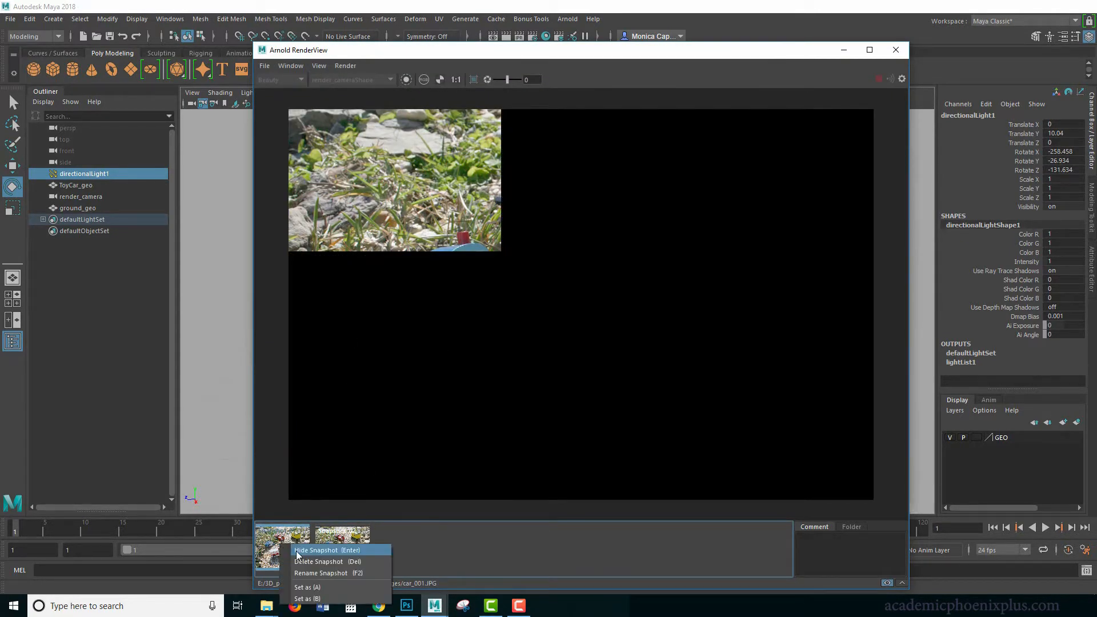
left_click(360, 562)
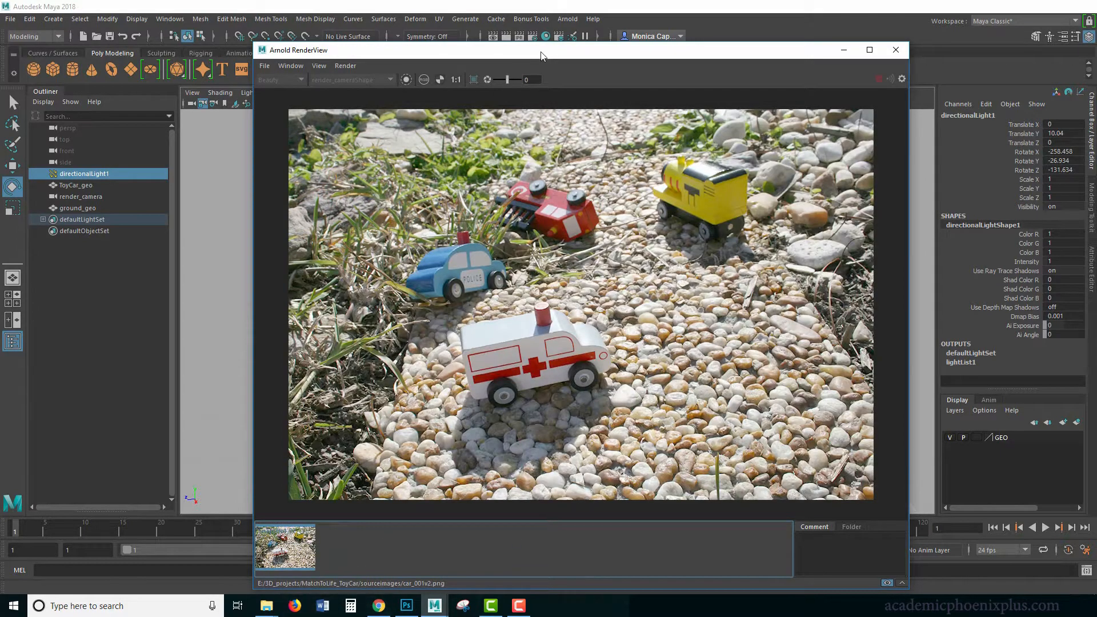
Set the RenderView display settings' view transform to Raw, and hide the display settings again
left_click_drag(542, 56, 518, 43)
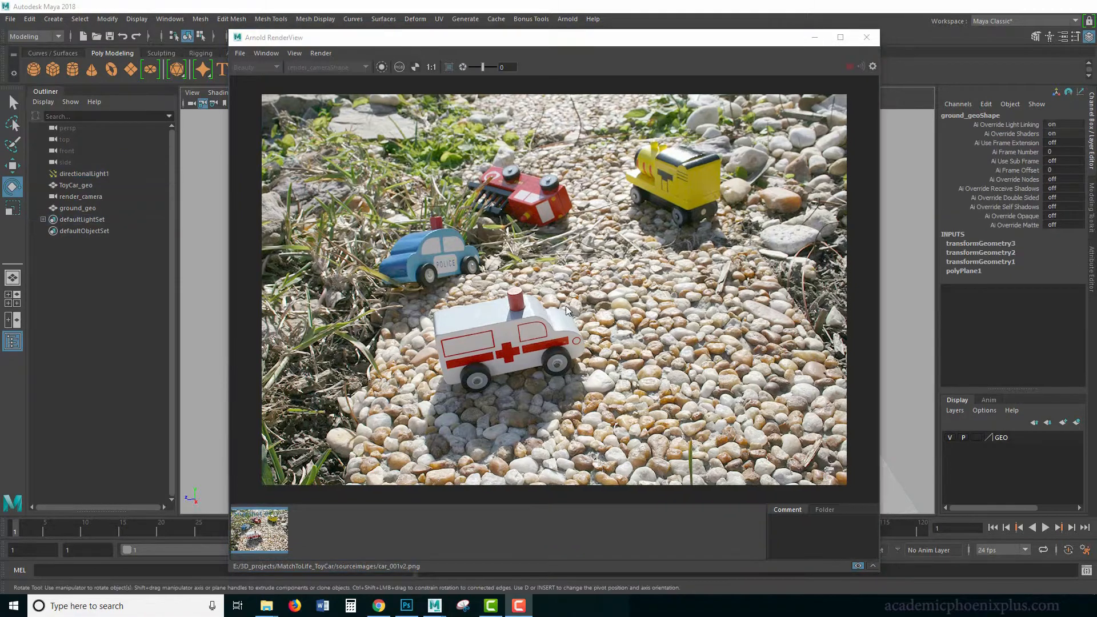
left_click(267, 53)
left_click(281, 67)
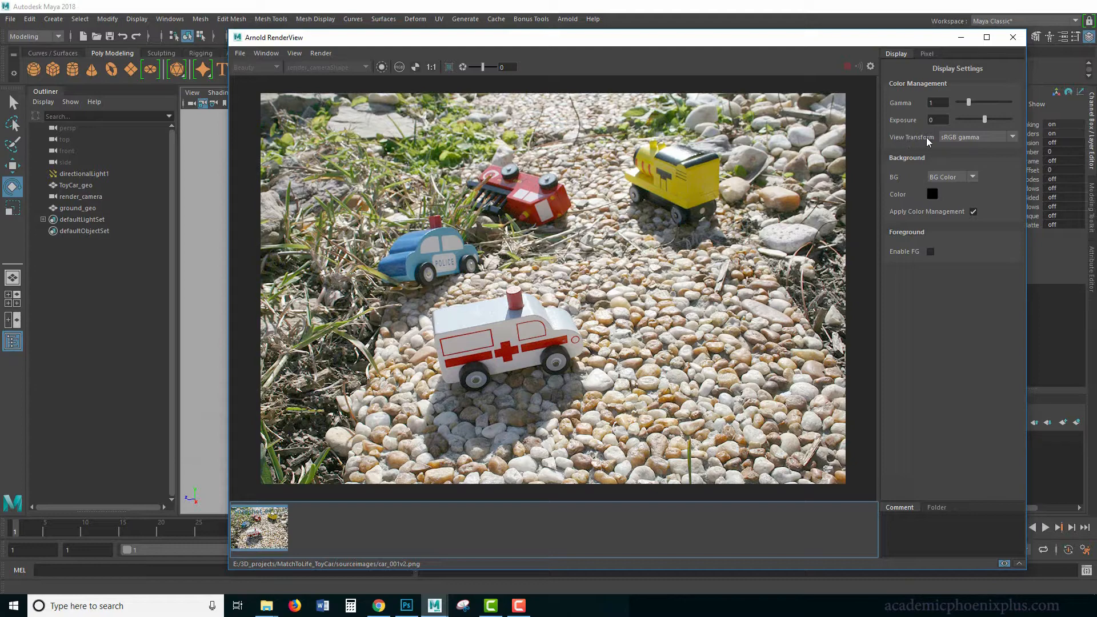
left_click(963, 138)
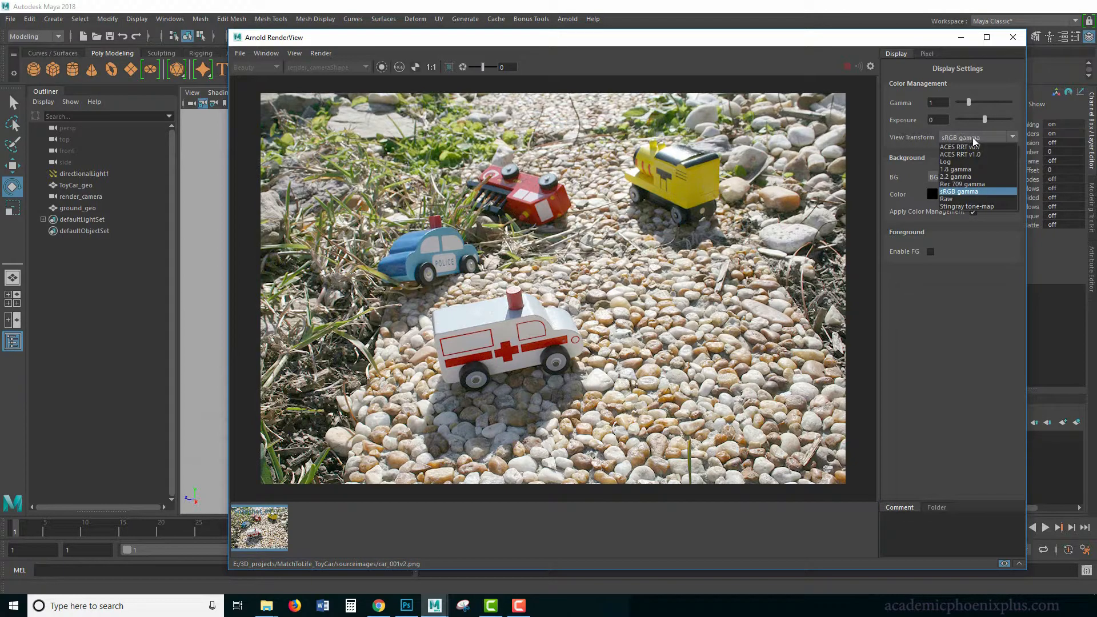
left_click(950, 199)
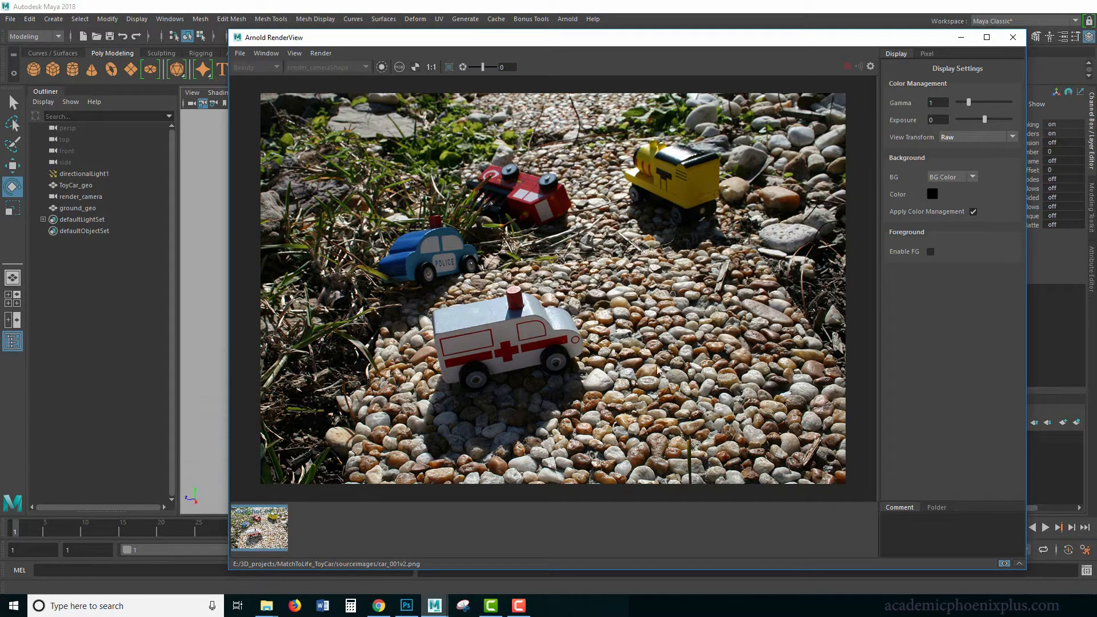
left_click(266, 53)
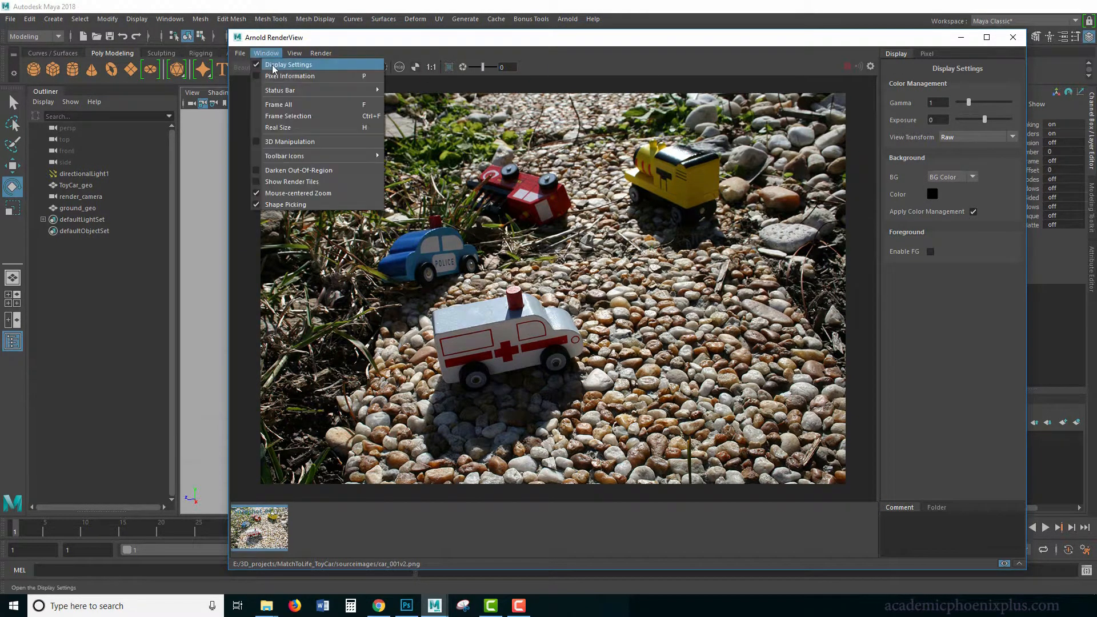
left_click(278, 94)
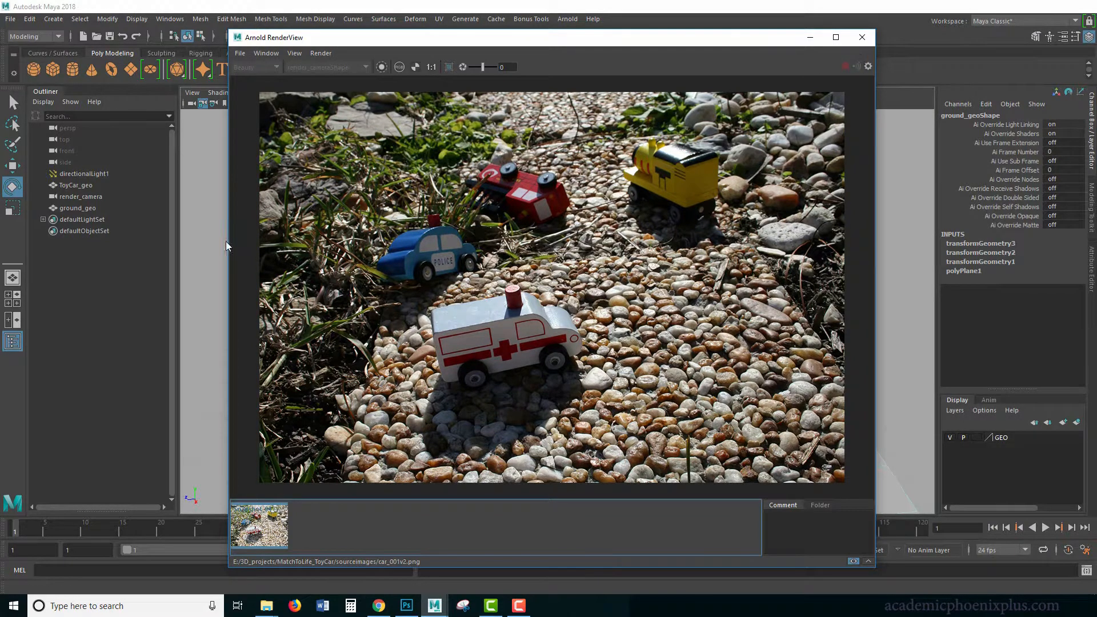
Return the RenderView to the render, set directionalLight1's intensity to 2 and restart the live rendering
left_click(193, 116)
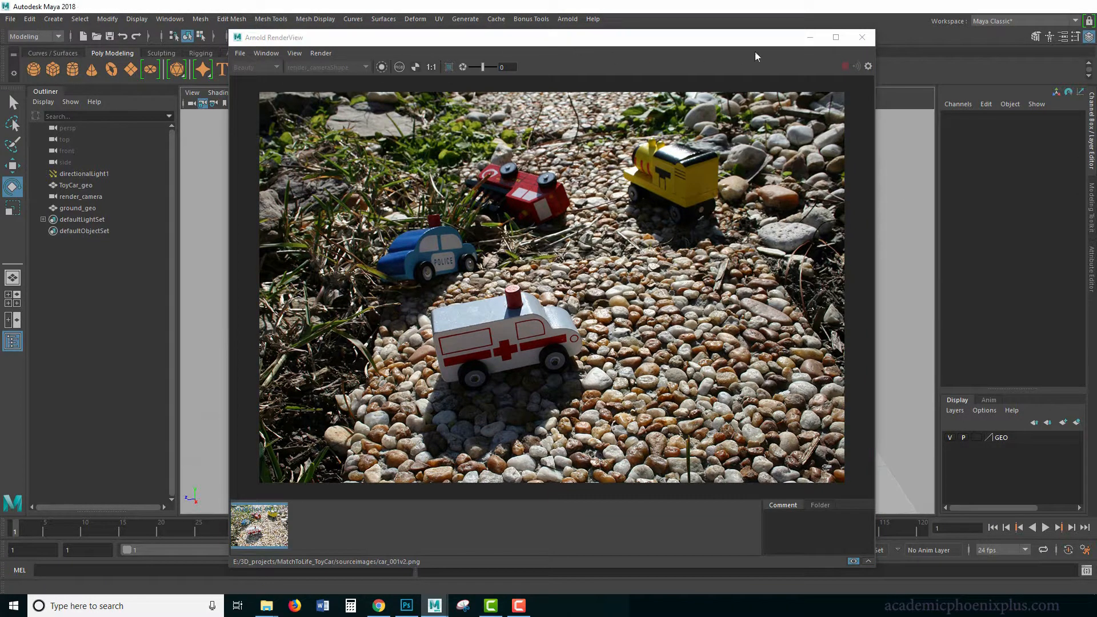
left_click(257, 524)
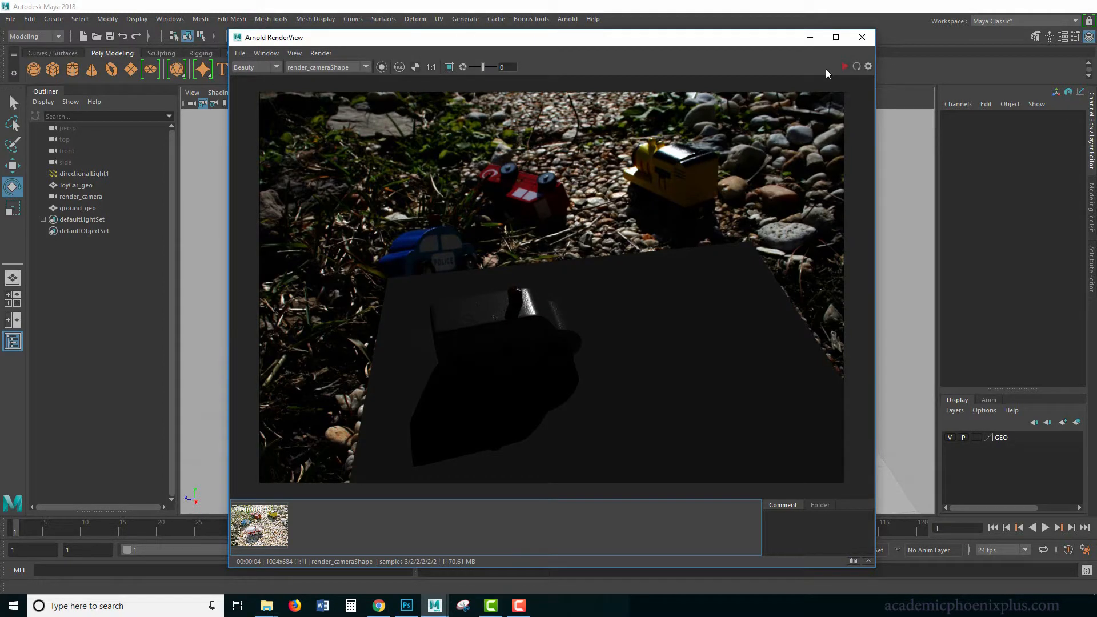
left_click(103, 174)
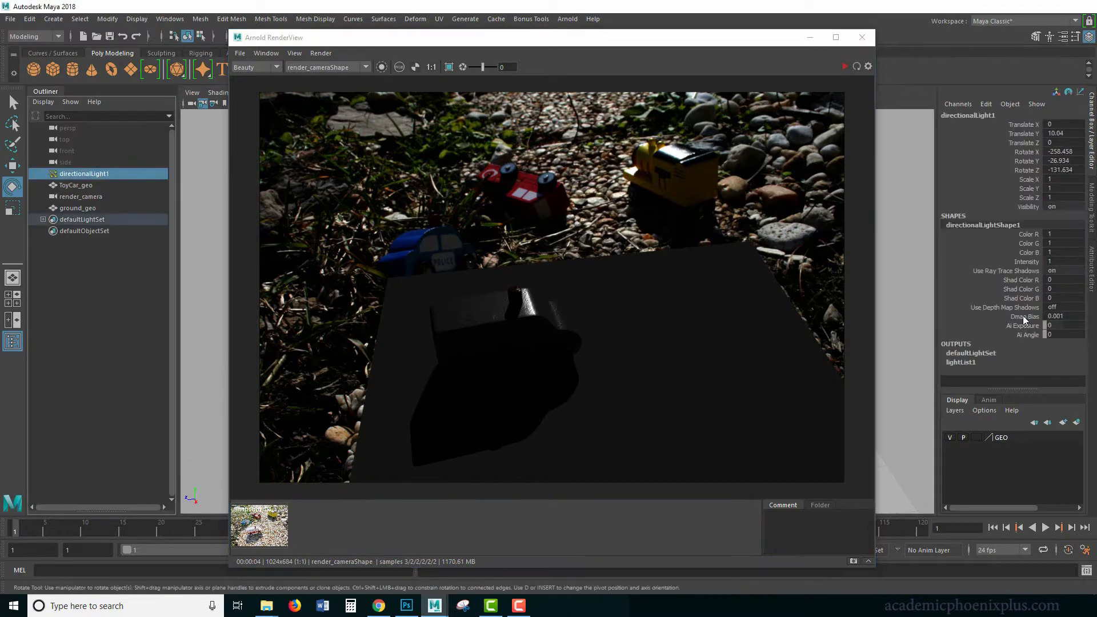
key("ctrl+a")
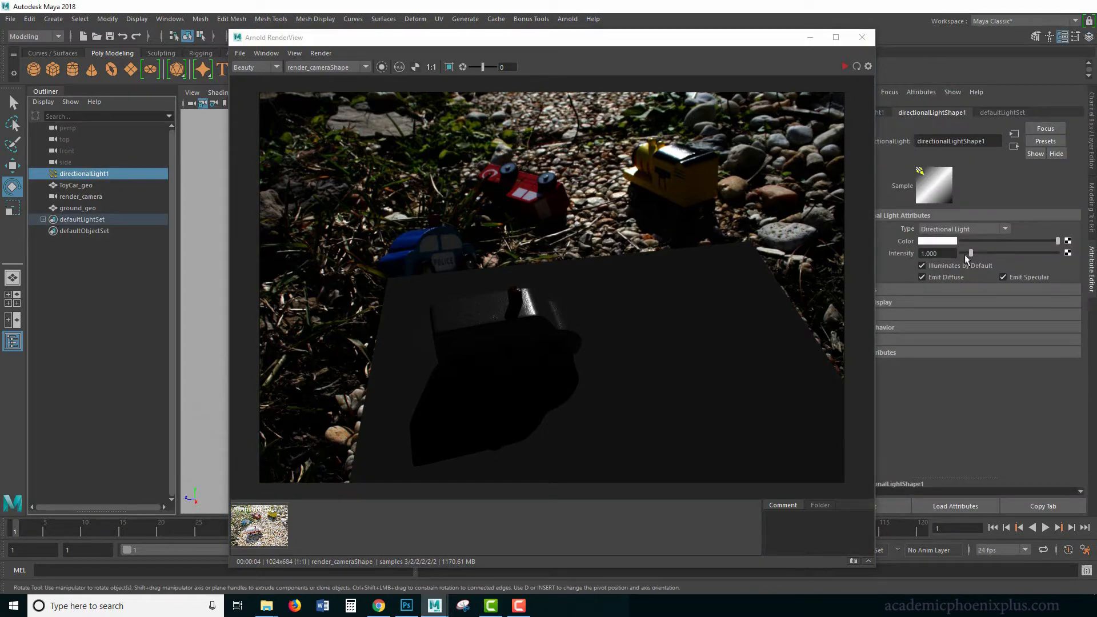
left_click(949, 253)
type("2")
key("Return")
left_click(843, 67)
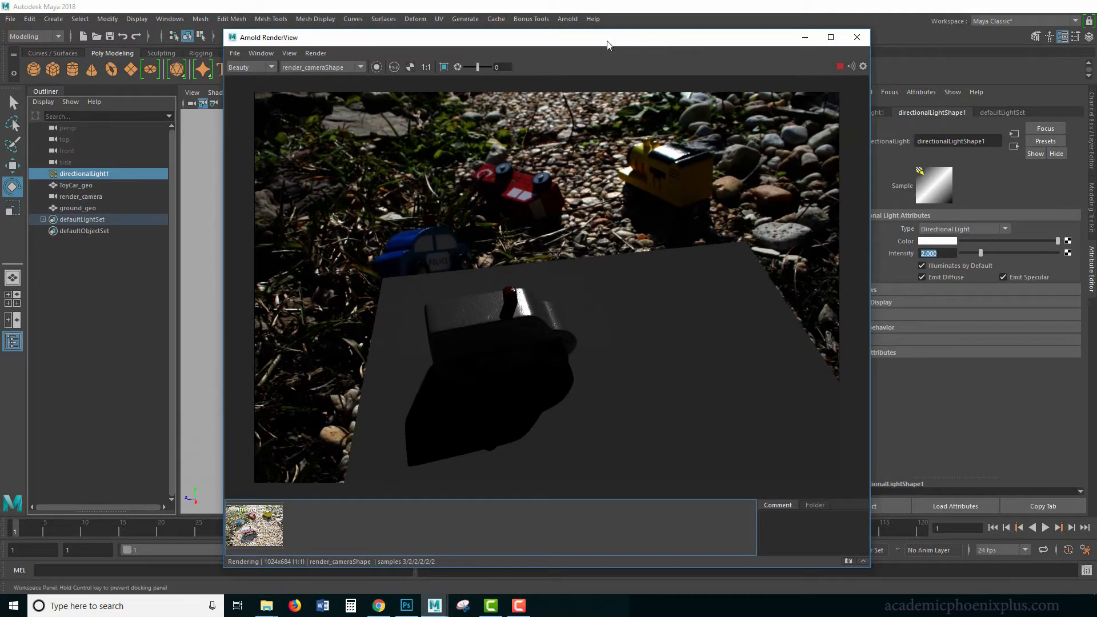
Raise the directional light's Arnold exposure to about 1.316, keeping the RenderView clear of the light's attributes
left_click_drag(670, 41, 557, 46)
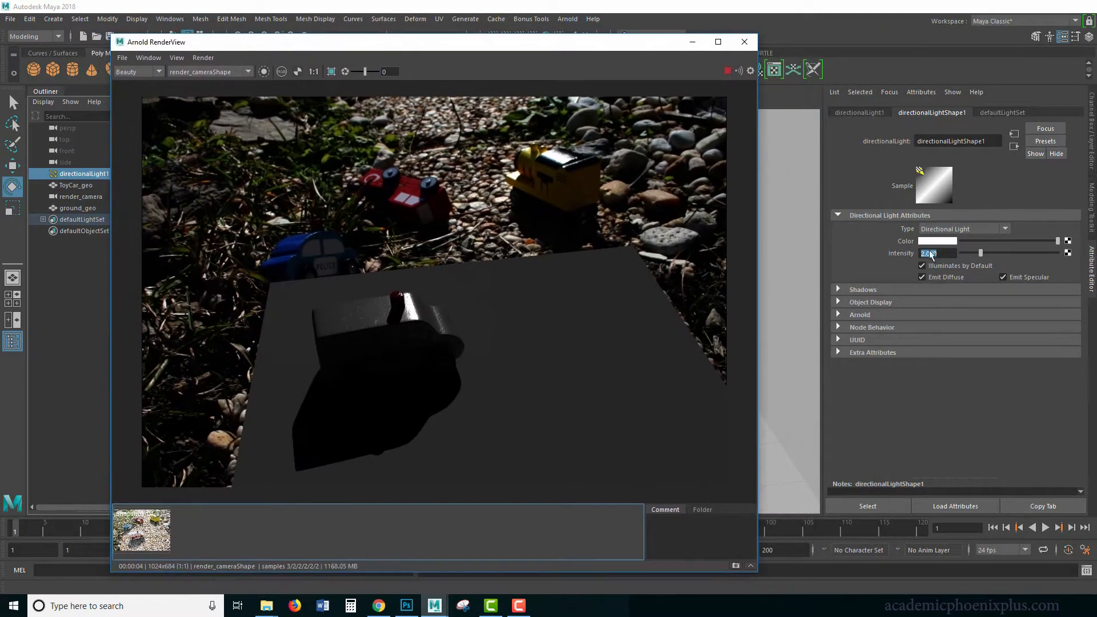
left_click(869, 314)
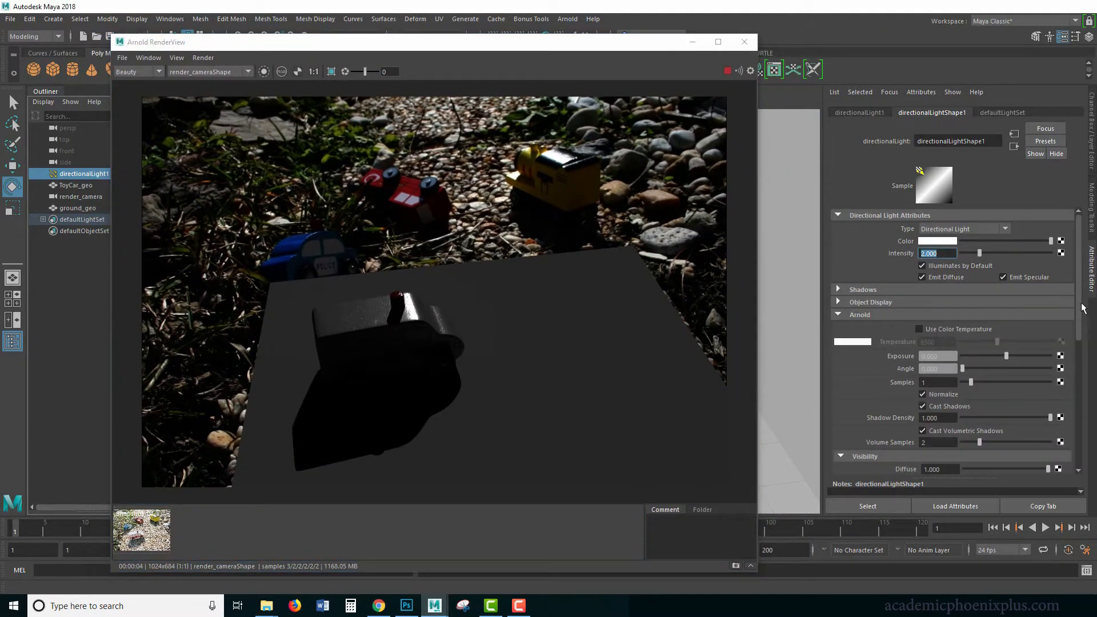
scroll(1075, 326, "down", 1)
left_click_drag(1008, 325, 1016, 325)
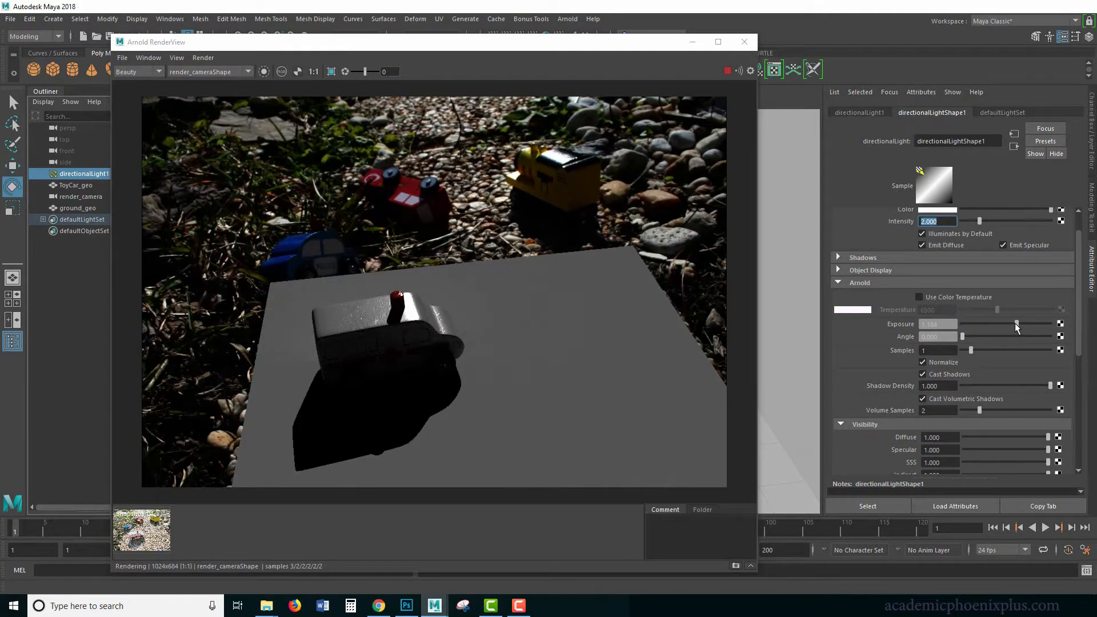
left_click_drag(1016, 324, 1018, 324)
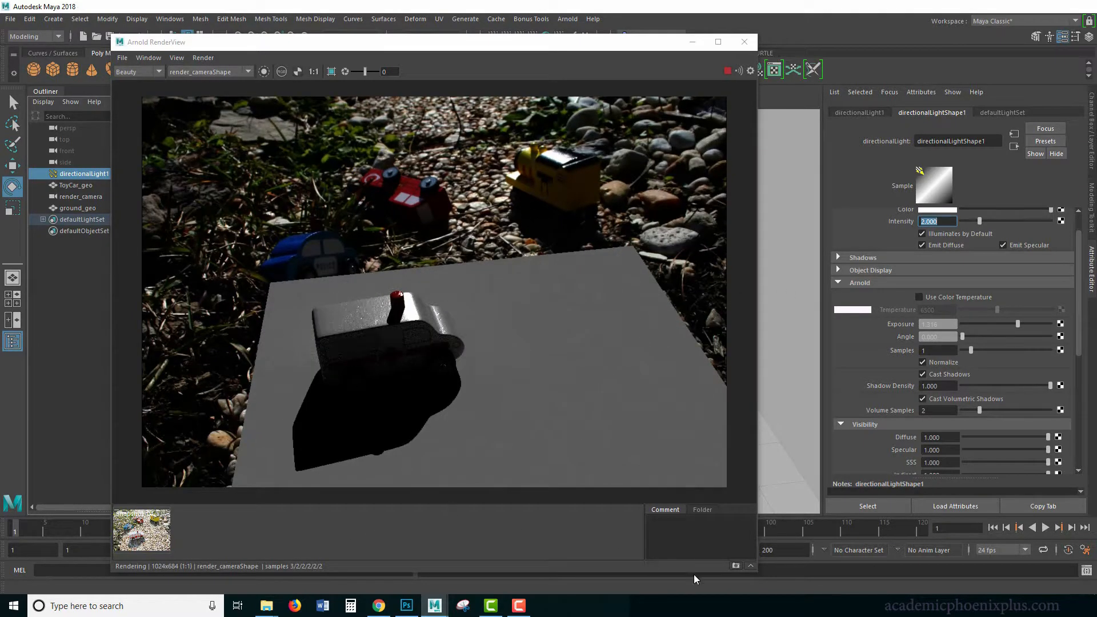
Store a snapshot of the brightened render and display it in the RenderView
left_click(736, 565)
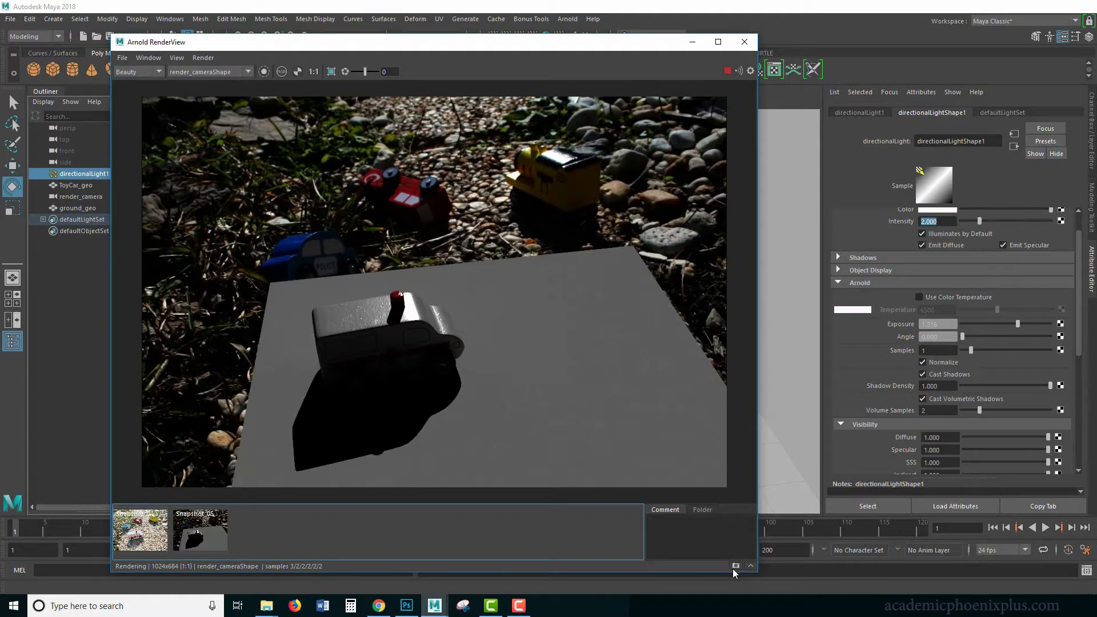
left_click(143, 536)
left_click(176, 536)
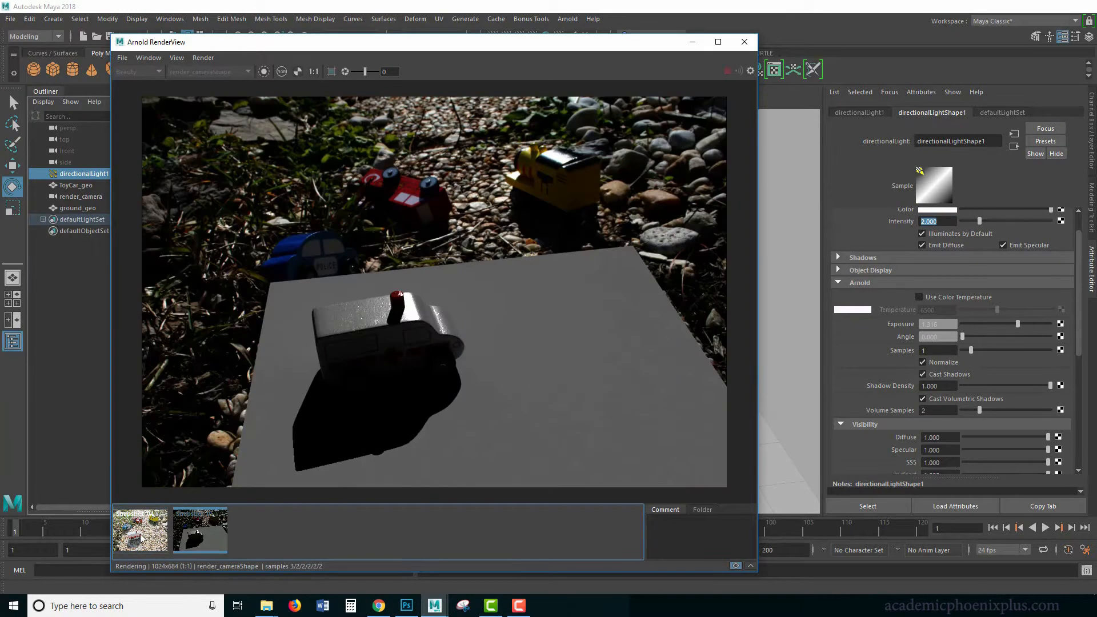
Alternate between the car_001v2 photo and the stored render snapshot to compare the ambulance's shadow shape and direction
left_click(143, 538)
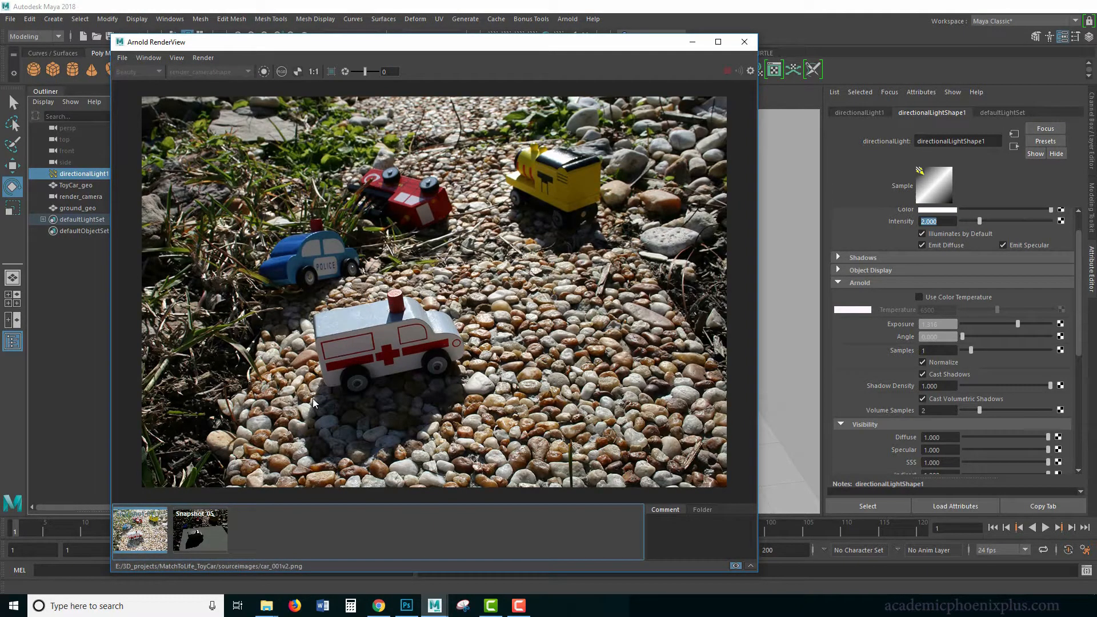
left_click(151, 537)
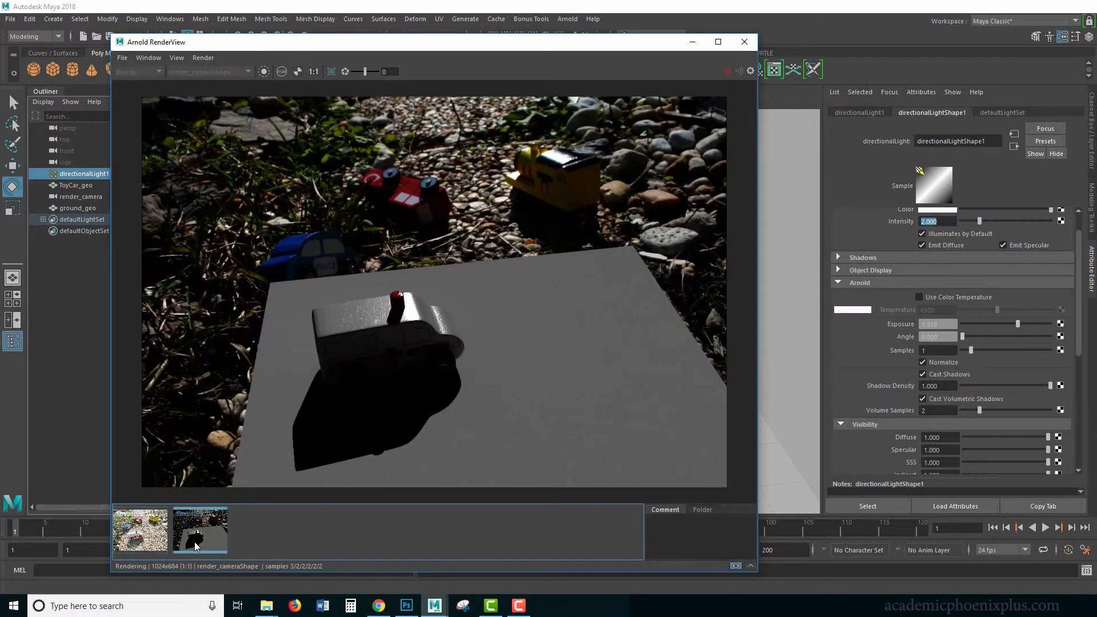
left_click(144, 537)
left_click(205, 522)
left_click(132, 536)
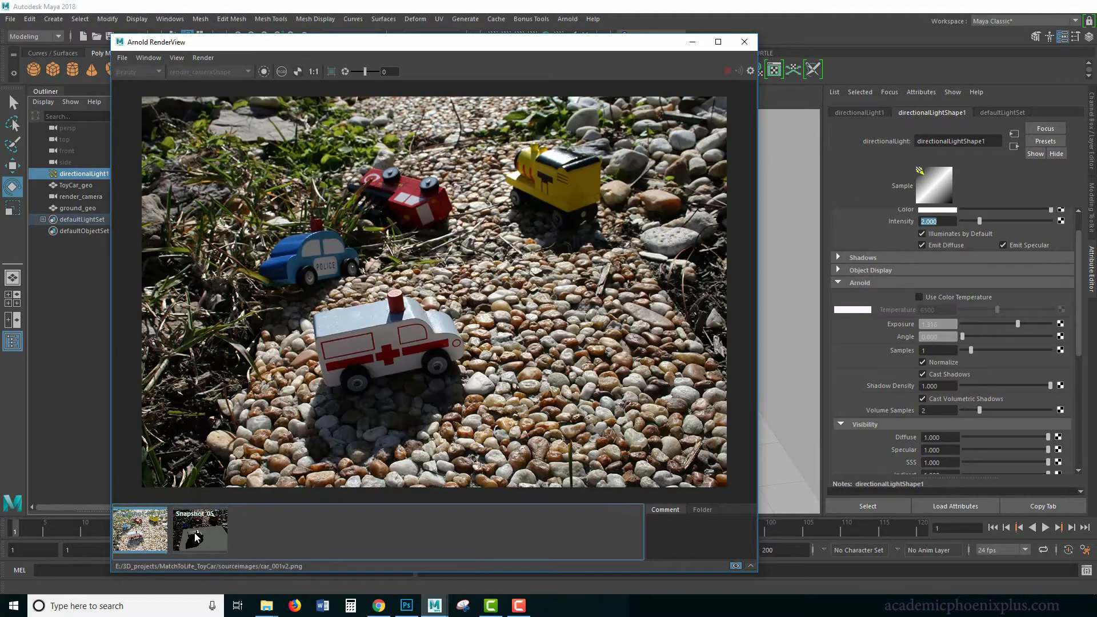
left_click(132, 536)
left_click(131, 536)
left_click(130, 537)
left_click(129, 537)
left_click(191, 538)
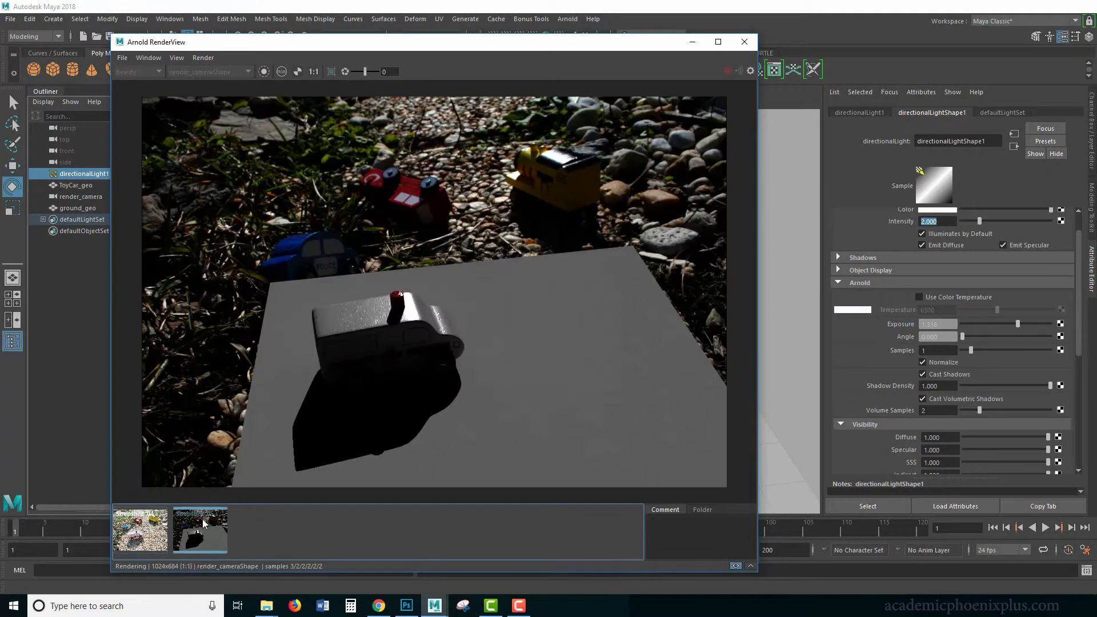
left_click(149, 543)
left_click(192, 531)
left_click(140, 536)
left_click(192, 534)
left_click(140, 536)
left_click(180, 536)
left_click(152, 542)
left_click(192, 534)
left_click(140, 536)
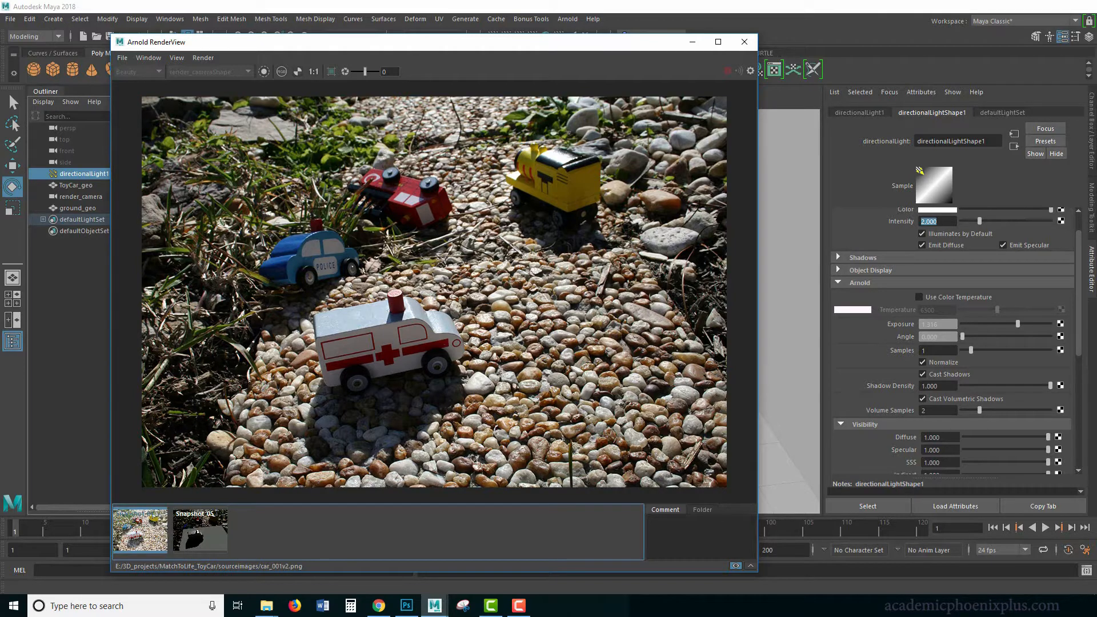
key("F10")
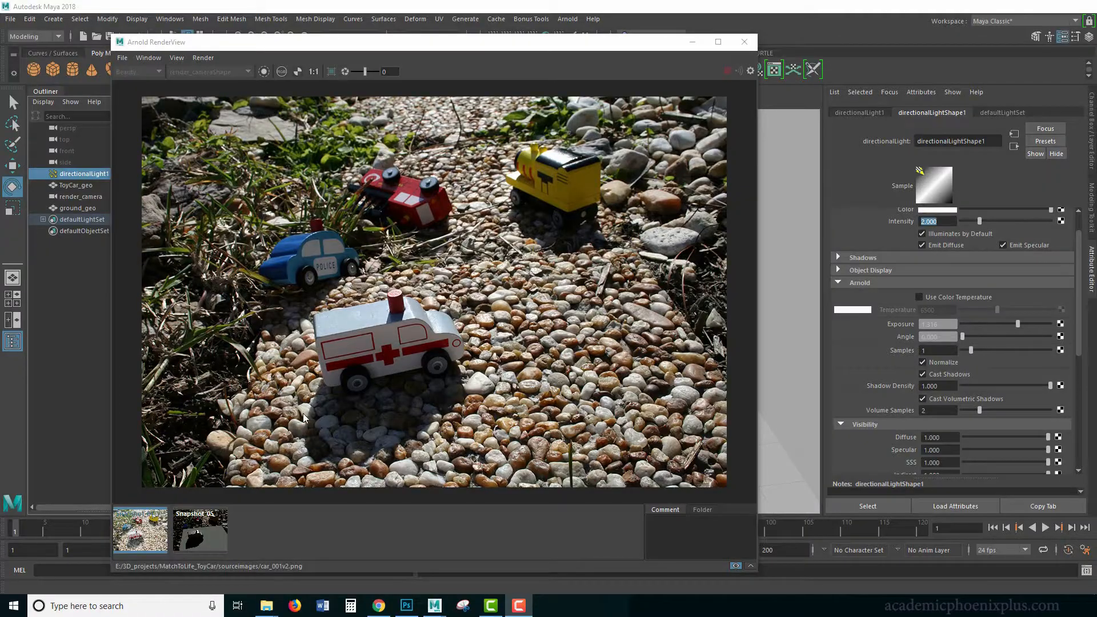
left_click(197, 533)
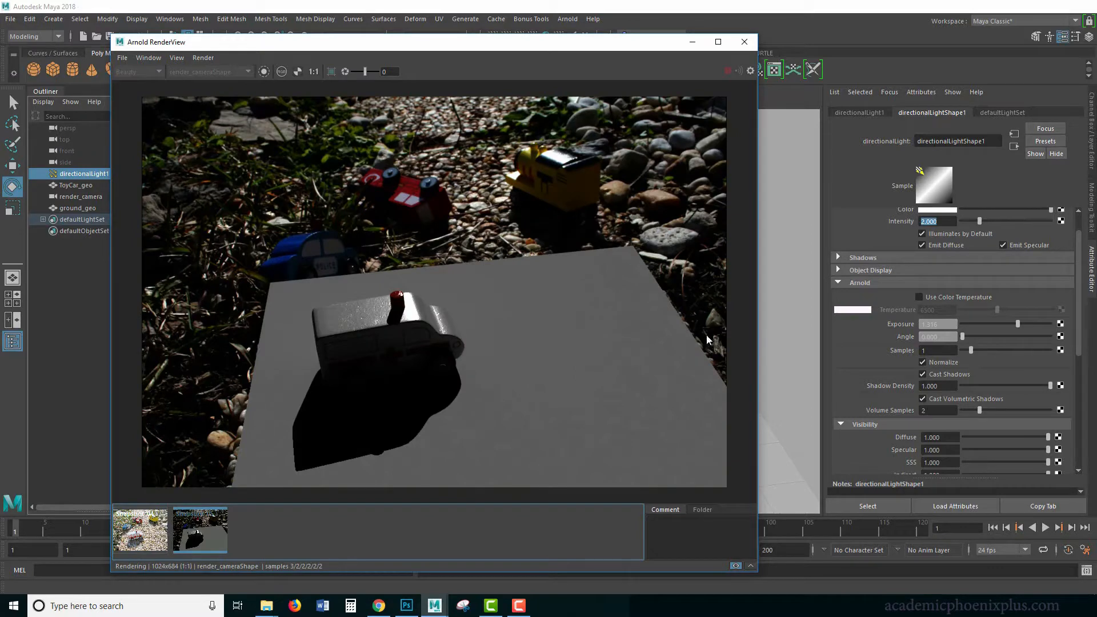
left_click_drag(559, 56, 653, 118)
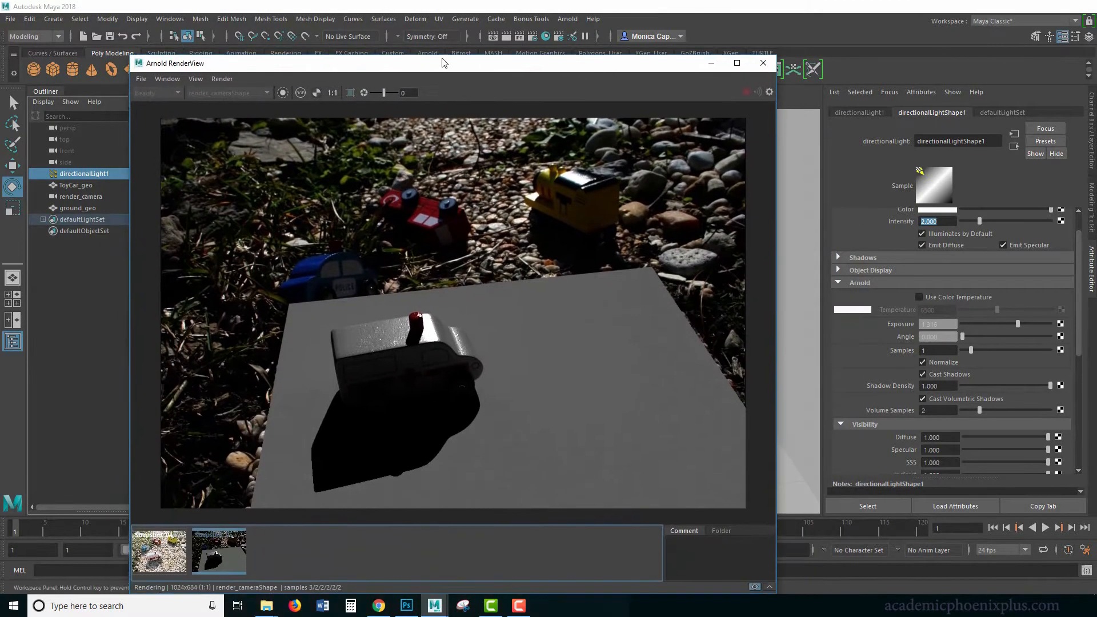
left_click_drag(469, 54, 433, 52)
left_click(154, 523)
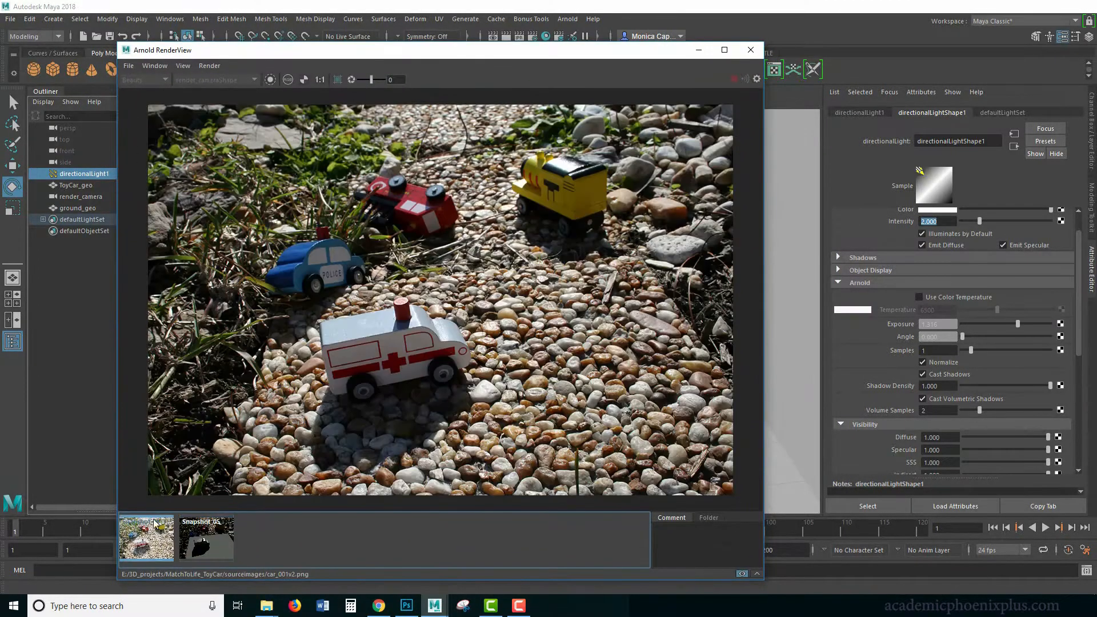
mouse_move(446, 56)
left_mouse_down()
mouse_move(435, 45)
mouse_move(432, 56)
mouse_move(435, 42)
left_mouse_up()
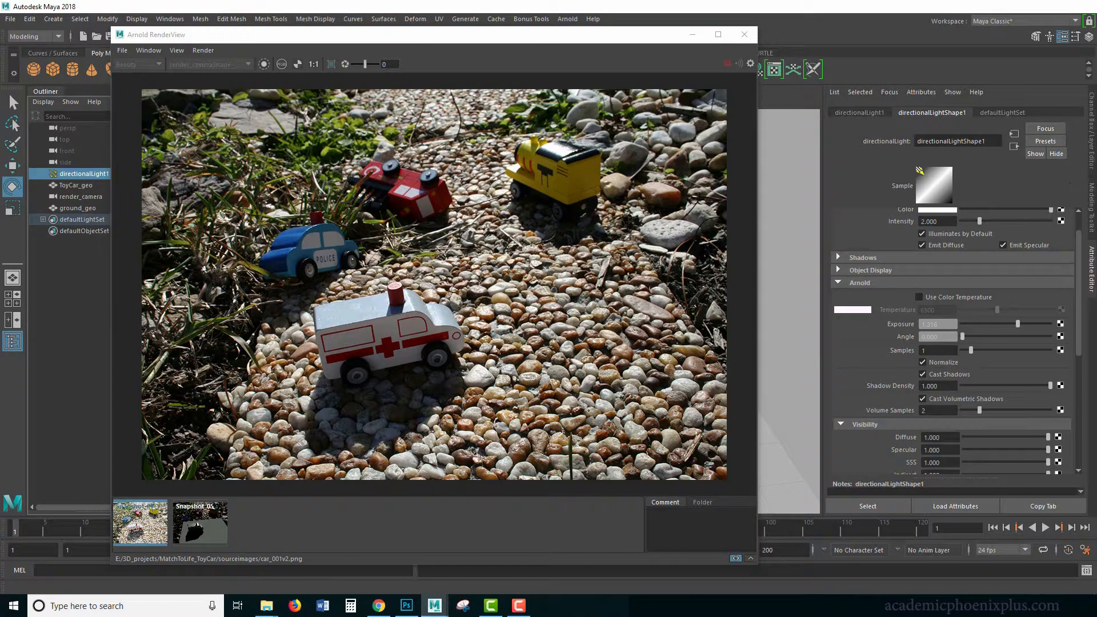
Return to the live render and set the directional light's Y rotation to about -69.4 degrees
left_click(1092, 153)
left_click(1027, 161)
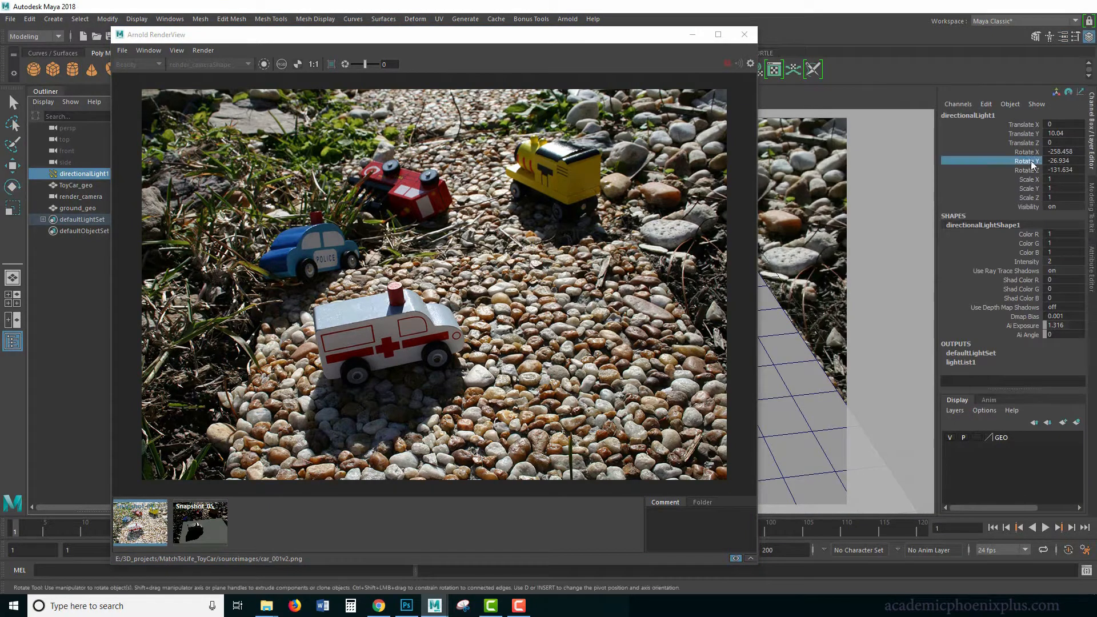
left_click(200, 524)
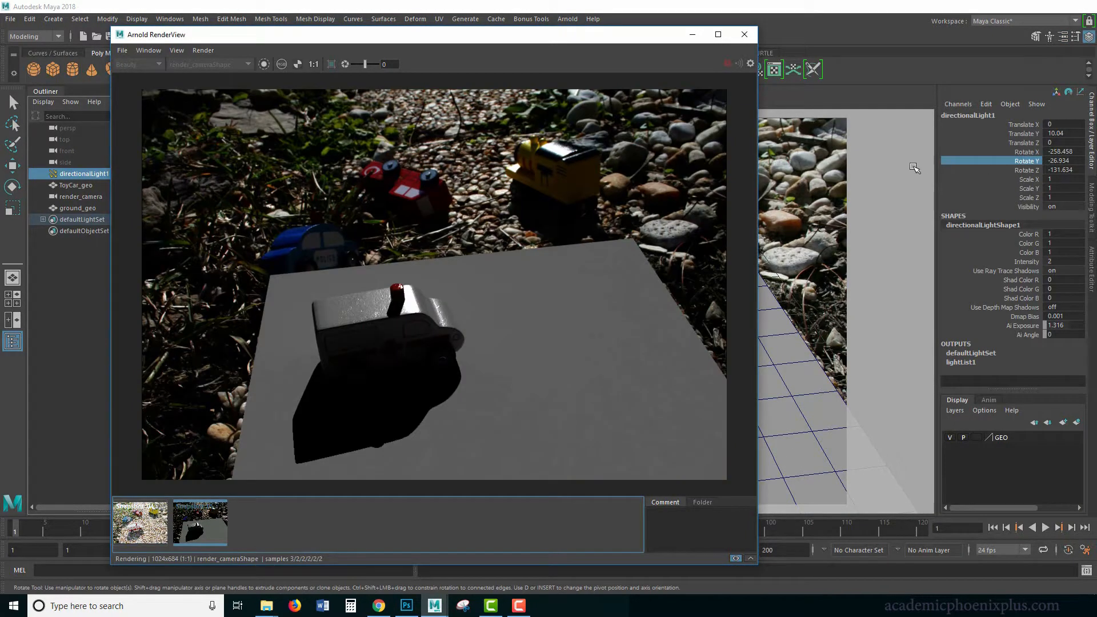
middle_click_drag(803, 224, 818, 219)
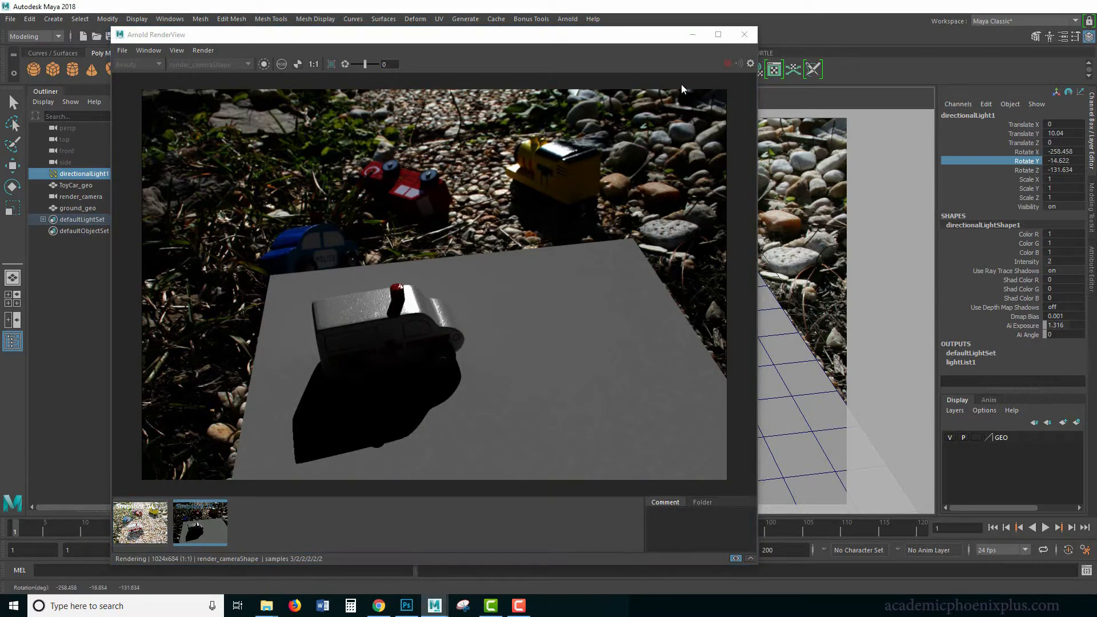
left_click(196, 514)
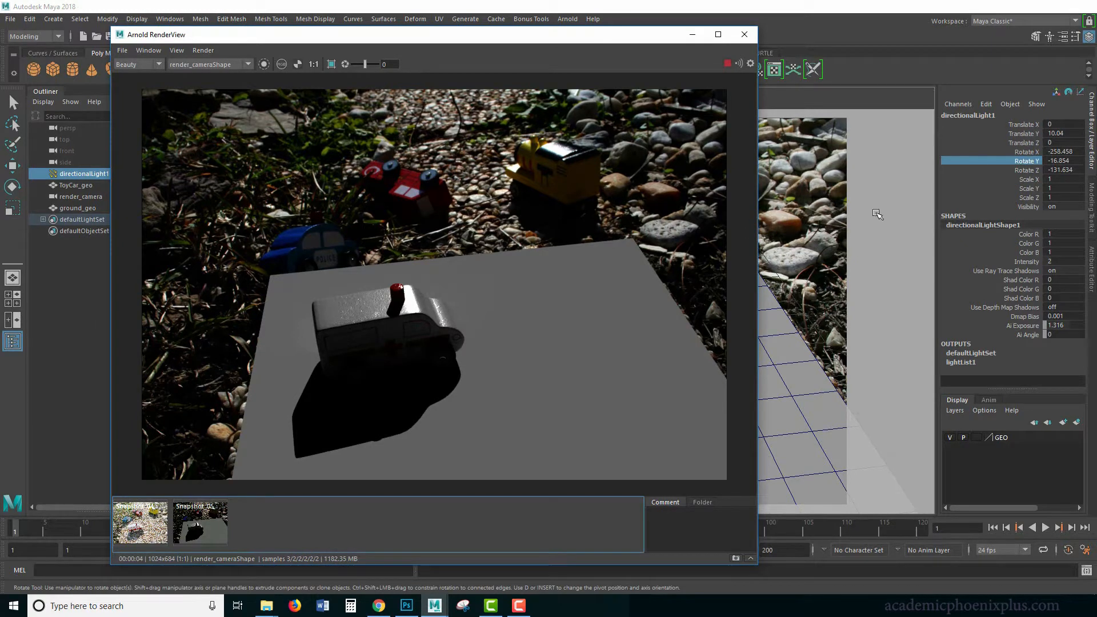
left_click(1013, 163)
middle_click_drag(828, 223, 750, 235)
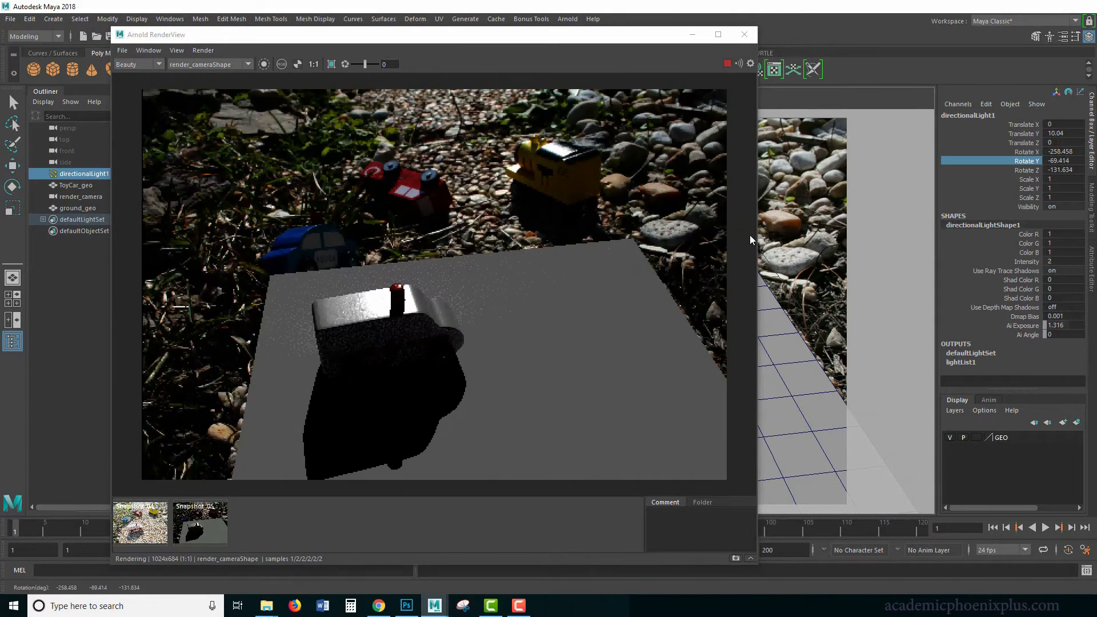
Adjust the directional light's Z rotation to about -136.6 degrees and its X rotation to about -258.8 degrees
left_click(1036, 170)
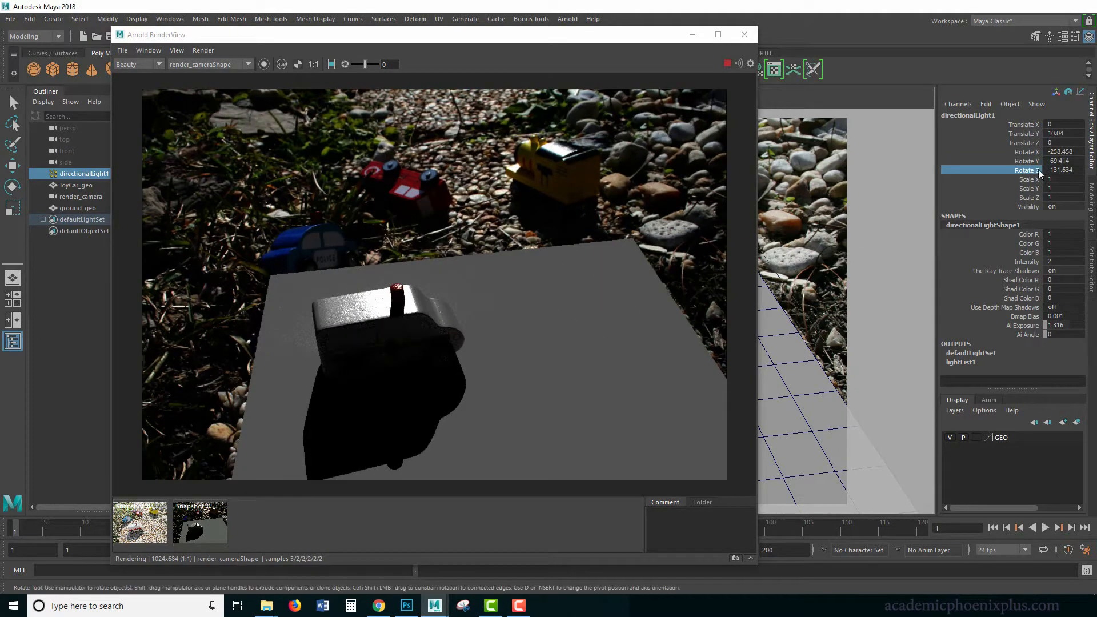
mouse_move(799, 227)
middle_mouse_down()
mouse_move(783, 225)
mouse_move(794, 216)
middle_mouse_up()
left_click(1026, 151)
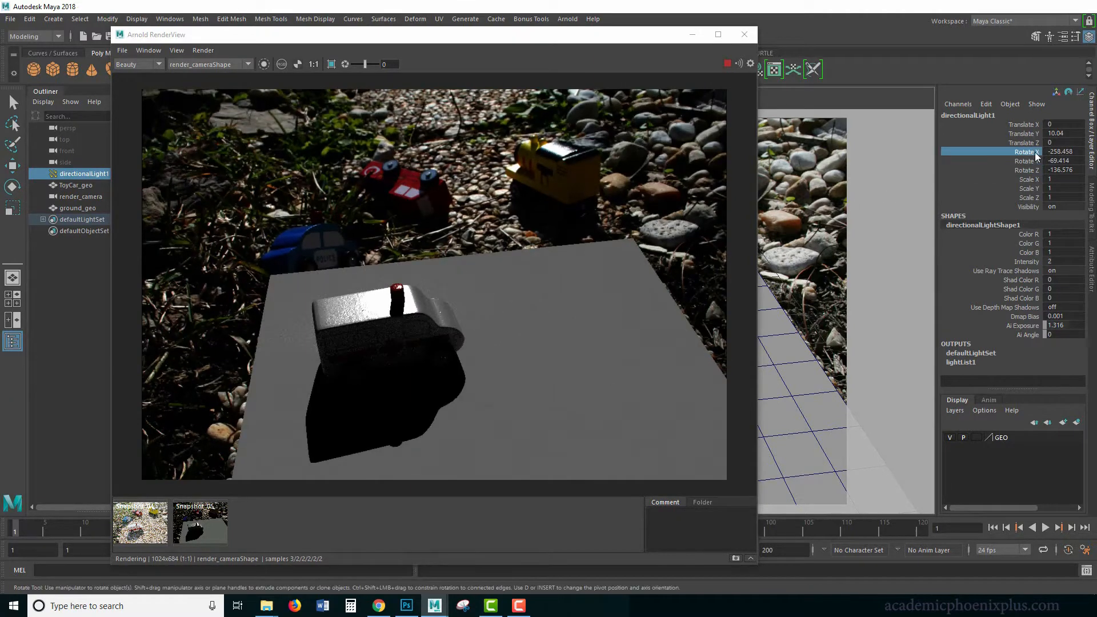
mouse_move(838, 224)
middle_mouse_down()
mouse_move(819, 226)
mouse_move(852, 219)
middle_mouse_up()
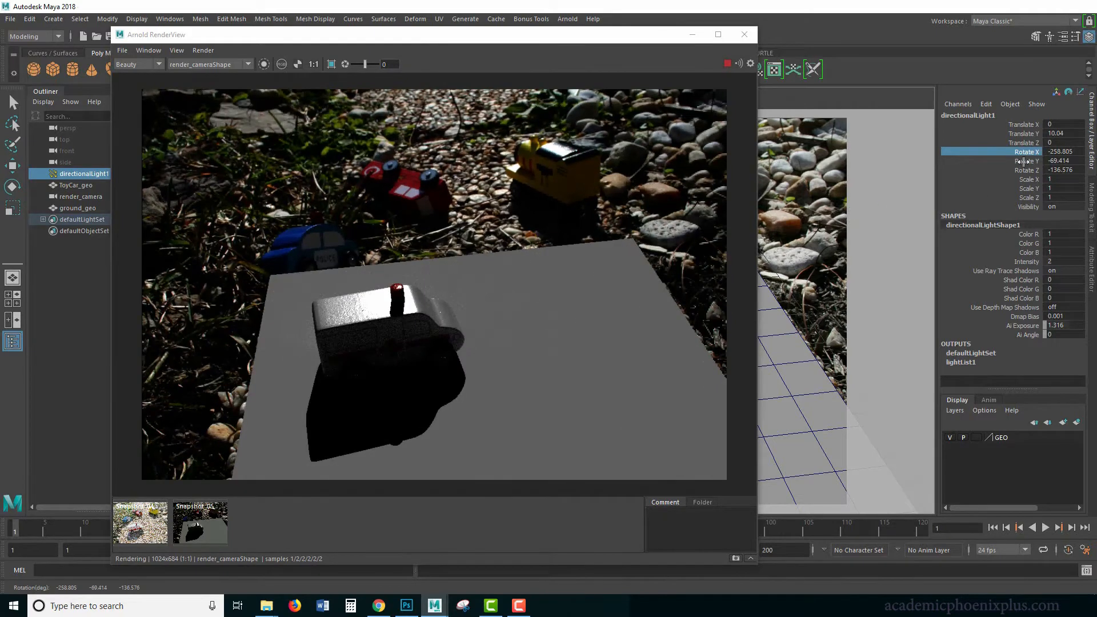
Rotate the directional light to about X -258.5, Y -73.7, Z -137.8 degrees and store a snapshot of the render
left_click(1029, 162)
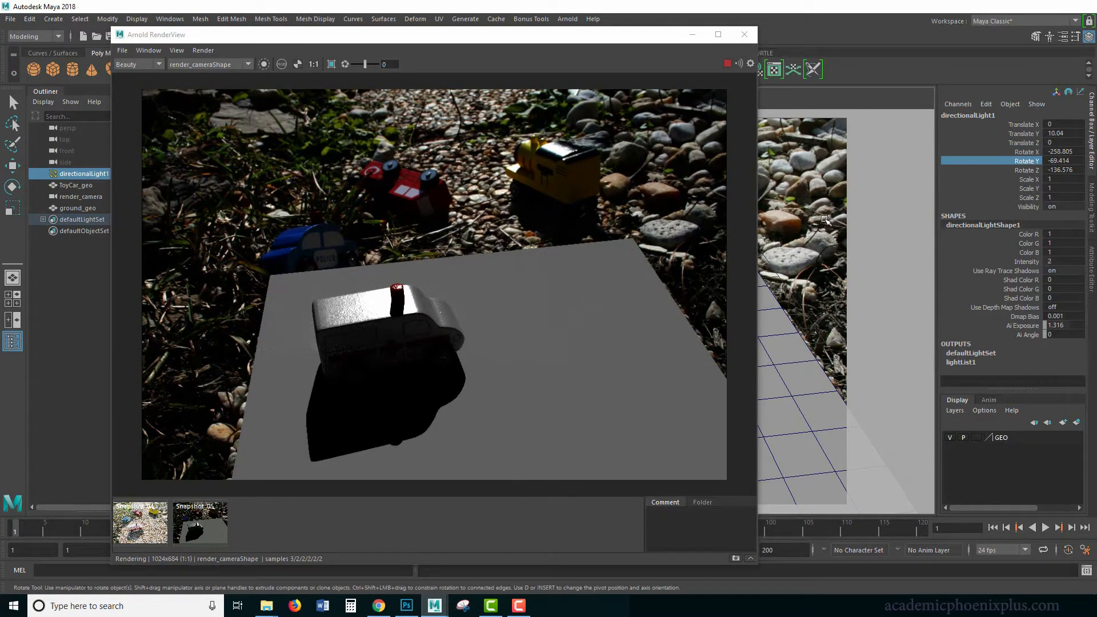
left_click_drag(813, 219, 867, 202)
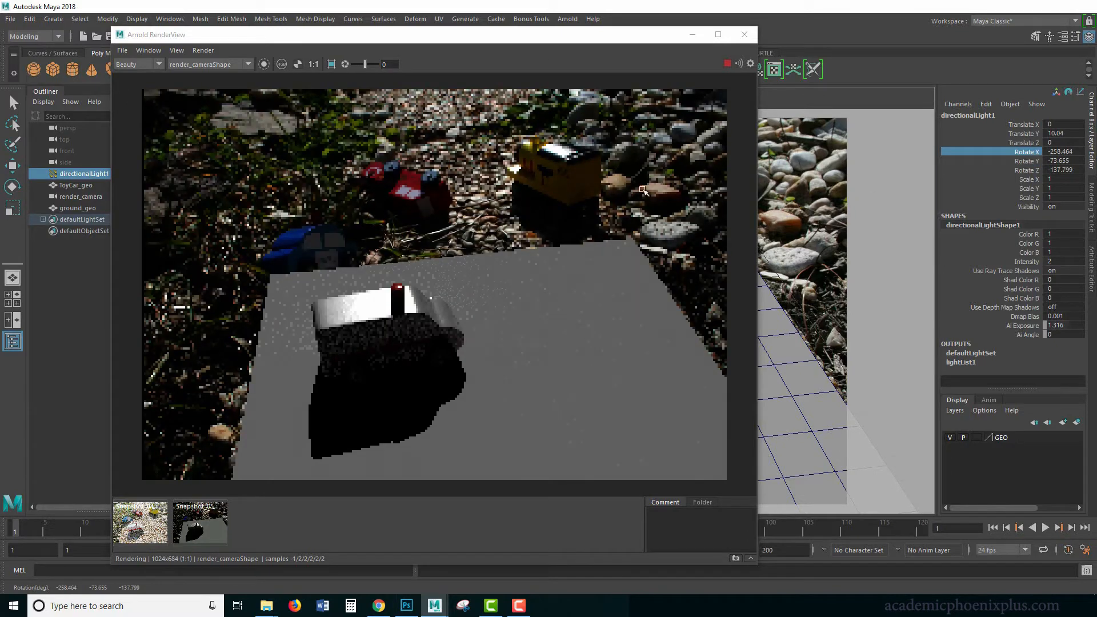
left_click(735, 558)
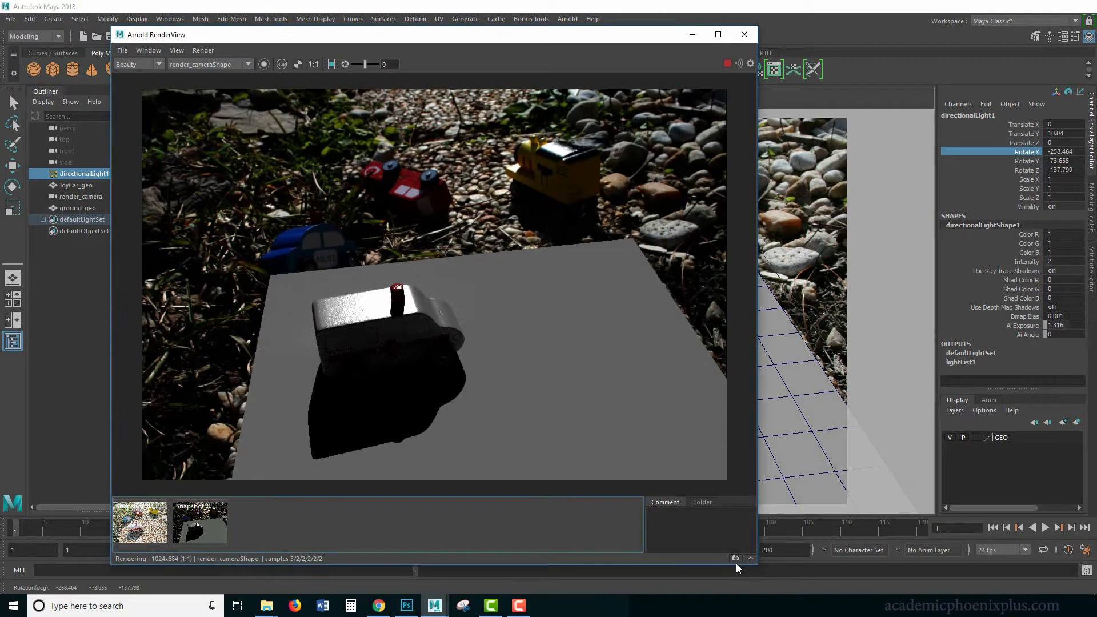
left_click(735, 558)
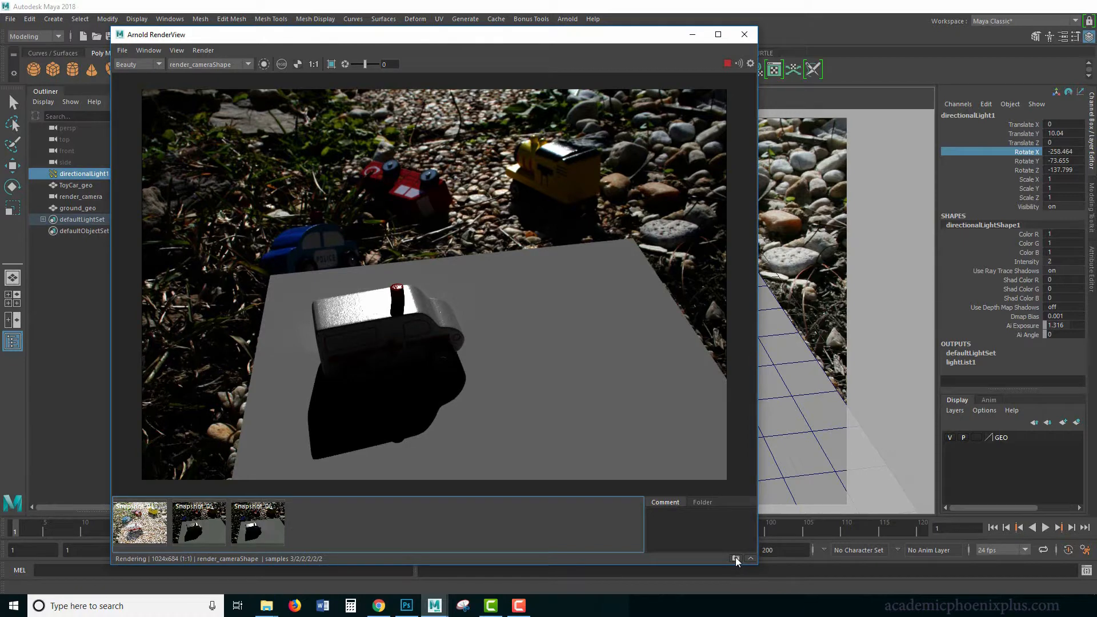
Delete the older render snapshot and display the newly stored one
left_click(218, 518)
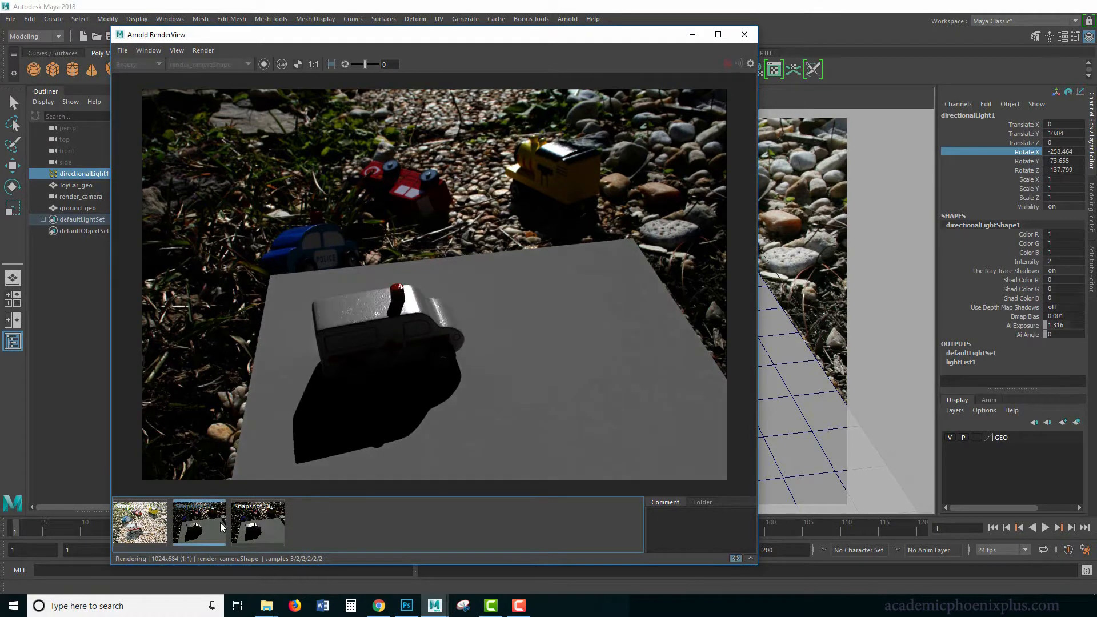
key("Delete")
left_click(212, 529)
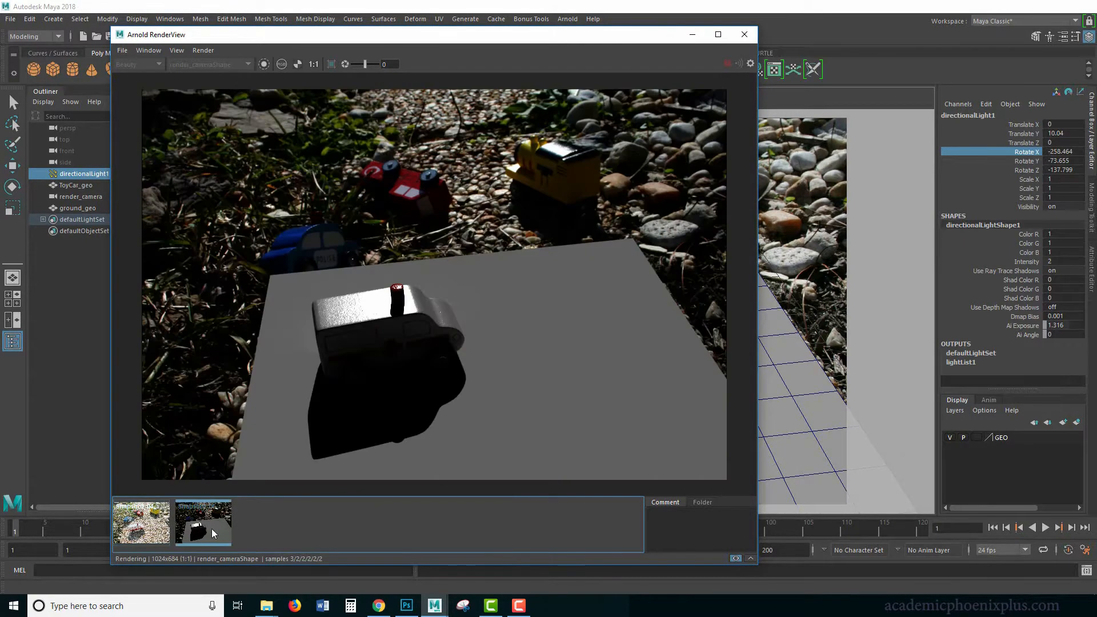
Alternate between the car_001v2 photo and the new render snapshot to compare the ambulance's shadow shape and direction
left_click(148, 526)
left_click(194, 528)
left_click(140, 535)
left_click(195, 528)
left_click(146, 534)
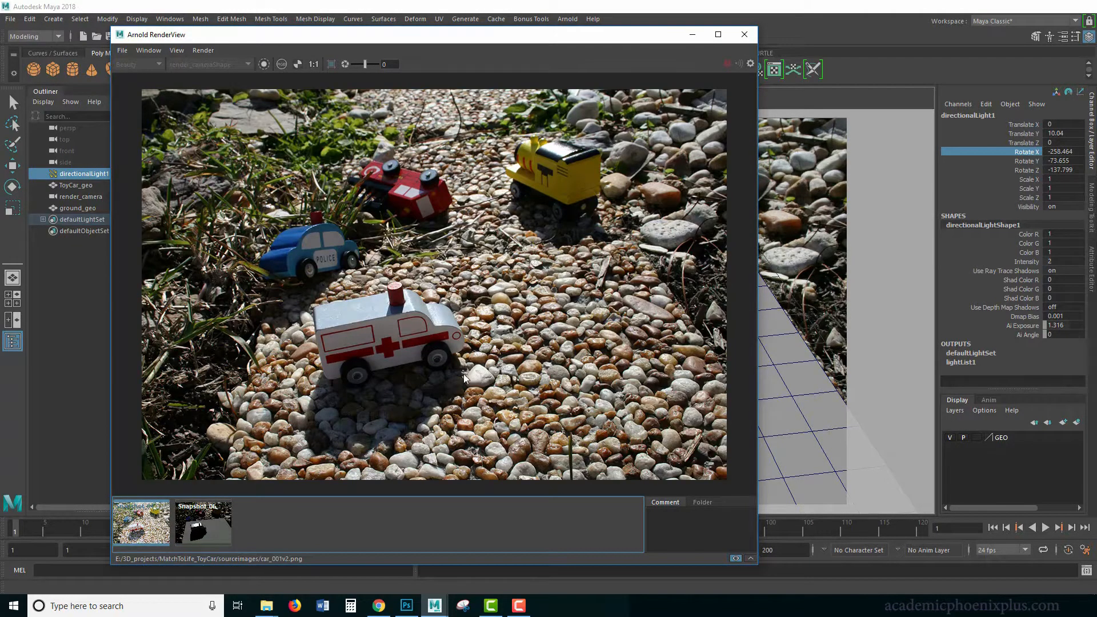
left_click(211, 528)
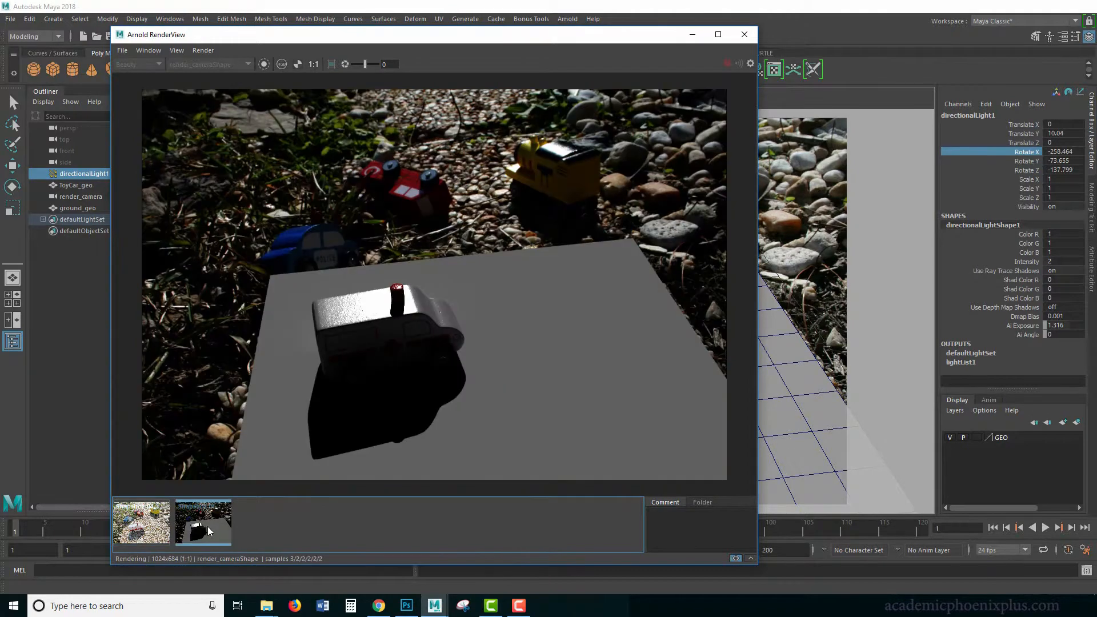
left_click(158, 526)
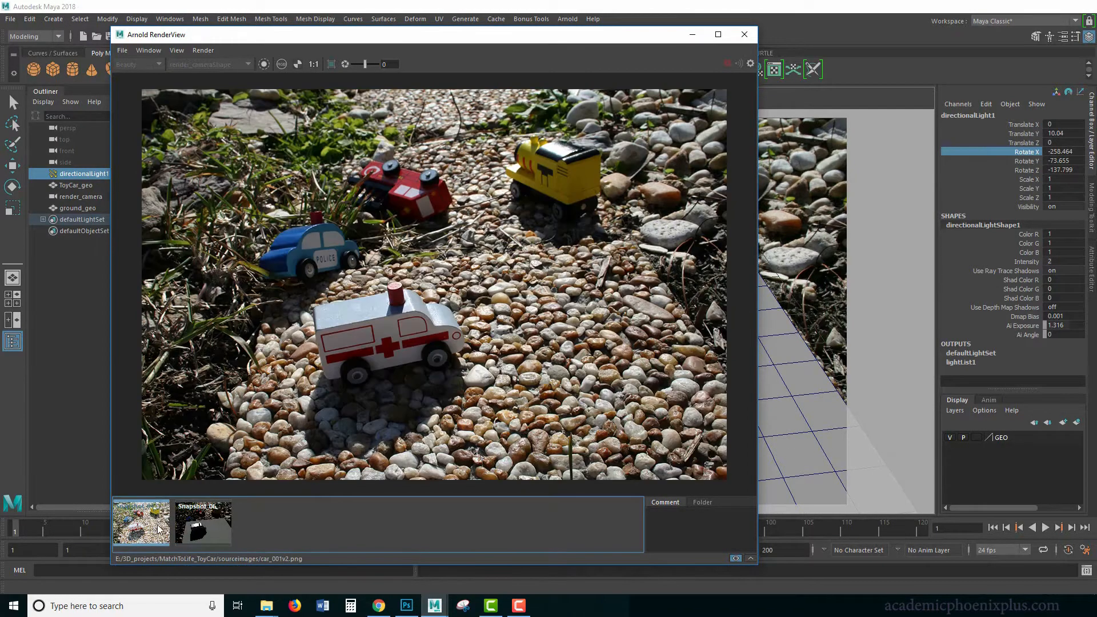
left_click(187, 528)
left_click(152, 530)
left_click(208, 531)
left_click(149, 535)
left_click(179, 533)
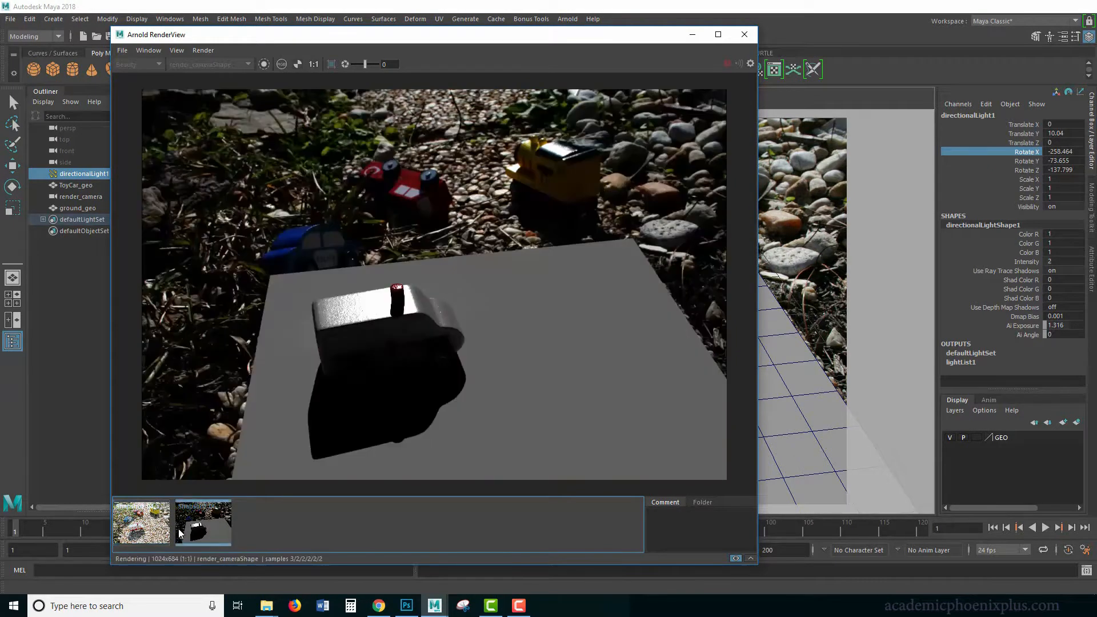
left_click(127, 537)
left_click(196, 528)
left_click(150, 531)
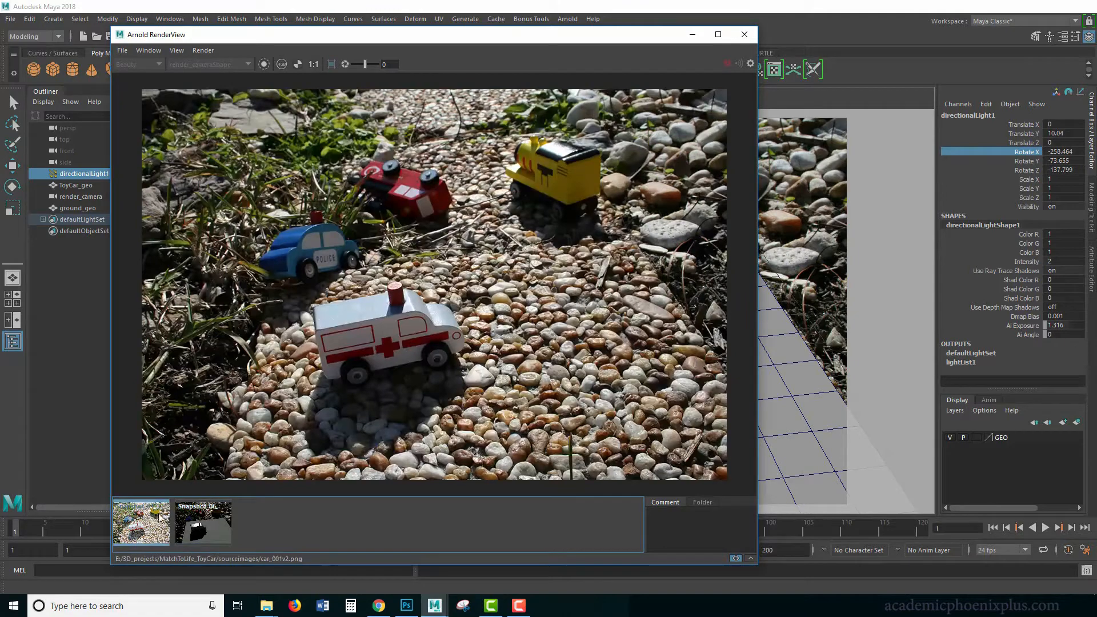
Reveal the viewport and rotate the toy car geometry to about X 3.55, Y 7.72, Z 2.27 degrees, checking it against the reference photo
left_click(693, 34)
left_click(539, 347)
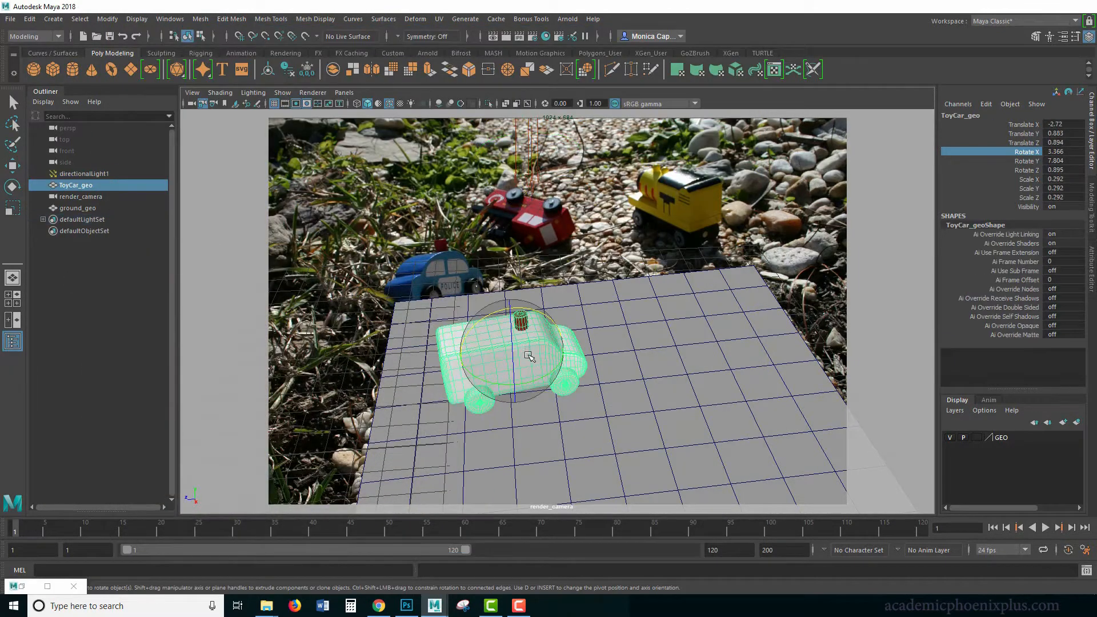
key("e")
left_click_drag(513, 330, 514, 333)
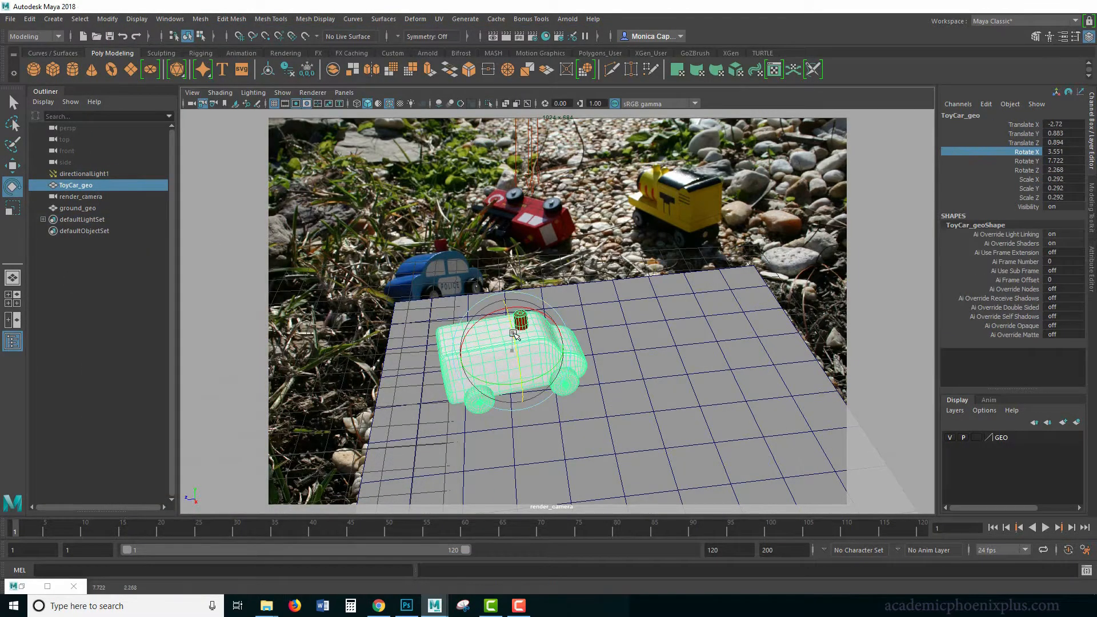
left_click(24, 587)
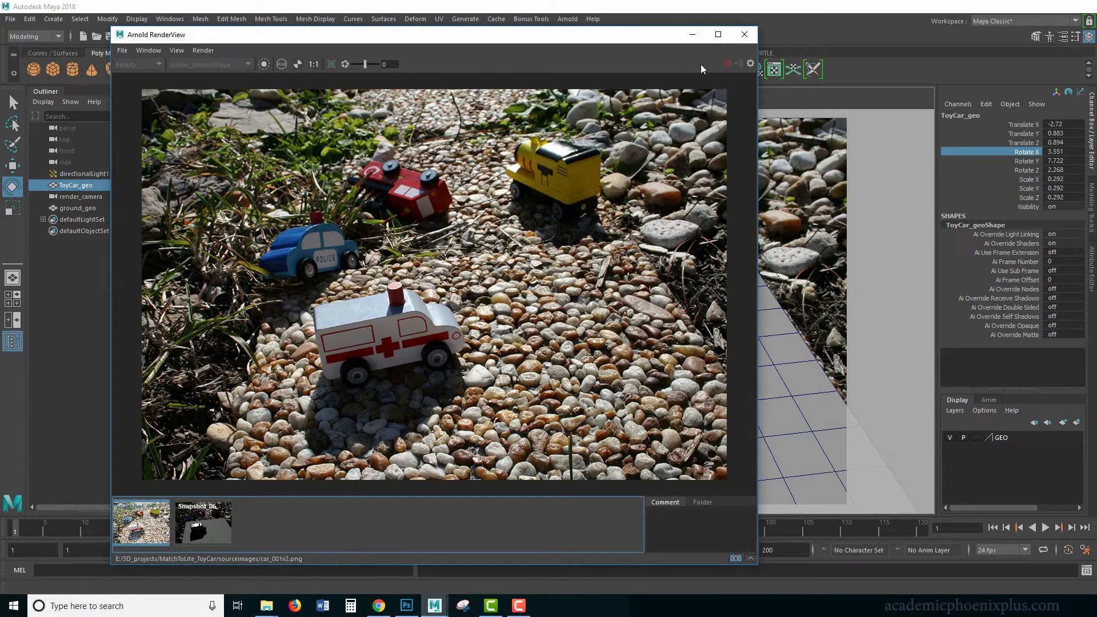
left_click(692, 34)
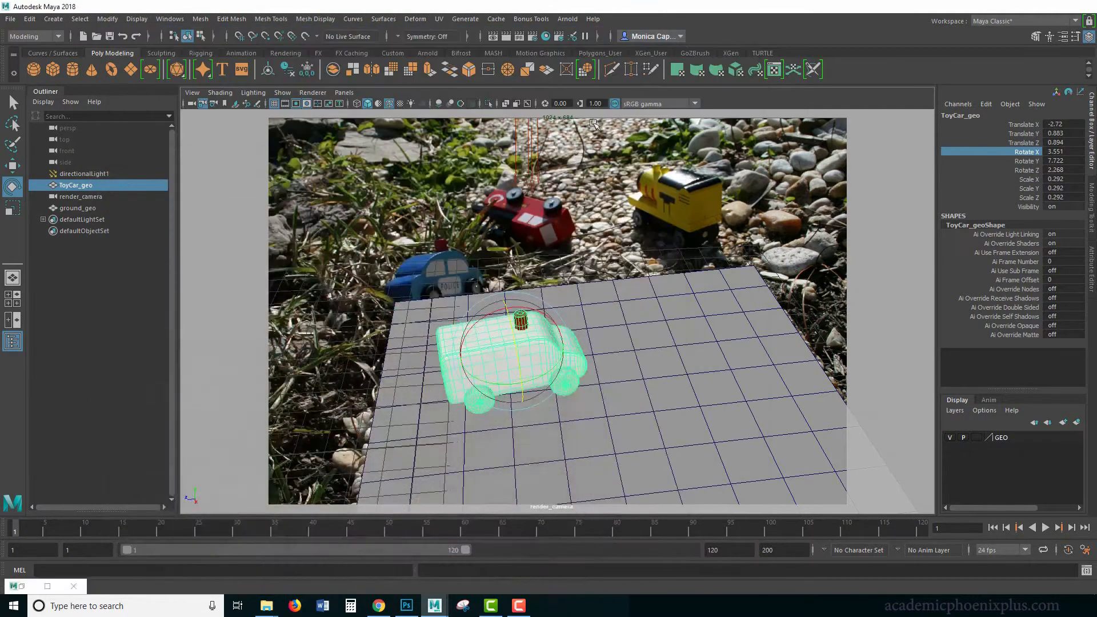
Move the directional light beside the image's right edge, to about X 2.02, Y 8.28, Z -7.77, and return to the live render
left_click(531, 154)
key("w")
left_click_drag(529, 153, 848, 240)
left_click(21, 587)
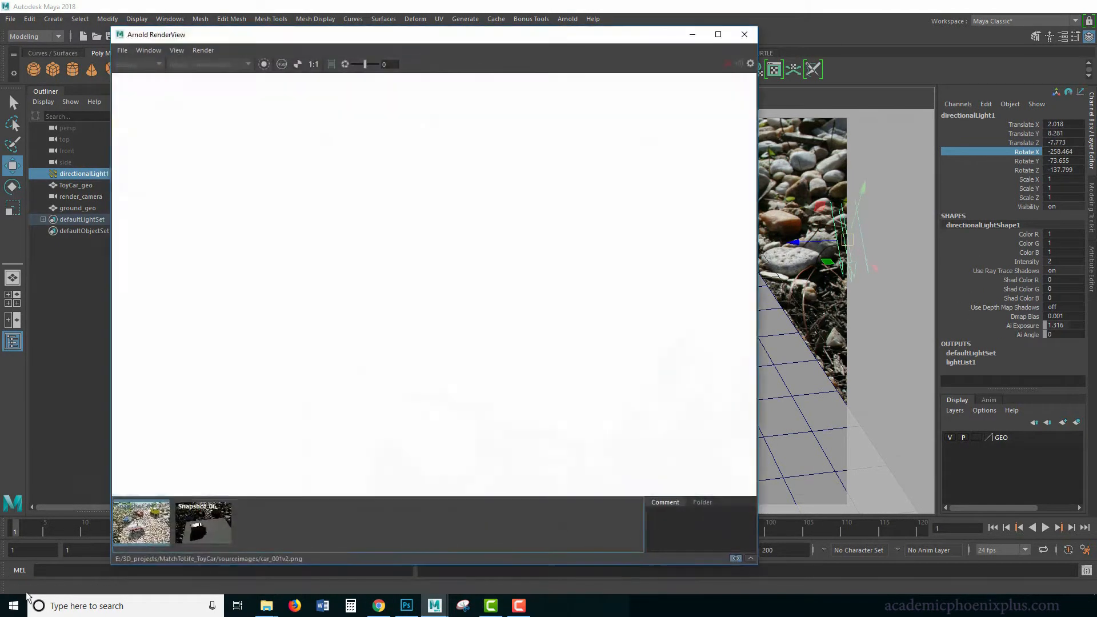
left_click(204, 527)
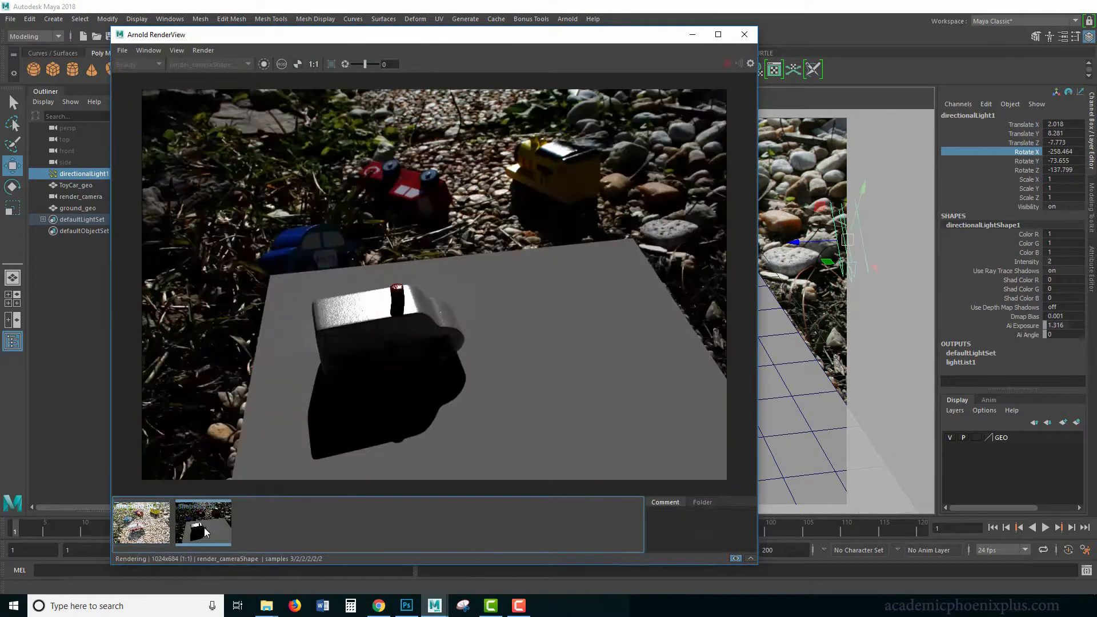
left_click(200, 530)
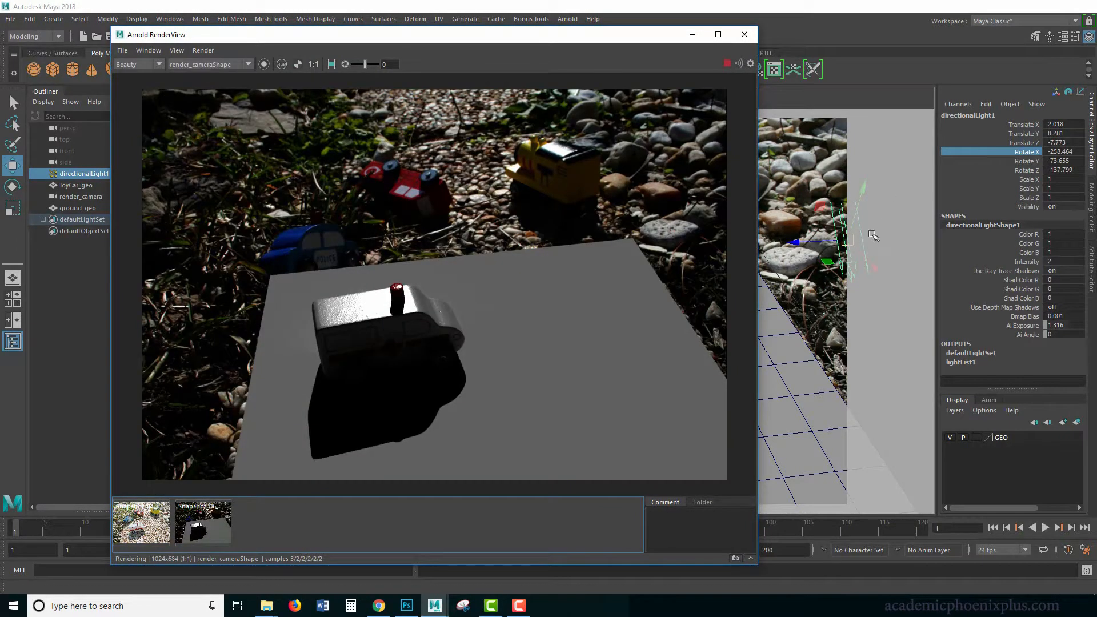
Rotate the directional light to about X -258.3, Y -70.0, Z -134.7 degrees while watching the live shadow
left_click_drag(848, 240, 858, 240)
key("e")
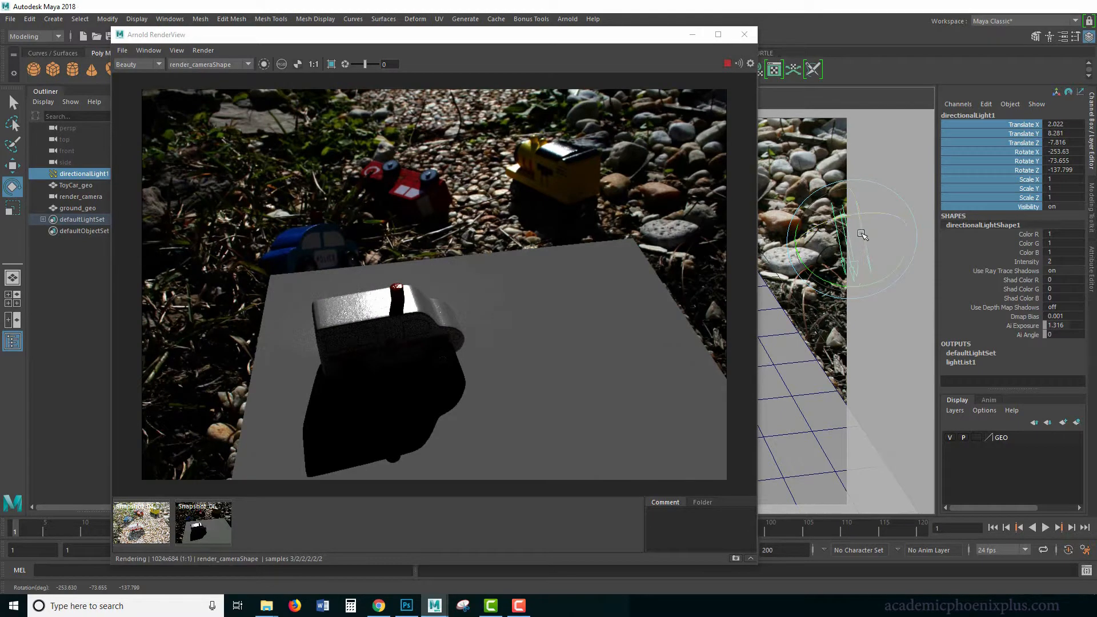
left_click_drag(863, 237, 896, 273)
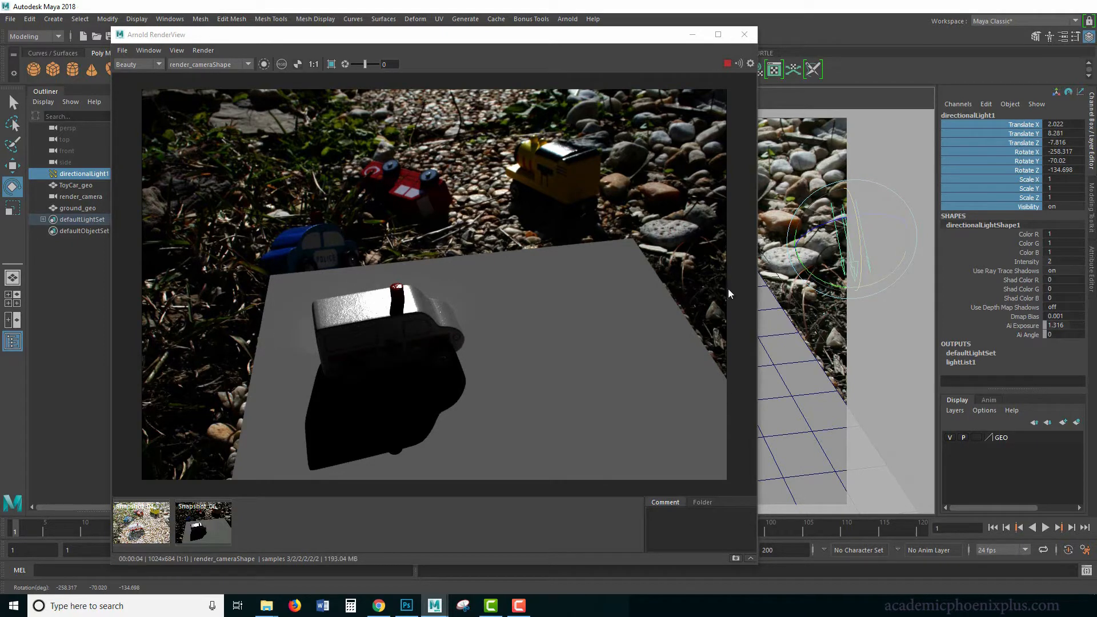
Show the directional light's Arnold attributes and raise its Angle to about 2.2 in the live render to soften the shadow edges
key("ctrl+a")
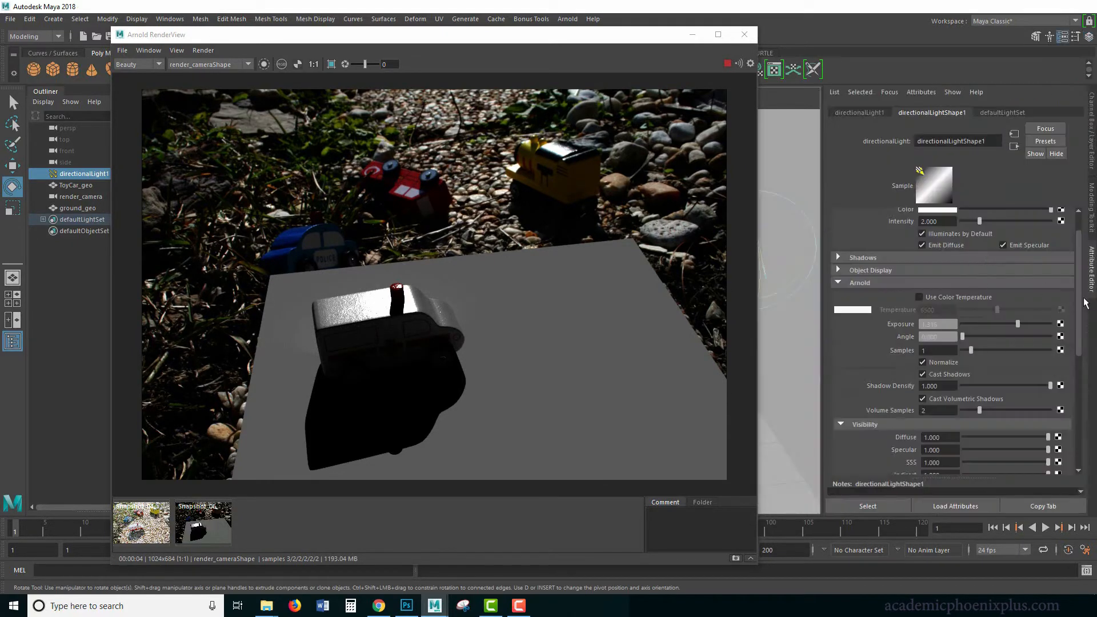
scroll(1084, 323, "down", 2)
scroll(1084, 322, "down", 1)
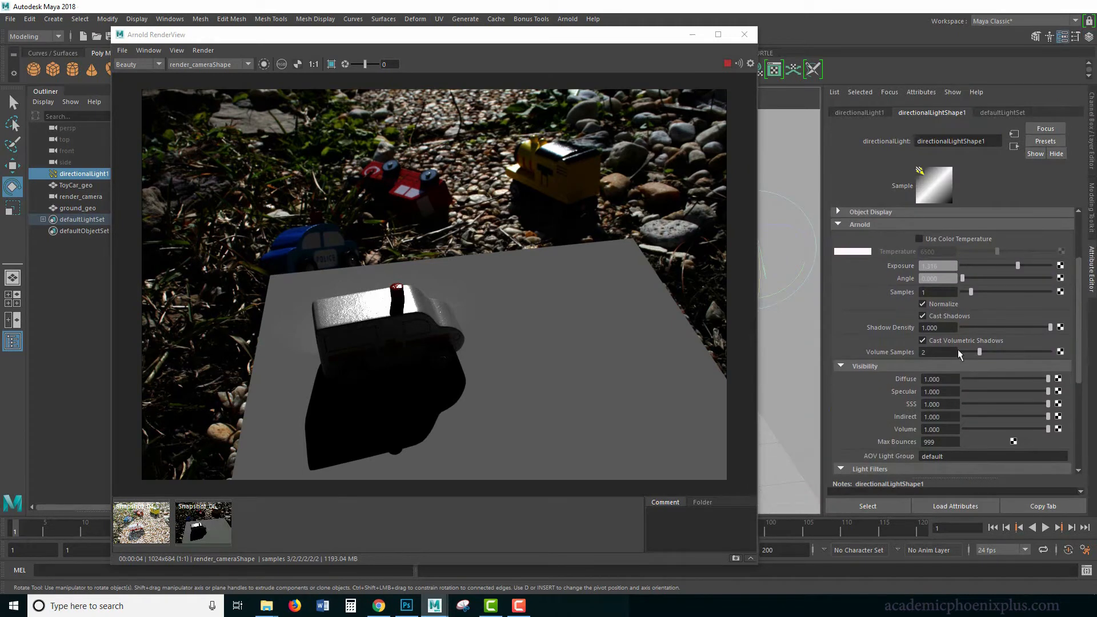
left_click(146, 540)
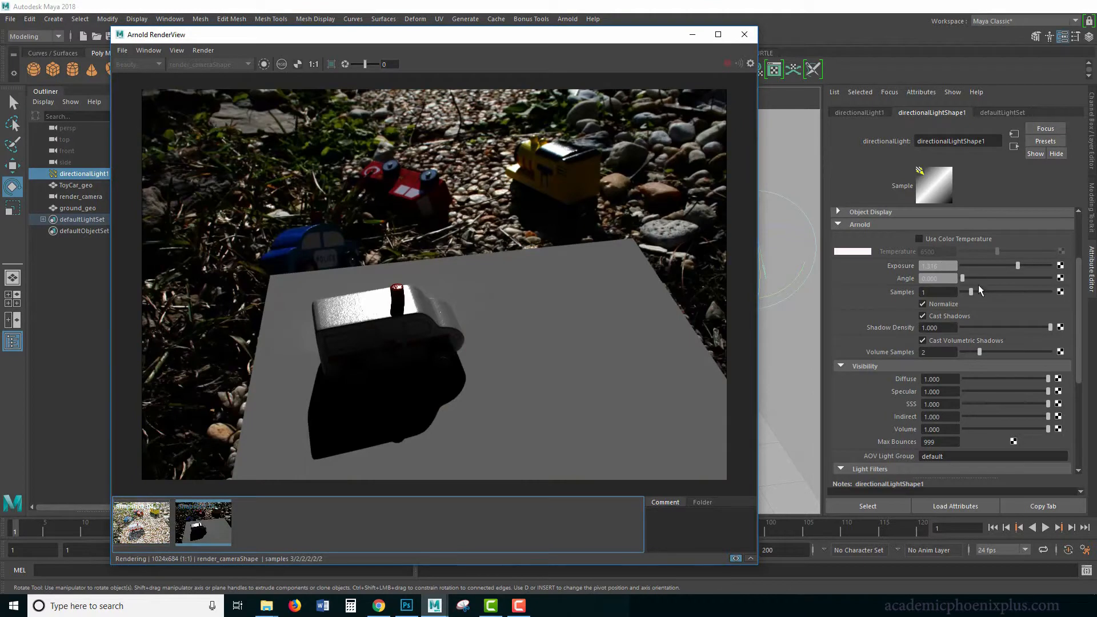
left_click_drag(964, 279, 974, 280)
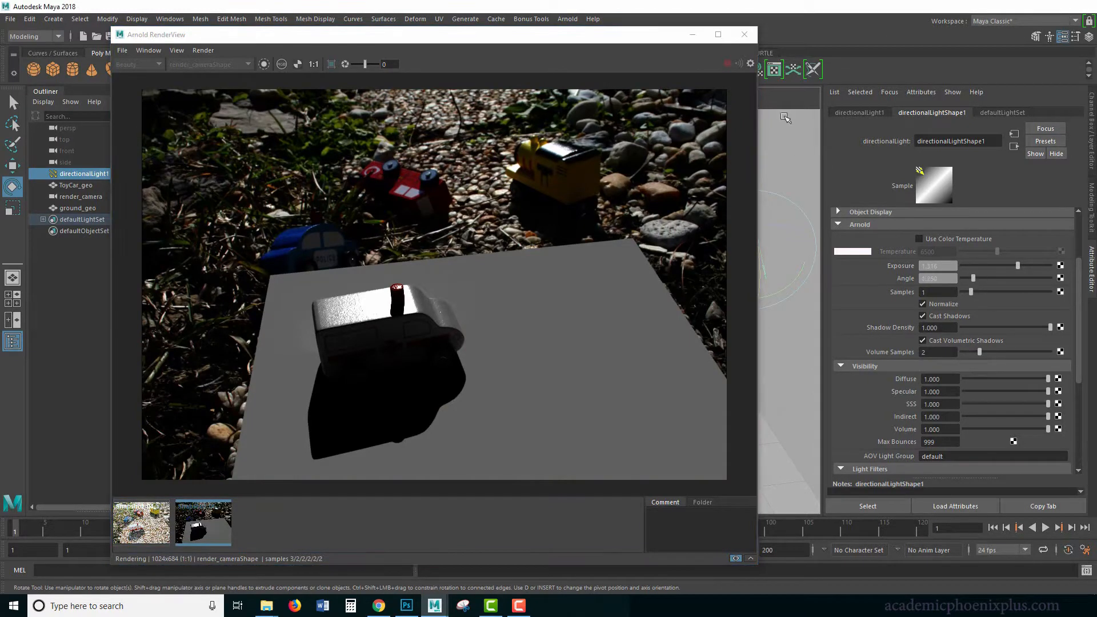
left_click(191, 528)
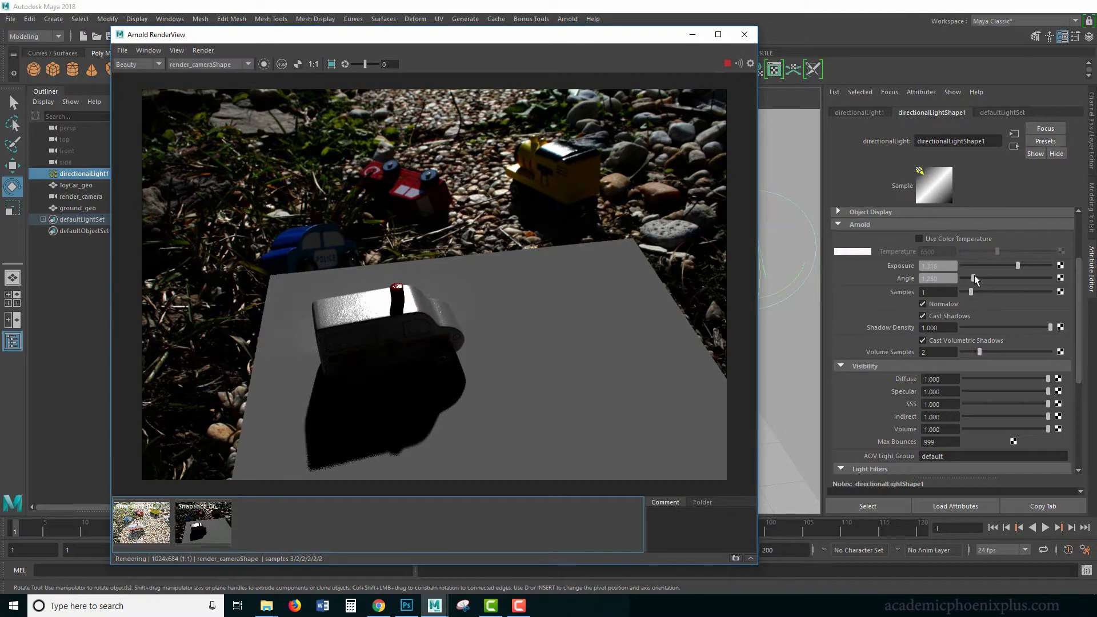
left_click_drag(975, 276, 980, 277)
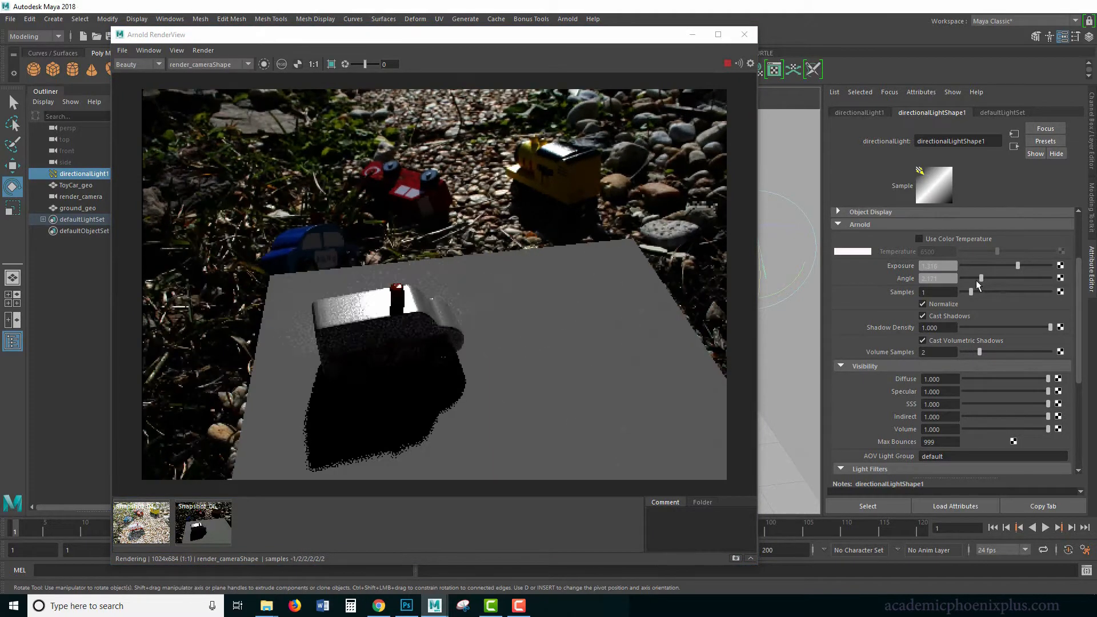
Set the directional light's Samples to 4 and its Angle to about 3.4, nudging its rotation to refine the shadow
left_click(972, 291)
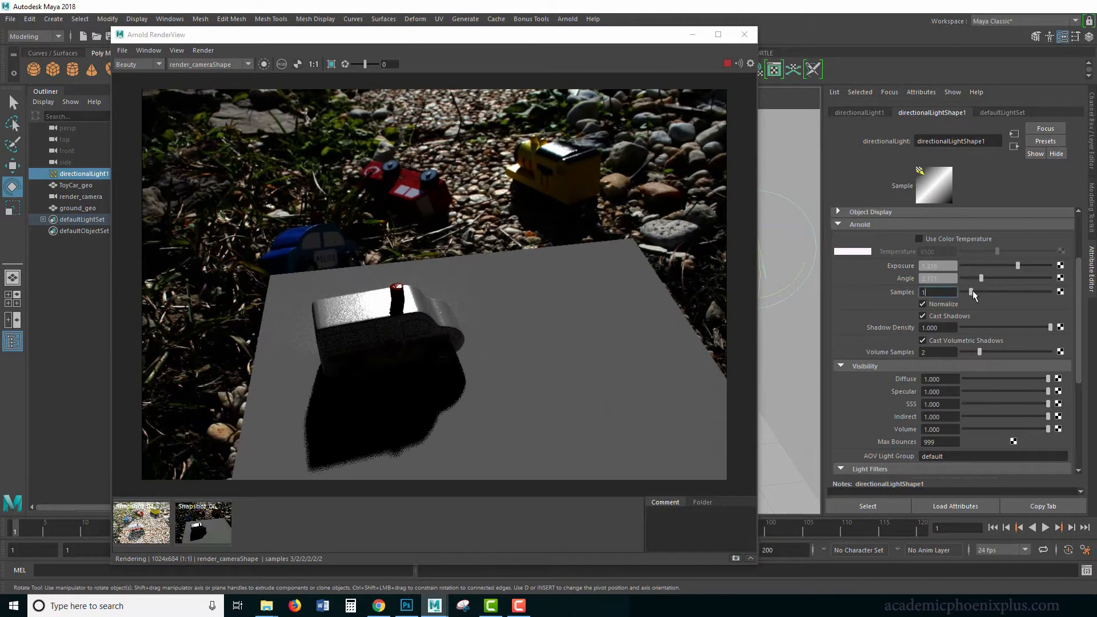
left_click_drag(972, 291, 996, 292)
left_click(762, 269)
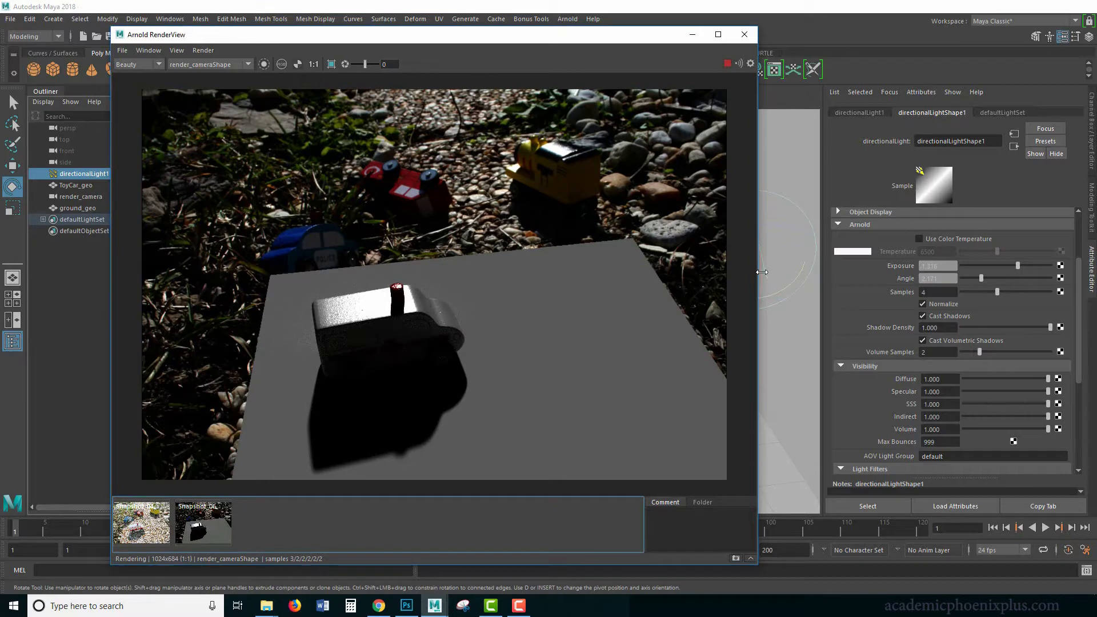
left_click_drag(761, 272, 761, 274)
left_click(989, 308)
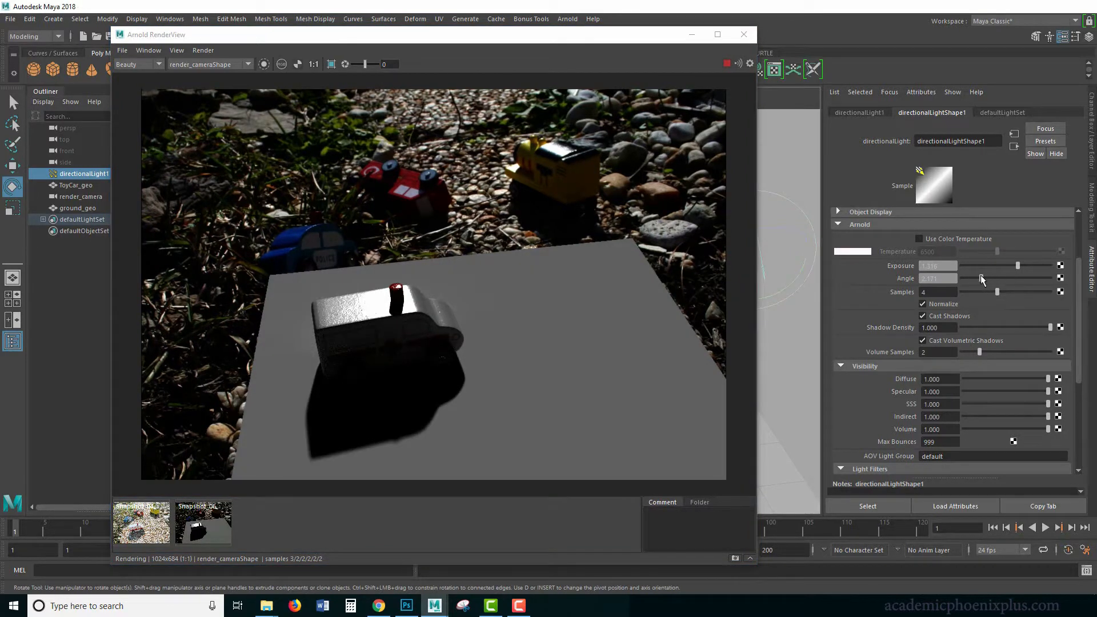
left_click_drag(985, 276, 992, 277)
Check the reference photo, rotate the directional light to about X -258.6, Y -66.2, Z -138.4 degrees, and discard the stored render snapshot
left_click(156, 523)
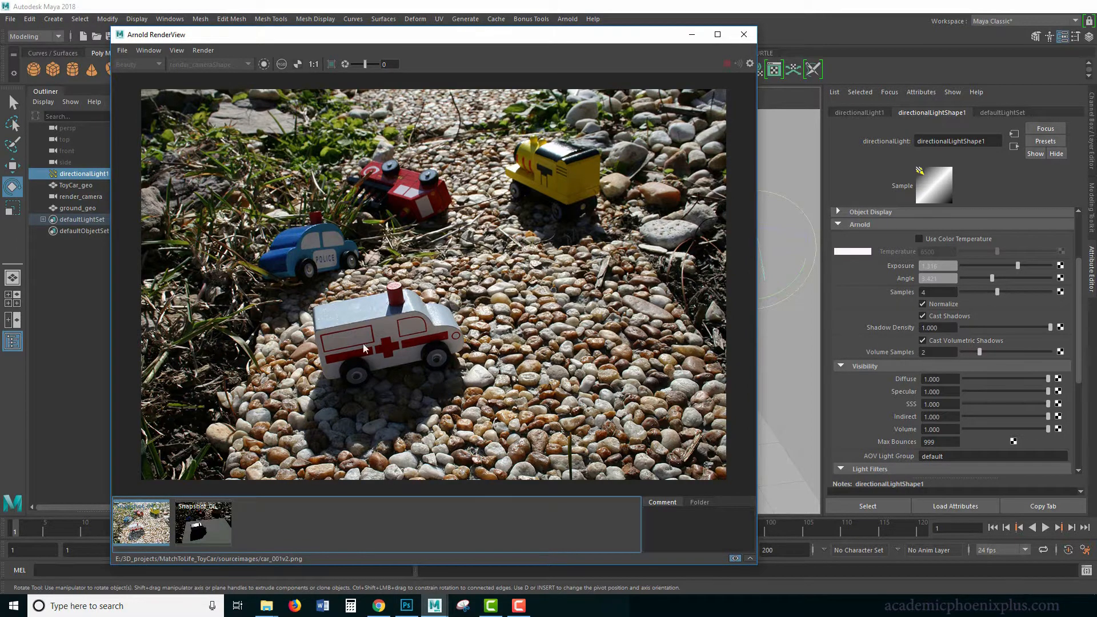
left_click(201, 520)
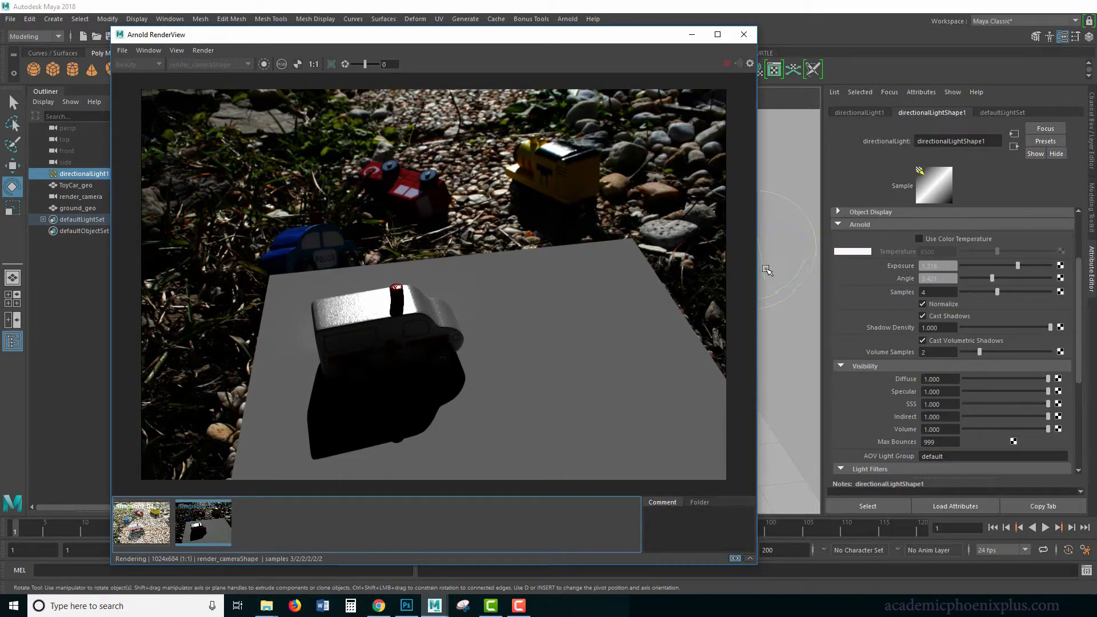
left_click_drag(762, 272, 766, 278)
left_click(128, 531)
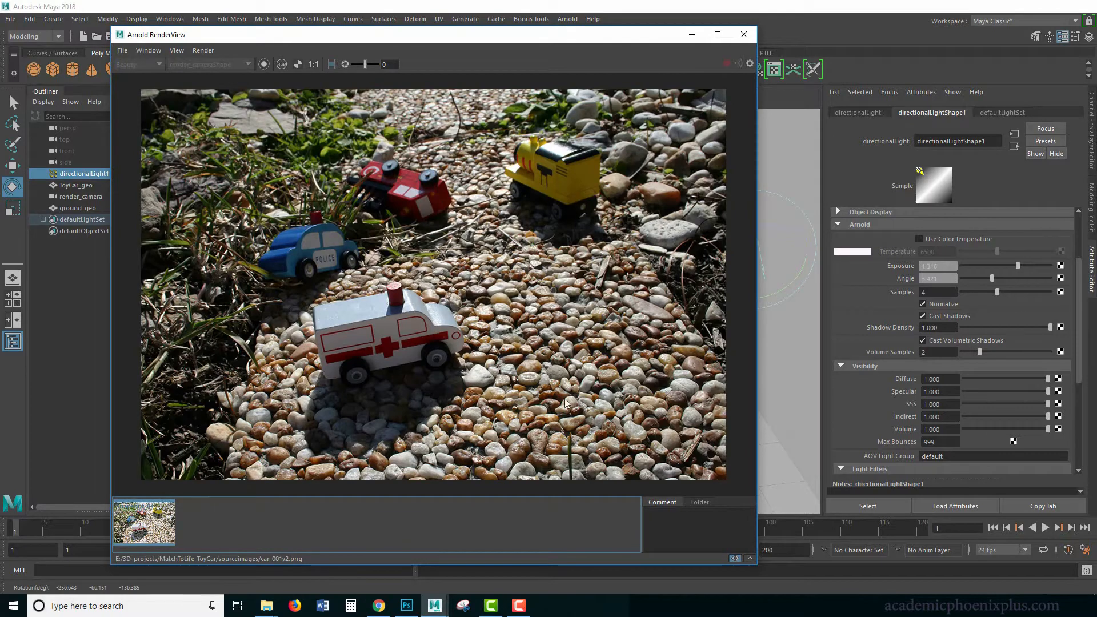
Change the directional light's color to a pale yellow with hue 60 and saturation about 0.404
left_click_drag(1079, 283, 1071, 231)
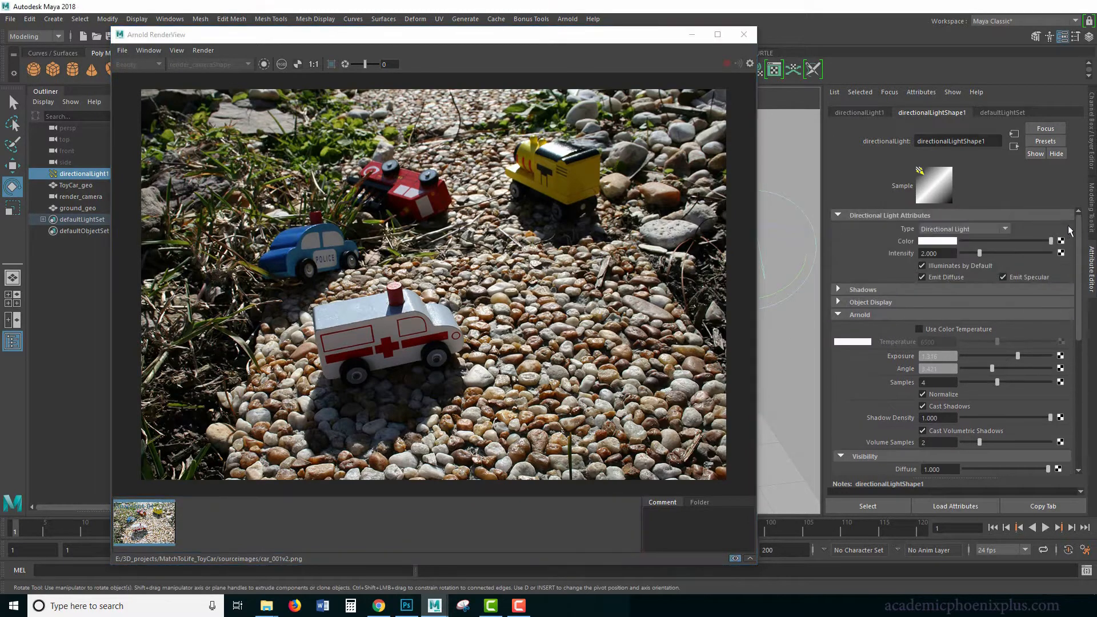
left_click(938, 242)
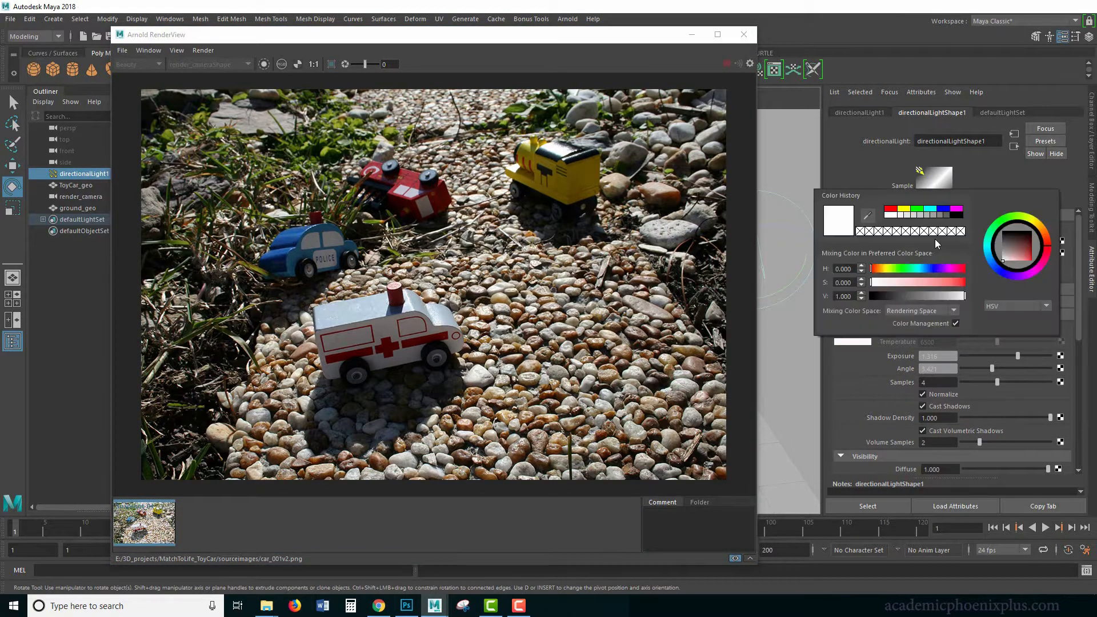
left_click(913, 209)
left_click(910, 283)
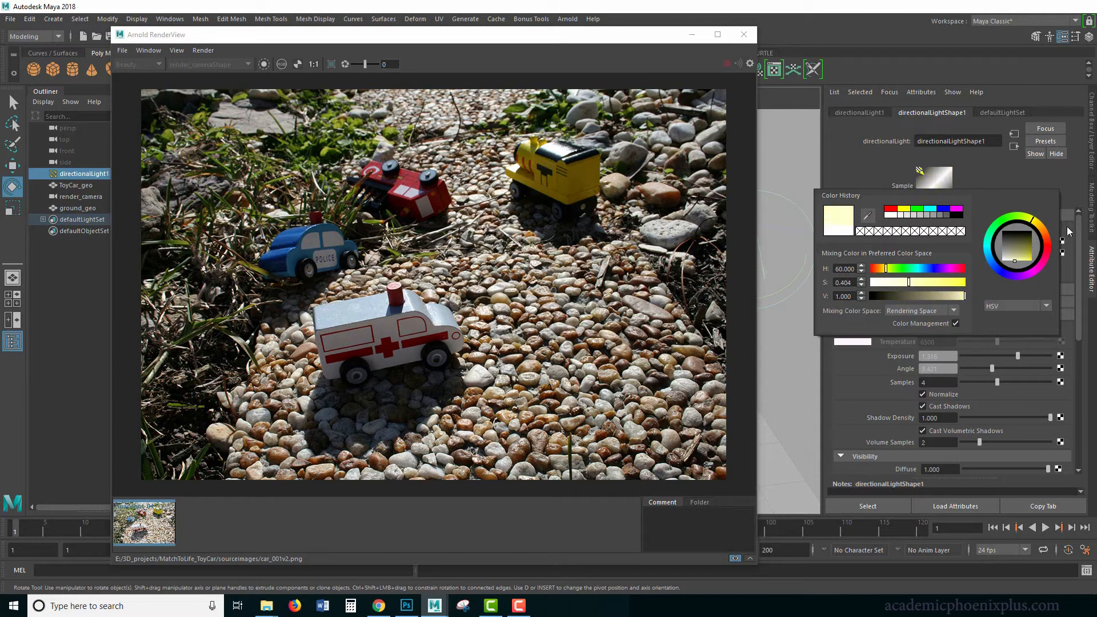
Change the directional light's color to a warm off-white with hue about 38.6, low saturation and value 1
left_click(1044, 233)
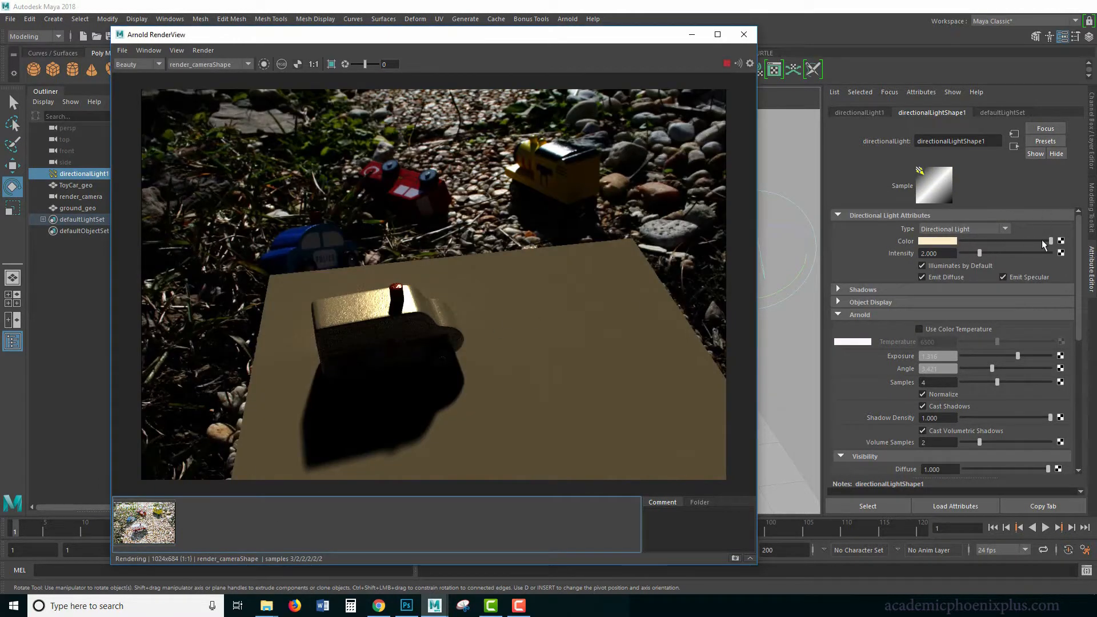
left_click_drag(1049, 241, 1007, 241)
left_click(941, 242)
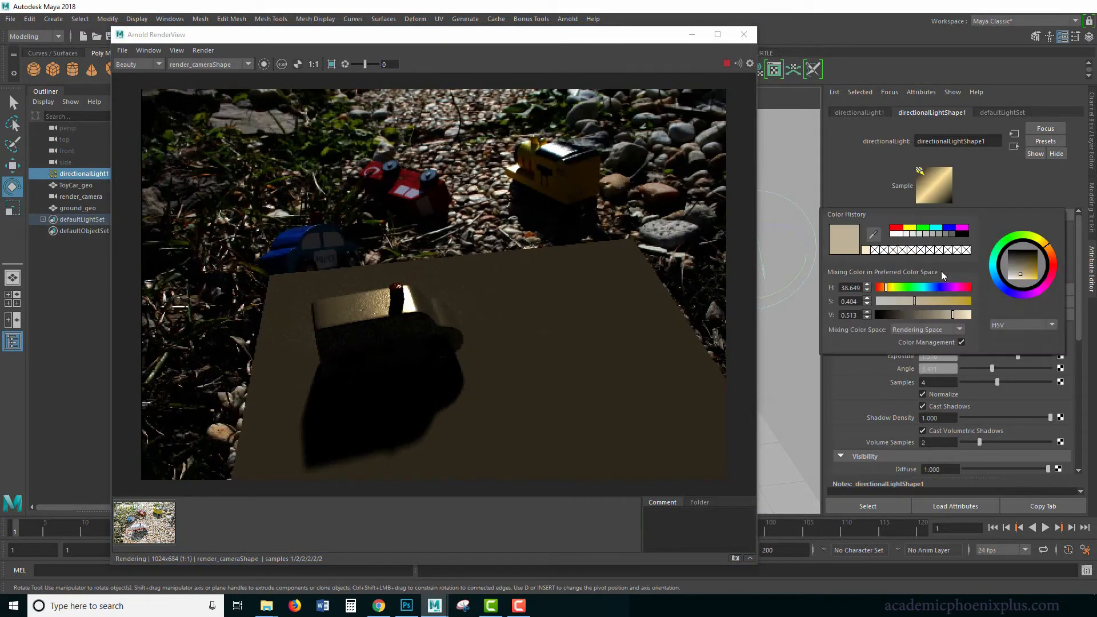
left_click_drag(953, 315, 975, 314)
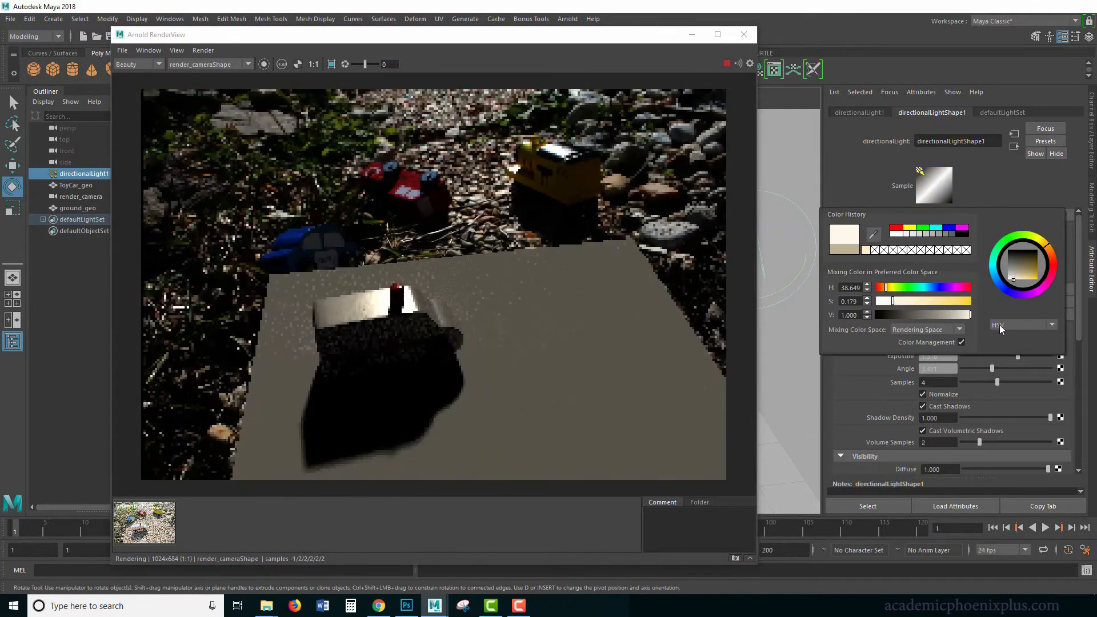
left_click(897, 301)
left_click(887, 302)
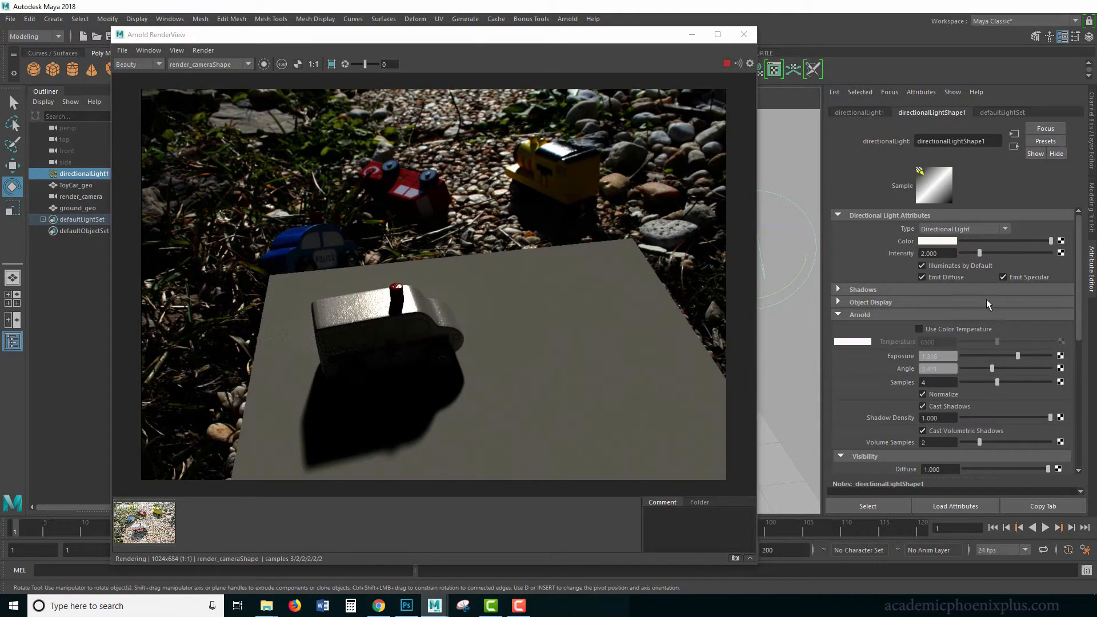
Set the directional light's Angle to 4 in its Arnold attributes
double_click(944, 368)
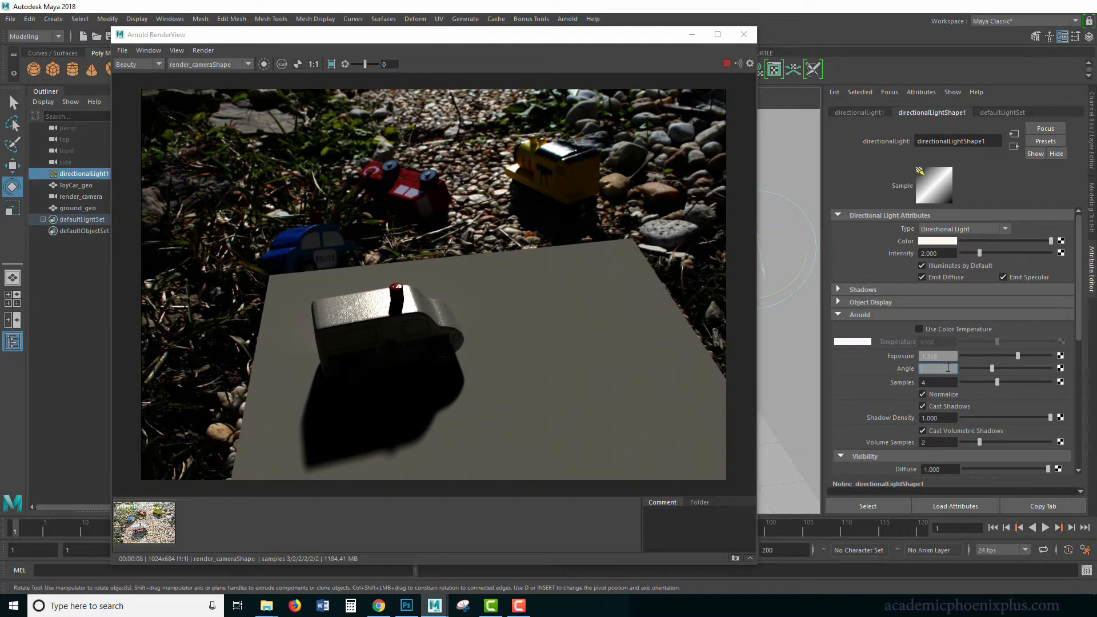
type("4")
key("Return")
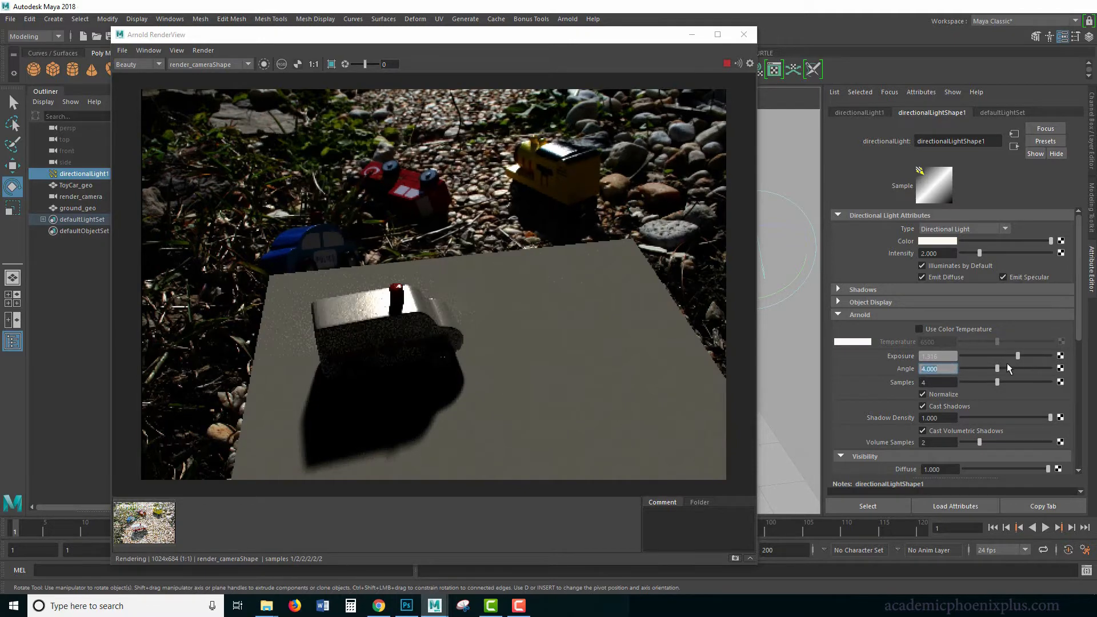
Try Exposure values of 3, 2 and 1 on the directional light, and settle on 1.5
double_click(940, 356)
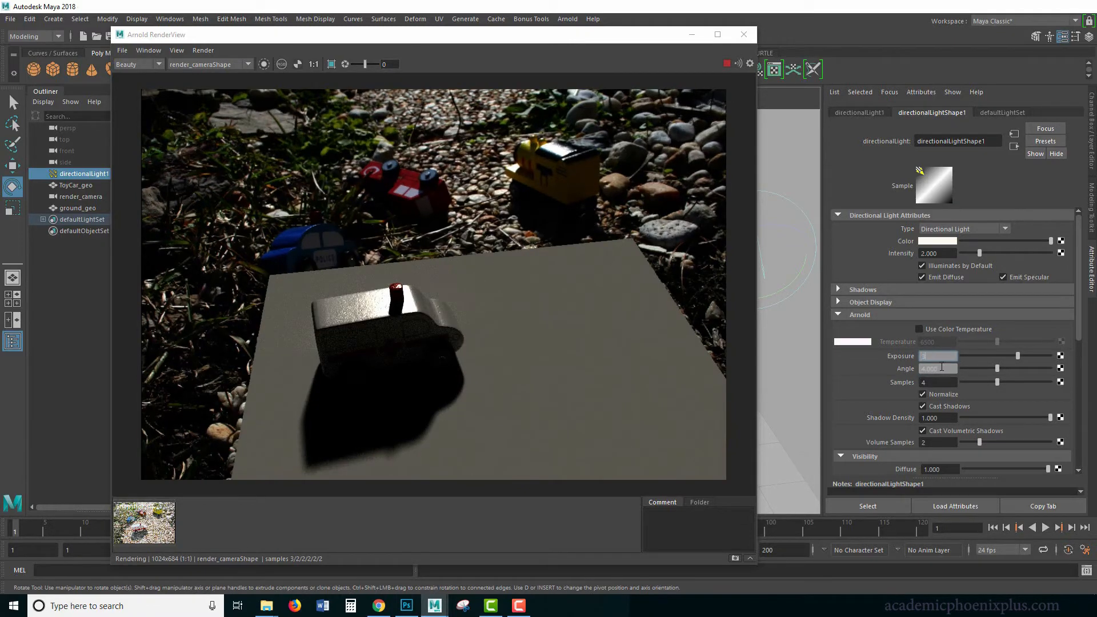
type("3")
key("Return")
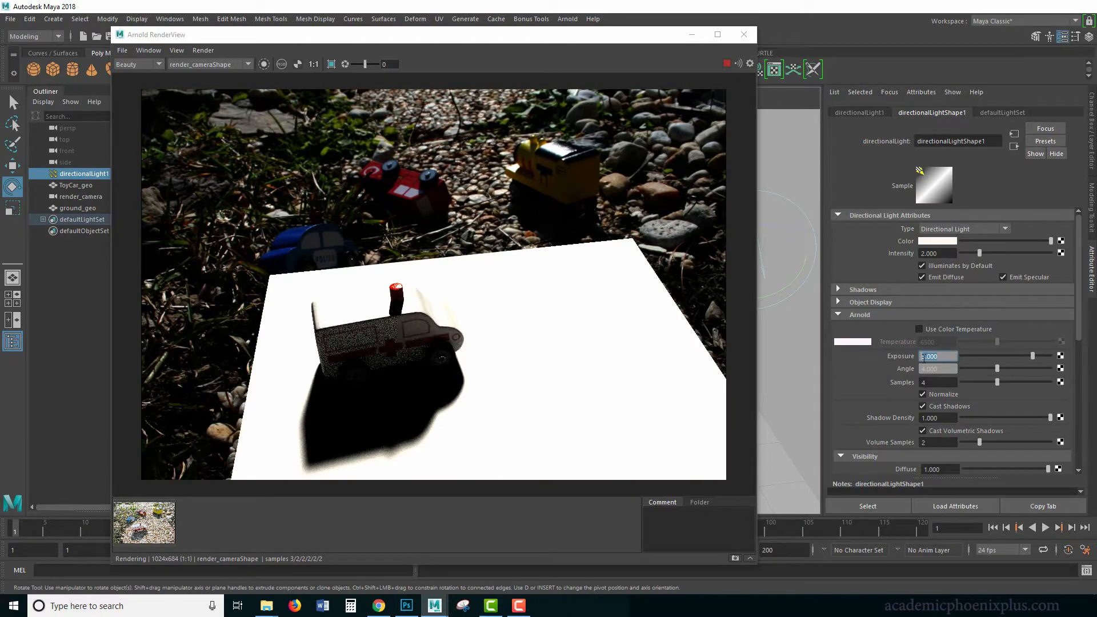
type("2")
key("Return")
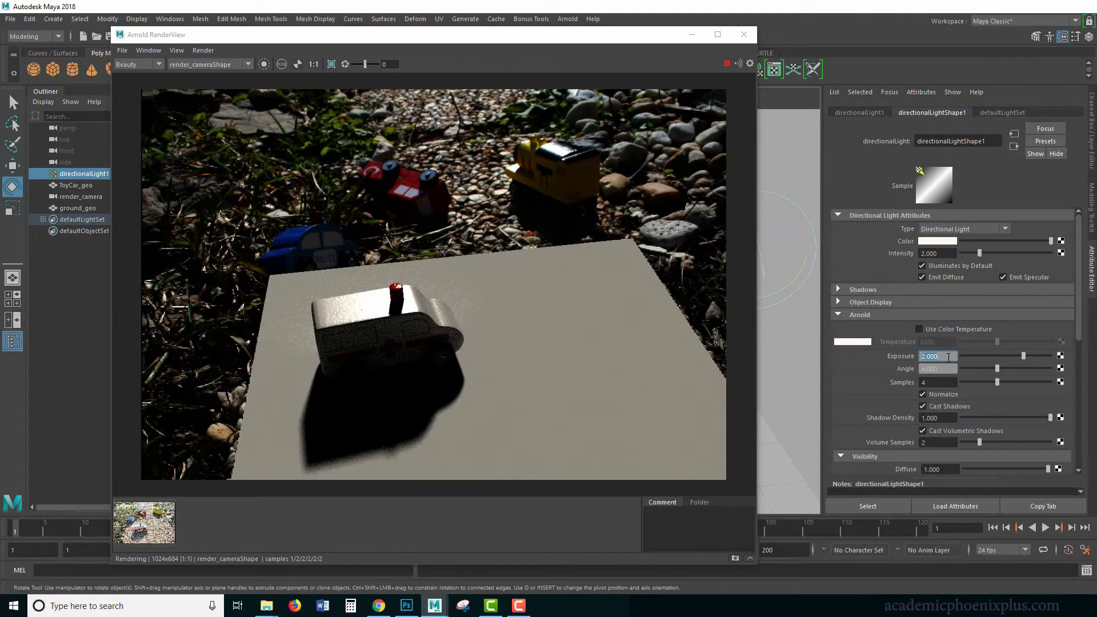
type("1")
key("Return")
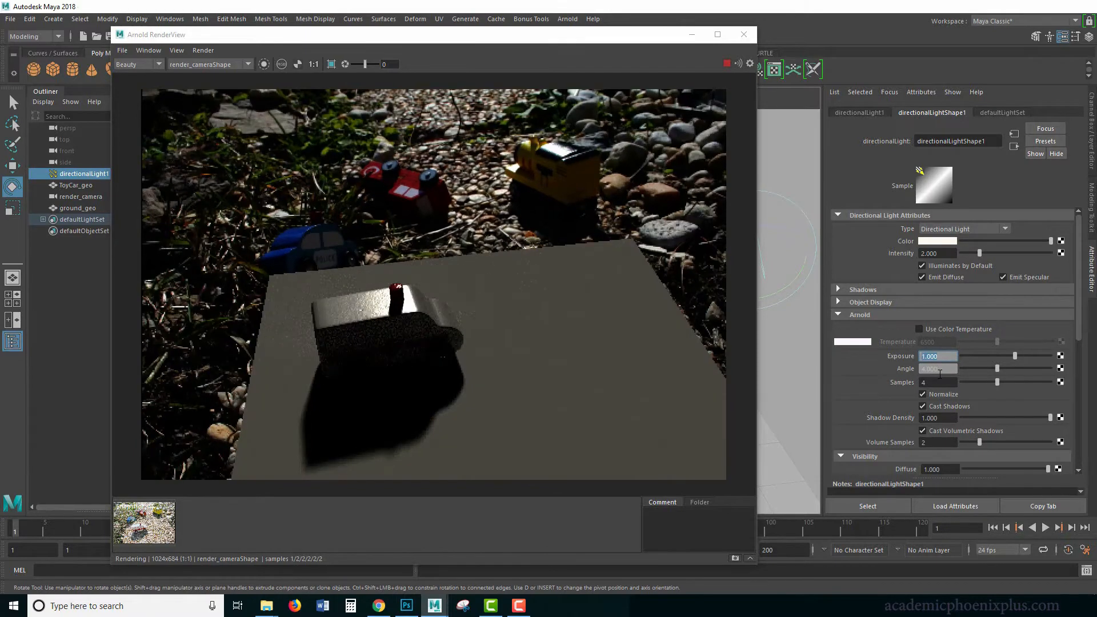
type("1")
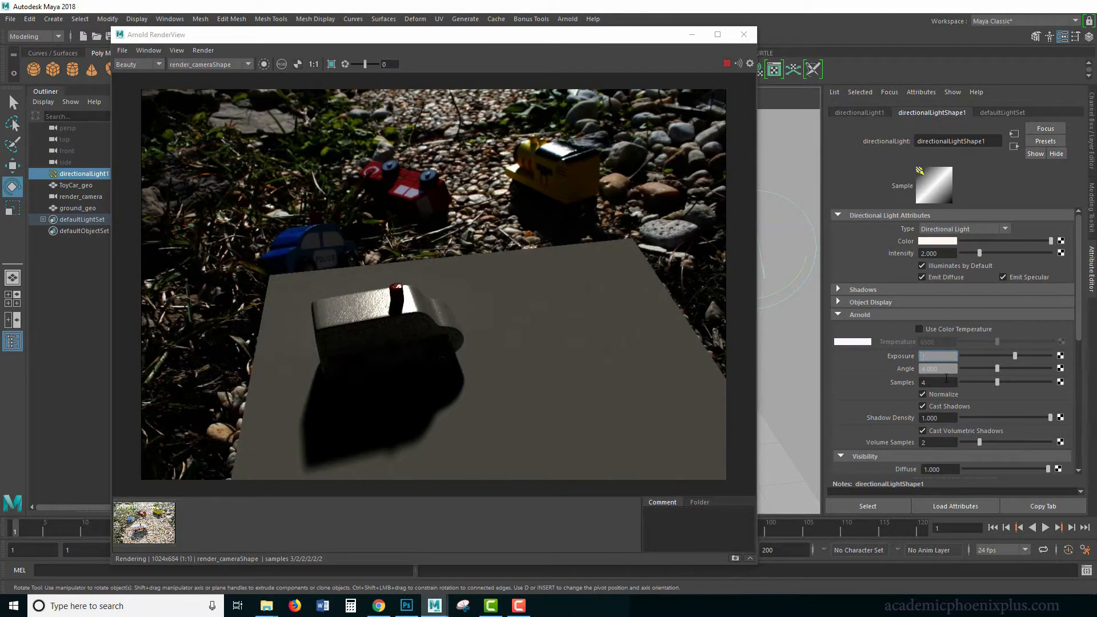
type(".5")
key("Return")
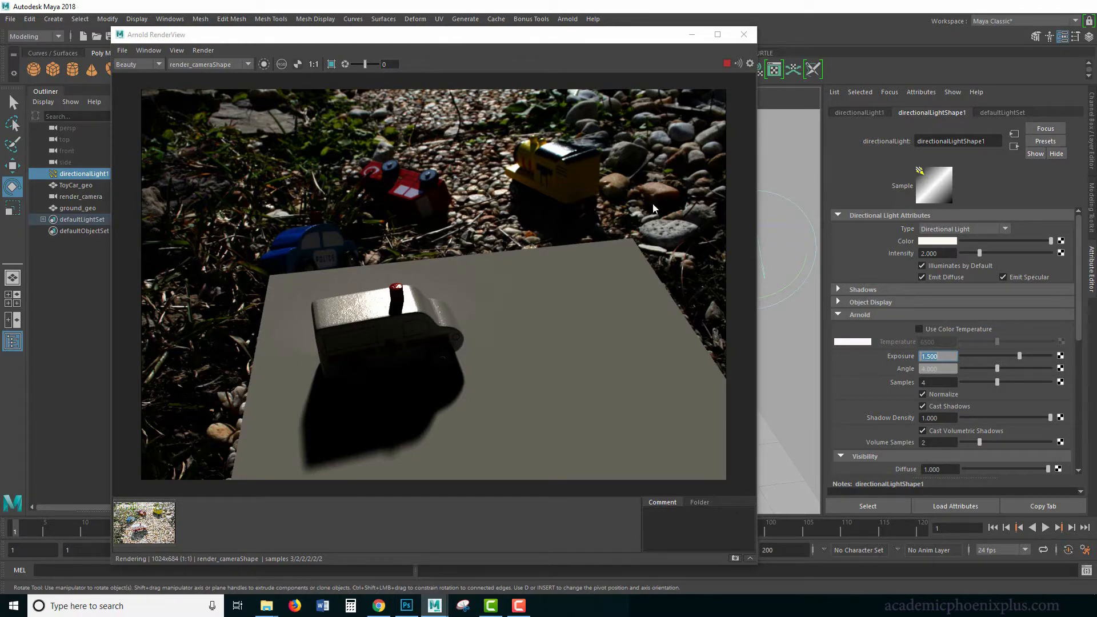
Select the toy car in the viewport and raise the specular Roughness of its siren and body materials, the body's to about 0.623
left_click(691, 34)
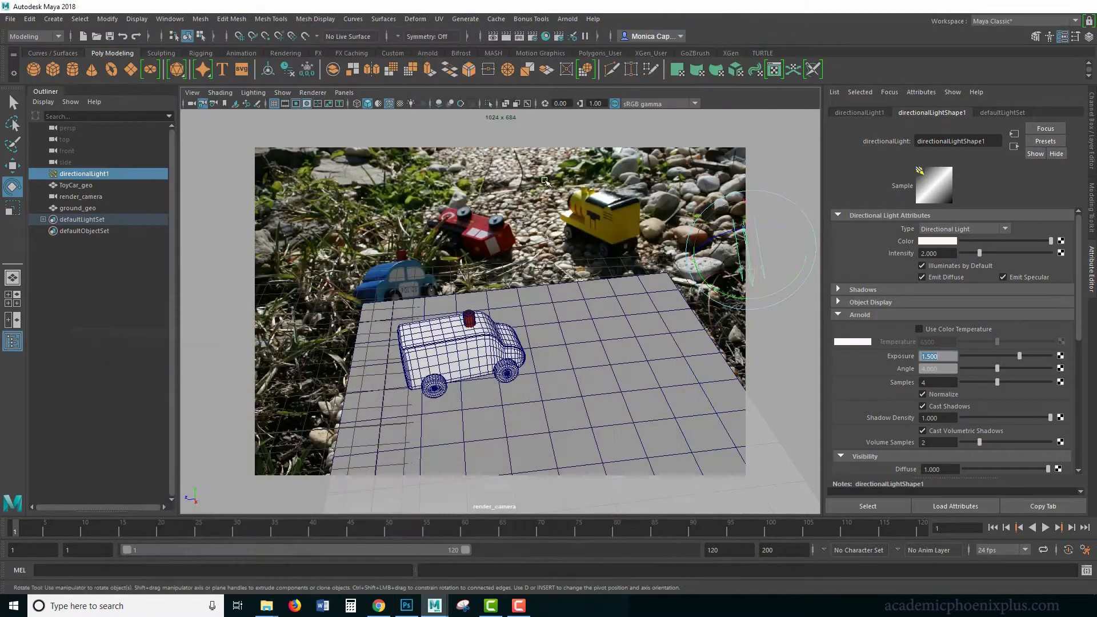
left_click(449, 337)
left_click(1046, 112)
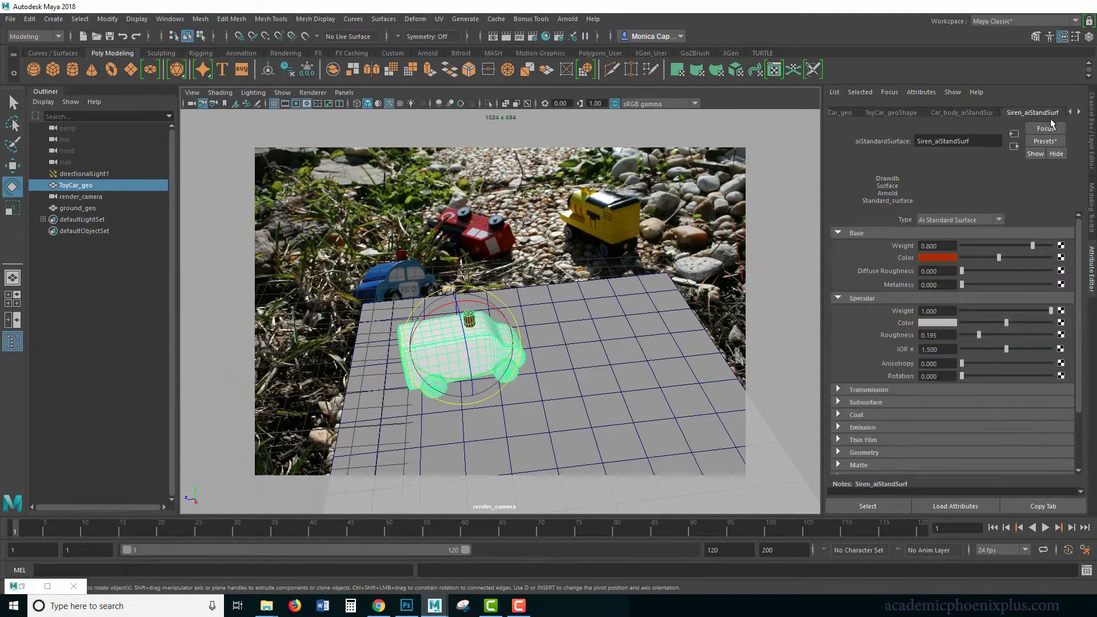
left_click_drag(979, 335, 1018, 340)
left_click(965, 113)
With the live render running, set the car body material's Roughness to about 0.578 and Anisotropy to about 0.519, and slightly darken its specular color
left_click(49, 586)
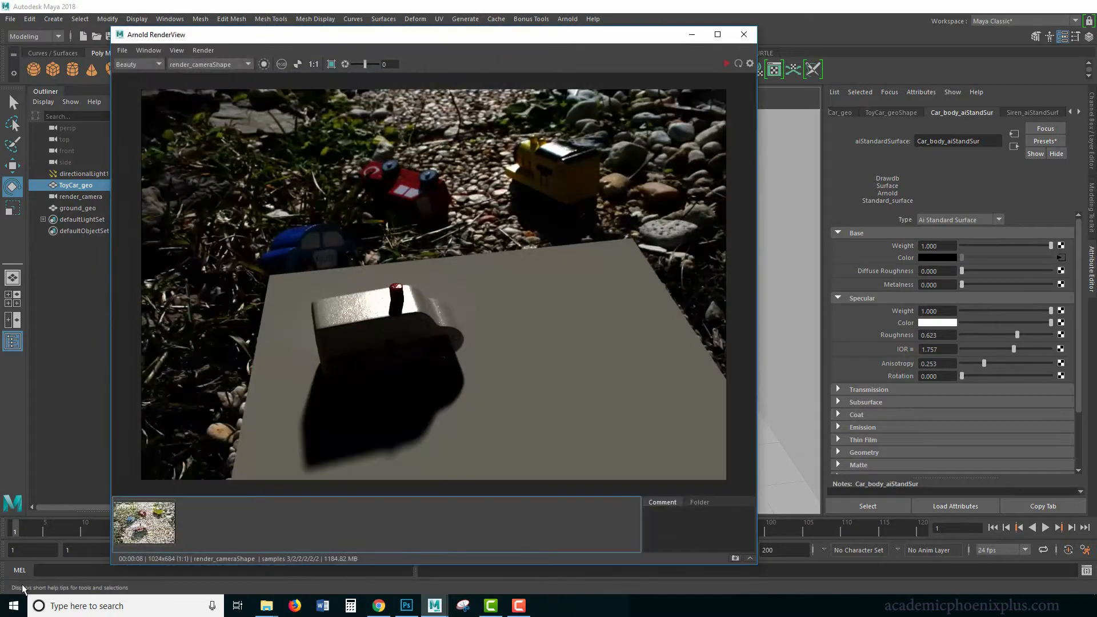
left_click(724, 64)
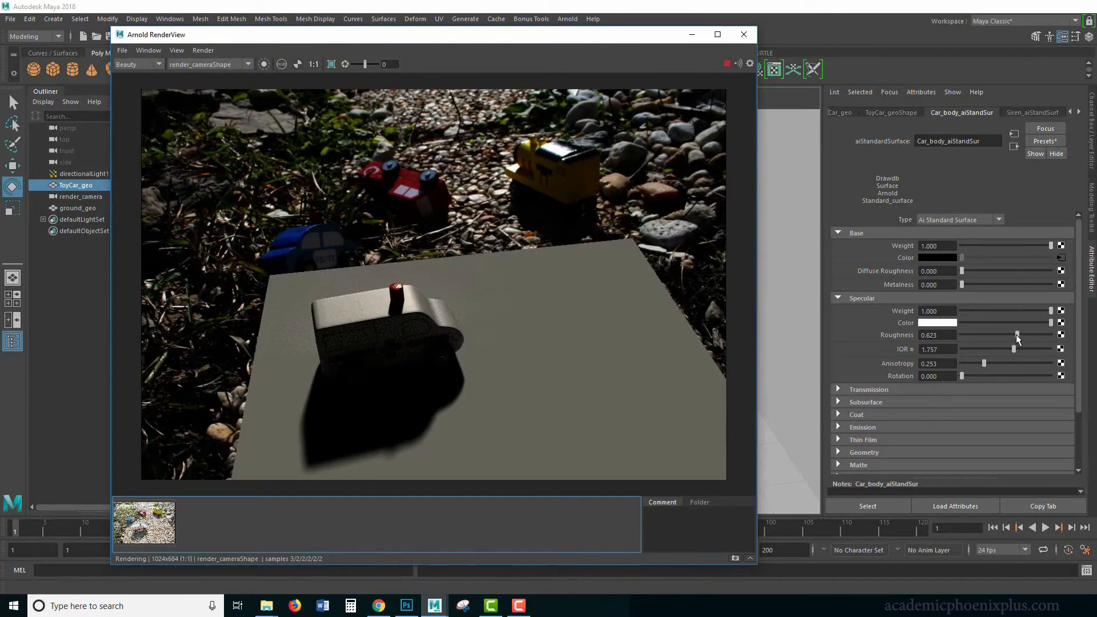
left_click_drag(1017, 336, 1009, 337)
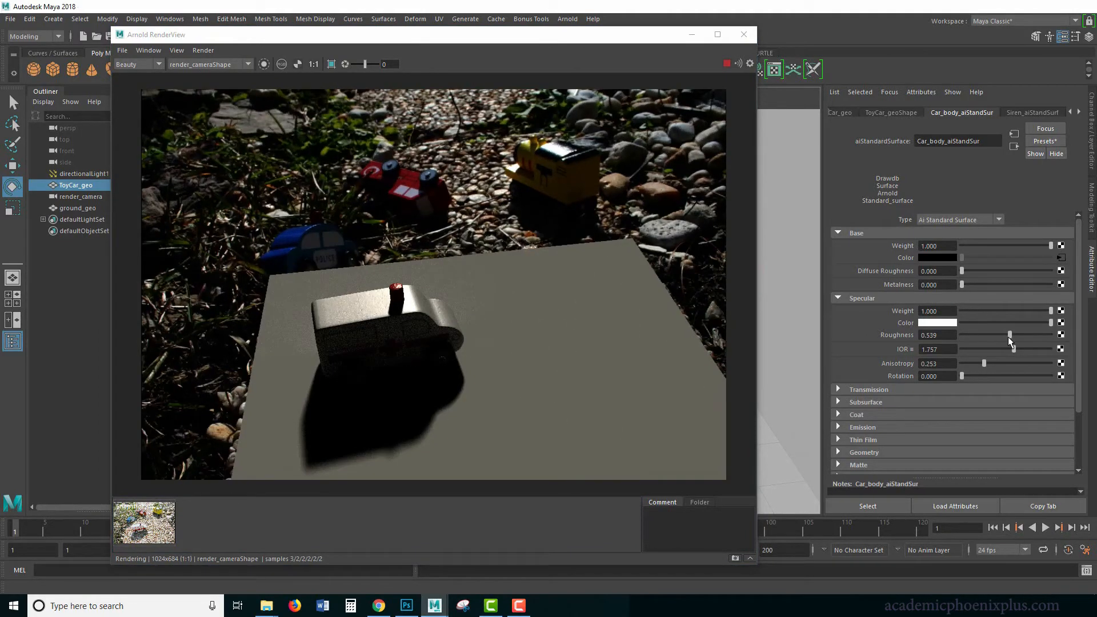
left_click_drag(1008, 338, 1006, 337)
left_click_drag(984, 363, 1009, 360)
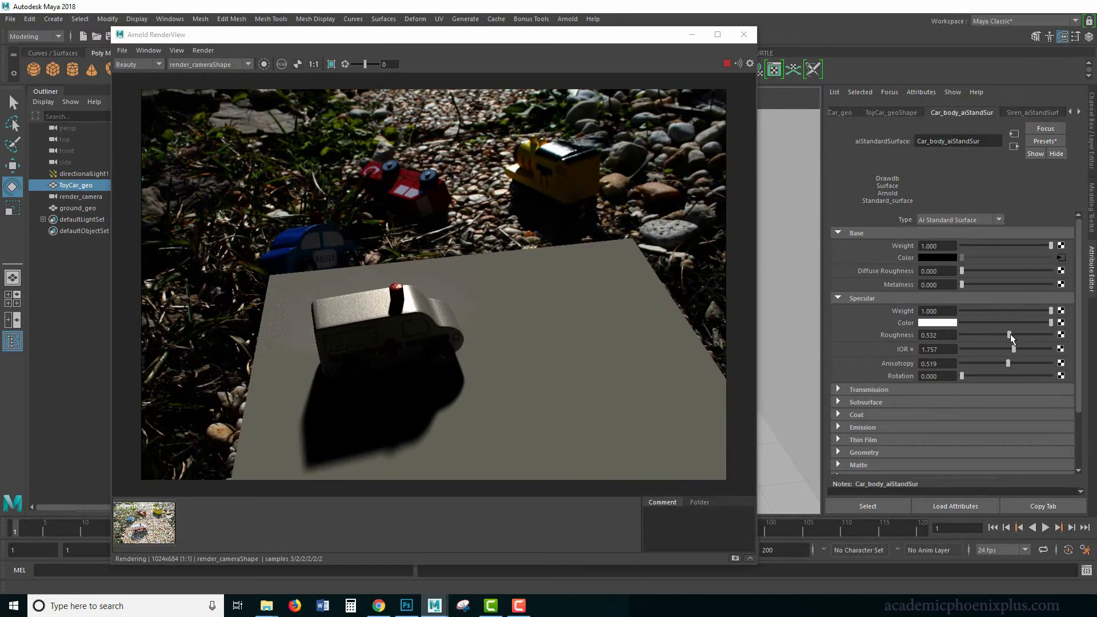
left_click_drag(1010, 336, 1035, 323)
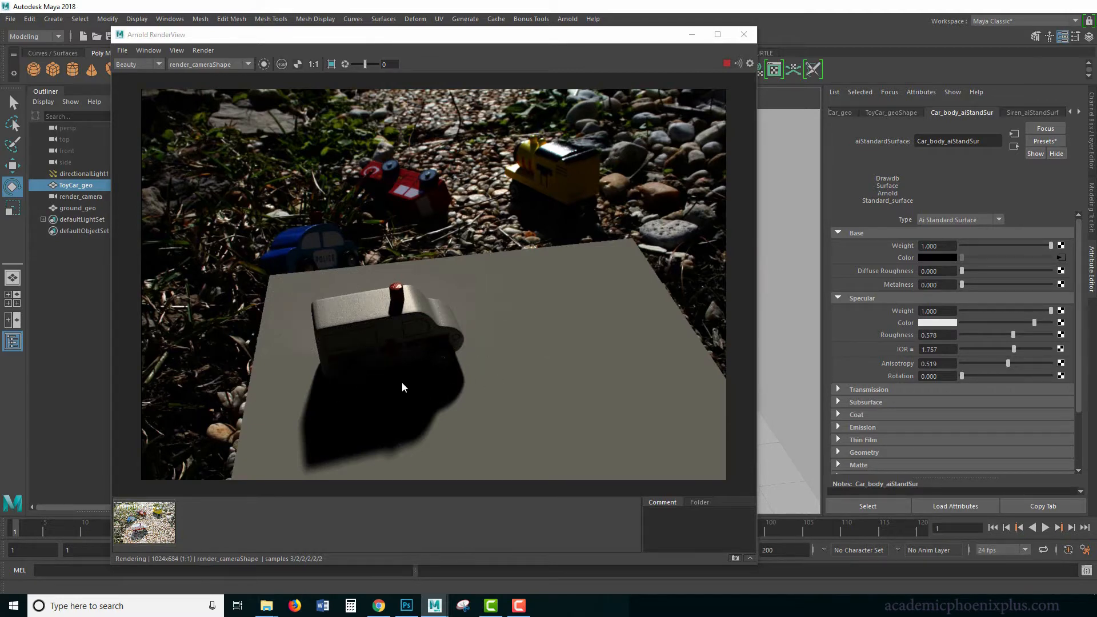
Minimize the render window and create an Arnold Skydome light in the scene
left_click(691, 35)
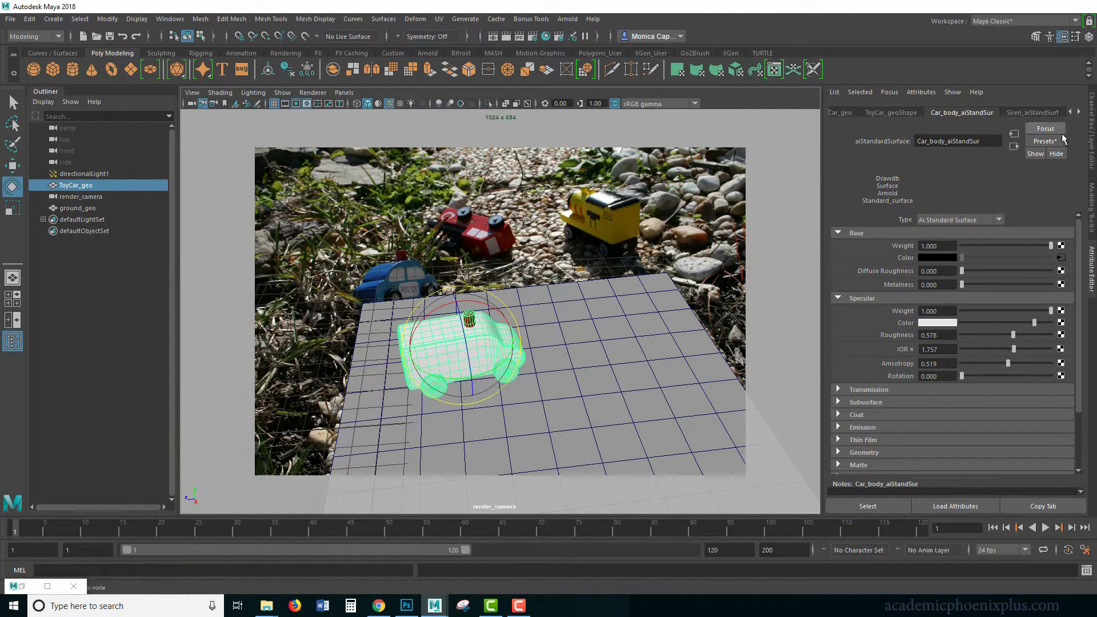
left_click(572, 19)
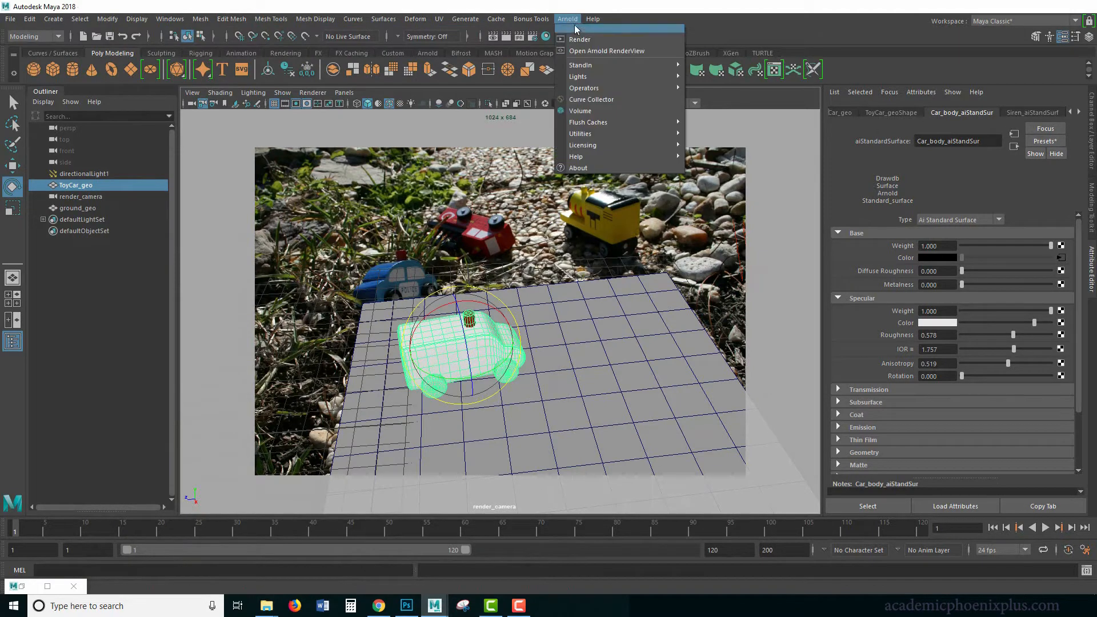
mouse_move(617, 77)
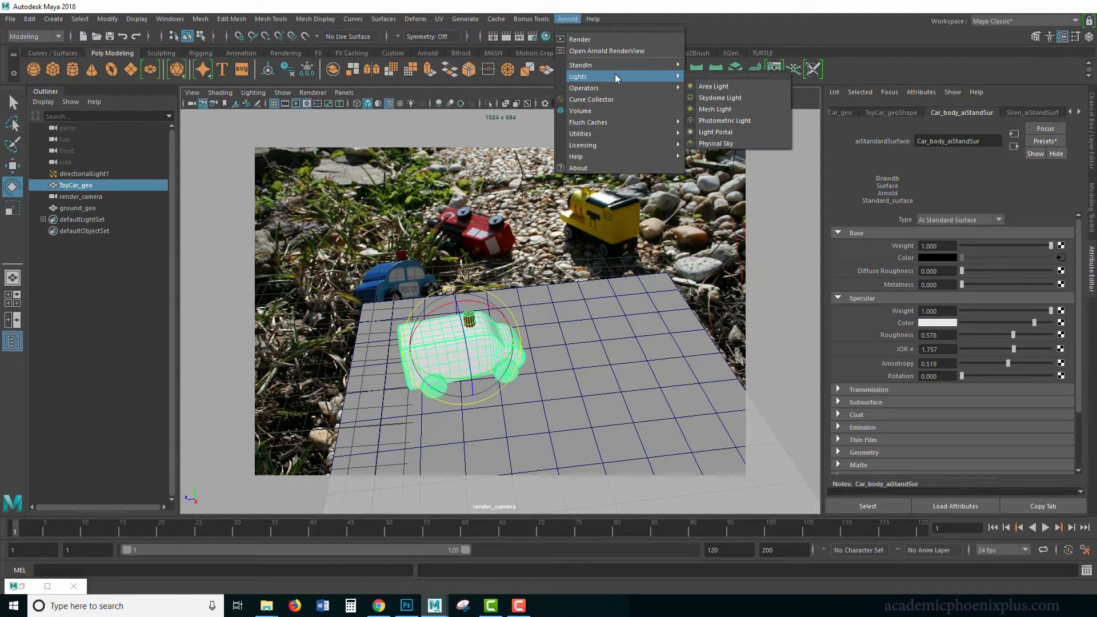
left_click(719, 98)
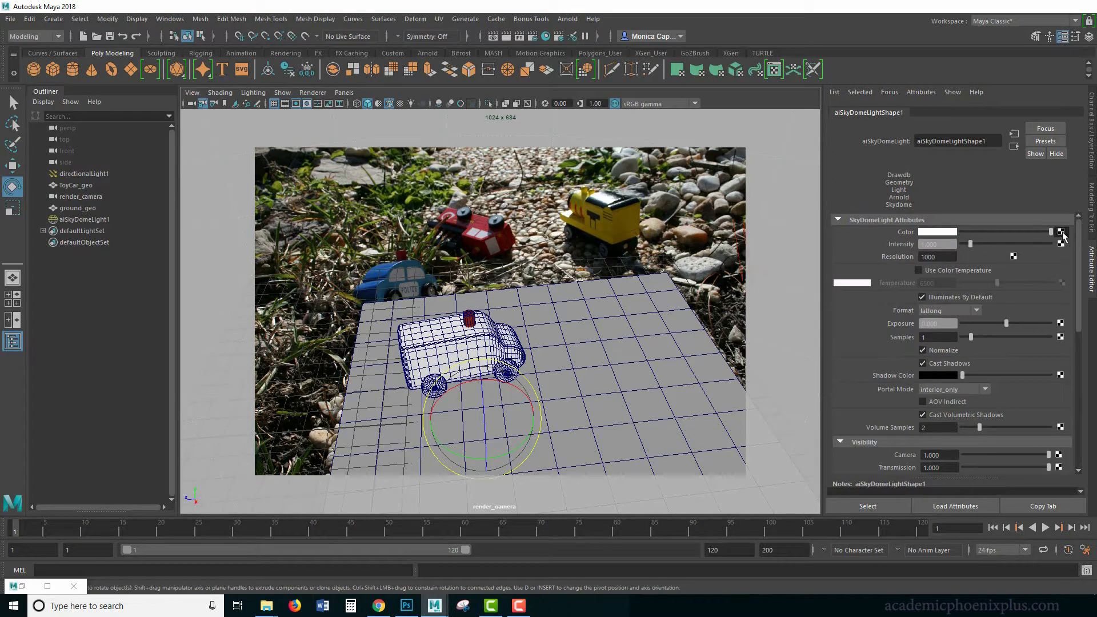
Map a File texture to the skydome light's color and load Sphere1.JPG from the sourceimages folder
left_click(1062, 232)
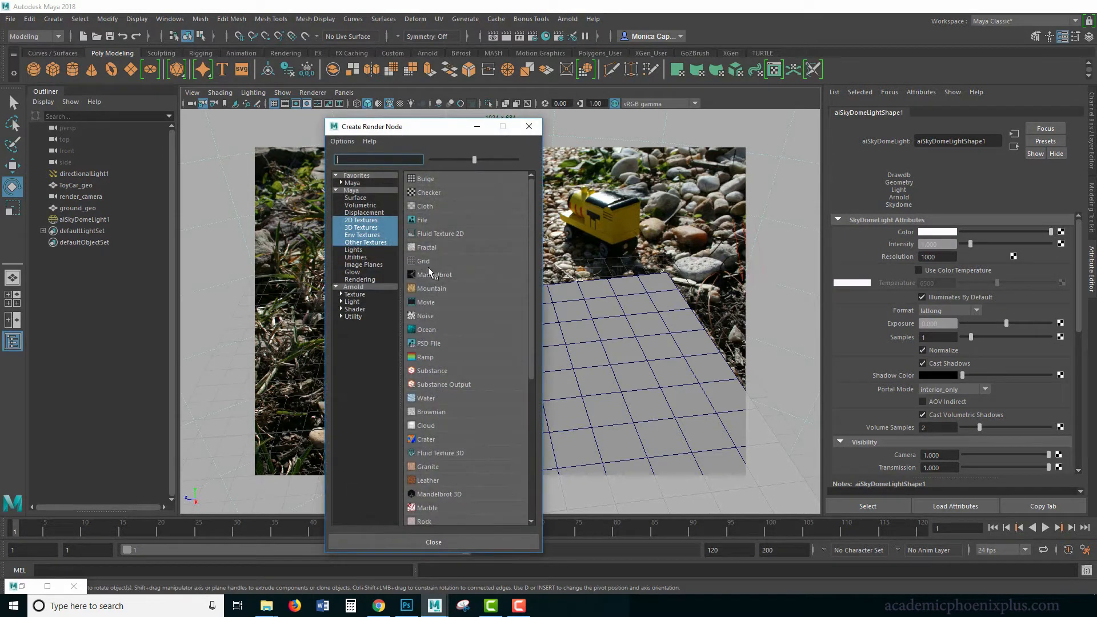
left_click(422, 220)
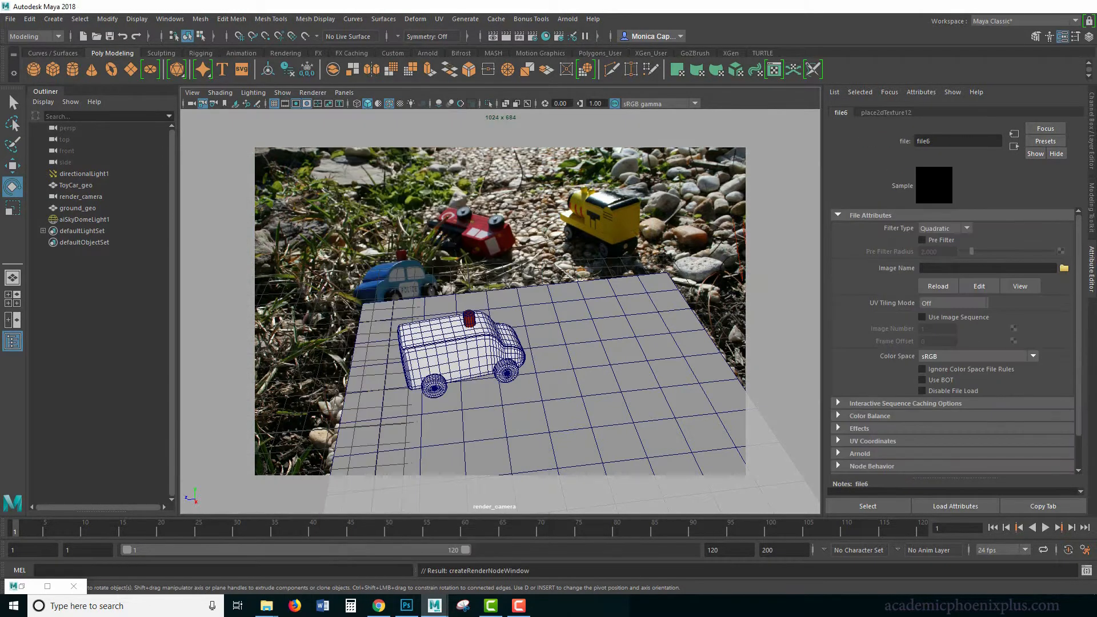
left_click(1064, 269)
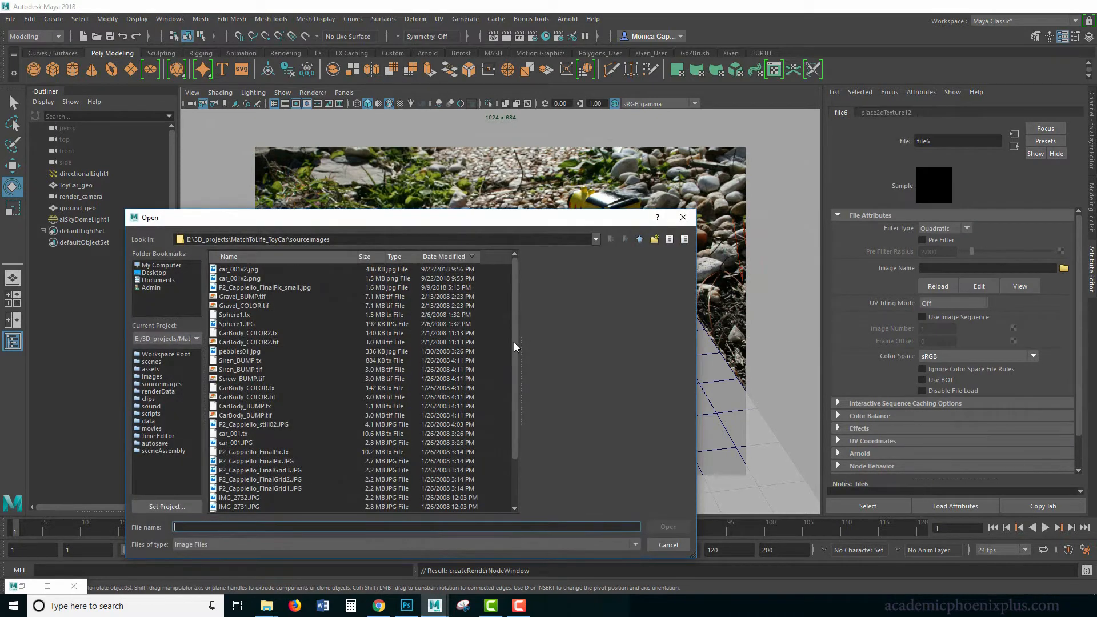
scroll(514, 346, "down", 2)
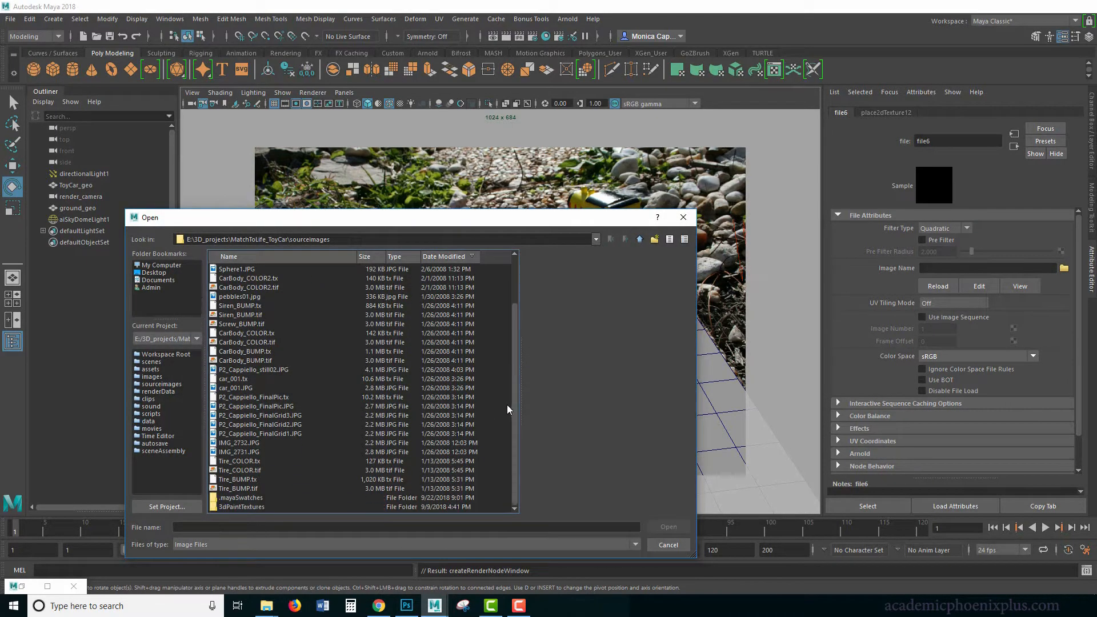
scroll(502, 383, "up", 2)
left_click(240, 324)
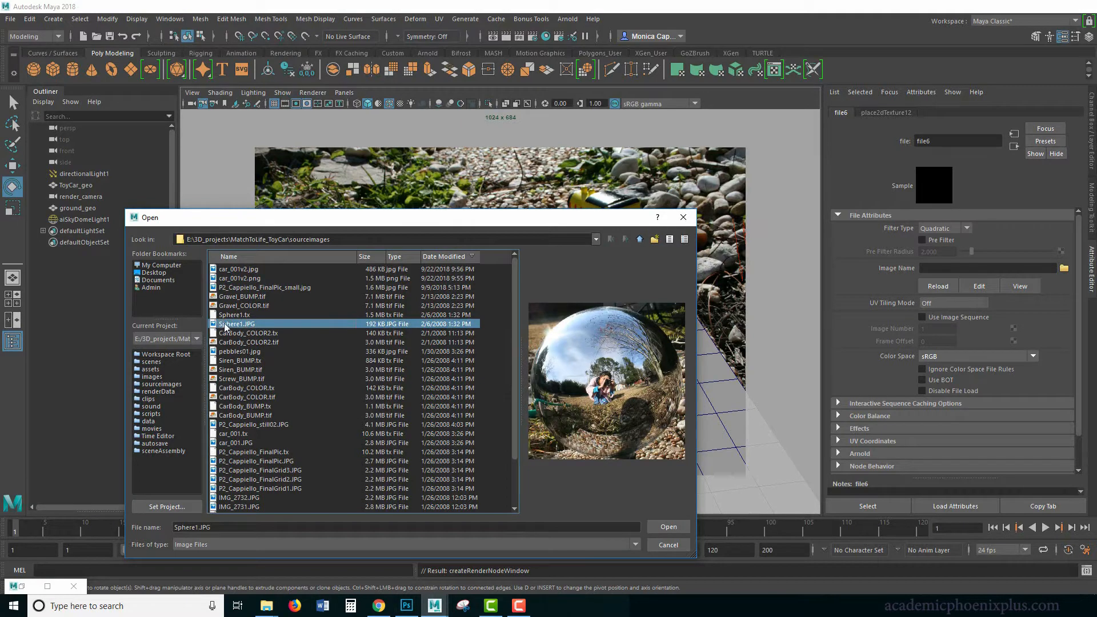
left_click(676, 525)
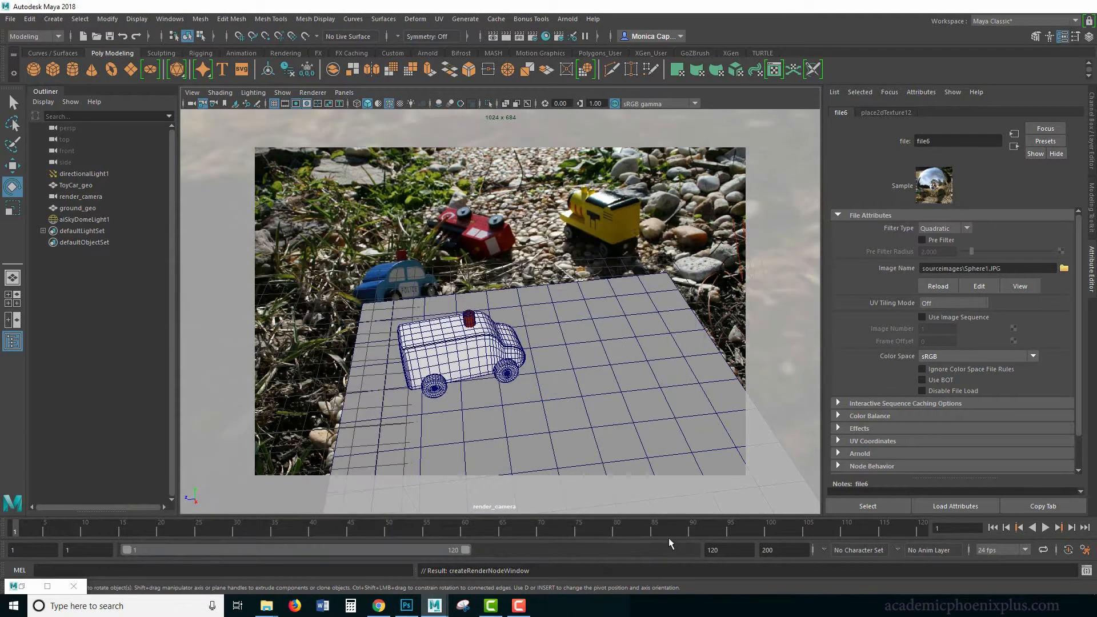
Switch the viewport to the perspective camera and examine from all sides how the sphere image wraps around the skydome
left_click(344, 93)
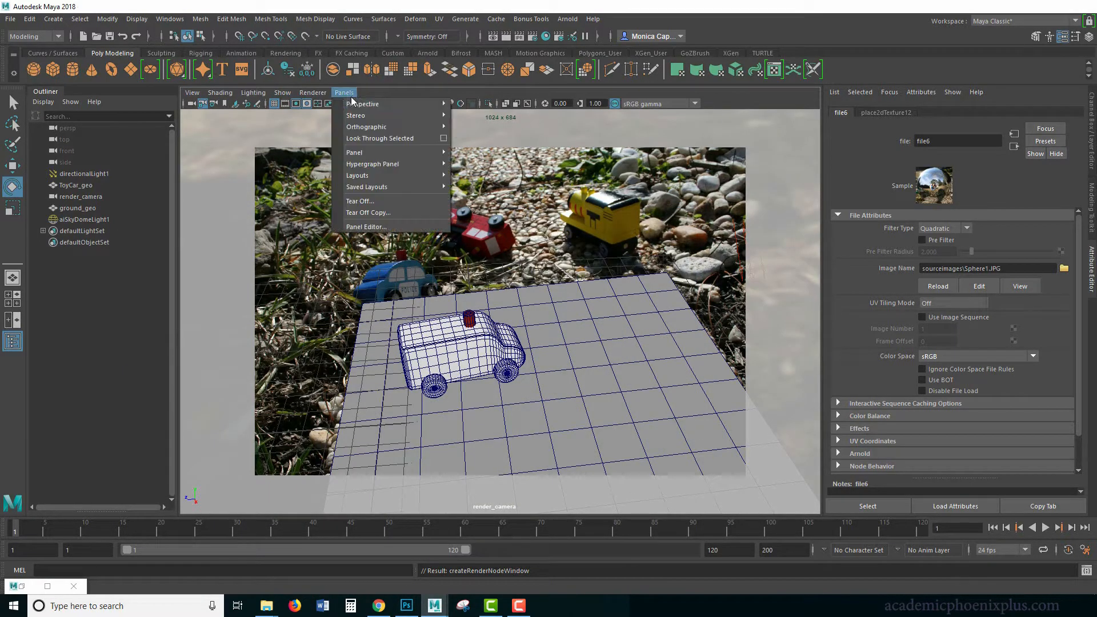
mouse_move(366, 105)
left_click(486, 106)
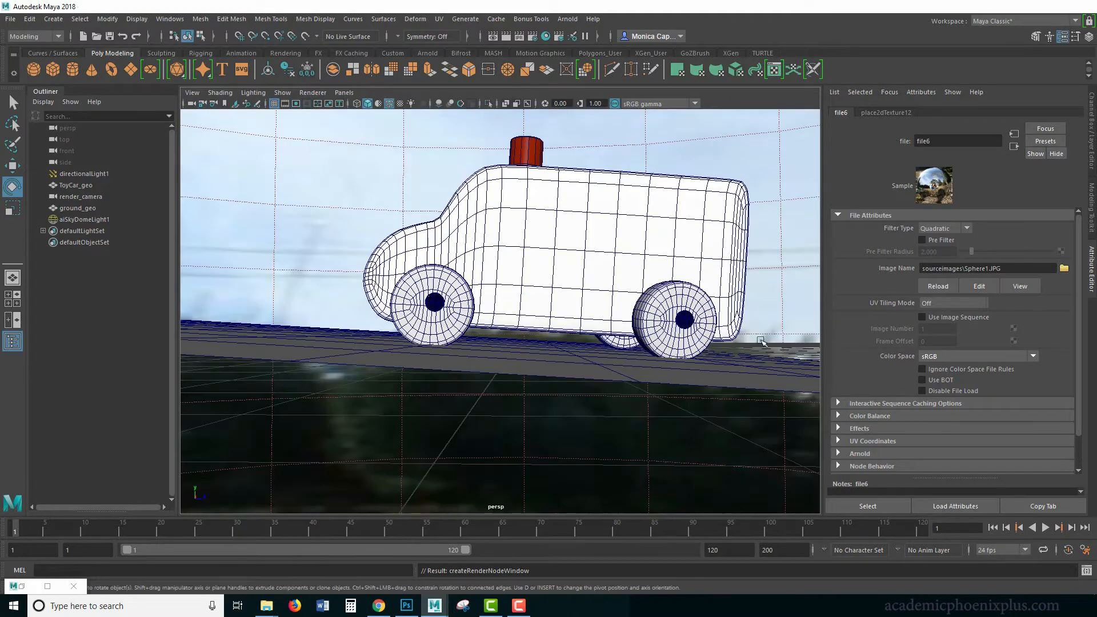
right_click_drag(757, 376, 379, 230, "alt")
left_click_drag(379, 230, 659, 301, "alt")
right_click_drag(659, 301, 167, 206, "alt")
key("a")
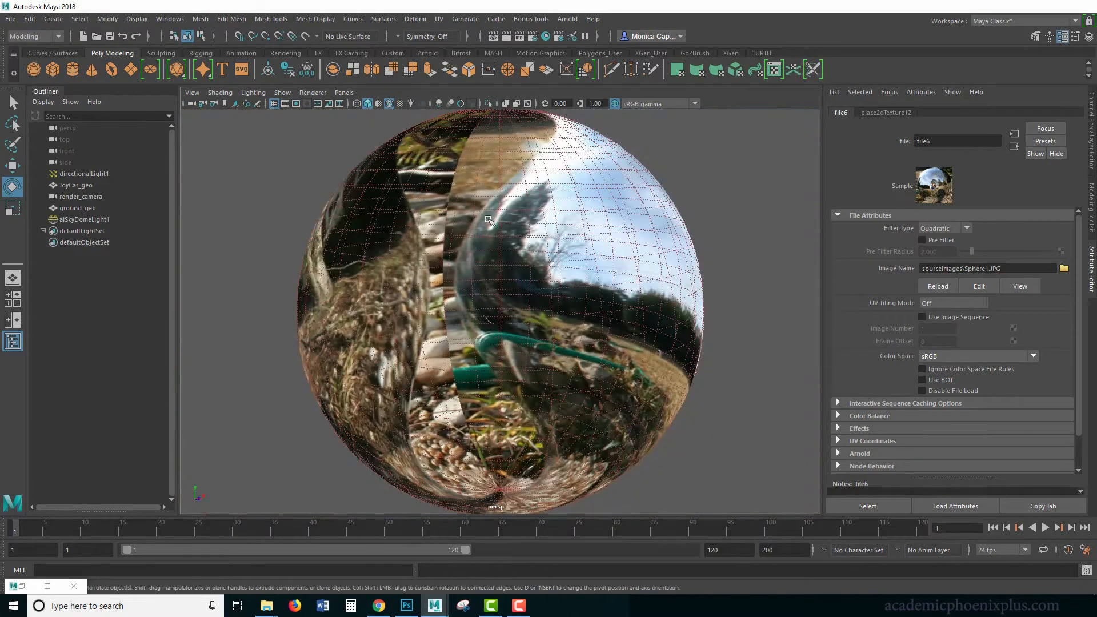
left_click_drag(488, 219, 469, 179, "alt")
left_click_drag(407, 298, 468, 421, "alt")
left_click_drag(457, 163, 433, 179, "alt")
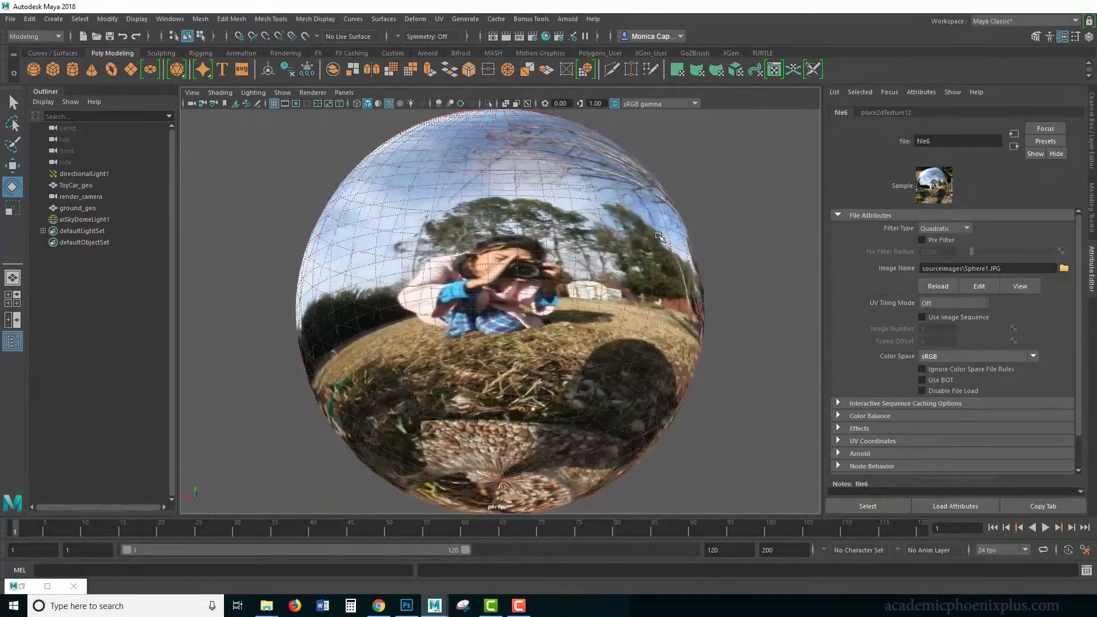
left_click_drag(659, 236, 599, 320, "alt")
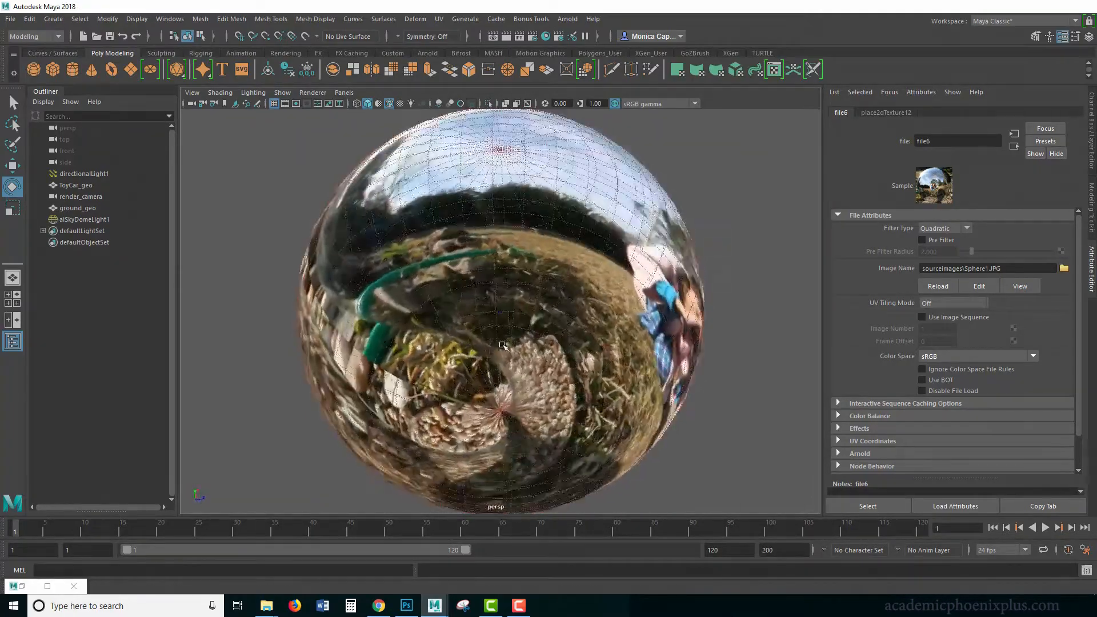
Examine inside the skydome how the toy car, reference image plane and render camera are oriented relative to the sphere image
right_click_drag(718, 306, 929, 374, "alt")
left_click_drag(623, 291, 576, 322, "alt")
left_click(506, 309)
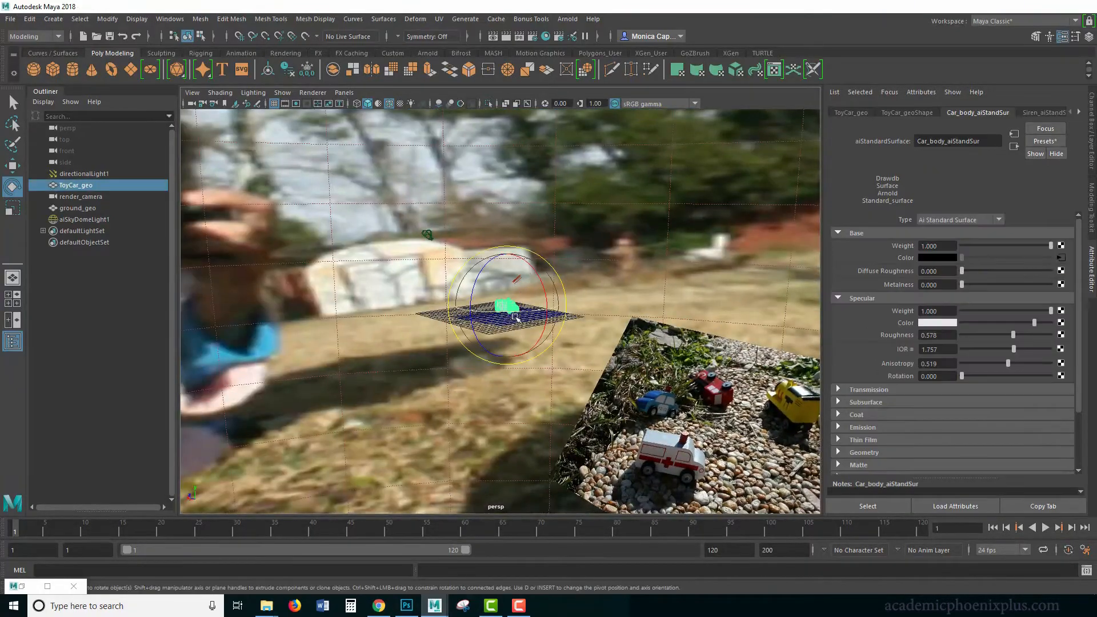
key("f")
right_click_drag(568, 284, 248, 202, "alt")
left_click_drag(248, 203, 451, 274, "alt")
right_click_drag(452, 274, 423, 249, "alt")
left_click(493, 263)
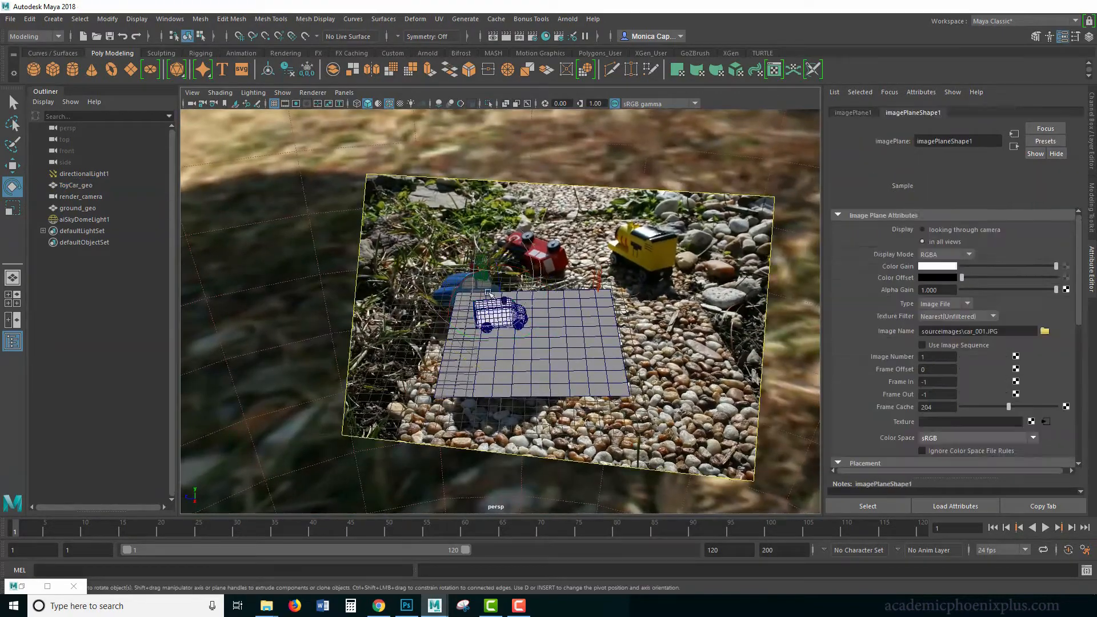
left_click(81, 196)
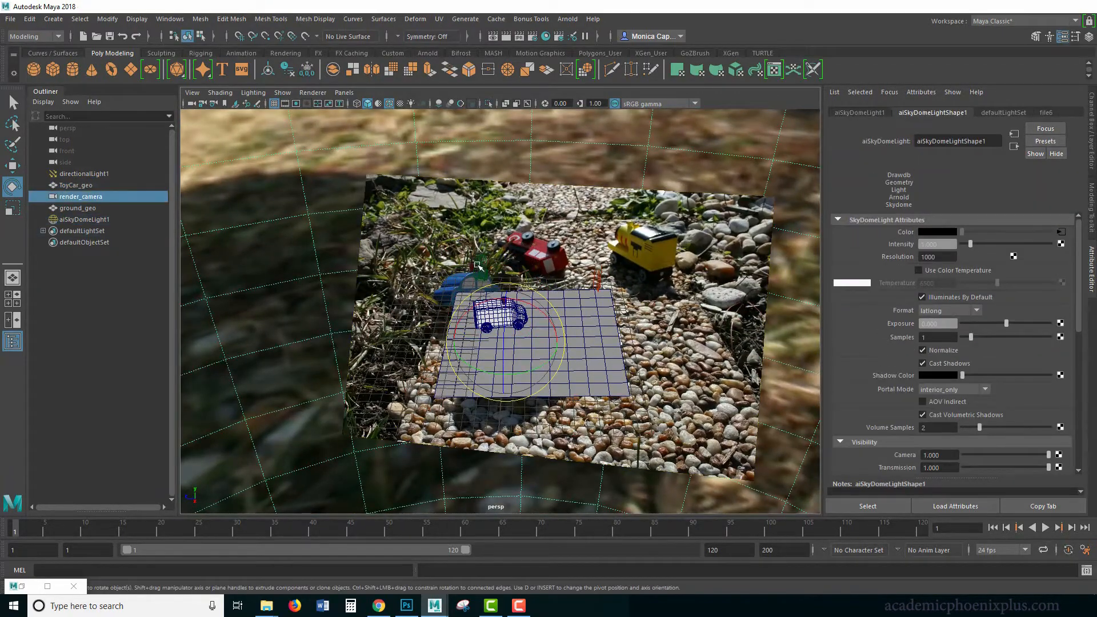
key("f")
left_click_drag(563, 292, 594, 310, "alt")
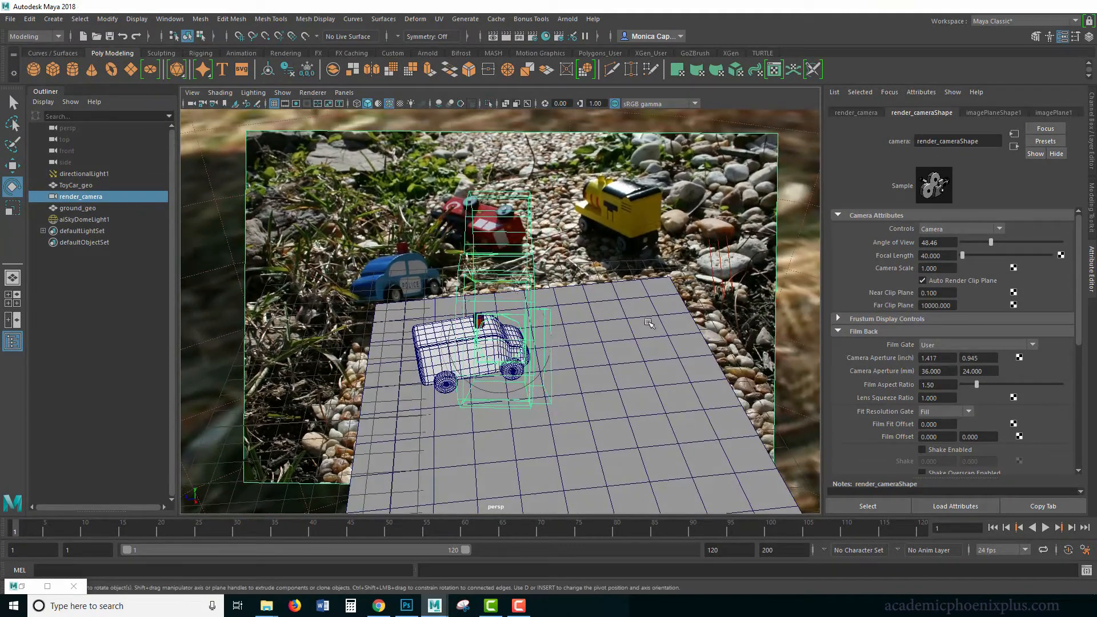
left_click_drag(594, 329, 588, 328, "alt")
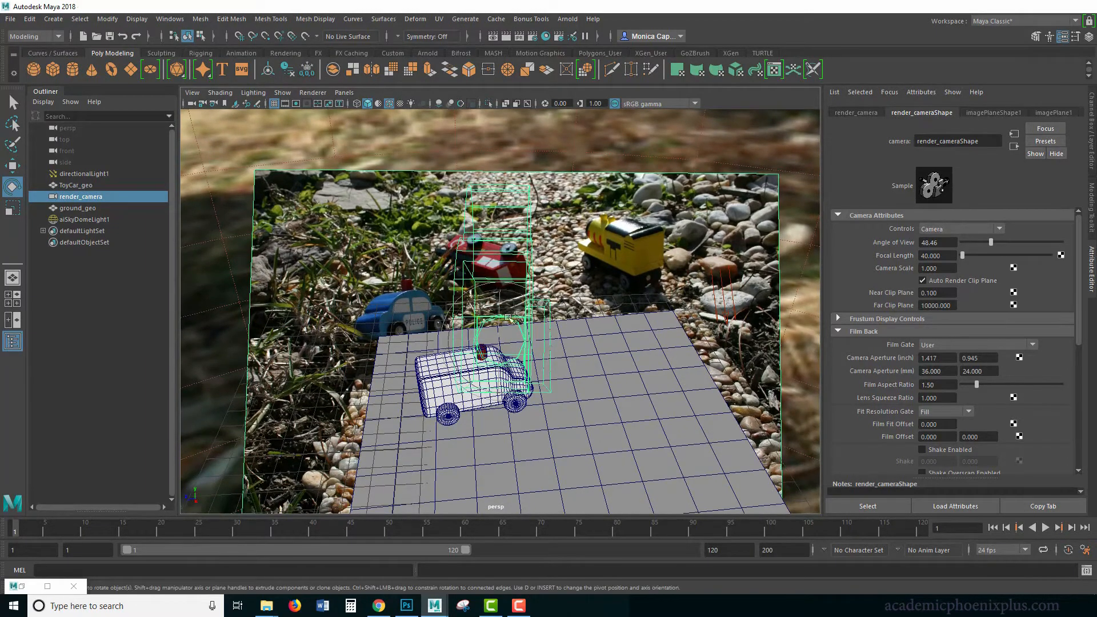
mouse_move(633, 391)
left_mouse_down("alt")
mouse_move(655, 393)
mouse_move(634, 396)
left_mouse_up("alt")
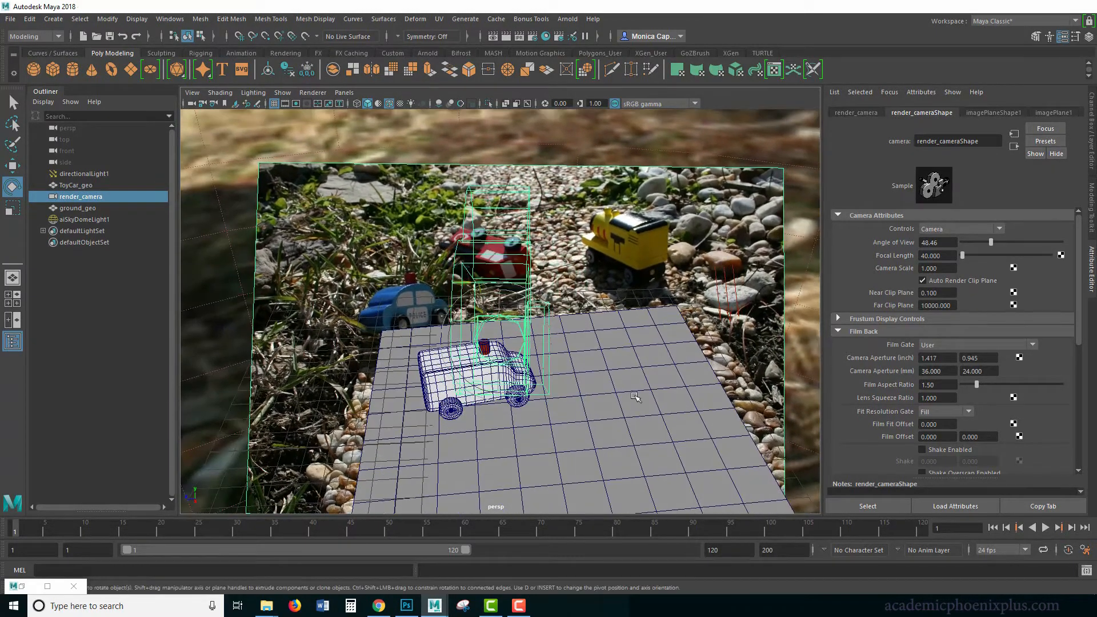
Rotate the skydome light about its vertical axis to reorient the sphere image around the car, and inspect the alignment from outside and inside
right_click_drag(635, 396, 296, 333, "alt")
right_click_drag(743, 377, 520, 353, "alt")
left_click(599, 377)
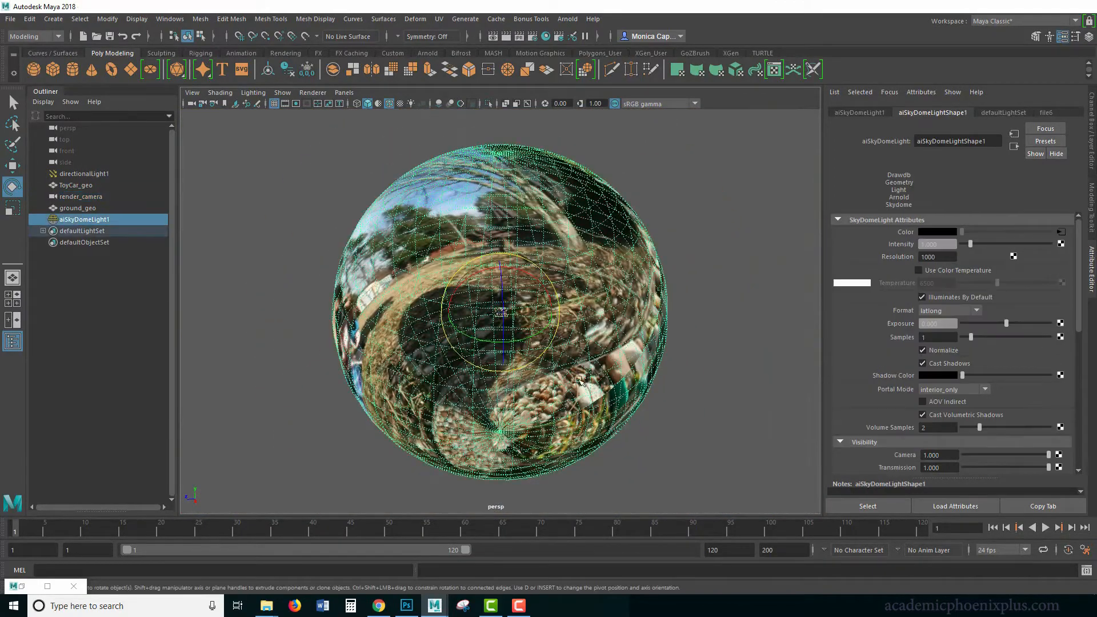
left_click_drag(512, 341, 497, 249)
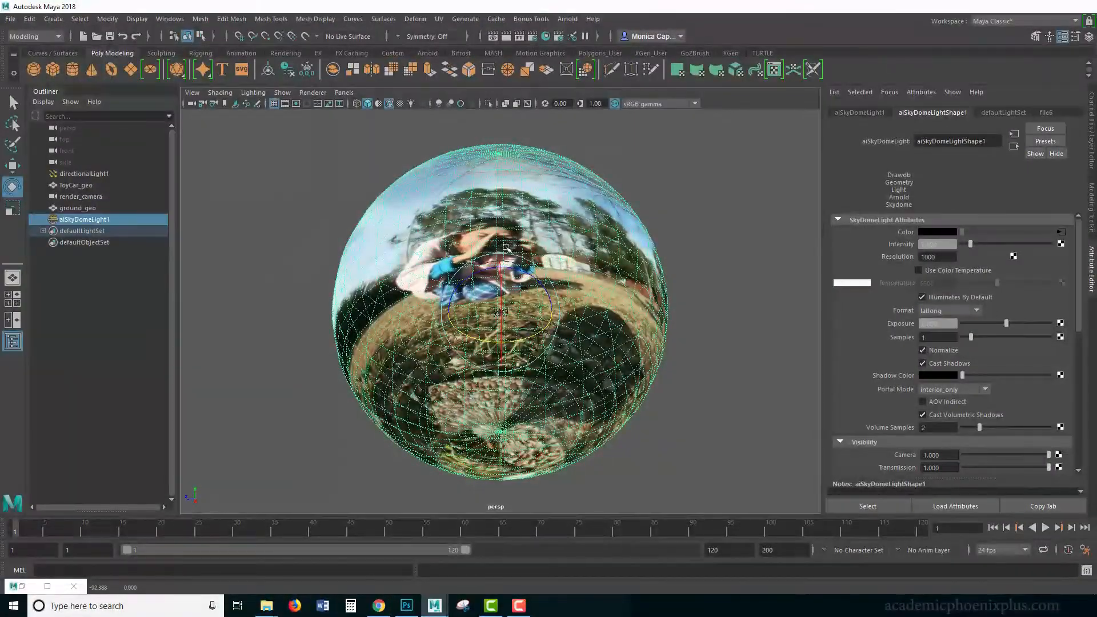
left_click_drag(483, 337, 511, 302)
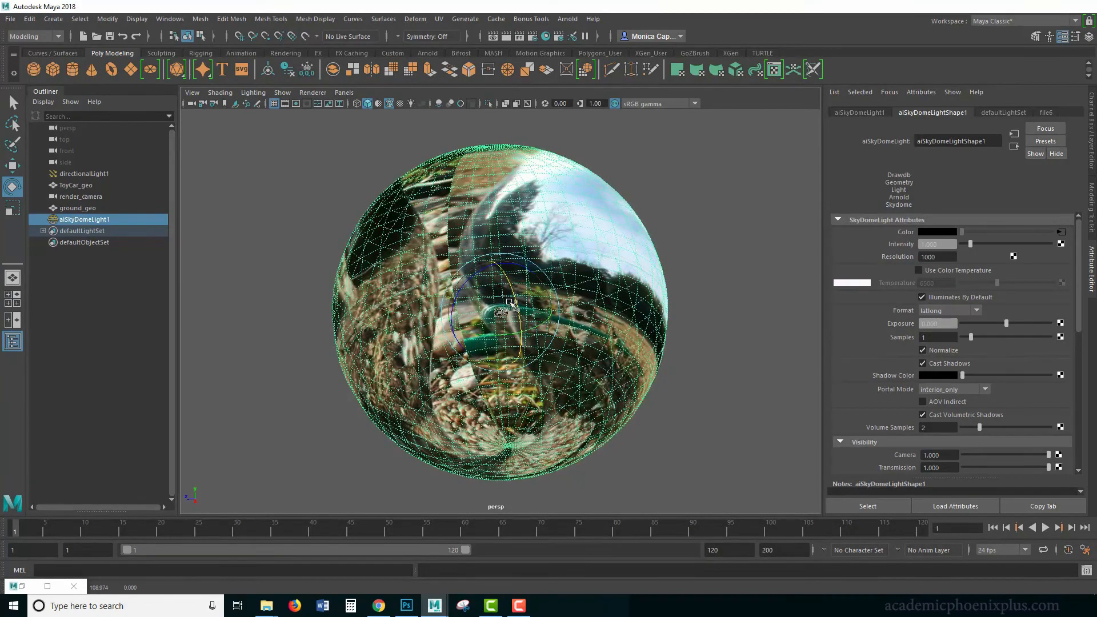
left_click_drag(293, 435, 482, 411, "alt")
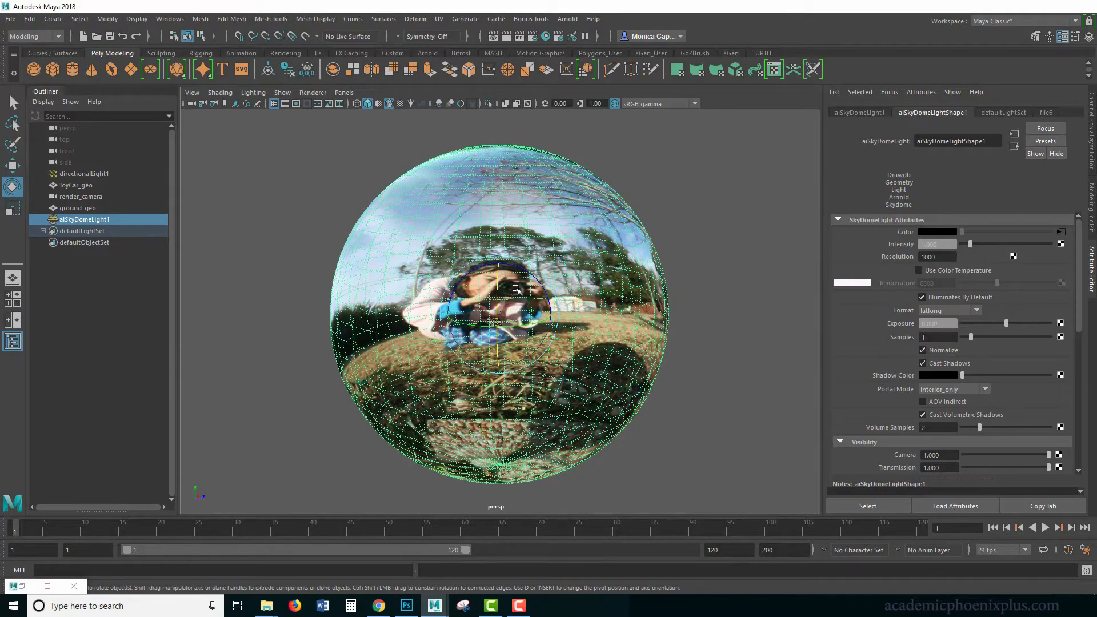
left_click_drag(762, 262, 732, 275, "alt")
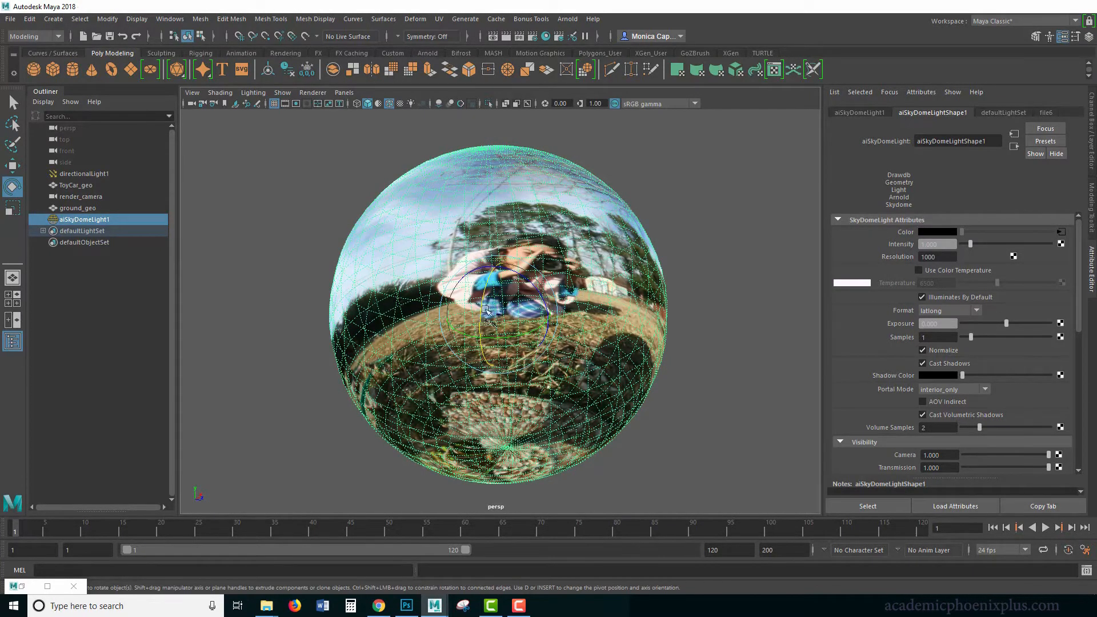
left_click_drag(719, 272, 468, 286, "alt")
right_click_drag(468, 286, 874, 385, "alt")
left_click_drag(719, 325, 549, 345, "alt")
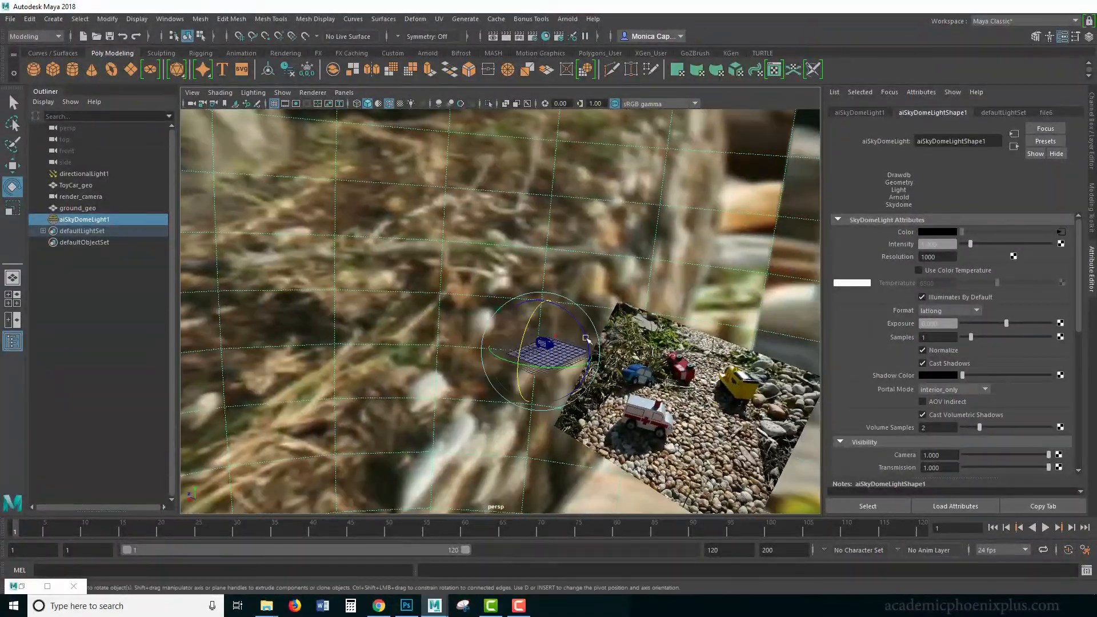
Switch the viewport from the perspective view to render_camera
key("q")
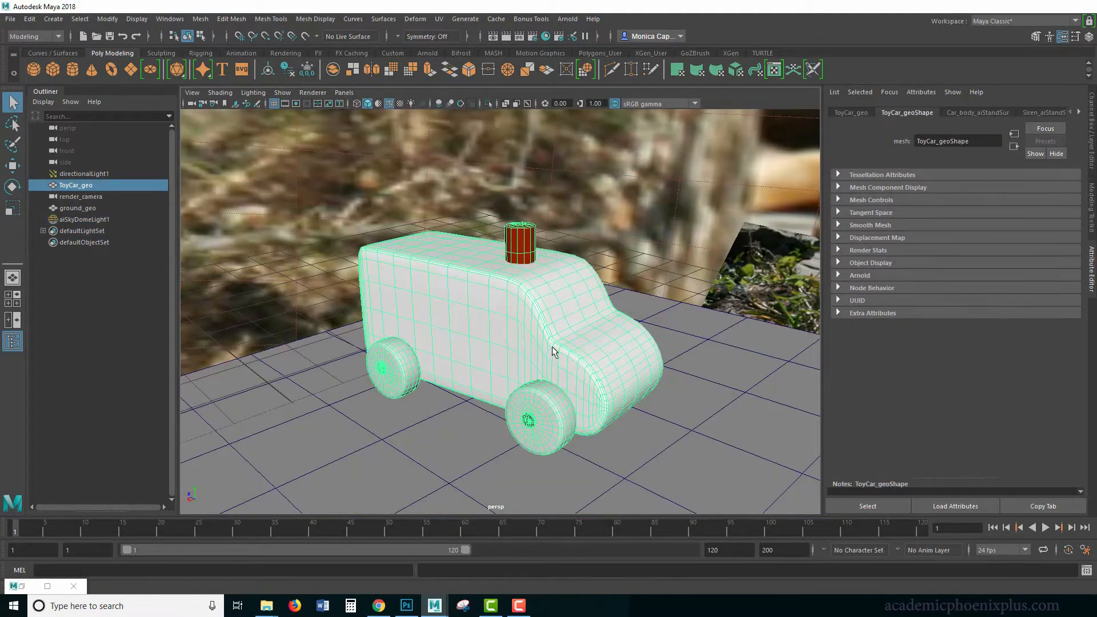
left_click(344, 92)
mouse_move(379, 104)
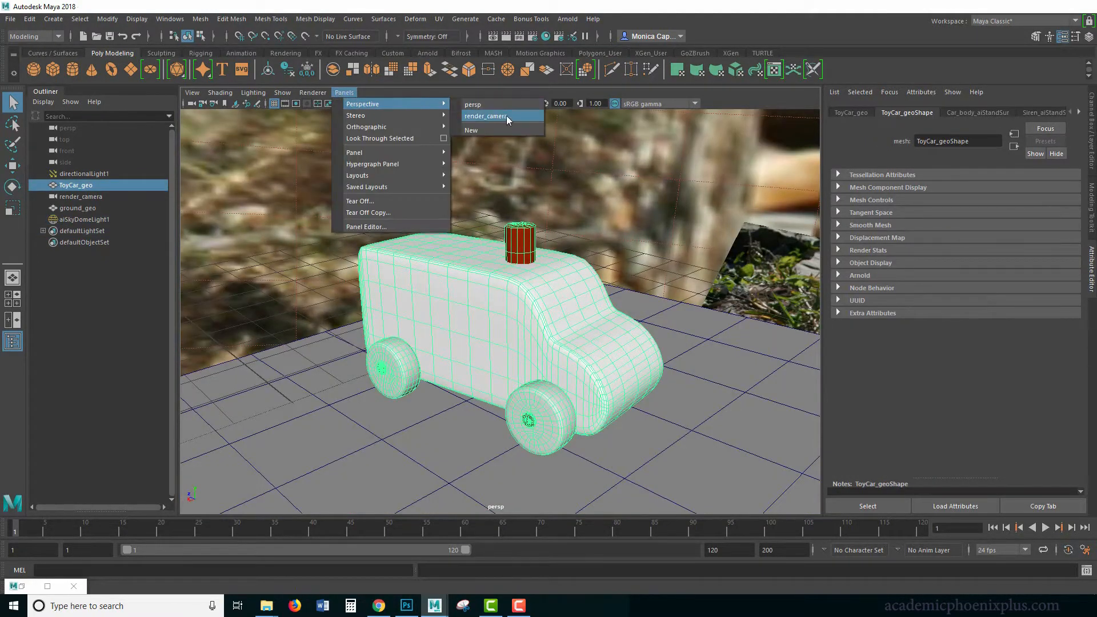
left_click(506, 115)
Select the skydome light, run the live render in the Arnold RenderView, and set the light's Camera visibility to 0
left_click(84, 219)
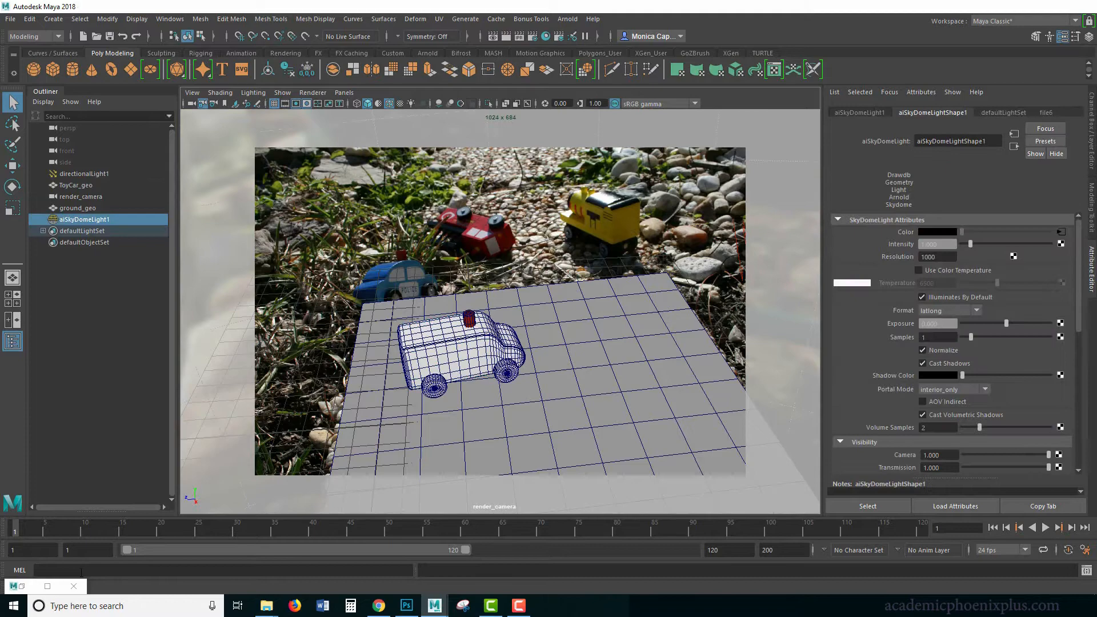
left_click(21, 586)
left_click(727, 63)
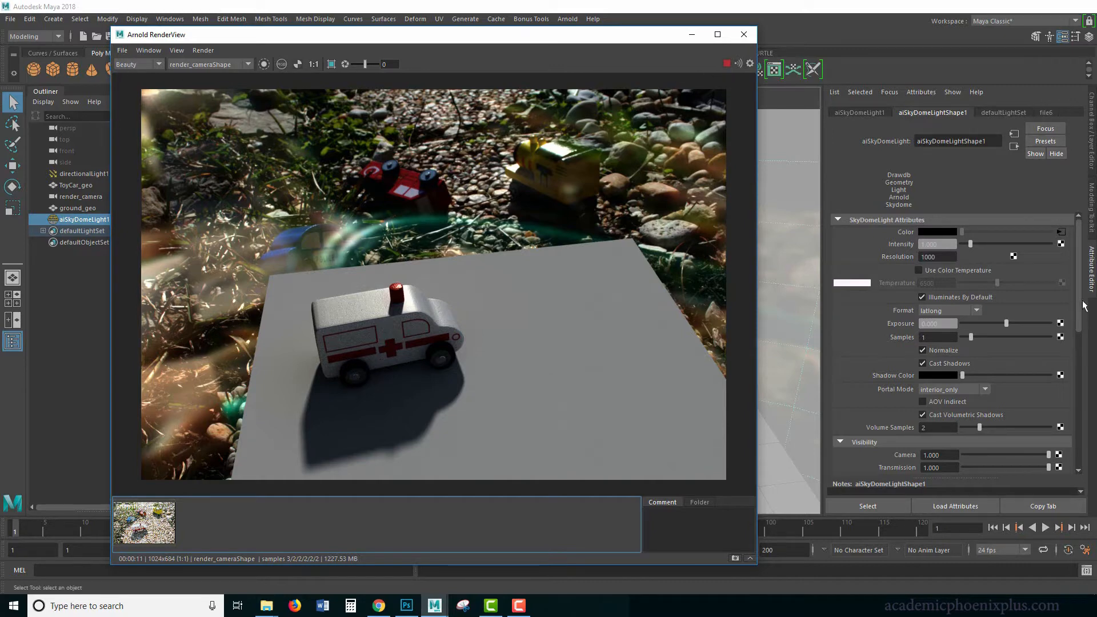
left_click_drag(1077, 308, 921, 356)
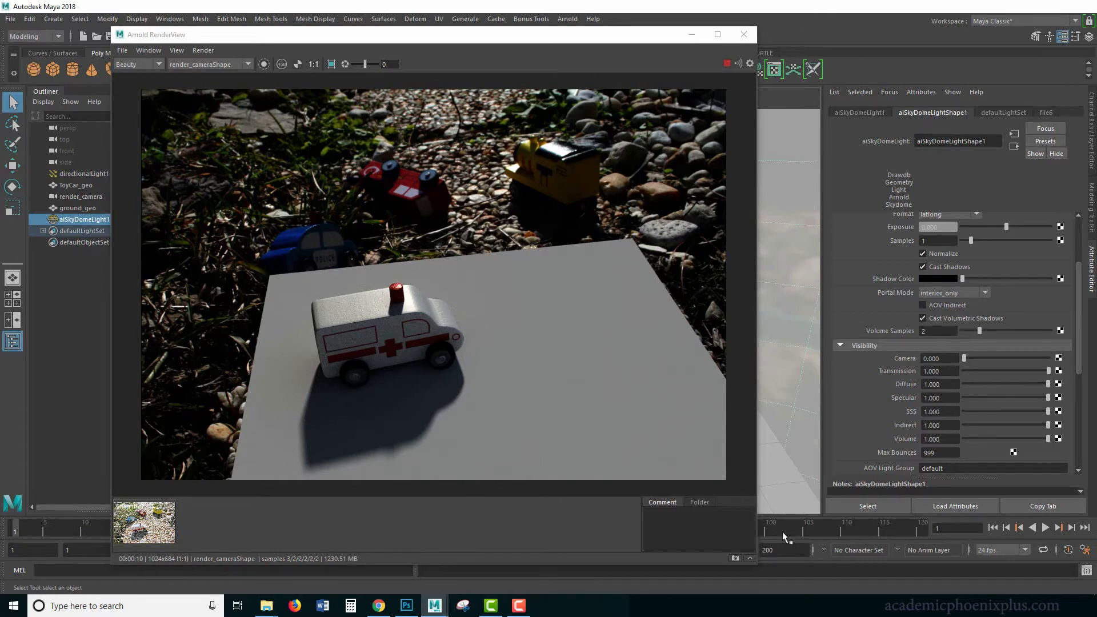
Compare the skydome-lit render repeatedly with the stored reference snapshot, checking the car's brightness, color and shadow
left_click(143, 524)
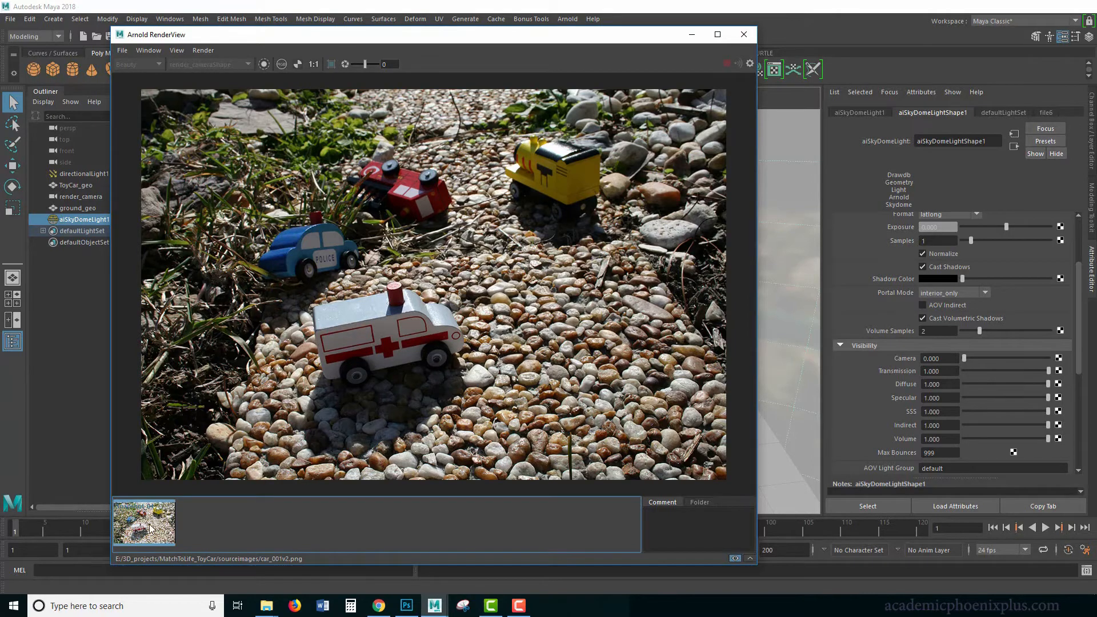
left_click(149, 524)
left_click(148, 528)
left_click(148, 531)
left_click(148, 532)
left_click(149, 532)
left_click(149, 531)
left_click(148, 531)
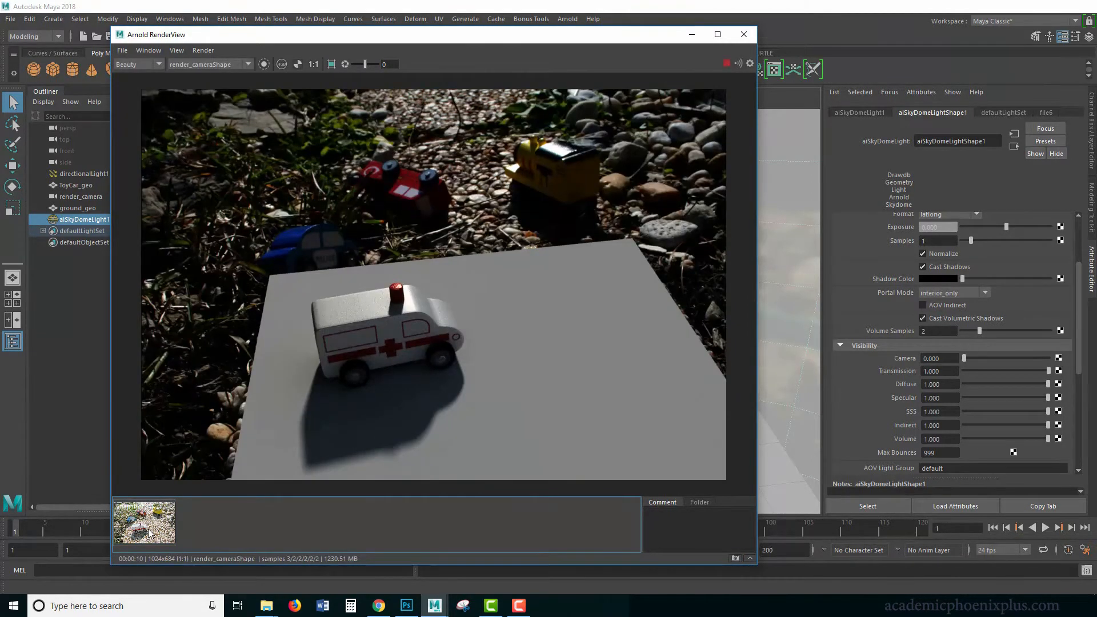
left_click(149, 531)
left_click(150, 532)
left_click(150, 532)
left_click(155, 519)
left_click(160, 519)
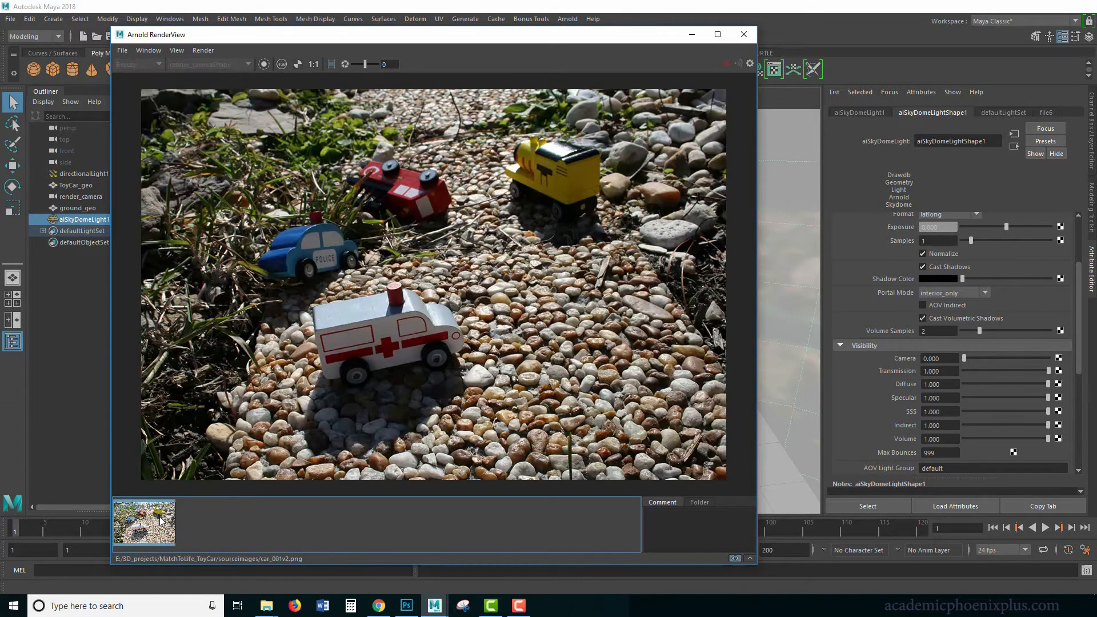
left_click(160, 521)
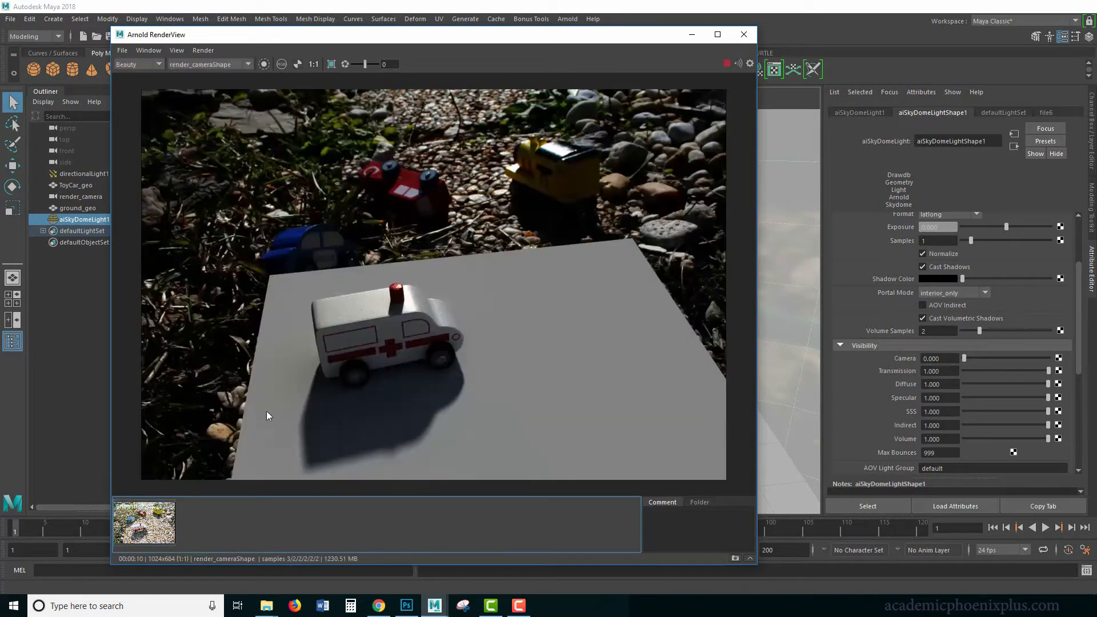
left_click(159, 522)
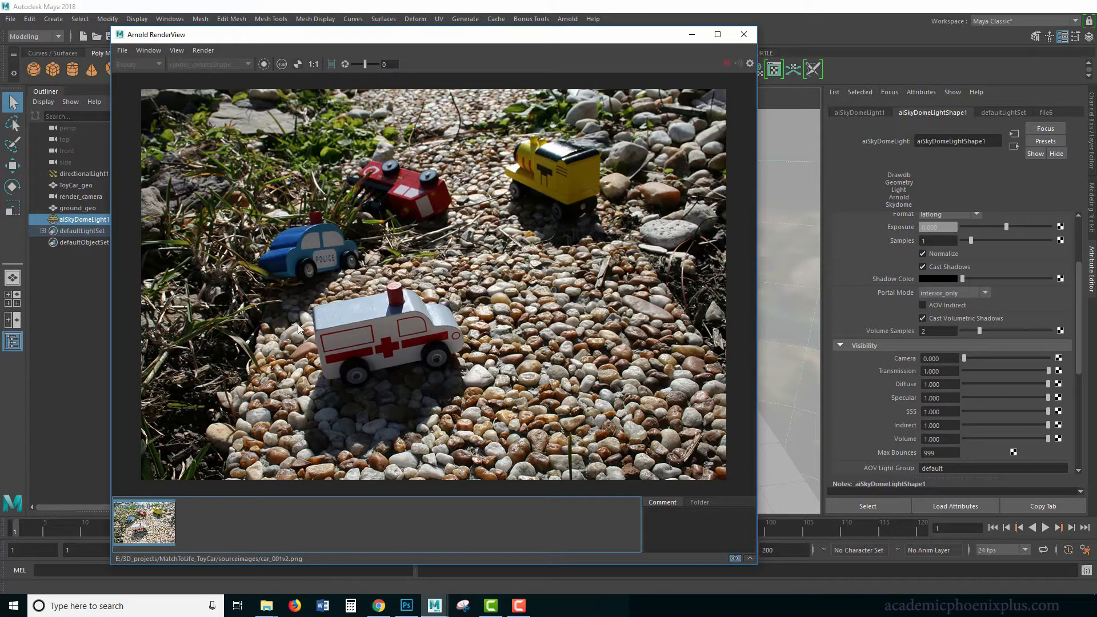
left_click(160, 523)
left_click(162, 522)
left_click(163, 516)
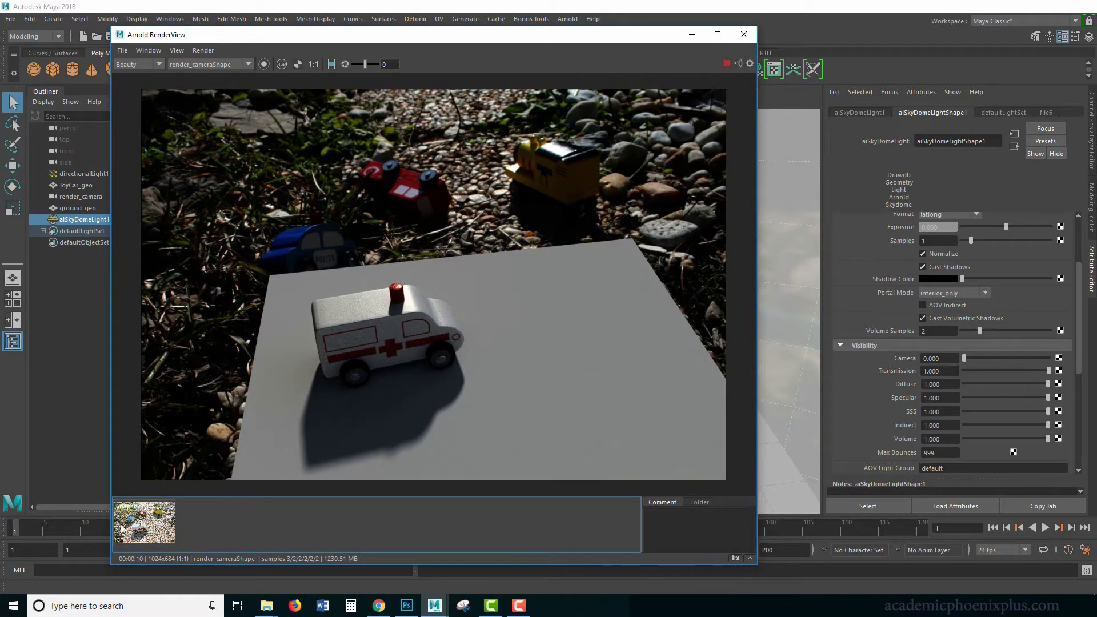
left_click(148, 529)
left_click(149, 528)
Minimize the render window and set the Color Space of the skydome's Sphere1.JPG file texture to Raw
left_click(692, 34)
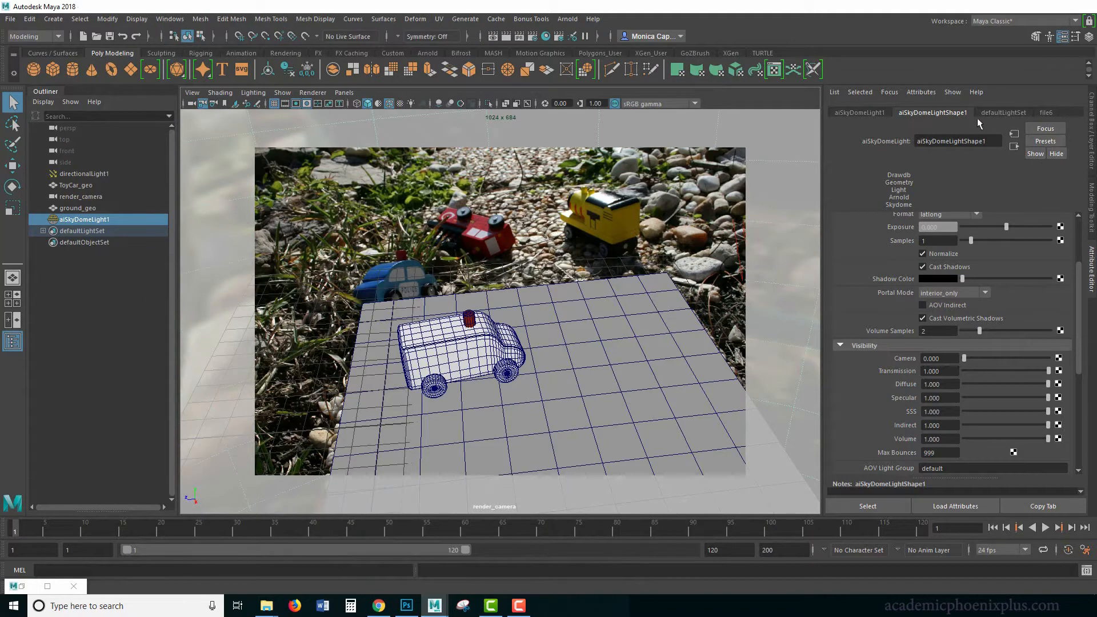
scroll(1077, 247, "up", 3)
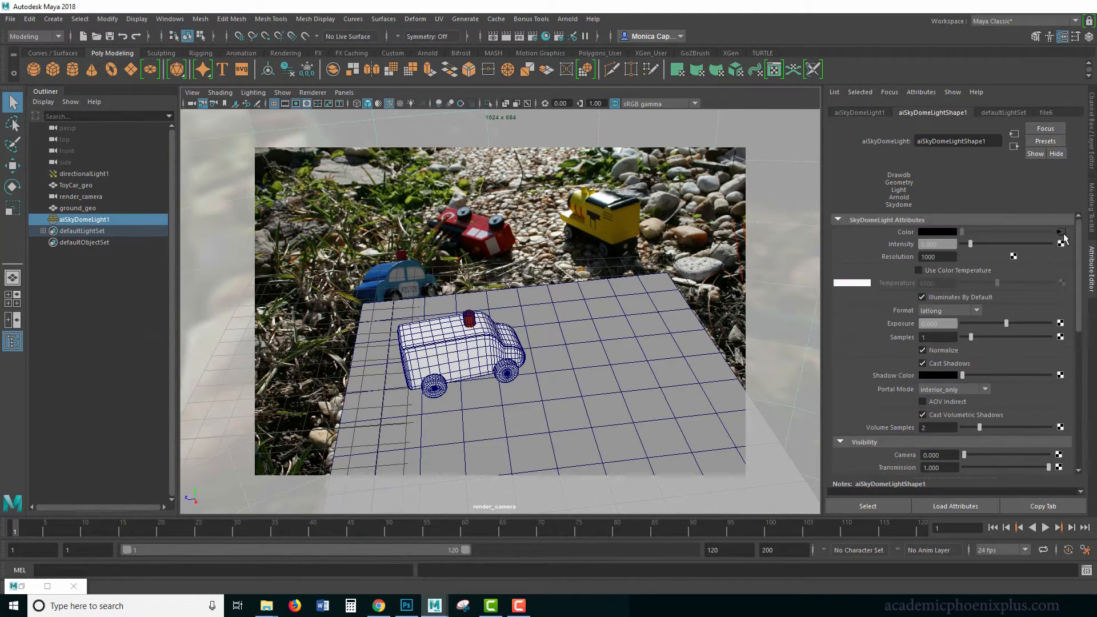
left_click(1060, 241)
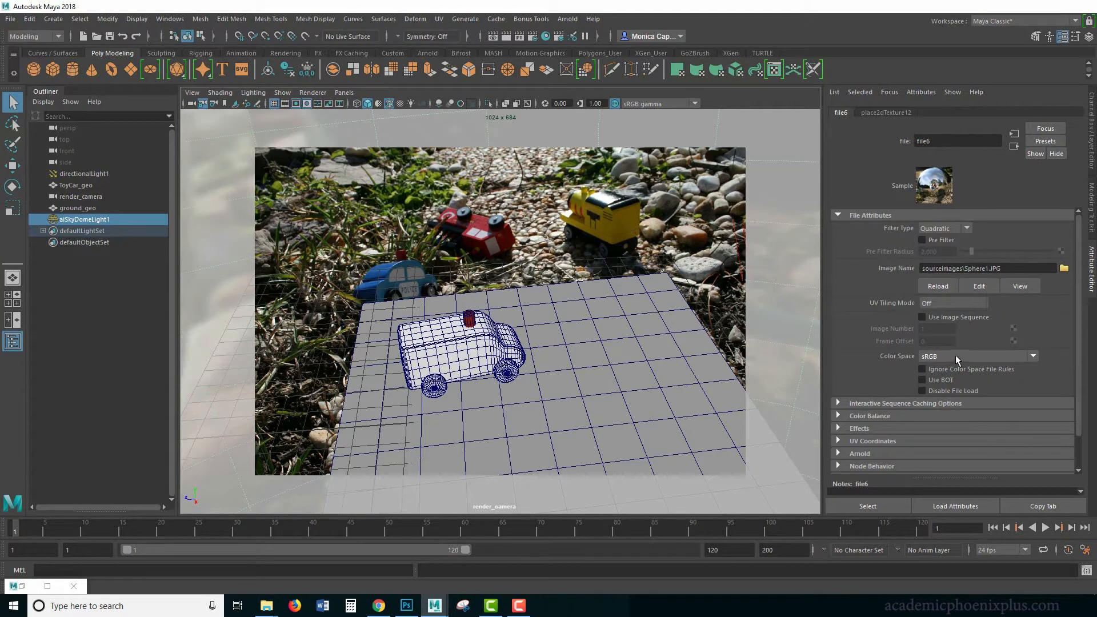
left_click(996, 352)
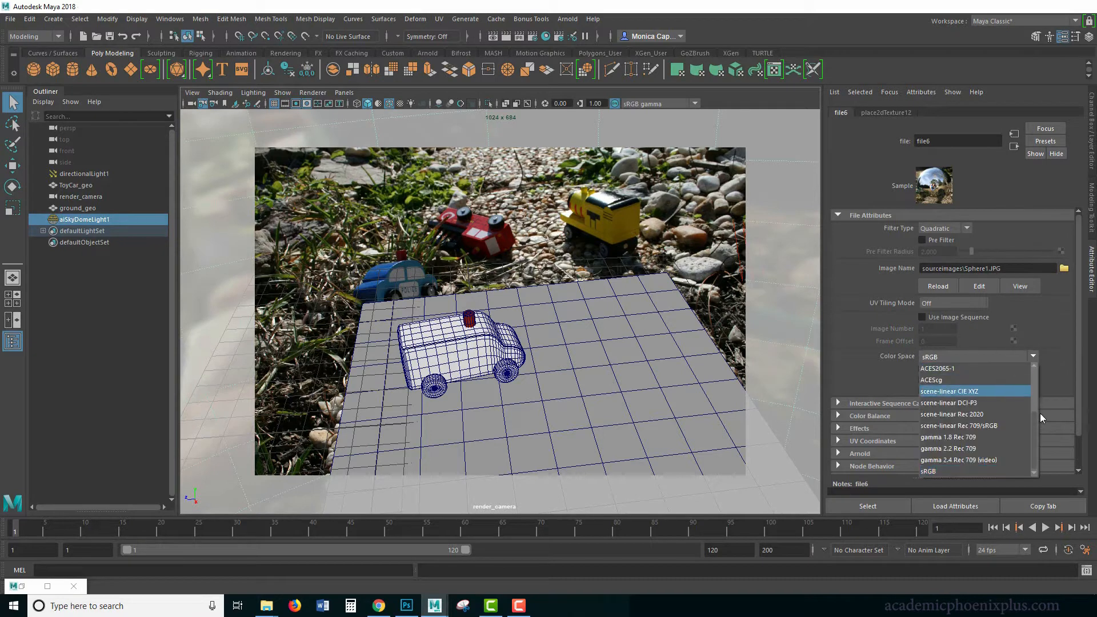
scroll(1035, 423, "up", 2)
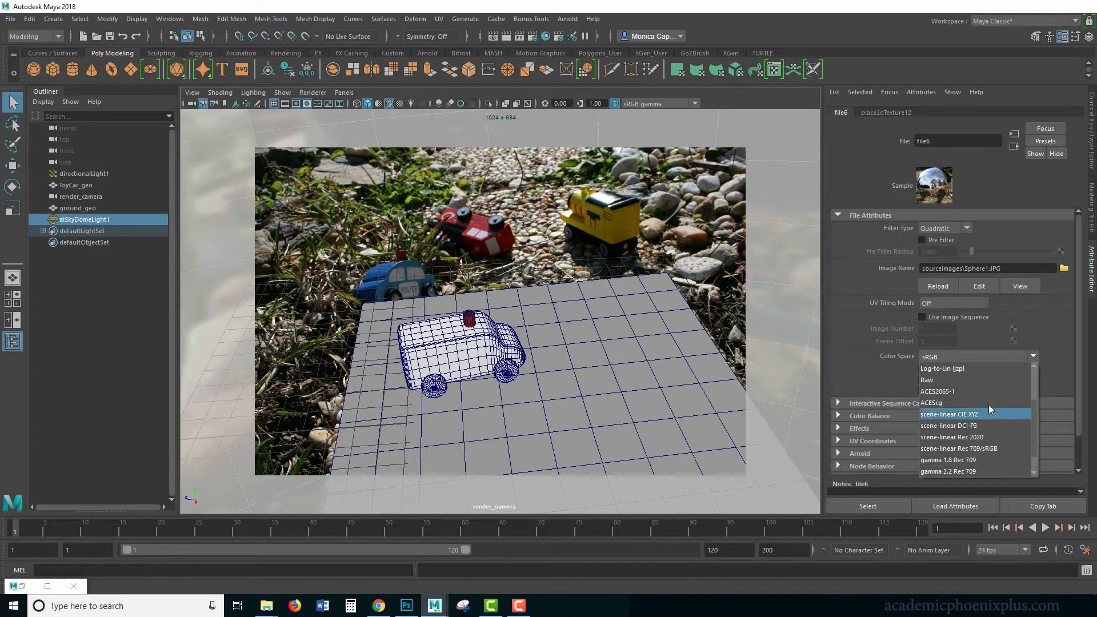
left_click(940, 380)
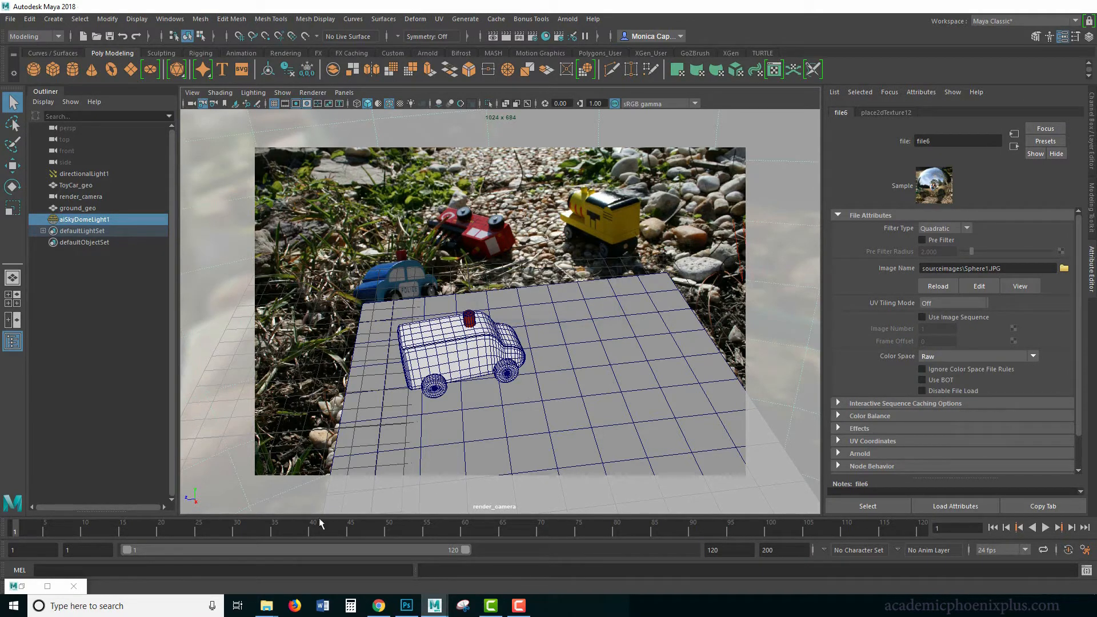
Reopen the Arnold RenderView and render the scene with the changed skydome texture color space
left_click(23, 586)
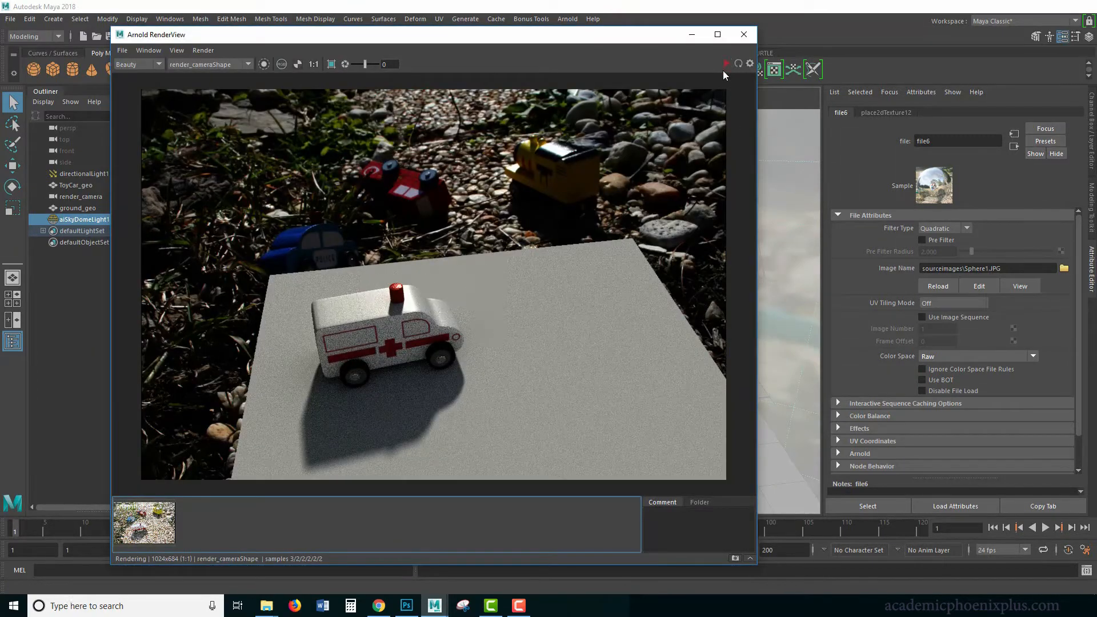
left_click(744, 34)
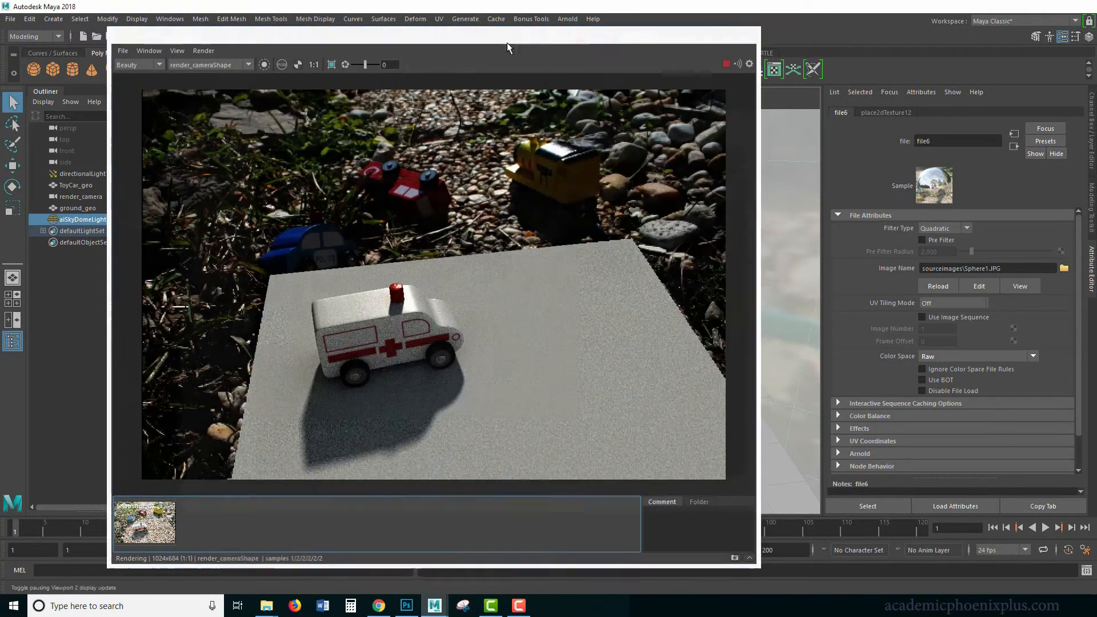
left_click(567, 18)
left_click(584, 40)
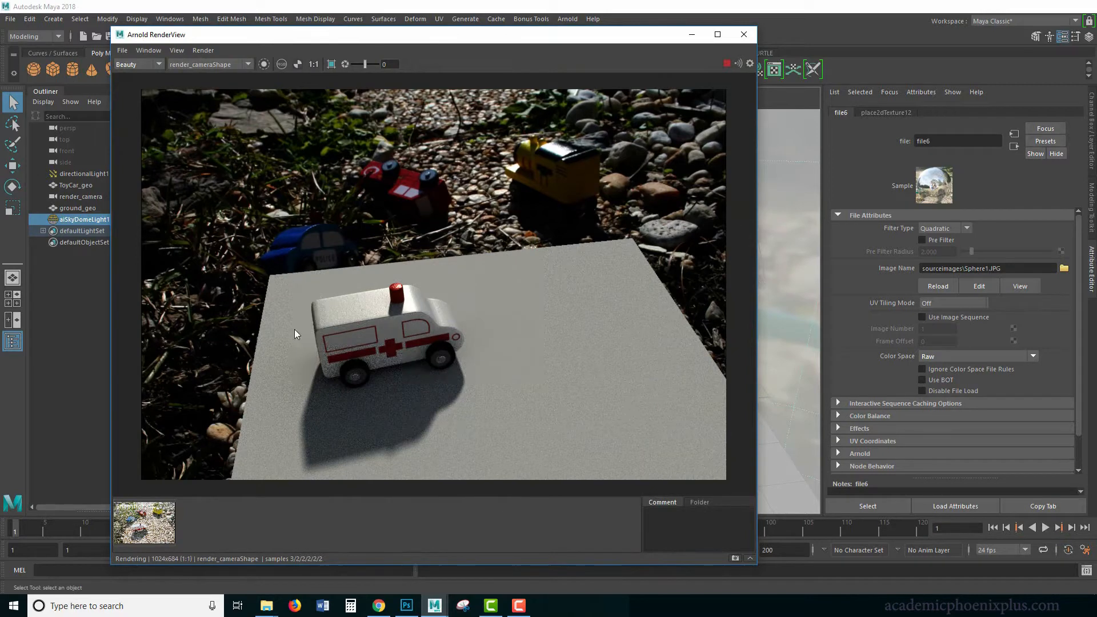
Check the pixel dimensions of the Sphere1 image in its file properties against the skydome light's Resolution setting
left_click(1017, 147)
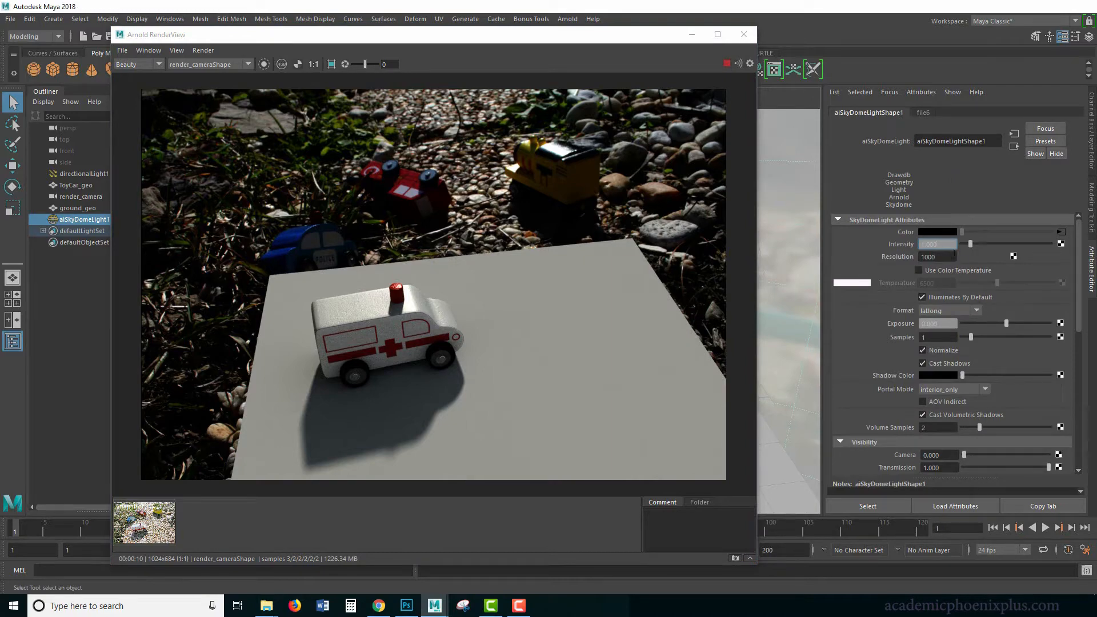
left_click(951, 257)
mouse_move(266, 606)
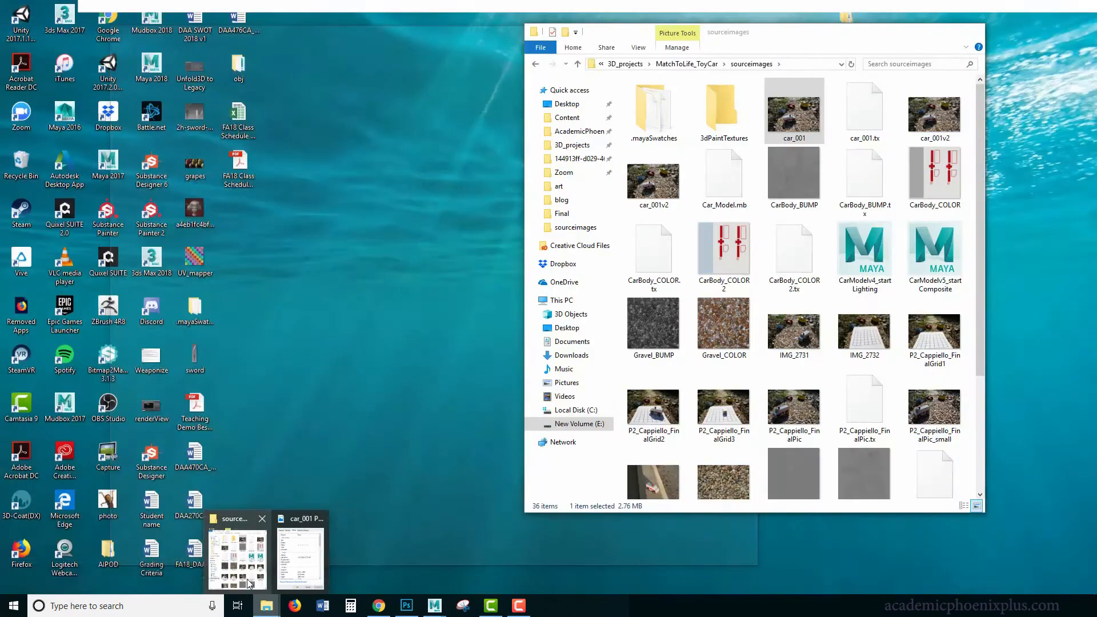
left_click(240, 554)
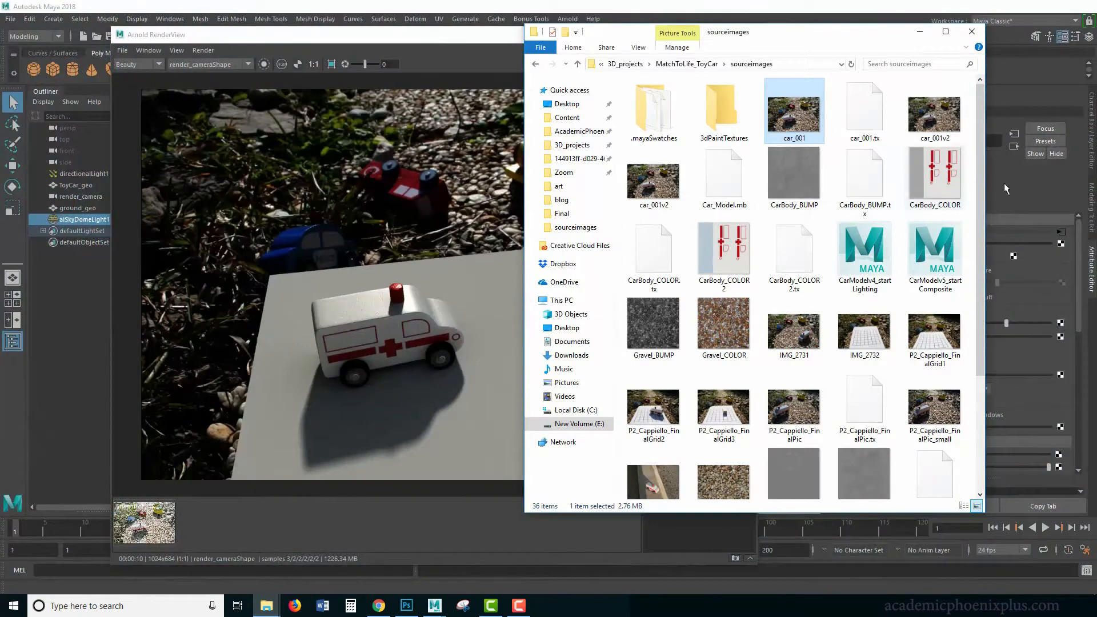
left_click_drag(976, 236, 979, 342)
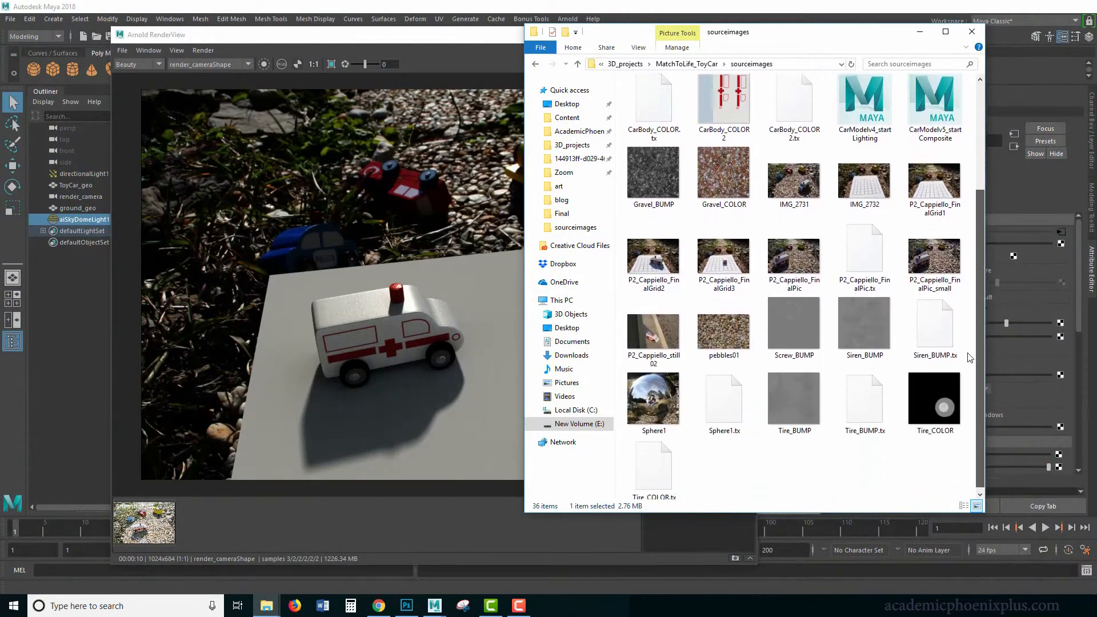
right_click(648, 393)
left_click(609, 394)
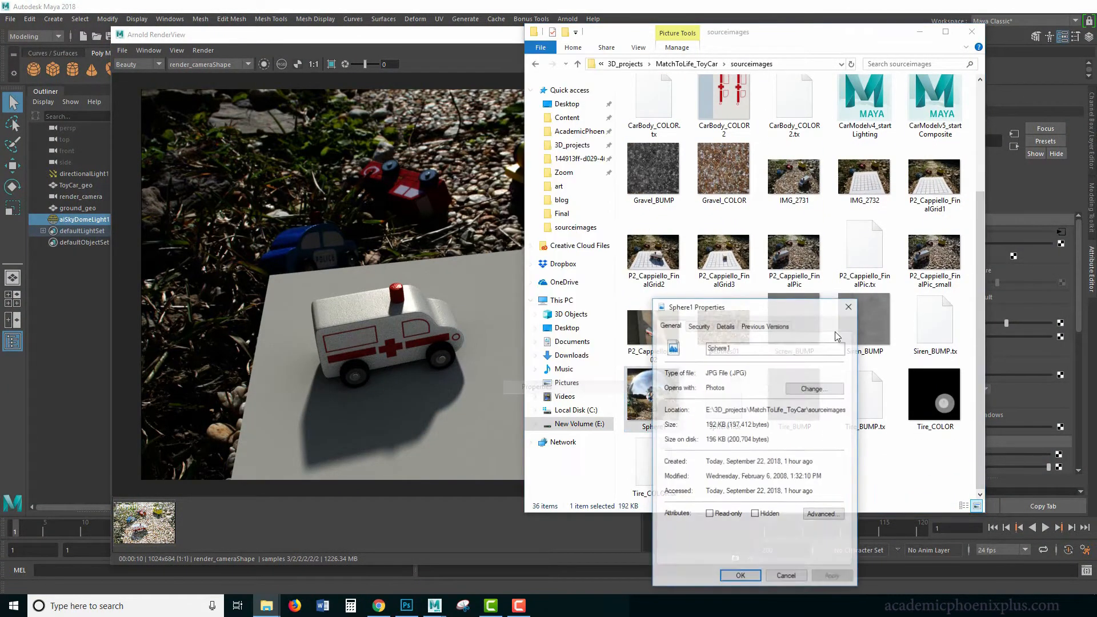
left_click(726, 326)
left_click_drag(731, 300, 687, 193)
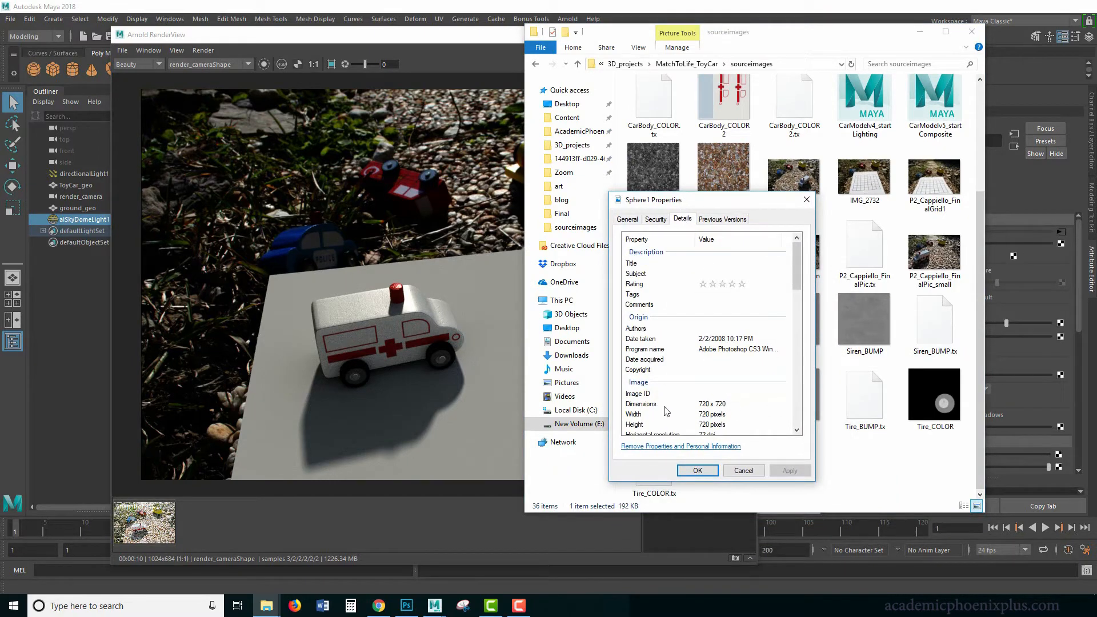
left_click(699, 472)
left_click(921, 32)
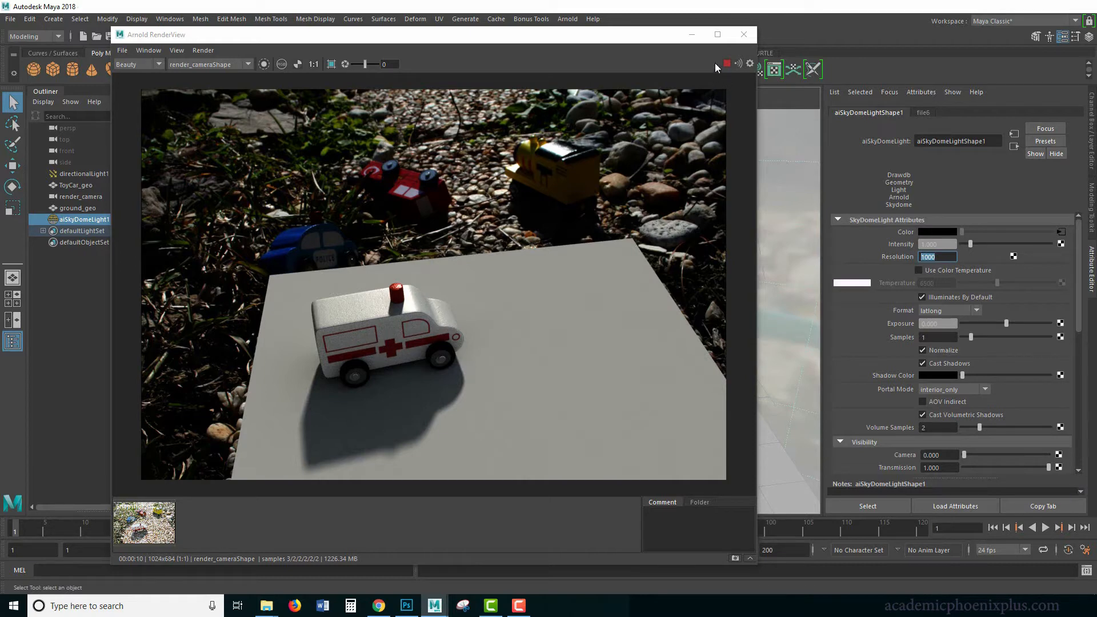
Create a spot light in the scene and look through it in the viewport
left_click(692, 35)
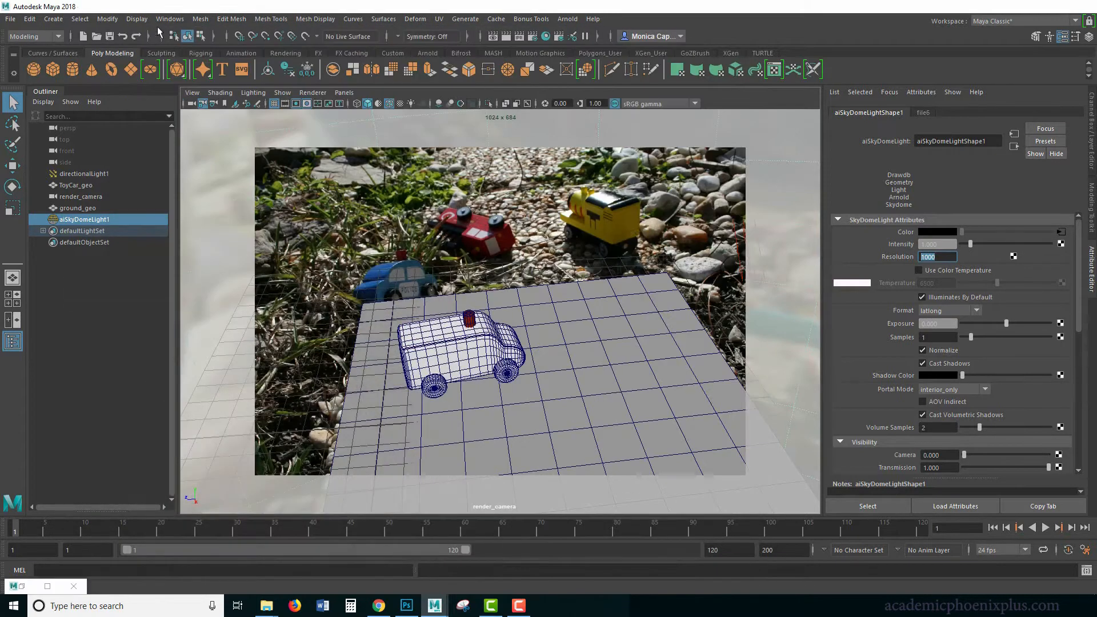
left_click(53, 19)
mouse_move(102, 82)
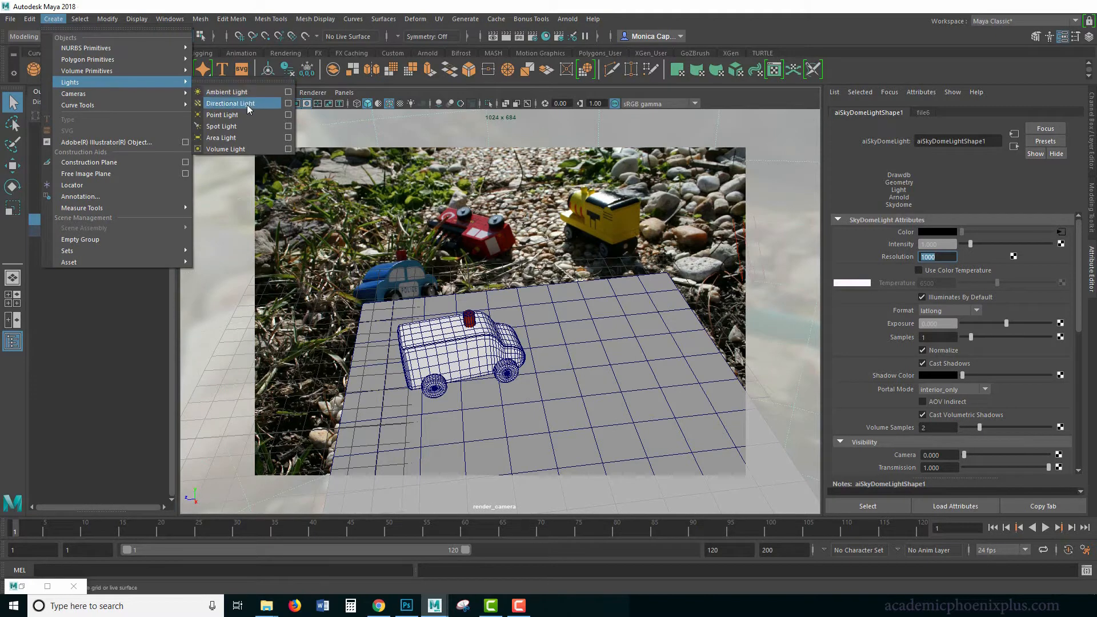
left_click(250, 126)
left_click(344, 92)
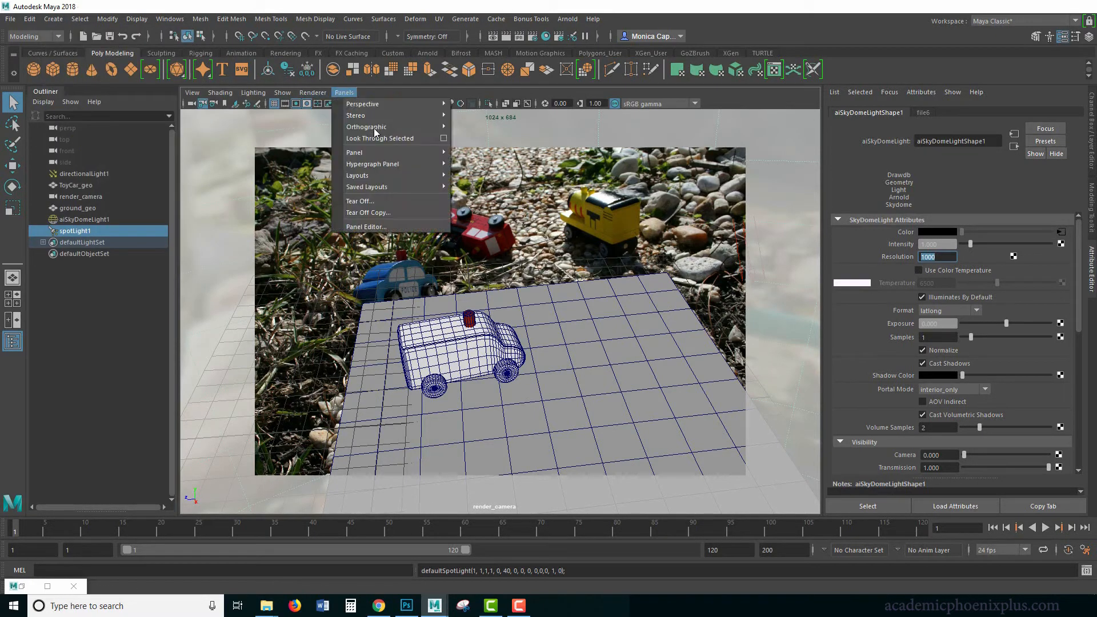
key("Escape")
Stop the live render and aim the spot light at the side of the toy car through the light's own view
left_click(70, 208)
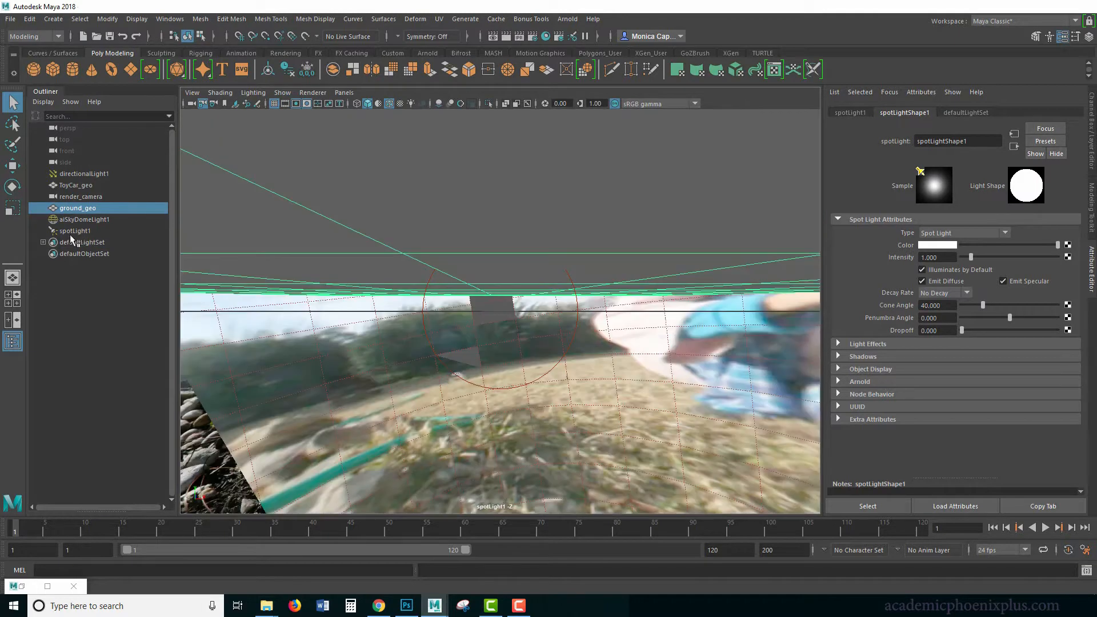
left_click(73, 231)
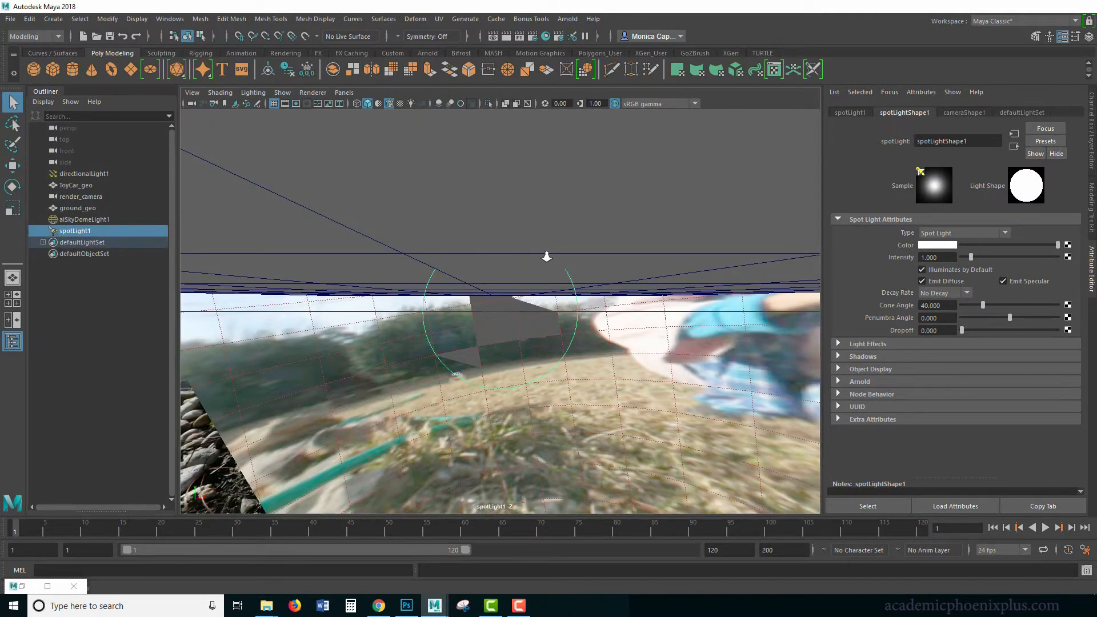
left_click_drag(544, 252, 480, 253, "alt")
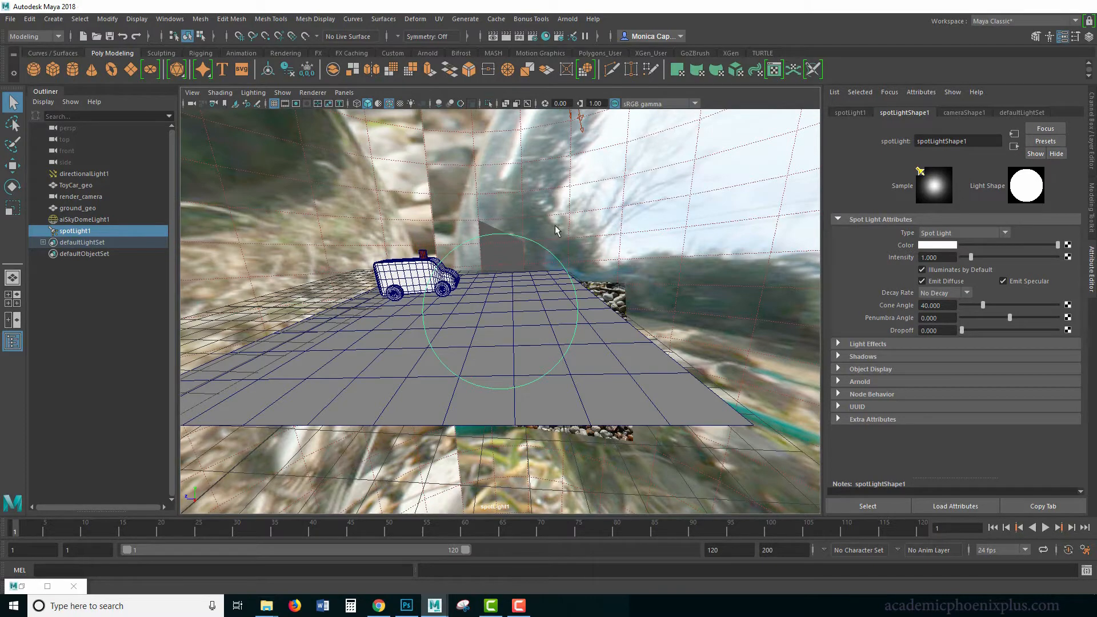
middle_click_drag(540, 284, 586, 327, "alt")
left_click(47, 587)
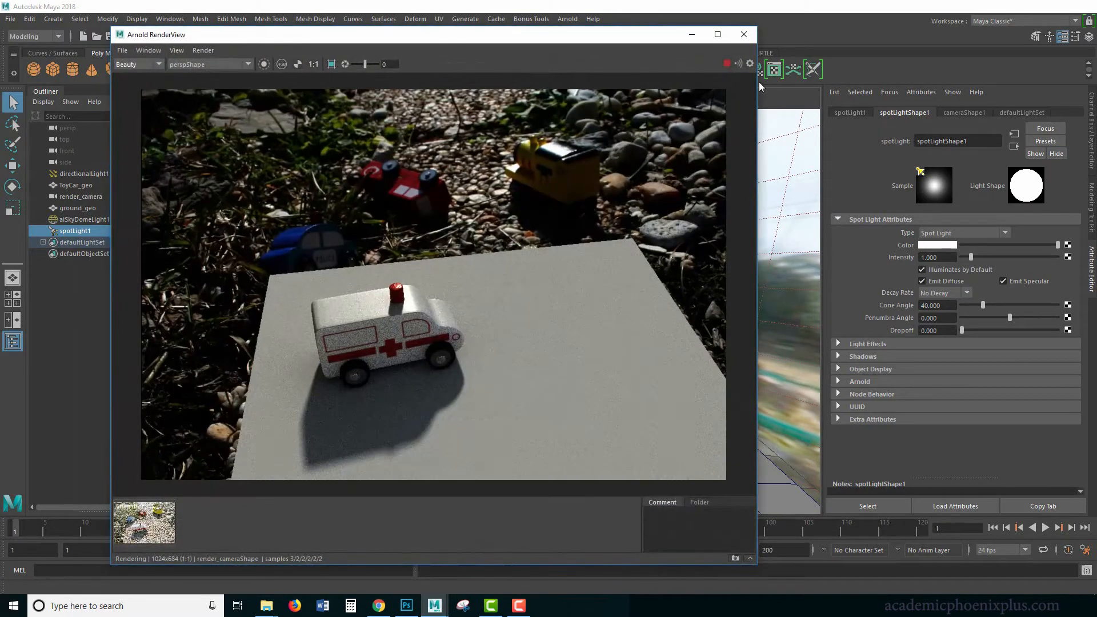
left_click(727, 64)
left_click(691, 35)
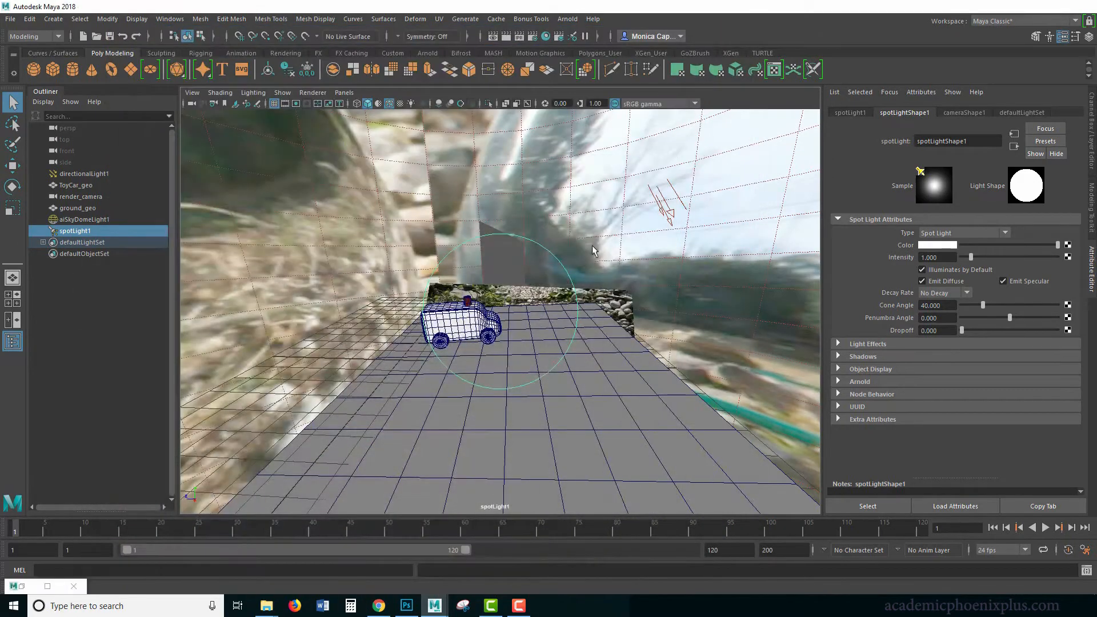
left_click_drag(592, 245, 531, 309, "alt")
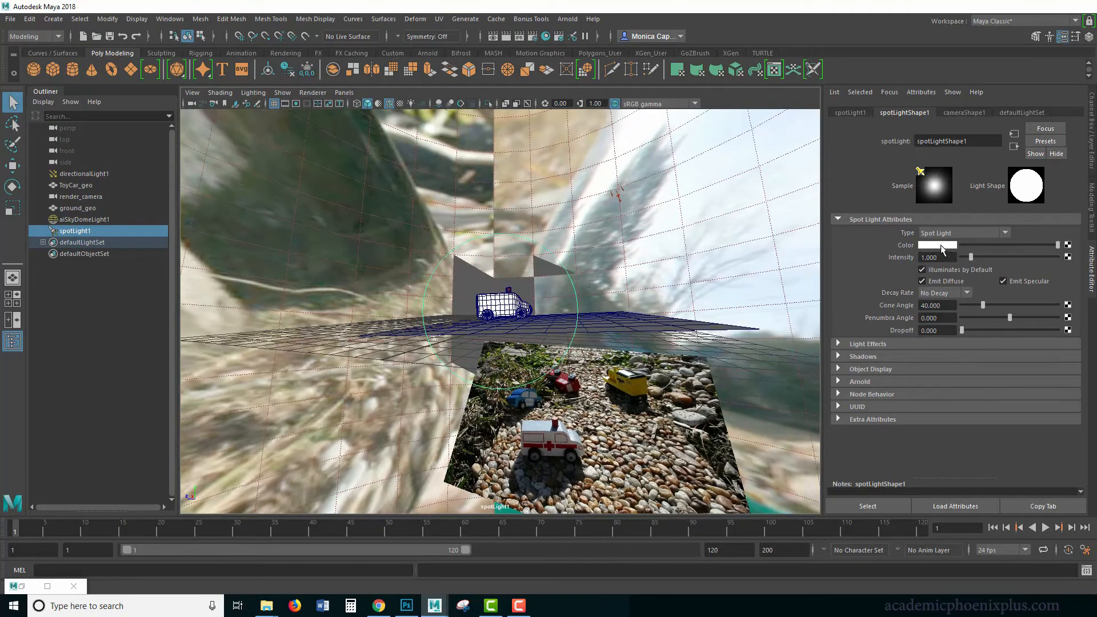
Give the spot light a light pink color, a Penumbra Angle of 10 and a Dropoff of 3
left_click(938, 244)
left_click(896, 218)
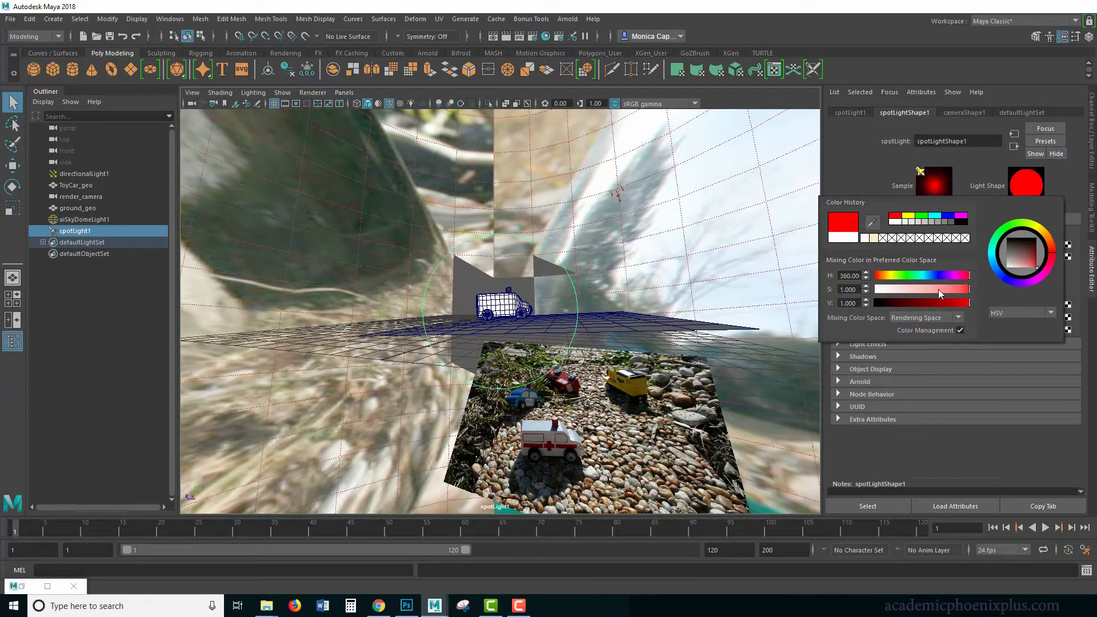
left_click_drag(939, 290, 898, 318)
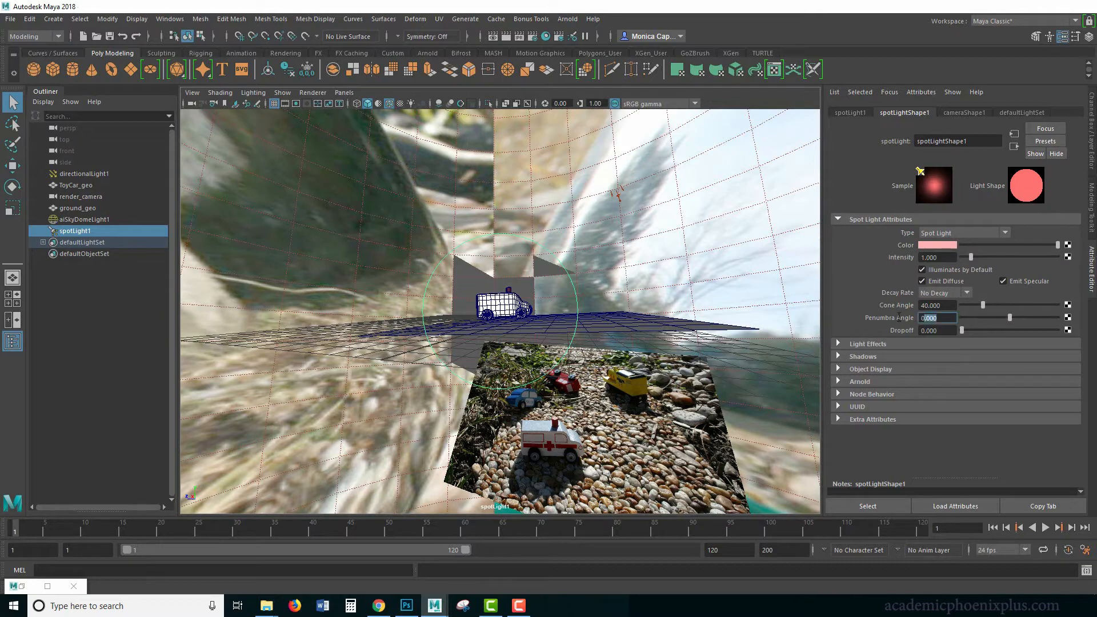
type("10")
key("Tab")
type("3")
key("Tab")
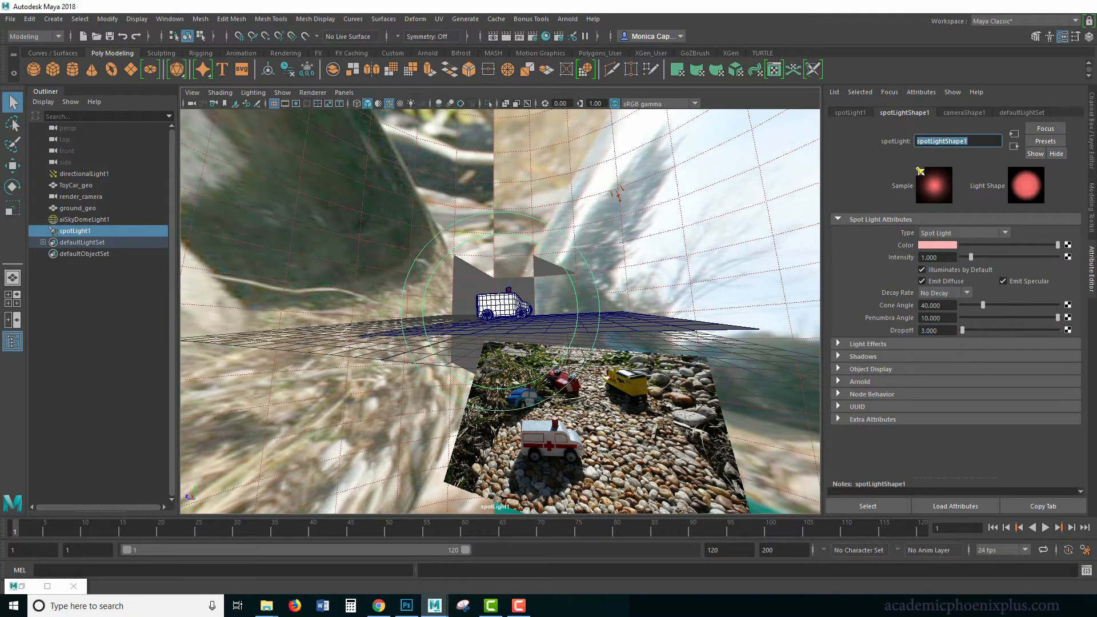
Run the live render again and raise the spot light's Intensity to 10
left_click(23, 587)
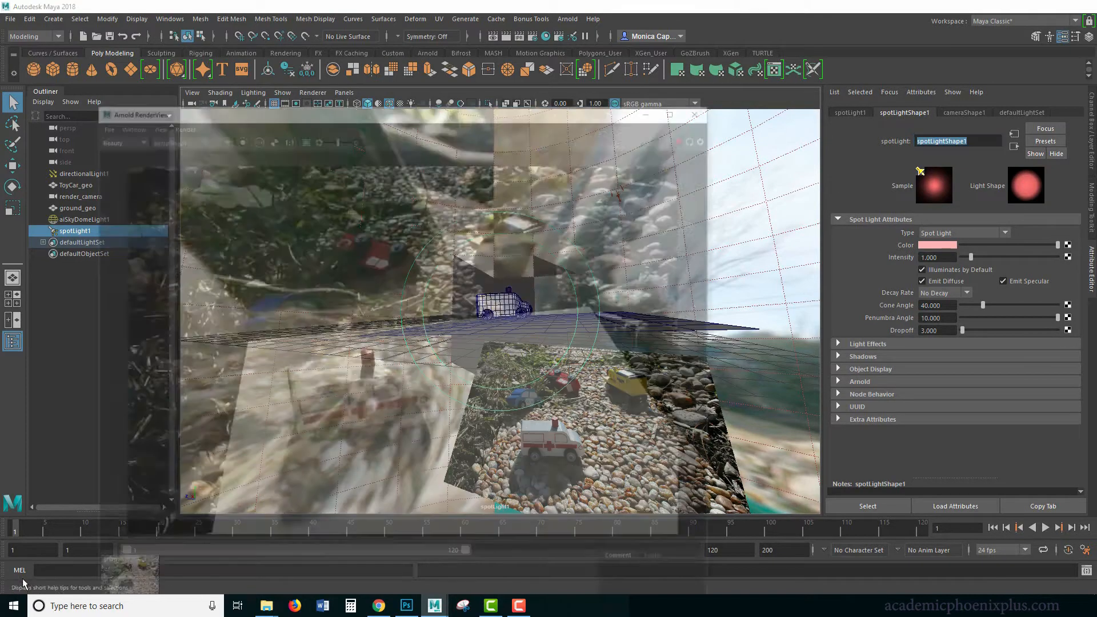
left_click(734, 64)
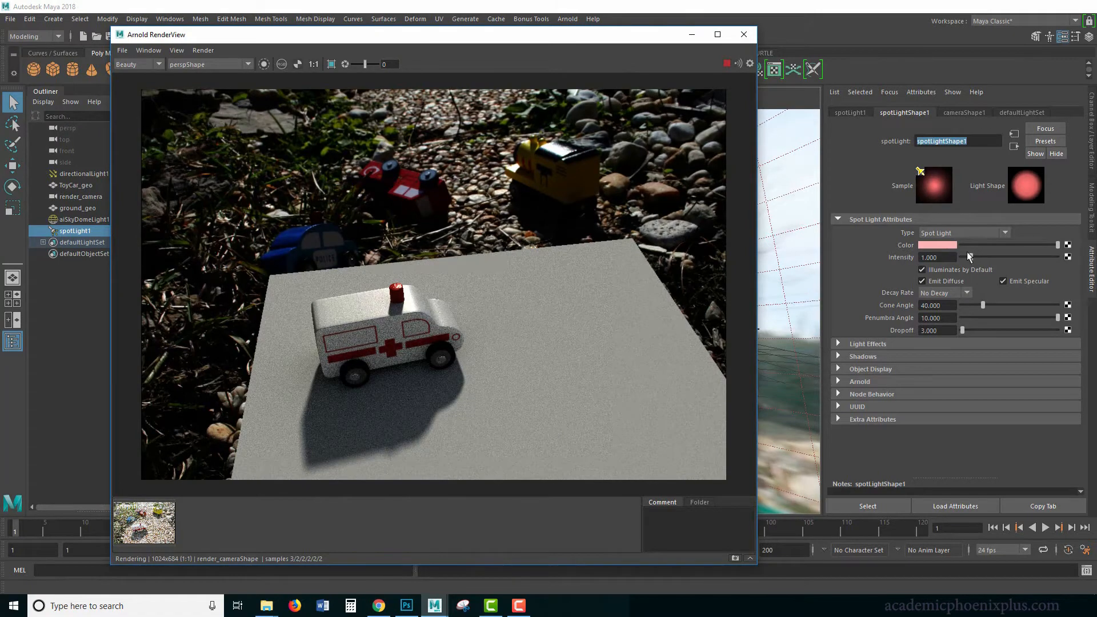
left_click_drag(972, 256, 1069, 258)
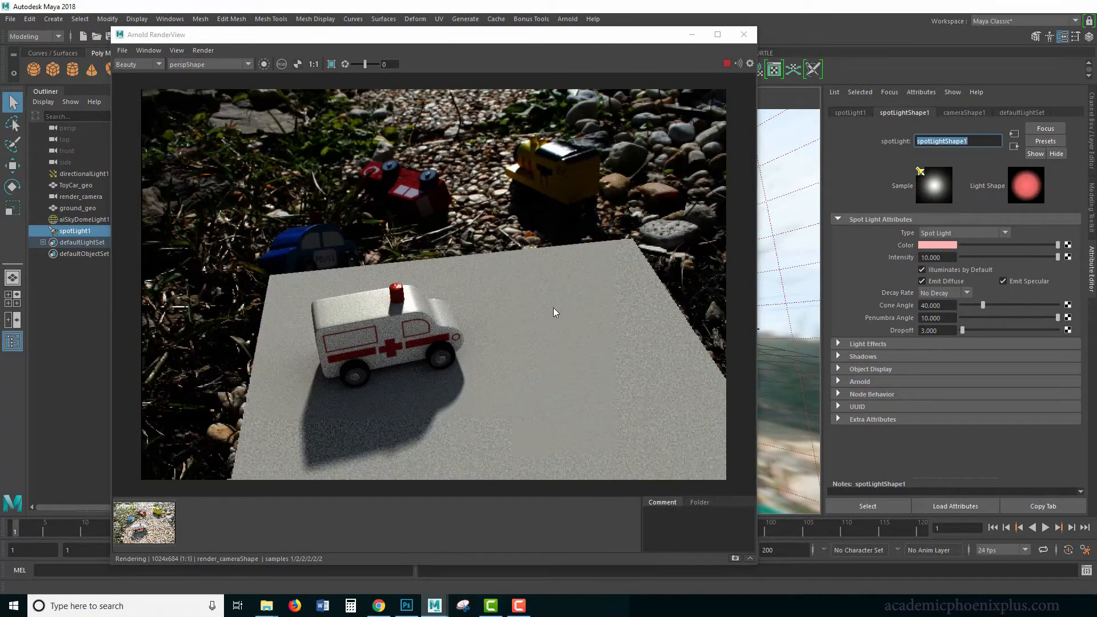
left_click(726, 64)
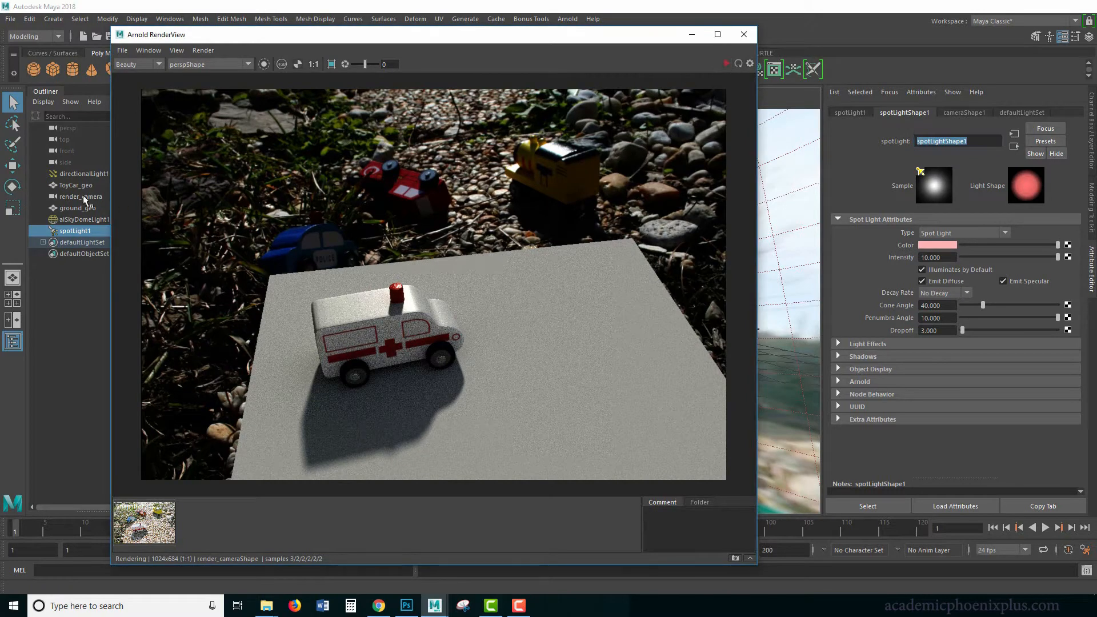
Hide the directional light and the skydome light, and render the scene with only the spot light
left_click(83, 175)
left_click(91, 219, "ctrl")
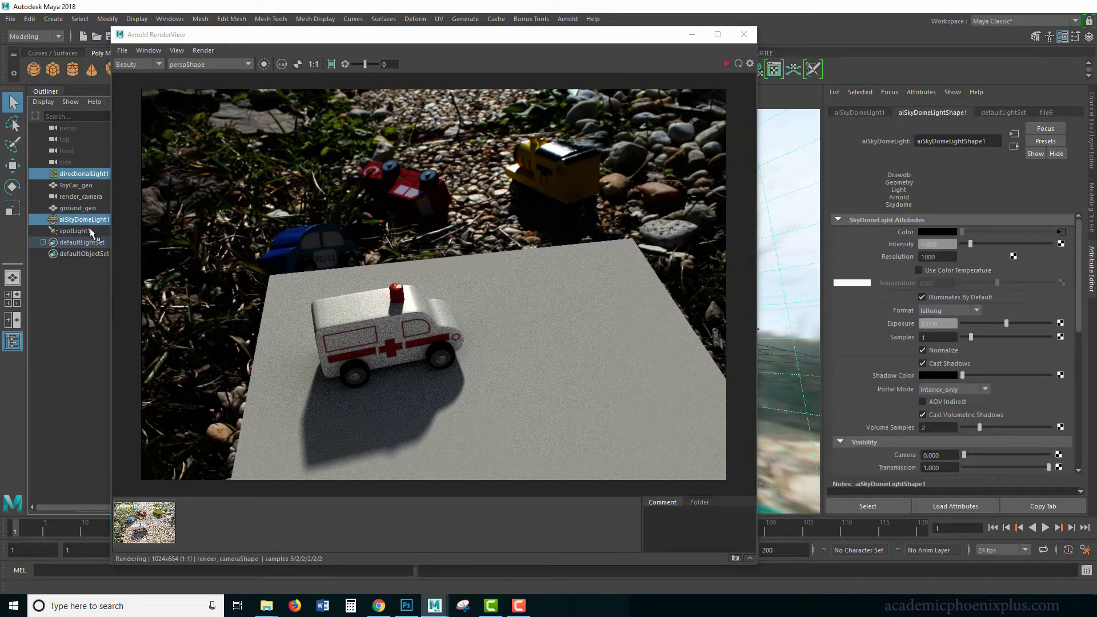
key("shift+h")
key("ctrl+h")
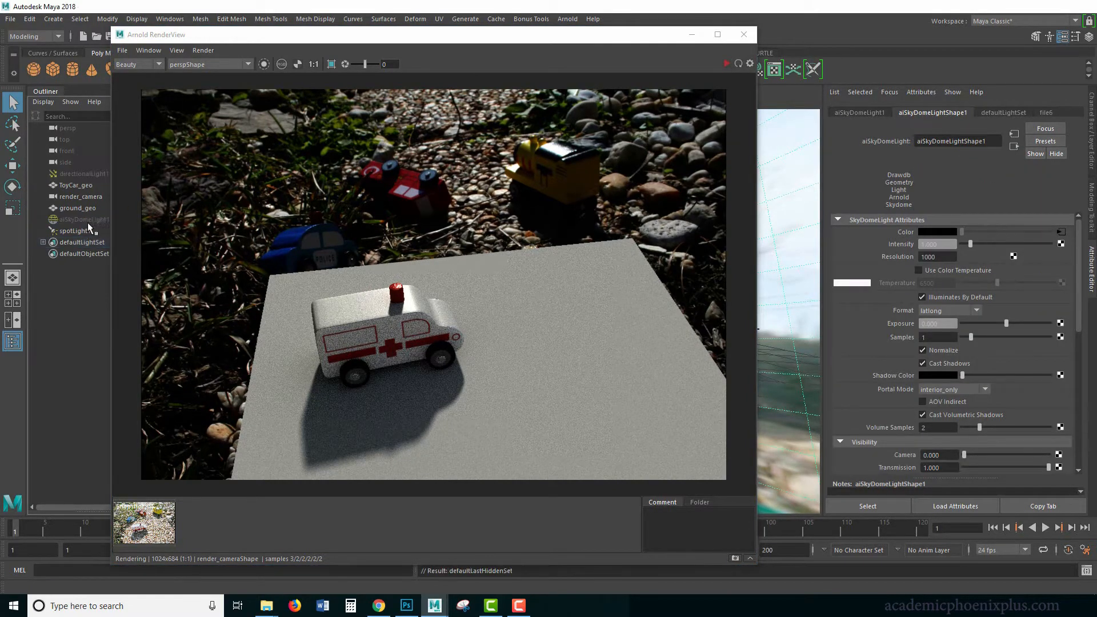
left_click(77, 231)
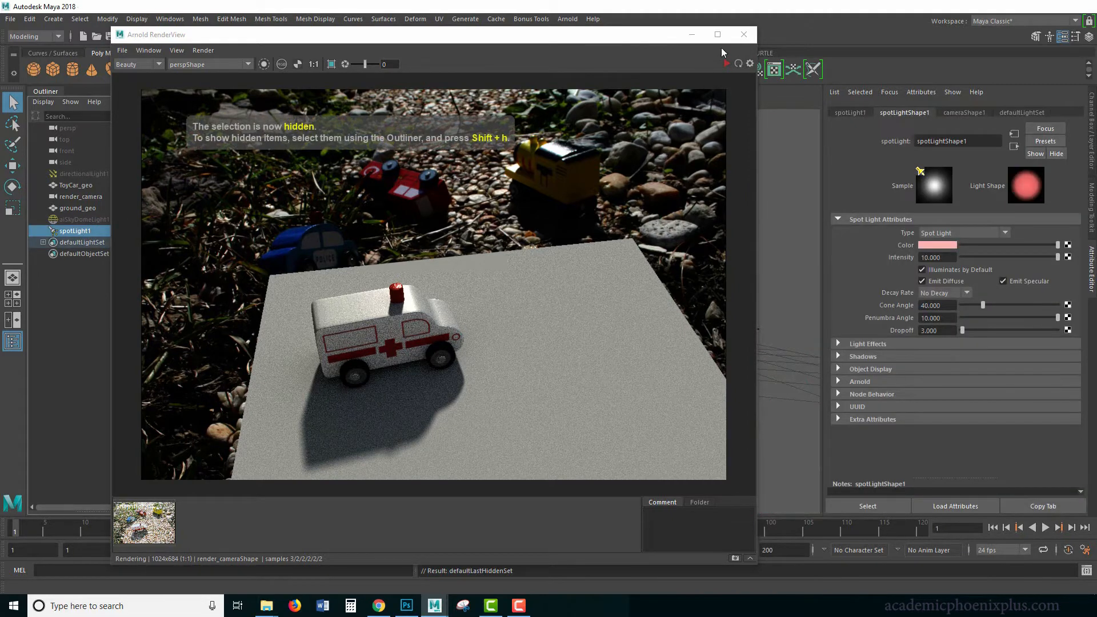
left_click(725, 63)
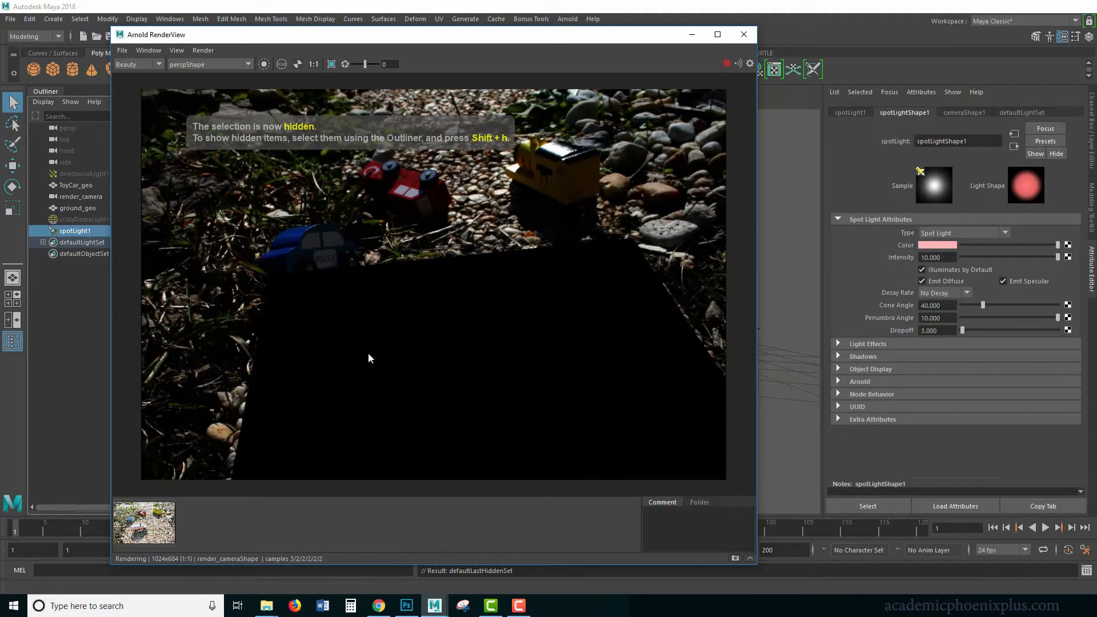
Raise the spot light's Arnold Exposure to the maximum of its slider range
left_click(932, 258)
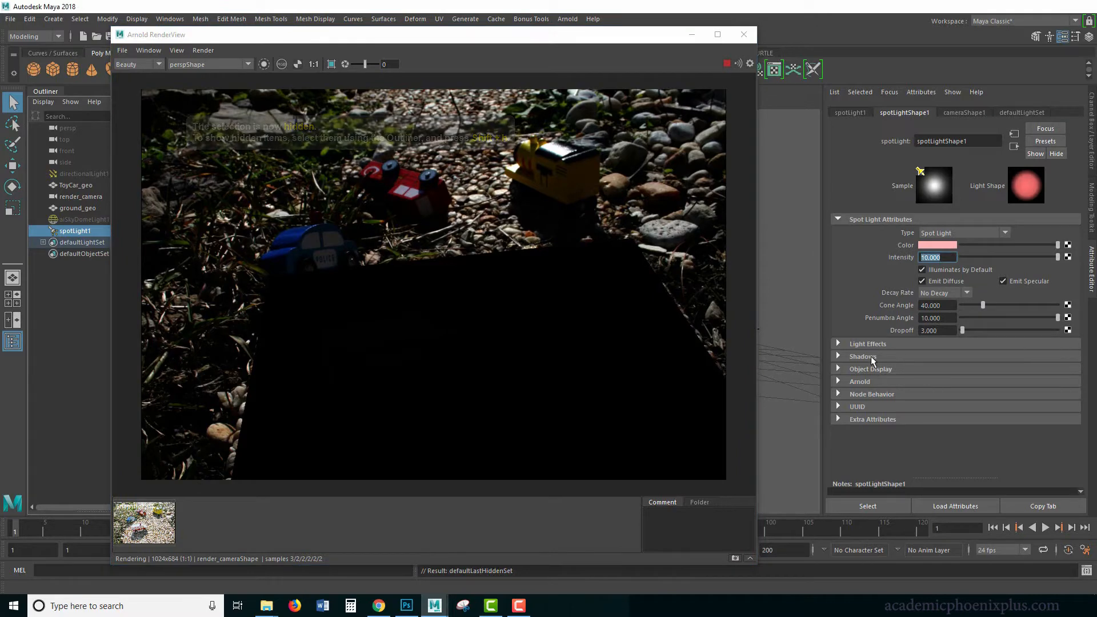
left_click(869, 379)
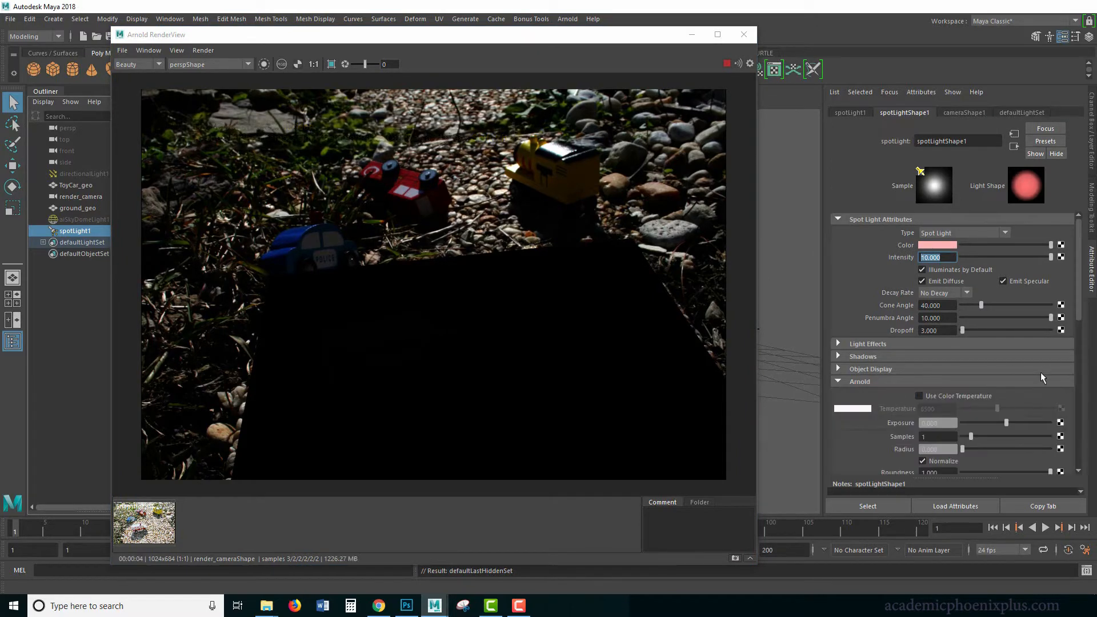
scroll(1072, 316, "down", 5)
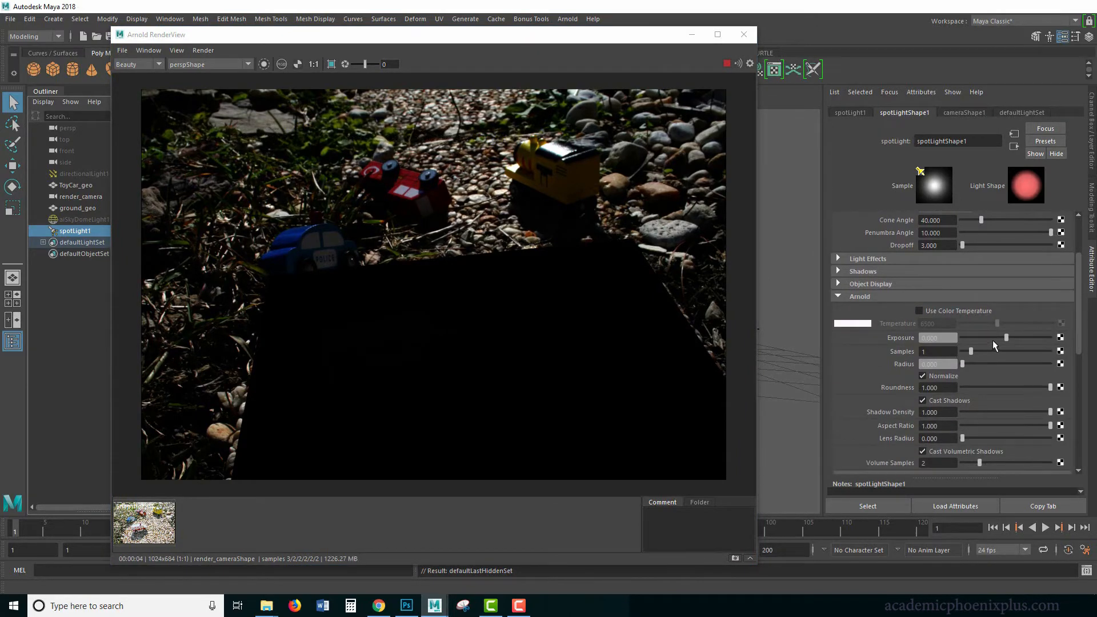
left_click_drag(1006, 340, 1053, 337)
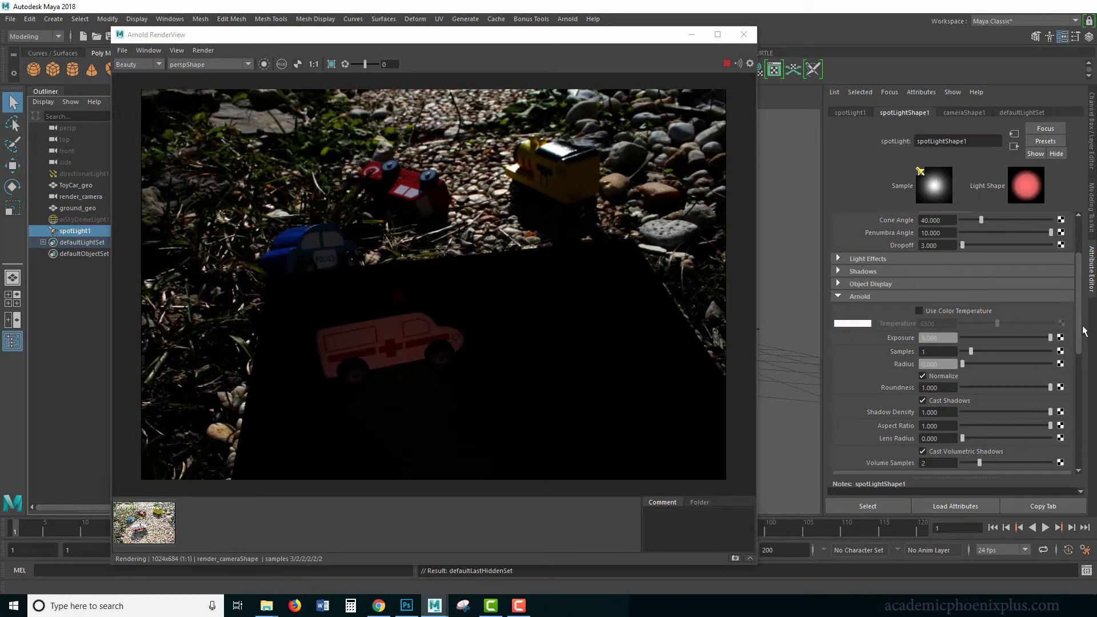
Unhide the directional and skydome lights, and lower the spot light's Arnold Exposure to weaken the pink fill on the car
left_click(87, 173, "shift")
left_click(85, 222)
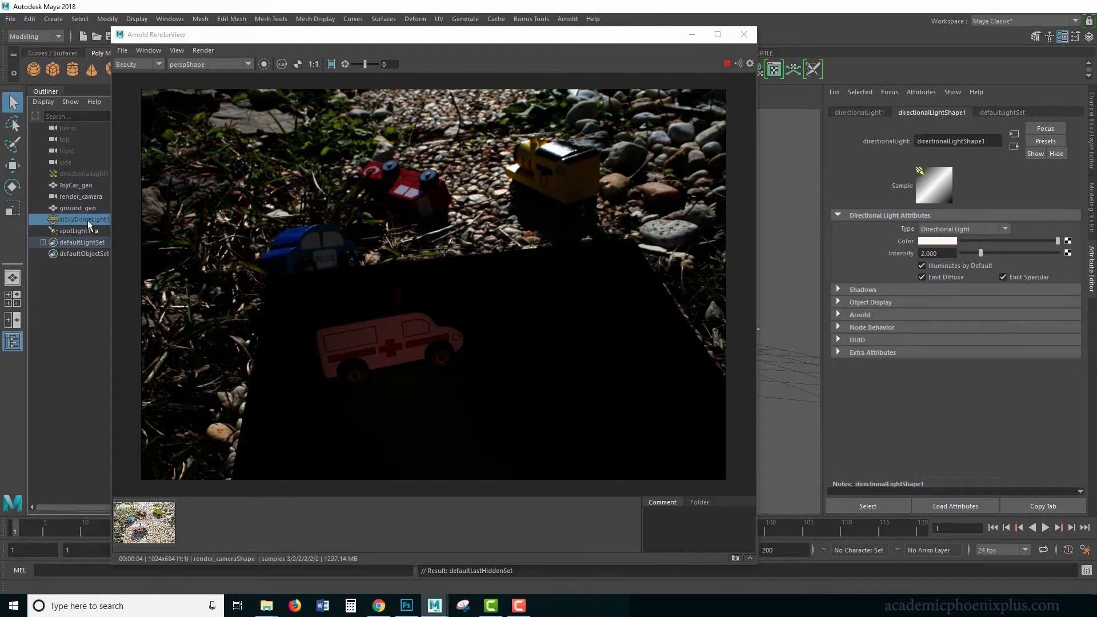
left_click(92, 172, "ctrl")
key("shift+h")
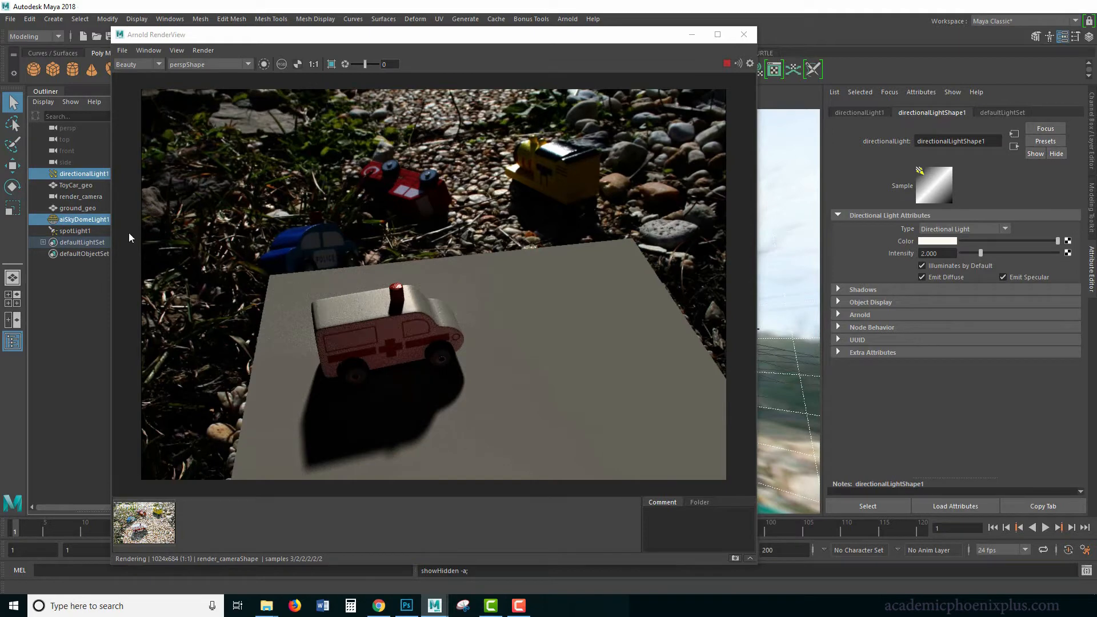
left_click(80, 231)
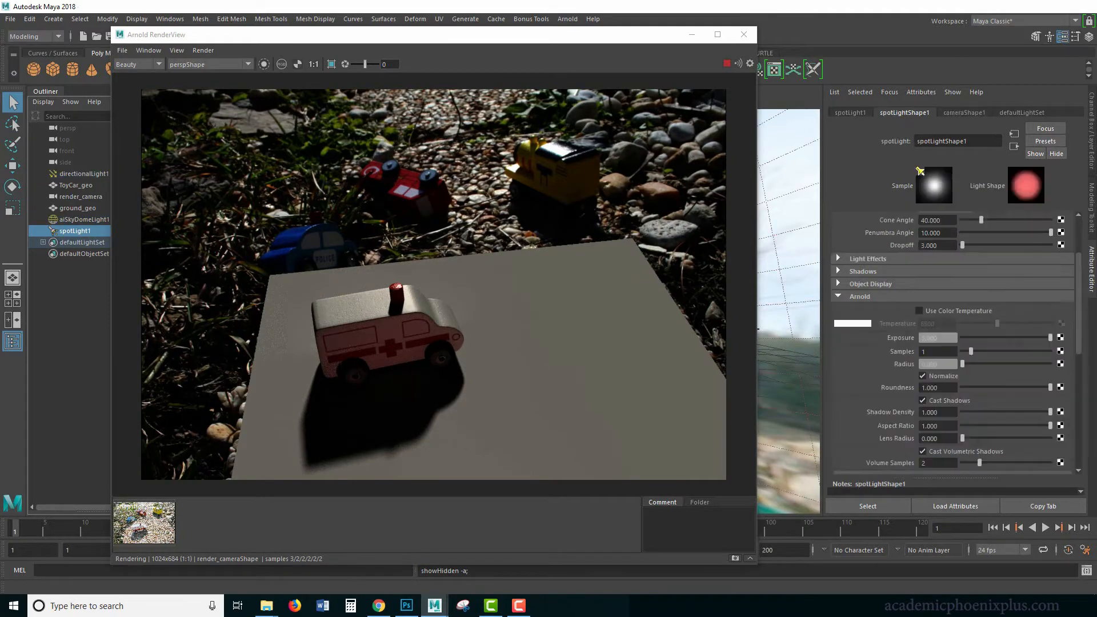
left_click_drag(1045, 337, 1038, 339)
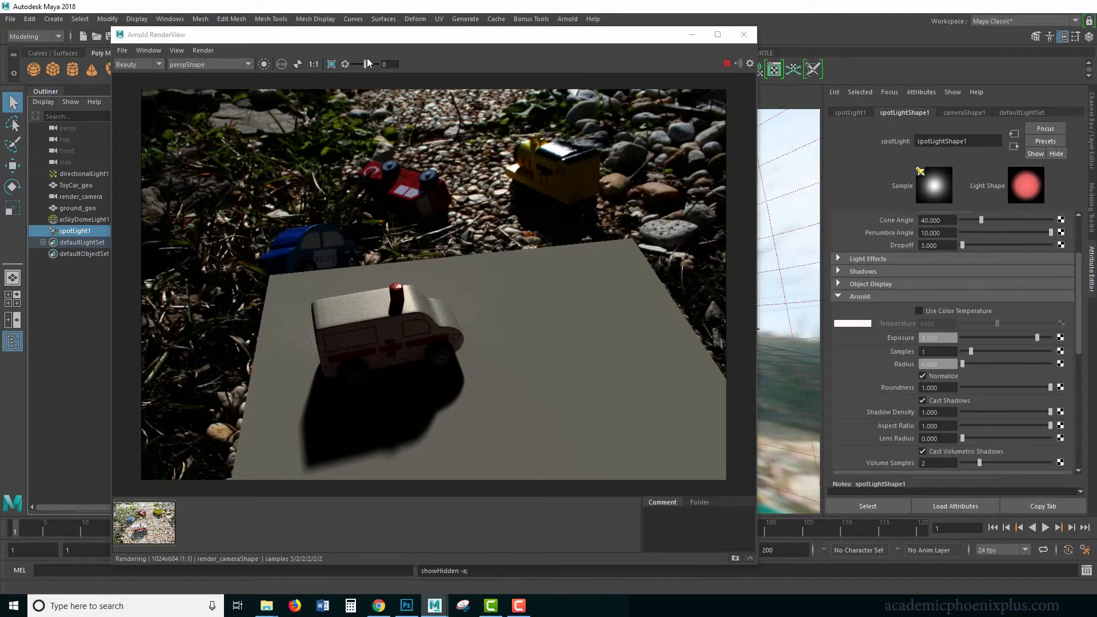
Limit the render to a region around the toy car and compare it with the stored reference photo
left_click(331, 64)
left_click_drag(310, 307, 458, 378)
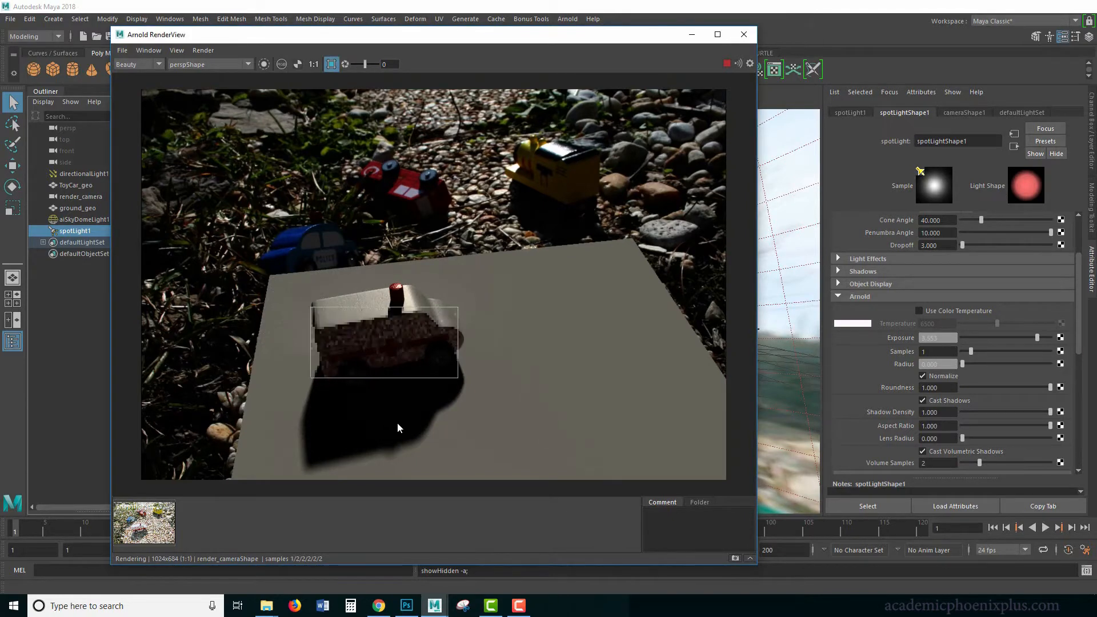
left_click(162, 536)
left_click(156, 537)
left_click(153, 537)
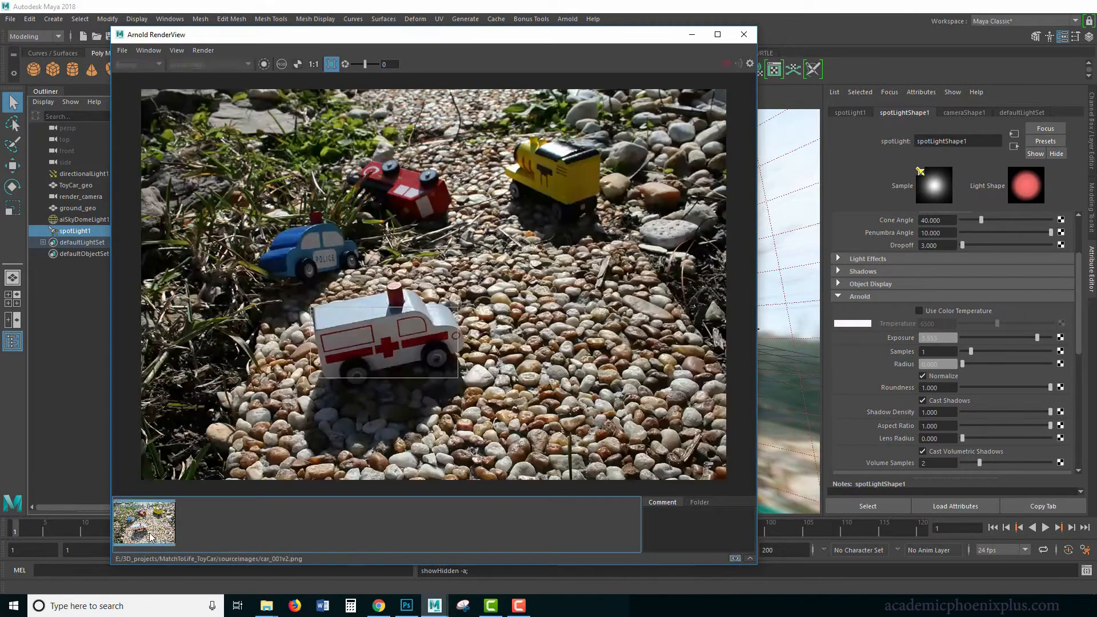
left_click(149, 537)
left_click(149, 537)
left_click(149, 537)
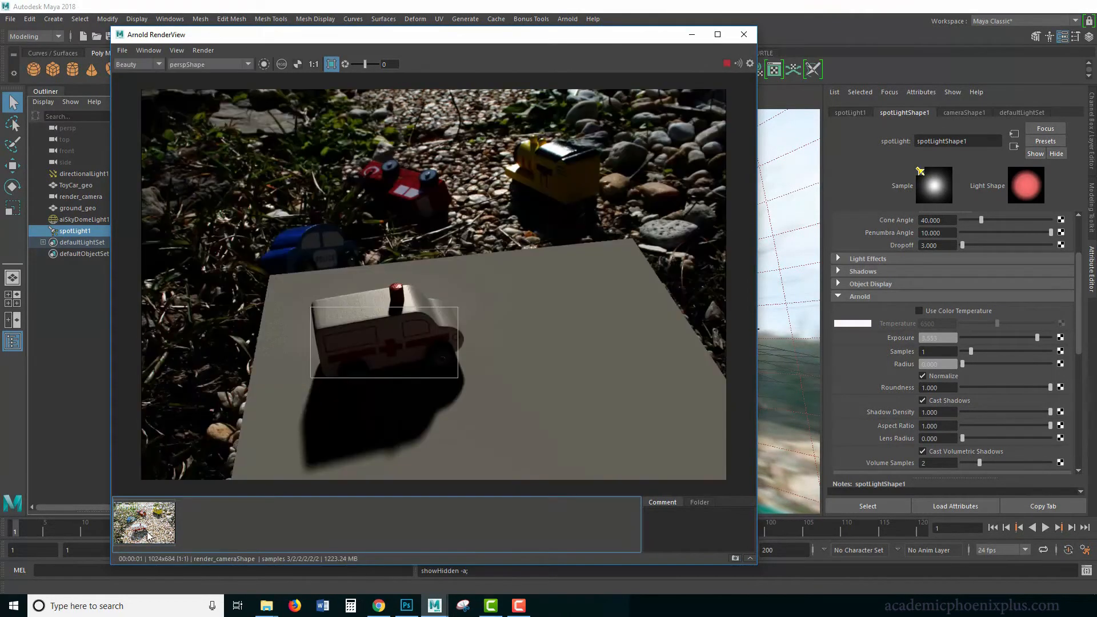
left_click(147, 535)
left_click(163, 514)
Raise the skydome light's Intensity slightly, and hide the directional and spot lights so only the skydome lights the scene
left_click(97, 220)
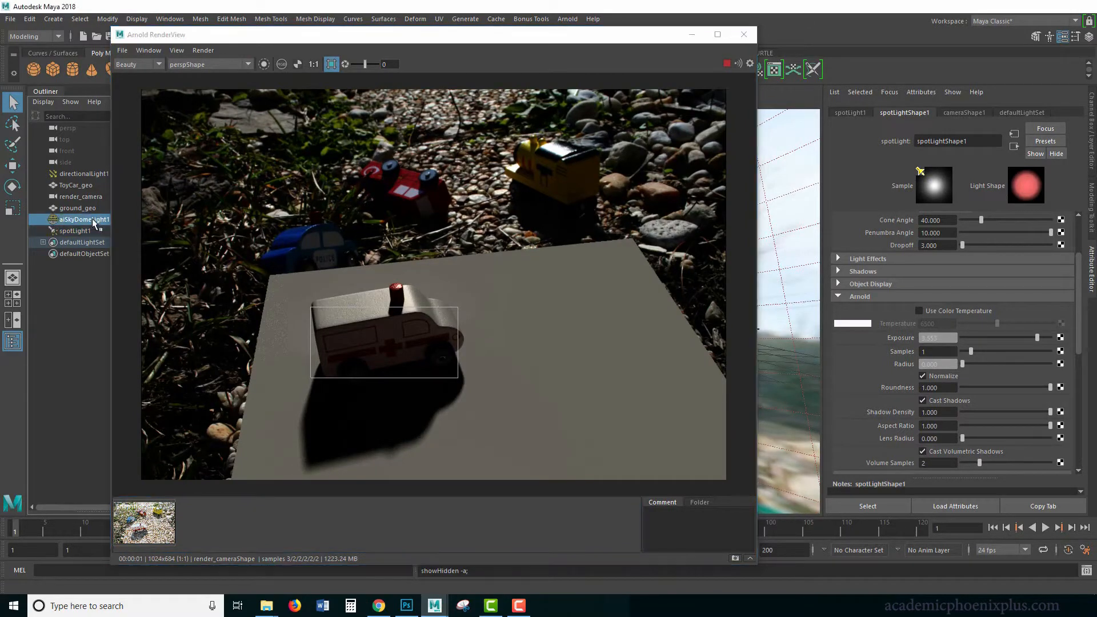
left_click_drag(973, 243, 992, 244)
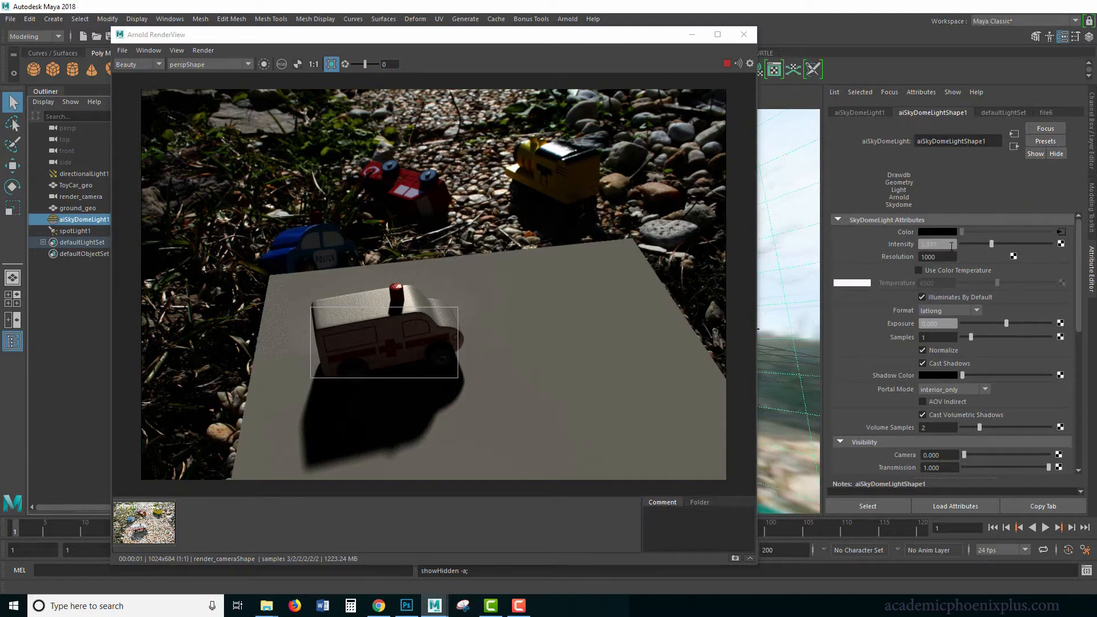
left_click(85, 173)
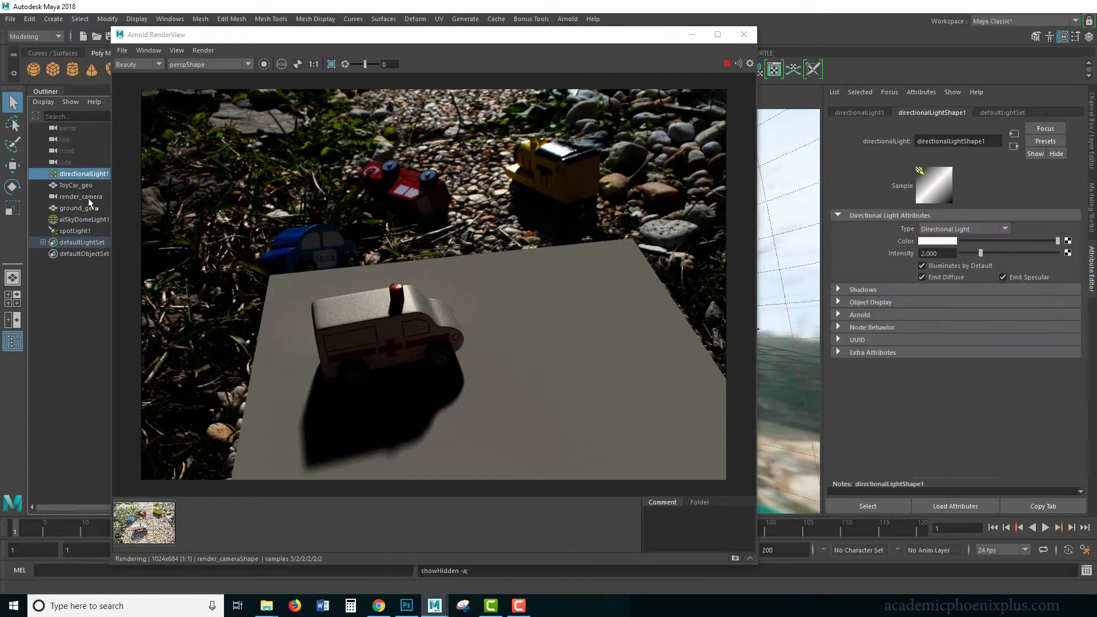
left_click(86, 231, "ctrl")
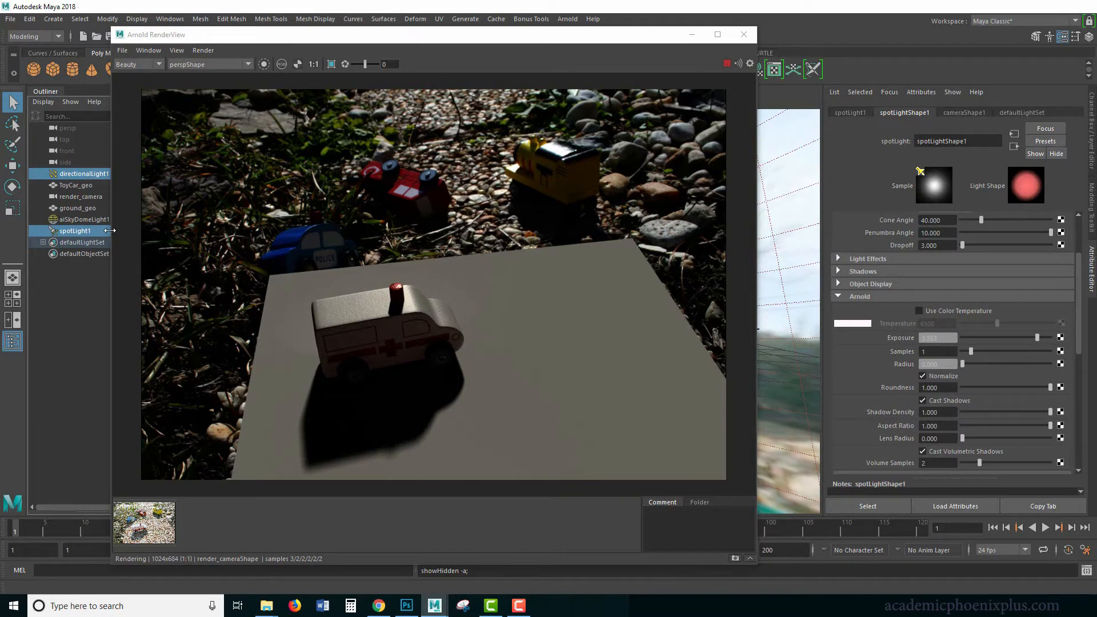
key("ctrl+h")
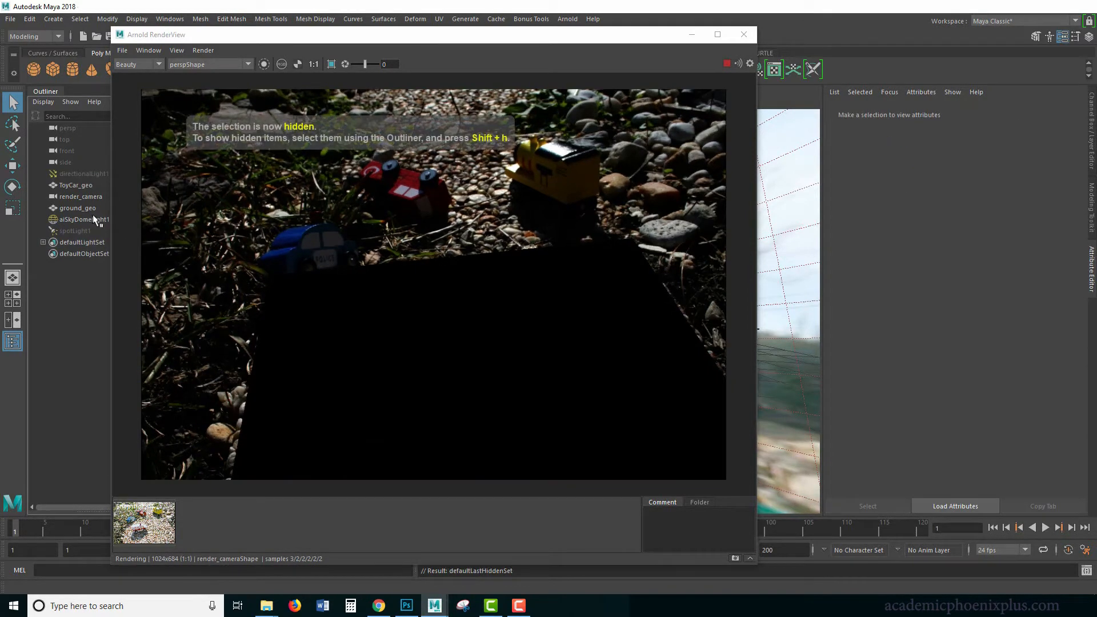
Raise the skydome light's Intensity to 10 and its Exposure to 5, the maximum of both slider ranges
left_click(93, 220)
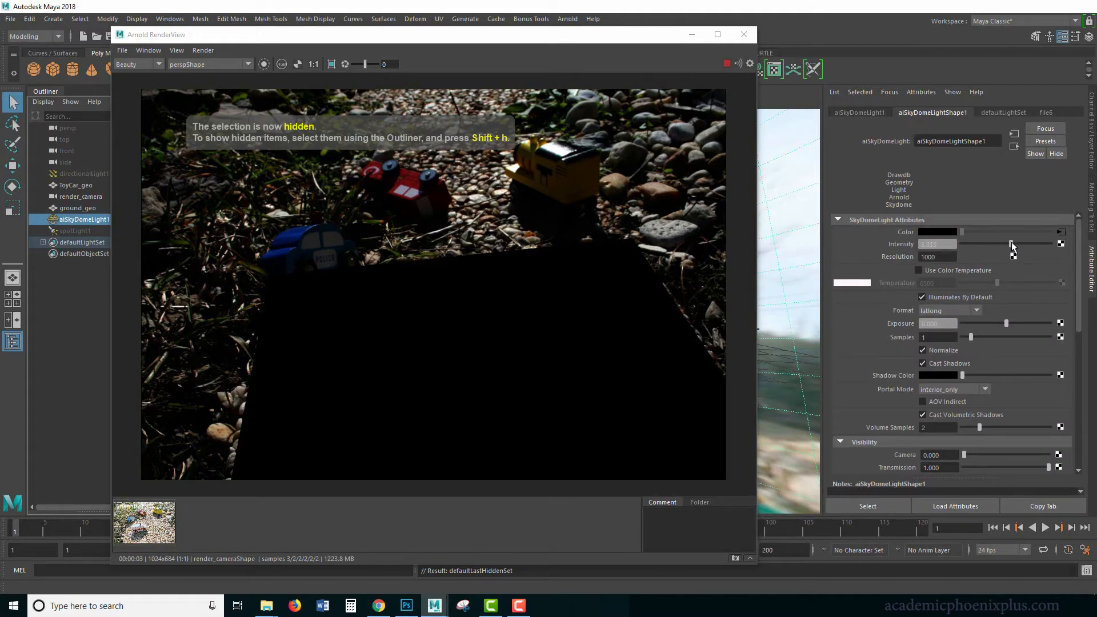
left_click_drag(1011, 242, 1066, 245)
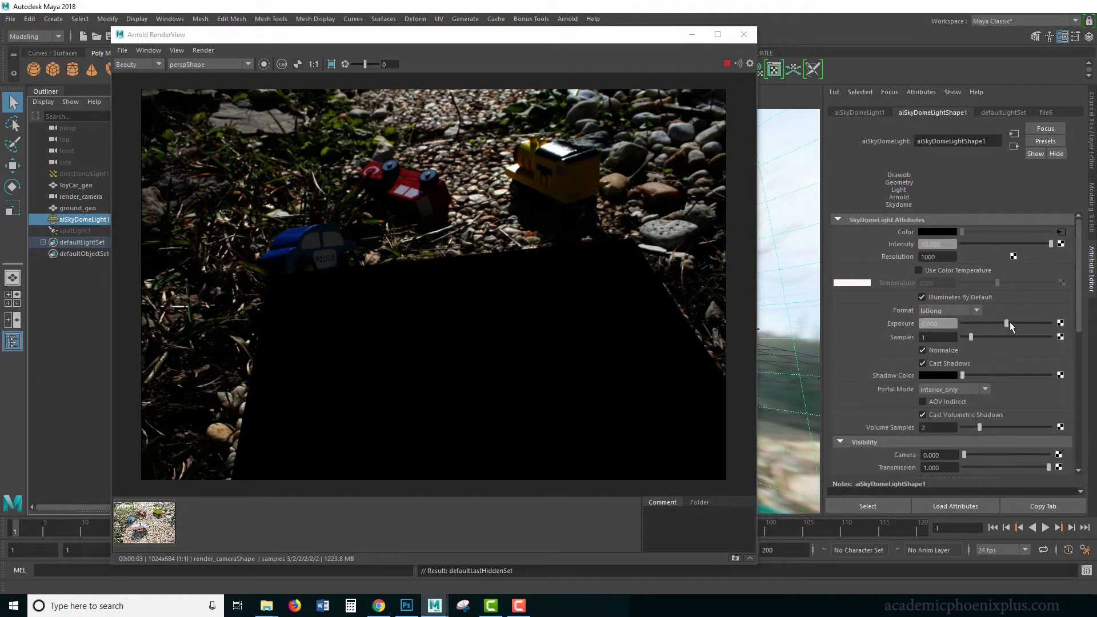
left_click_drag(1007, 323, 1066, 324)
Try the sRGB color space on the skydome's Sphere1.JPG image, and switch it back to Raw
left_click(1062, 232)
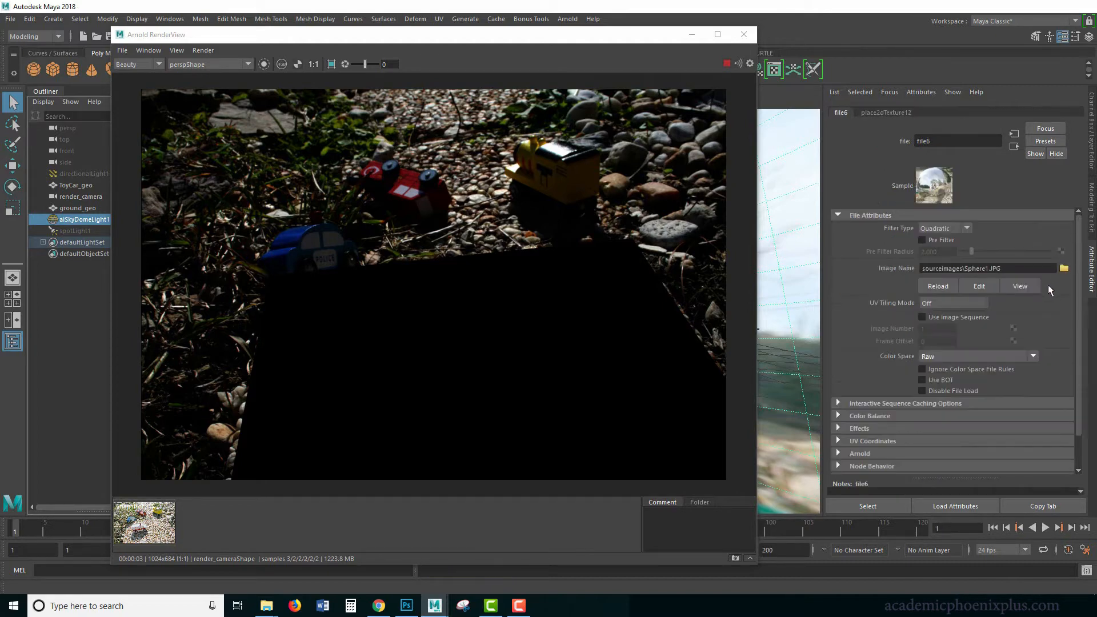
left_click(965, 358)
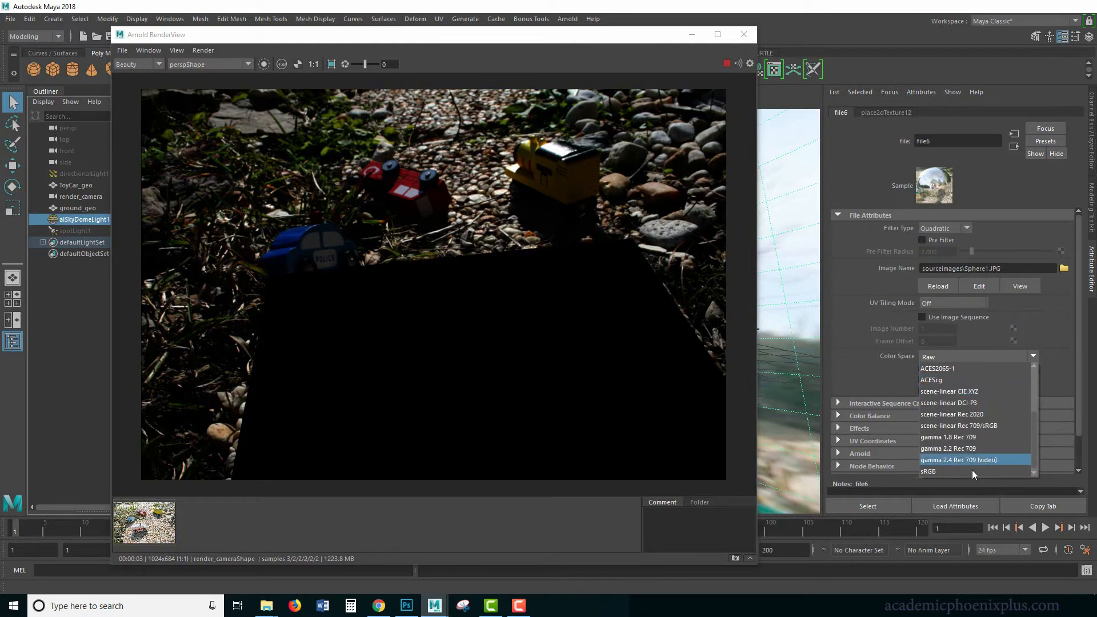
left_click(969, 469)
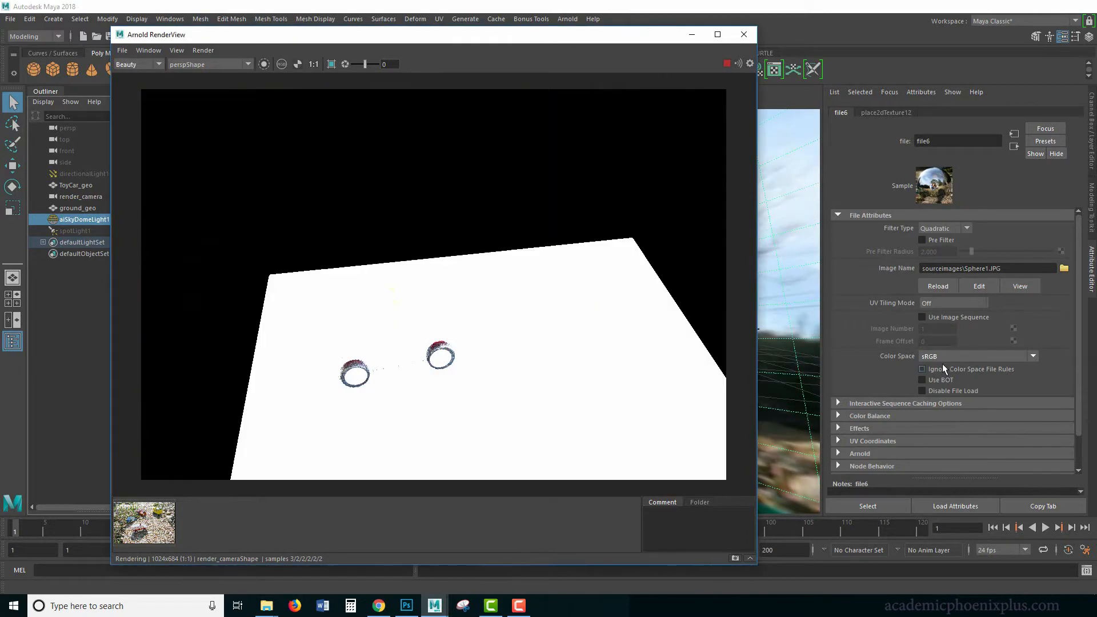
left_click(949, 358)
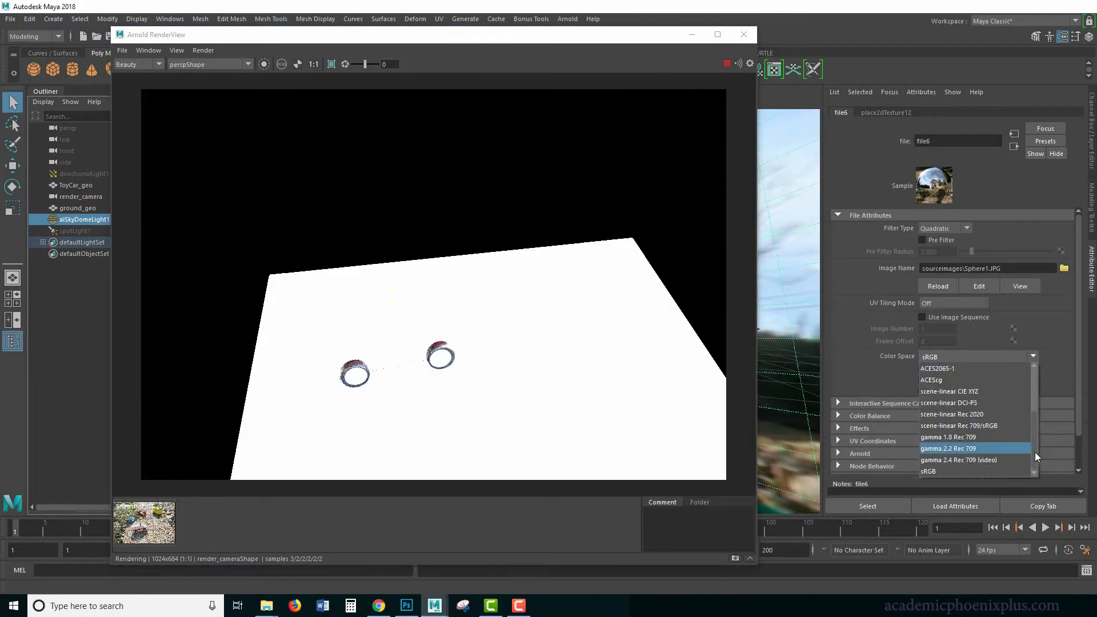
left_click_drag(1036, 421, 1033, 418)
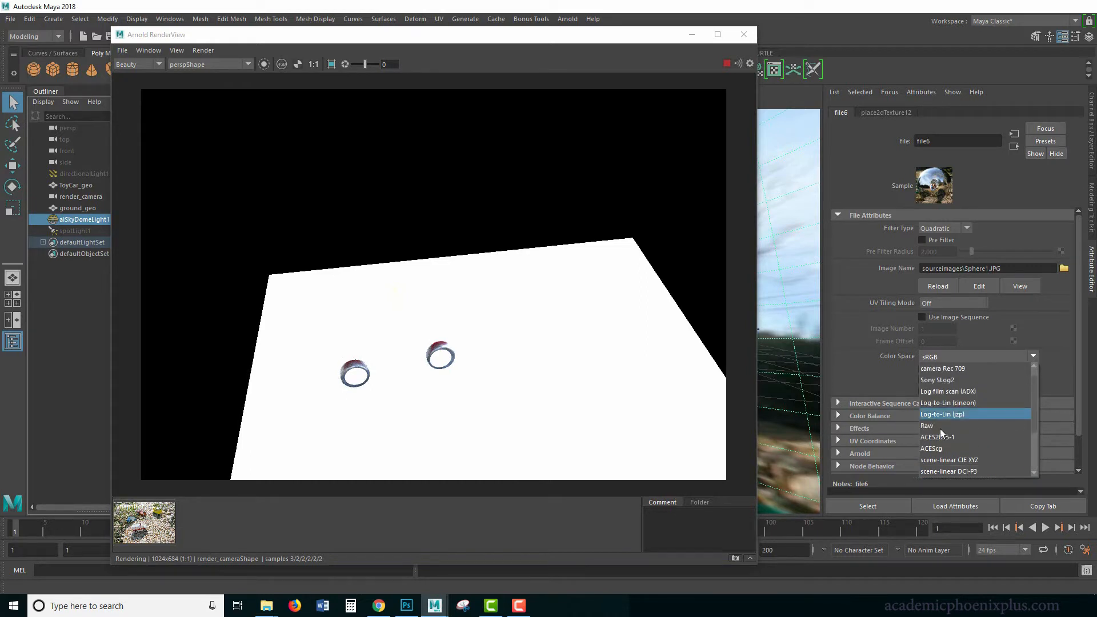
left_click(945, 422)
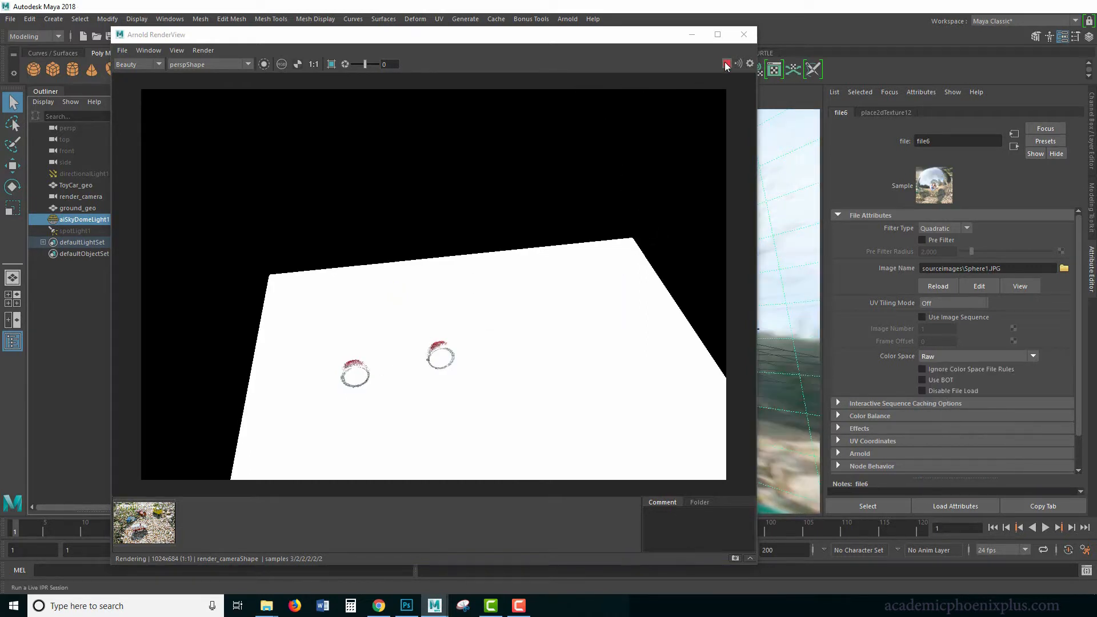
Close the Arnold render window and reopen it to restart the render
left_click(744, 34)
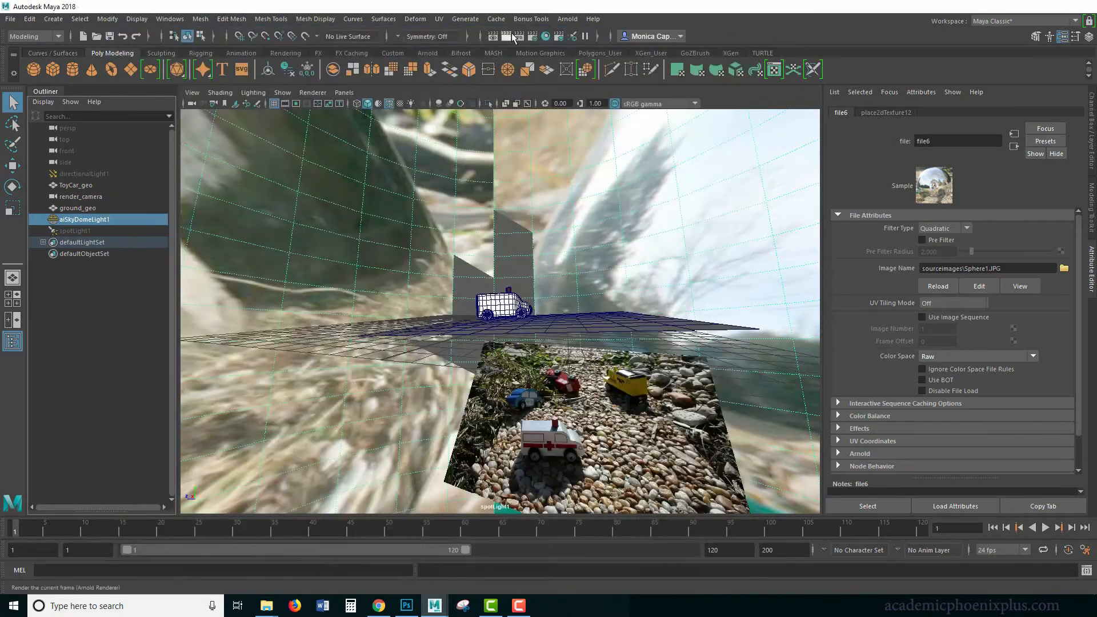
left_click(567, 19)
left_click(580, 40)
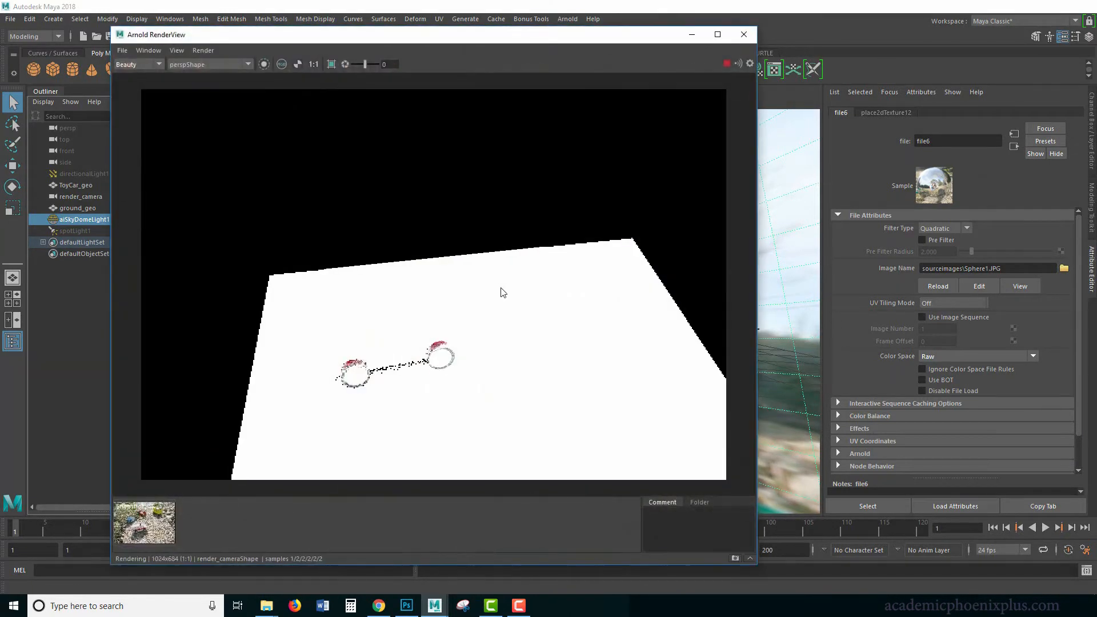
Lower the skydome light's Intensity to about 6.3 and set its Exposure to 0
left_click(1015, 146)
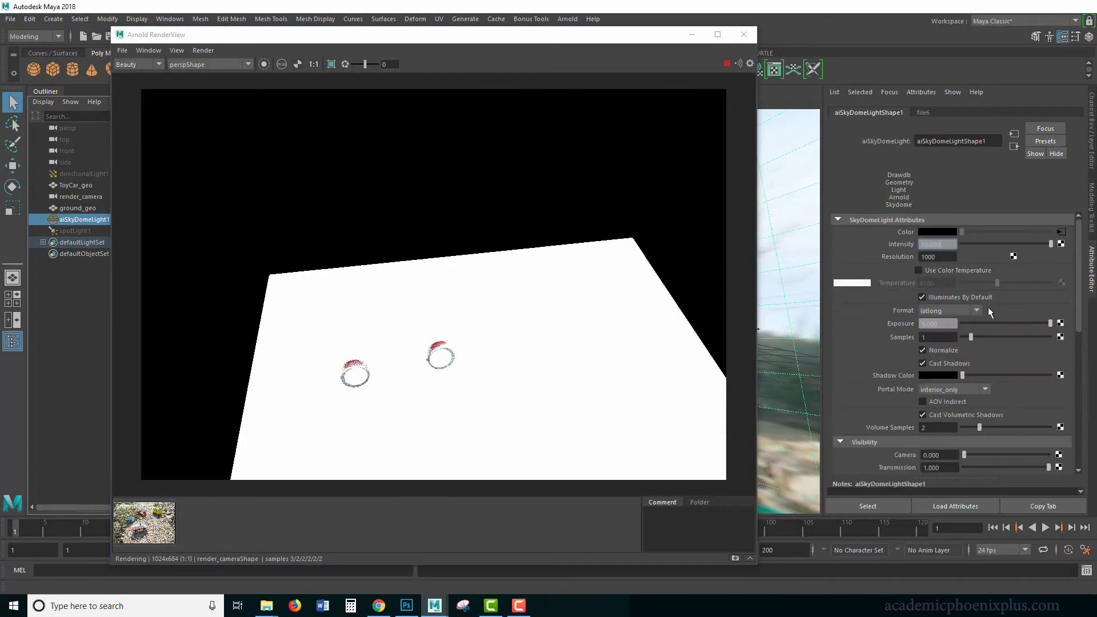
left_click_drag(1052, 244, 1018, 244)
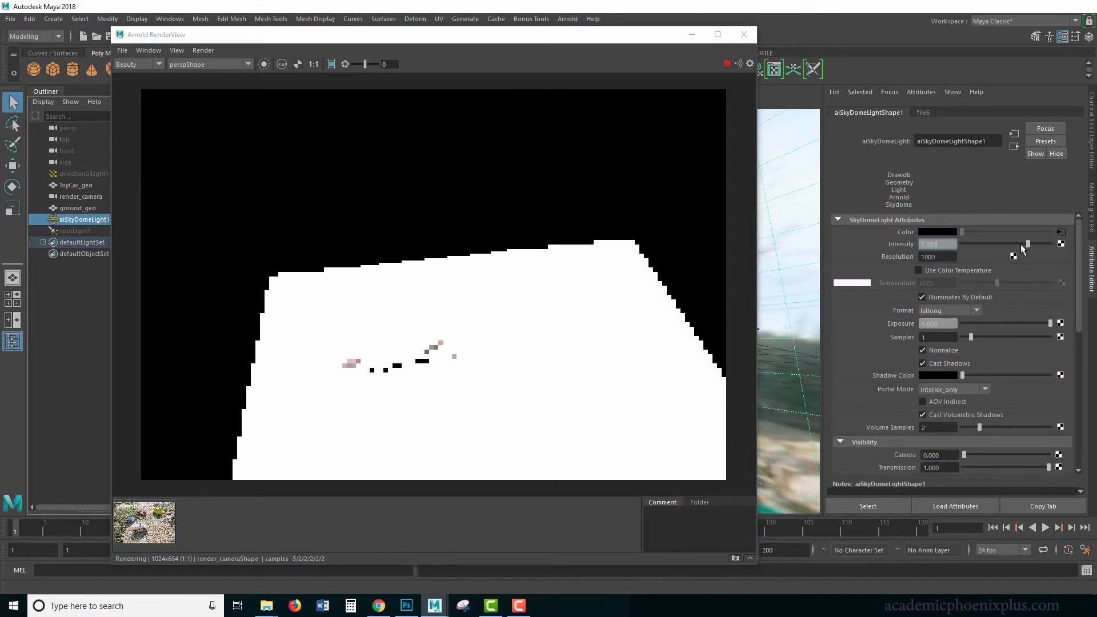
mouse_move(993, 323)
left_mouse_down()
mouse_move(948, 324)
mouse_move(991, 324)
left_mouse_up()
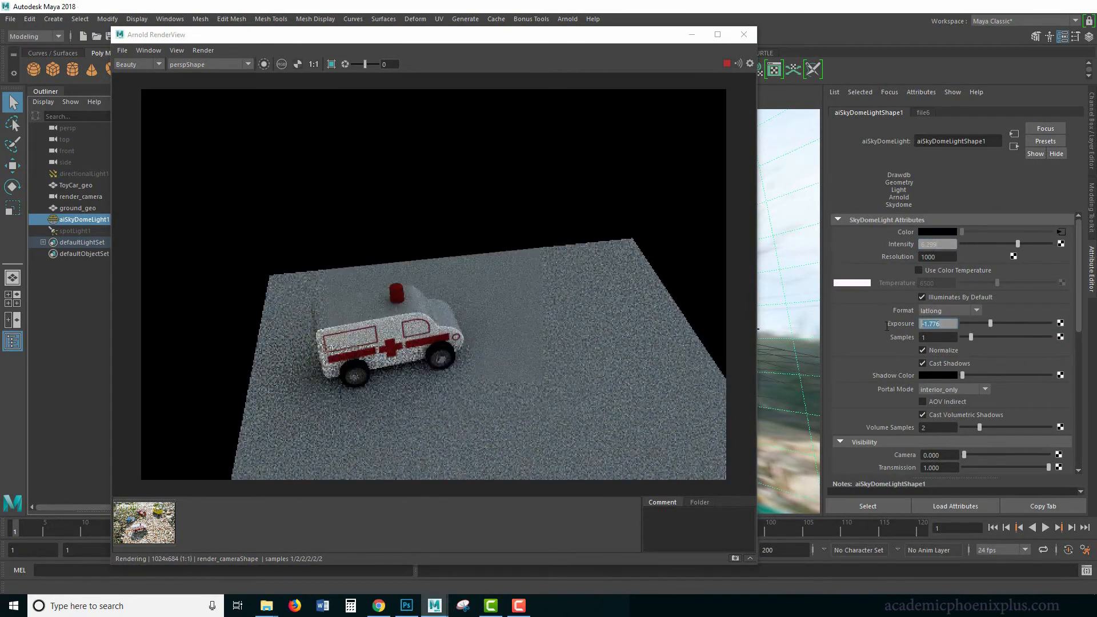
type("0")
key("Return")
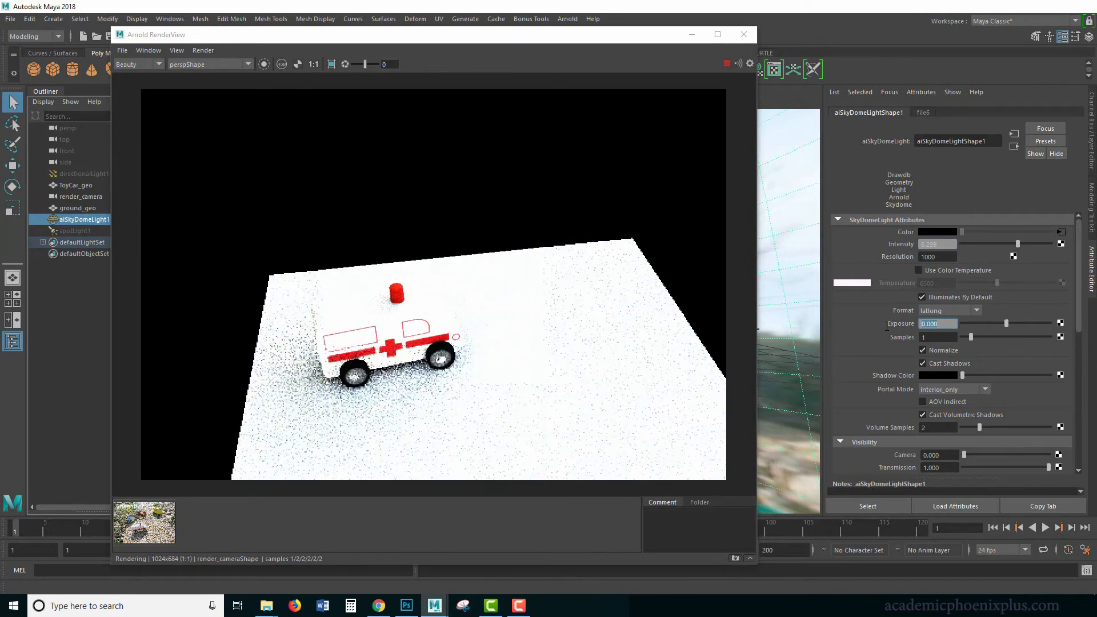
Test skydome Intensity values of 2 and 3 in the live render, and settle on 2.5
left_click_drag(940, 244, 870, 251)
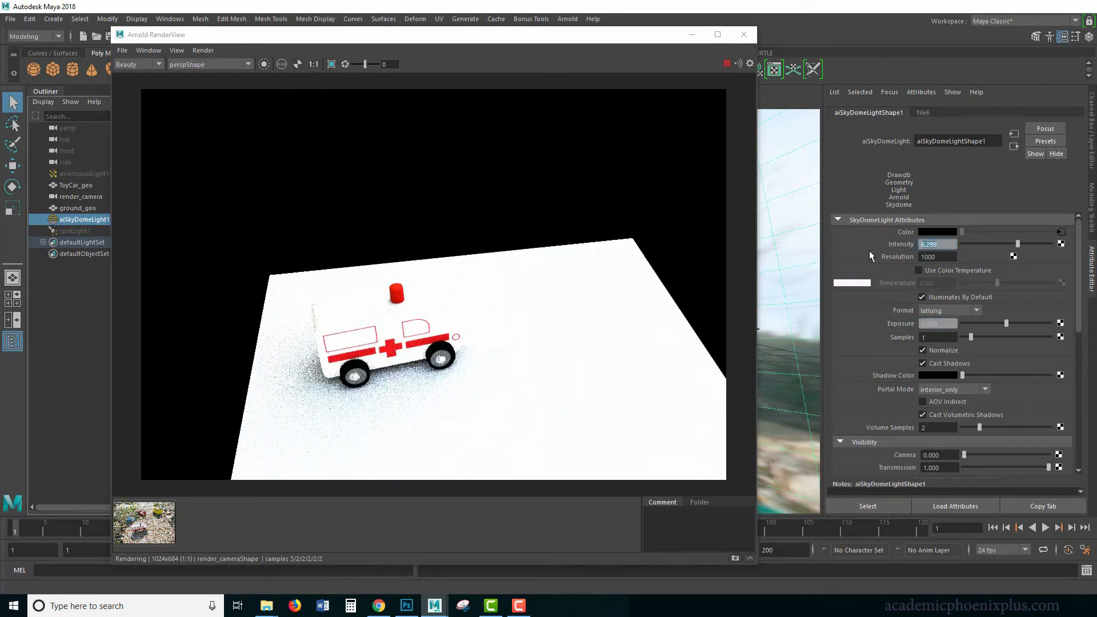
type("2")
key("Return")
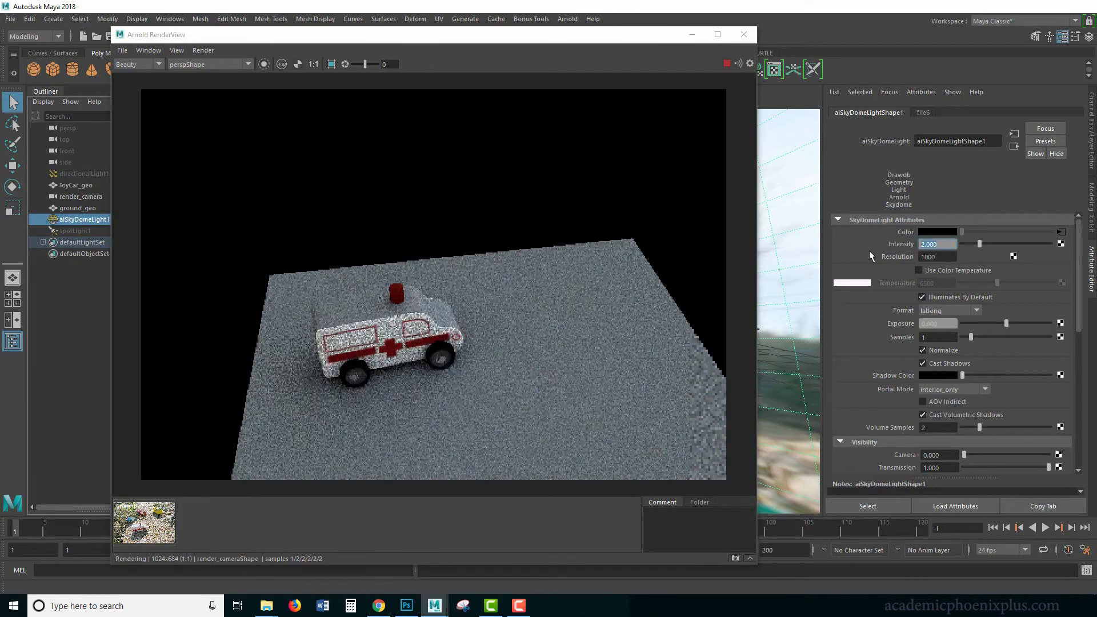
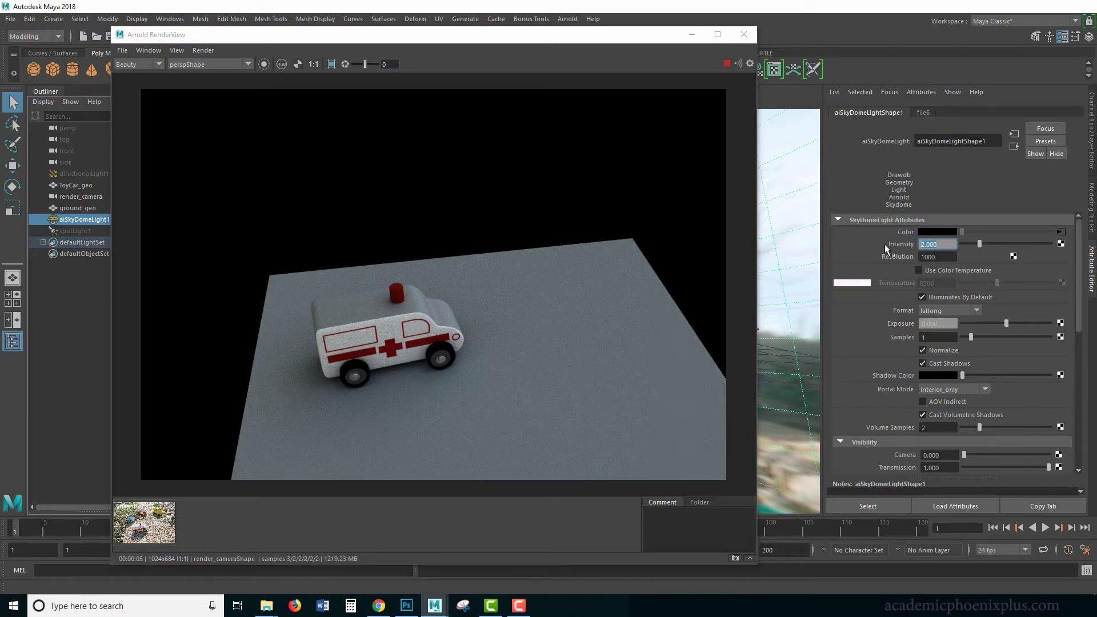
type("3")
key("Return")
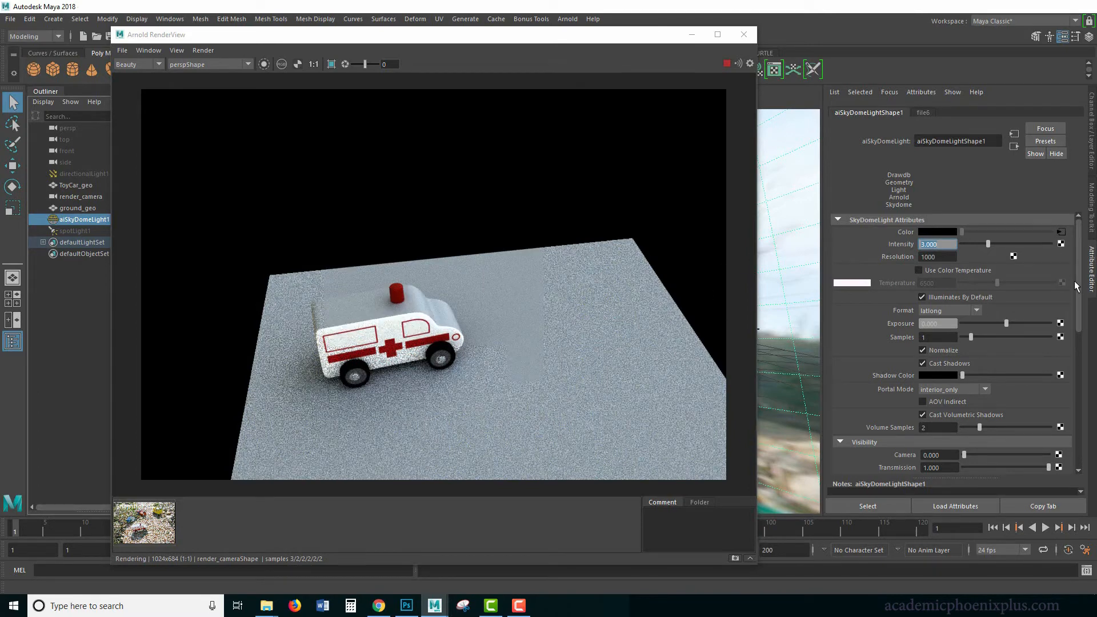
type("2.9")
key("Return")
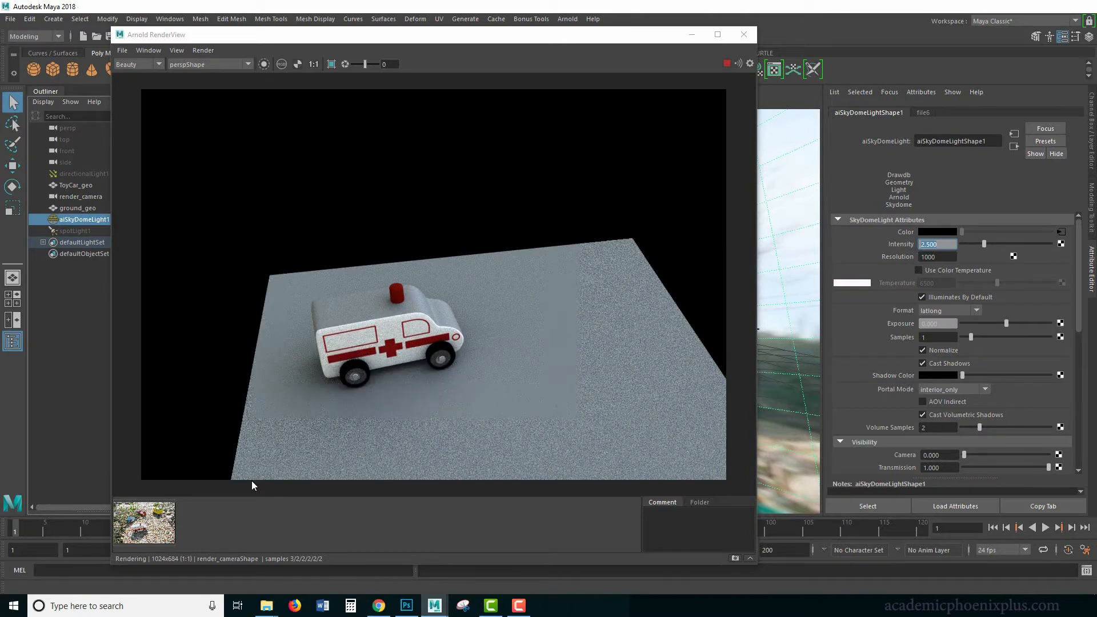
Unhide the directional light and set its Arnold Exposure to 1
left_click(91, 174)
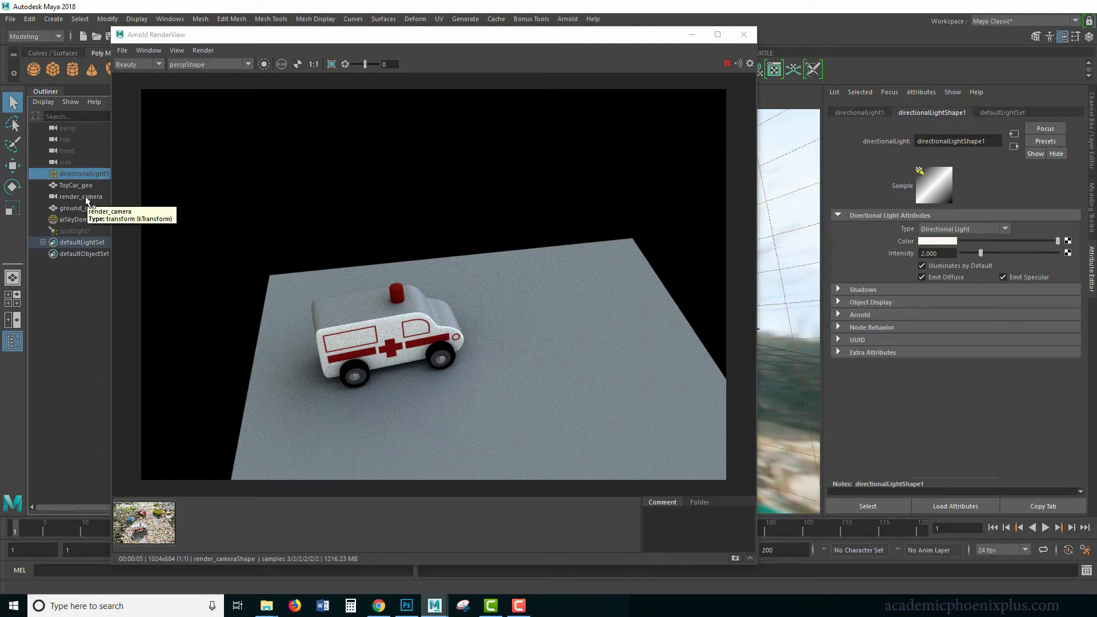
key("shift+h")
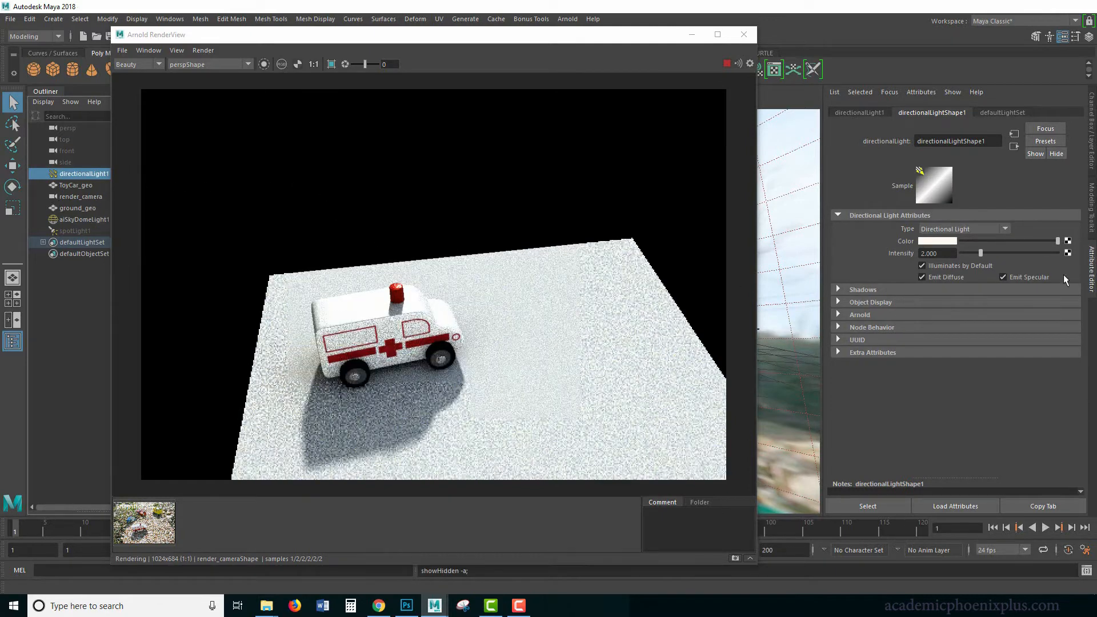
left_click(866, 314)
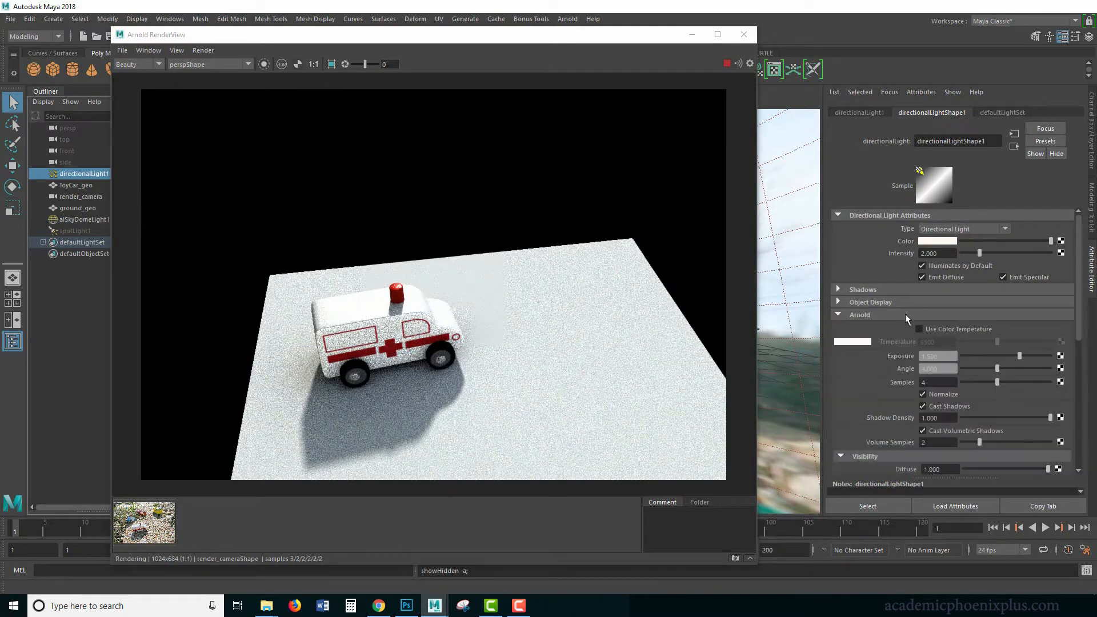
double_click(936, 380)
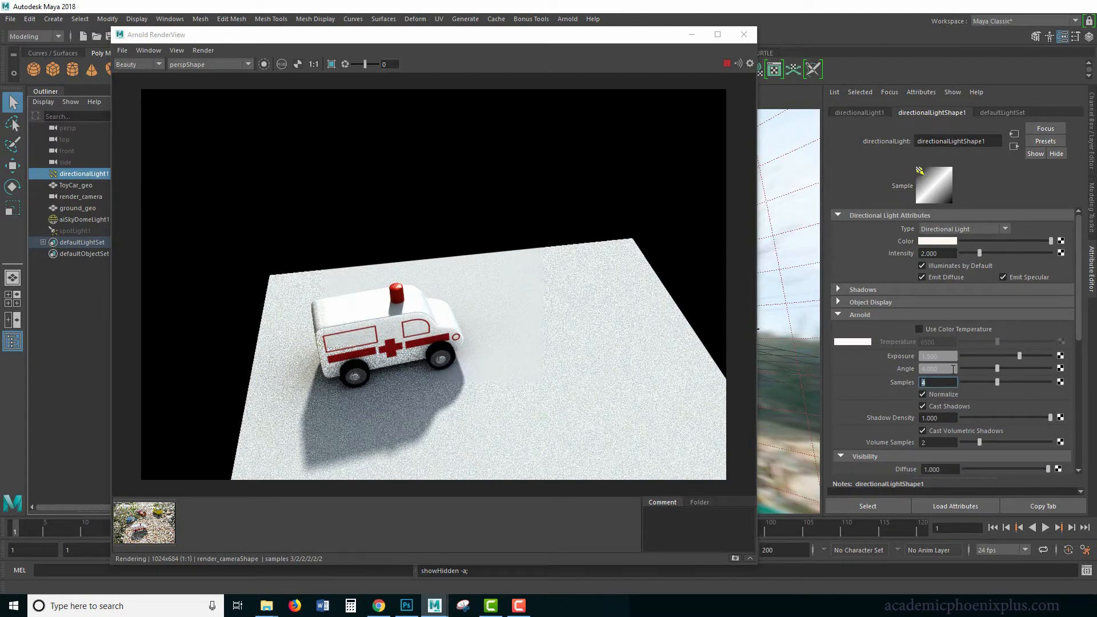
left_click_drag(953, 369, 911, 361)
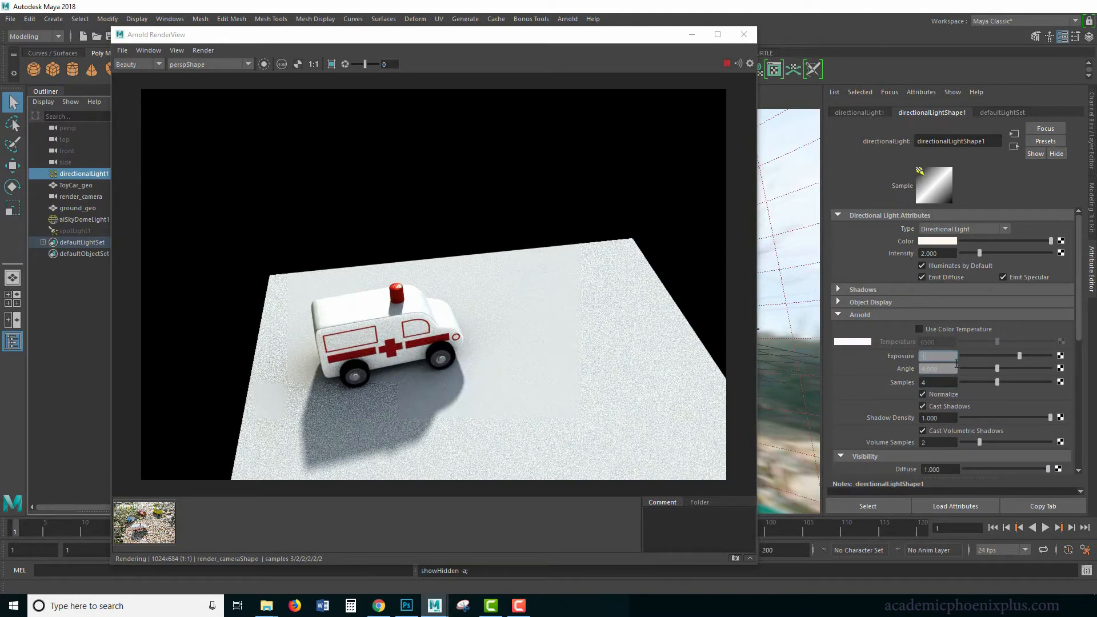
key("Return")
Set the directional light's Intensity to 1 and bring up the stored reference photo for comparison
left_click_drag(920, 253, 965, 253)
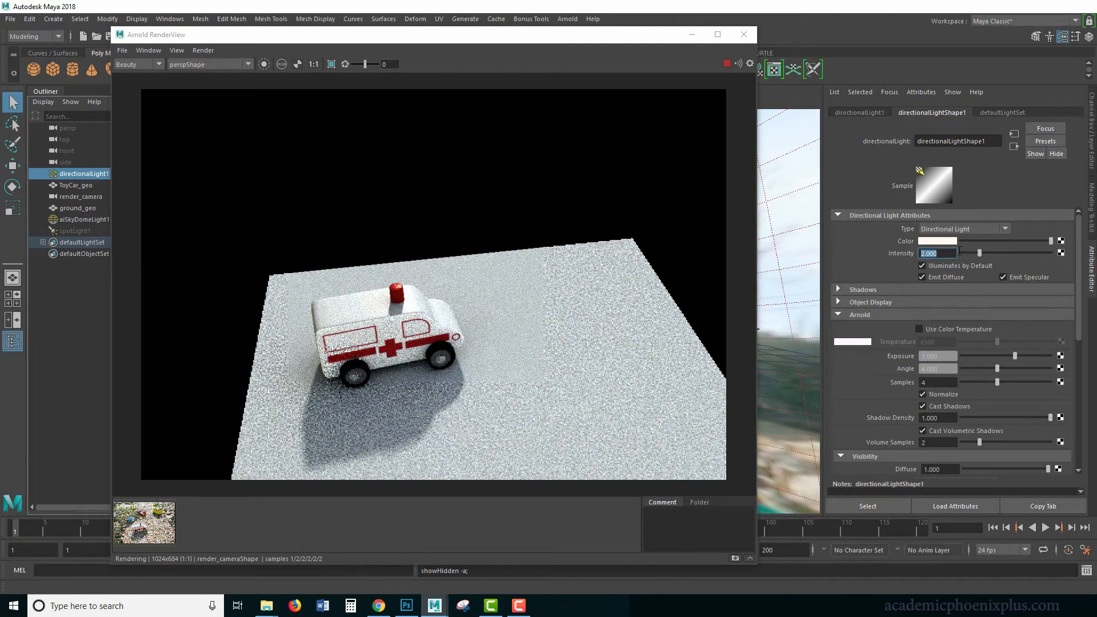
type("1")
key("Return")
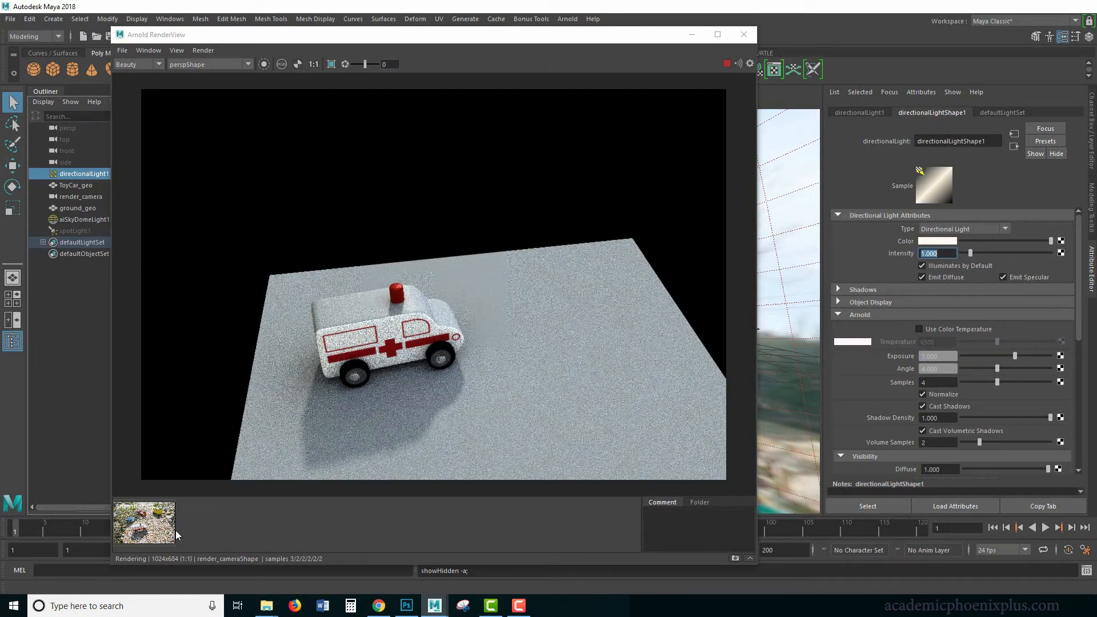
left_click(144, 522)
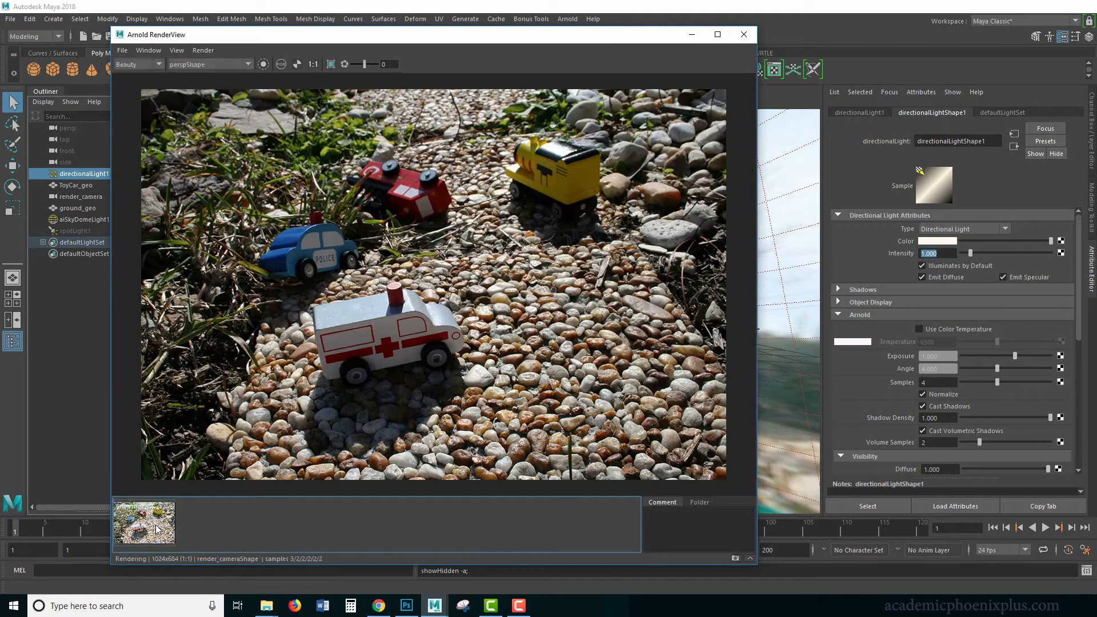
Compare the live render's brightness and shadows with the stored reference photo by alternating between the two
left_click(144, 523)
left_click(154, 532)
left_click(155, 531)
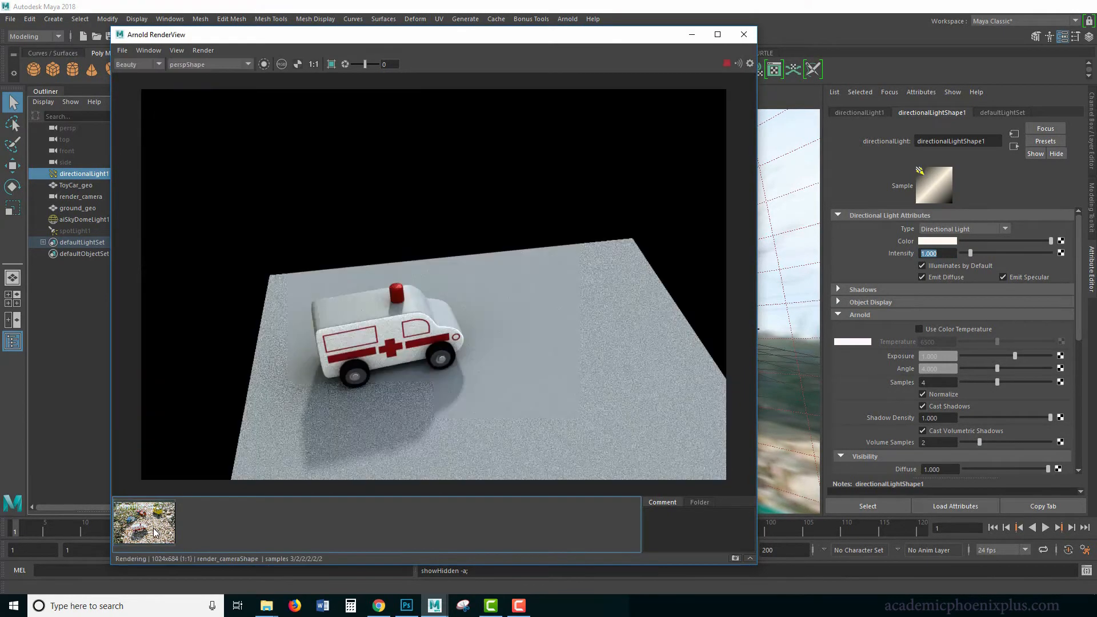
left_click(154, 532)
left_click(154, 532)
left_click(154, 532)
left_click(154, 532)
left_click(155, 531)
left_click(155, 531)
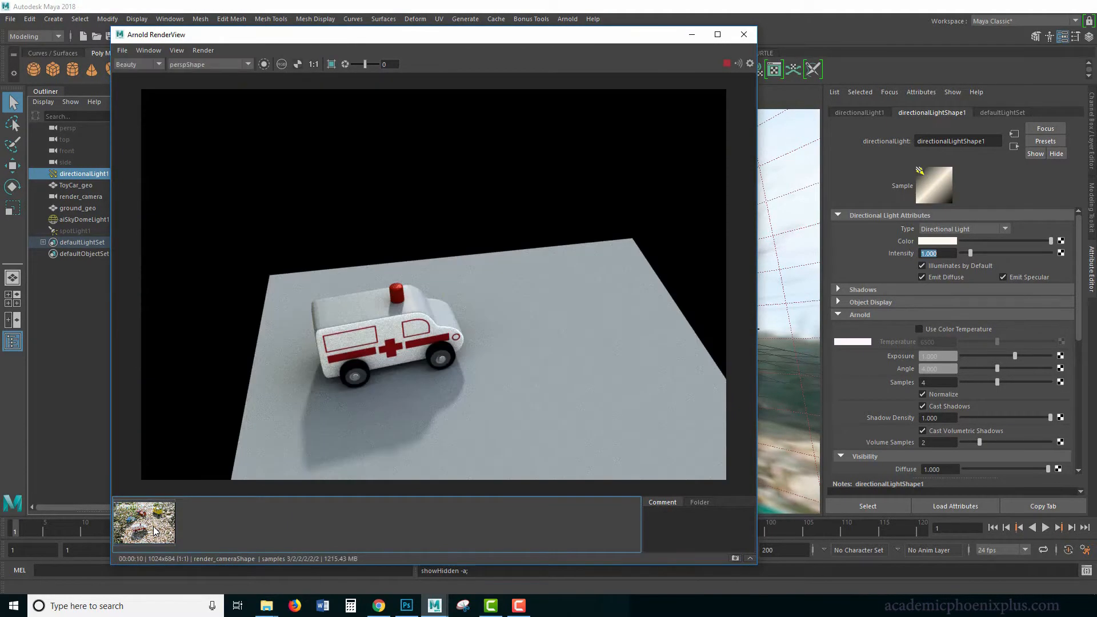
left_click(155, 531)
Try a skydome light Intensity of 2 and return to the live render
left_click(92, 220)
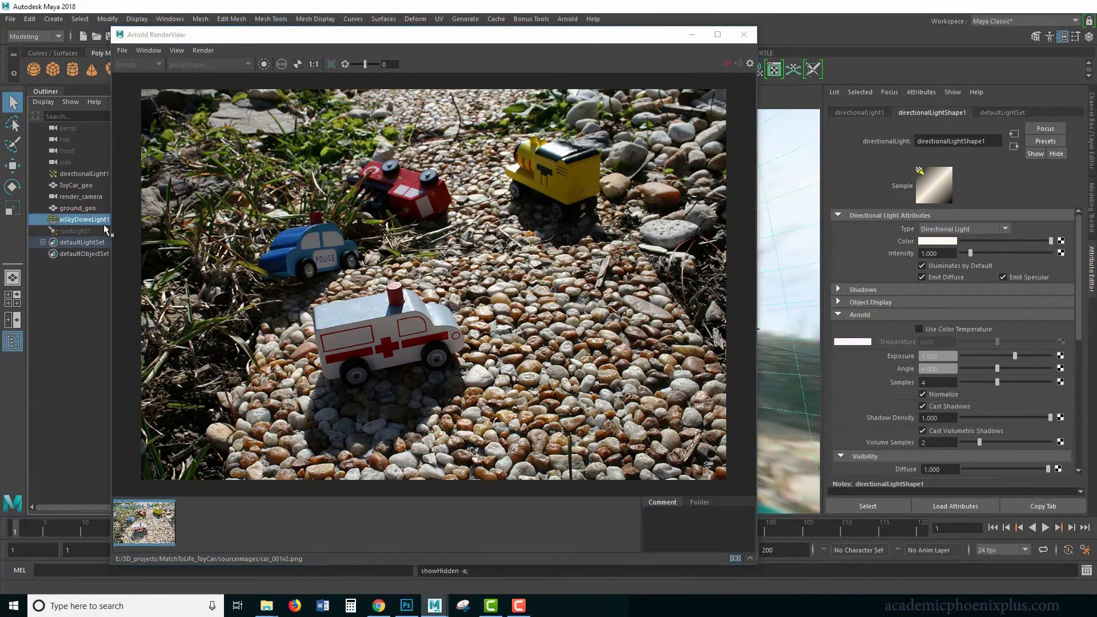
left_click(951, 244)
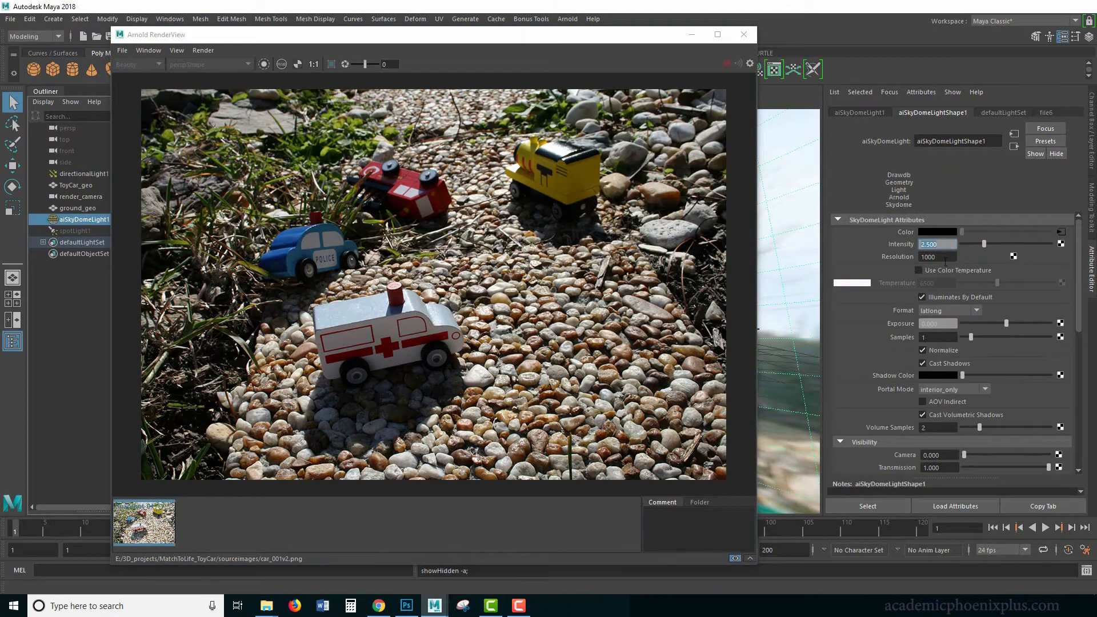
type("2")
key("Return")
left_click(127, 526)
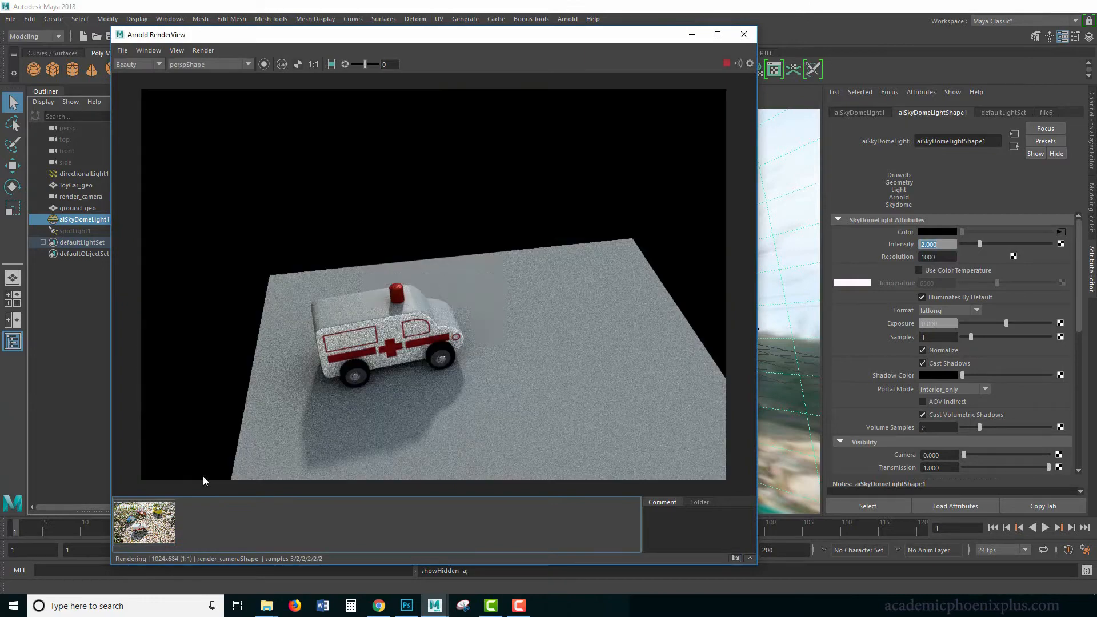
Unhide the spot light and bring up the stored reference photo for comparison
left_click(80, 232)
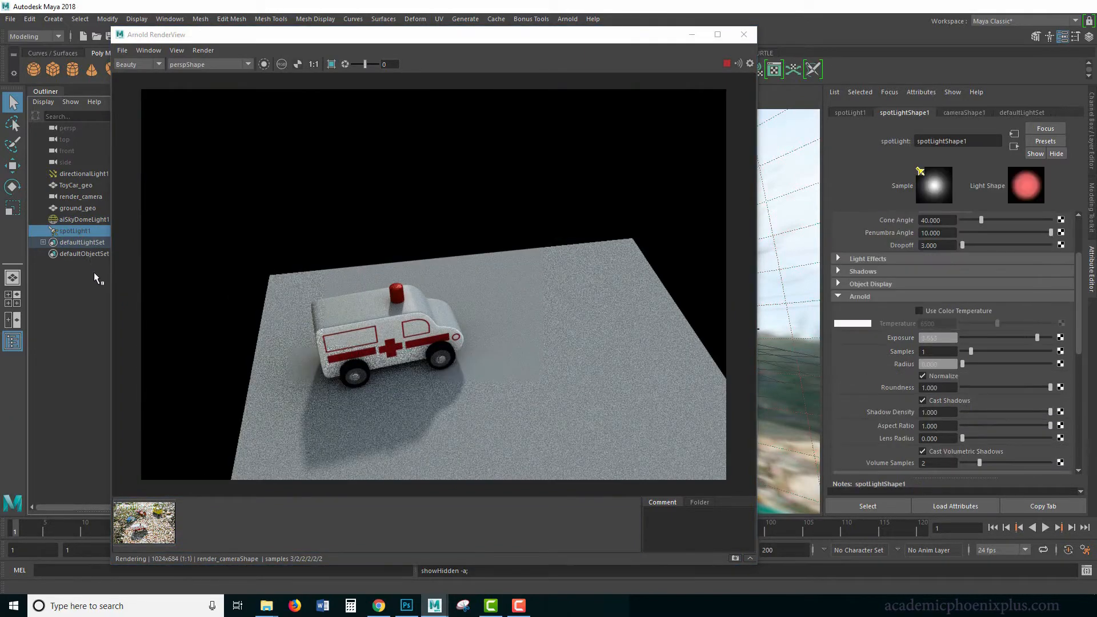
key("shift+h")
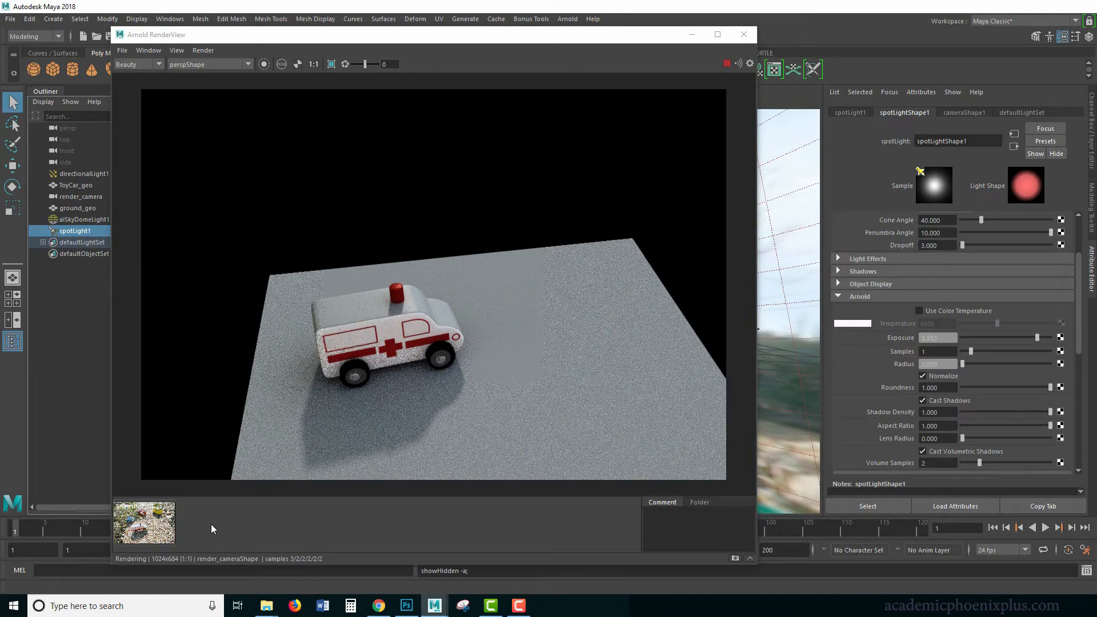
left_click(153, 536)
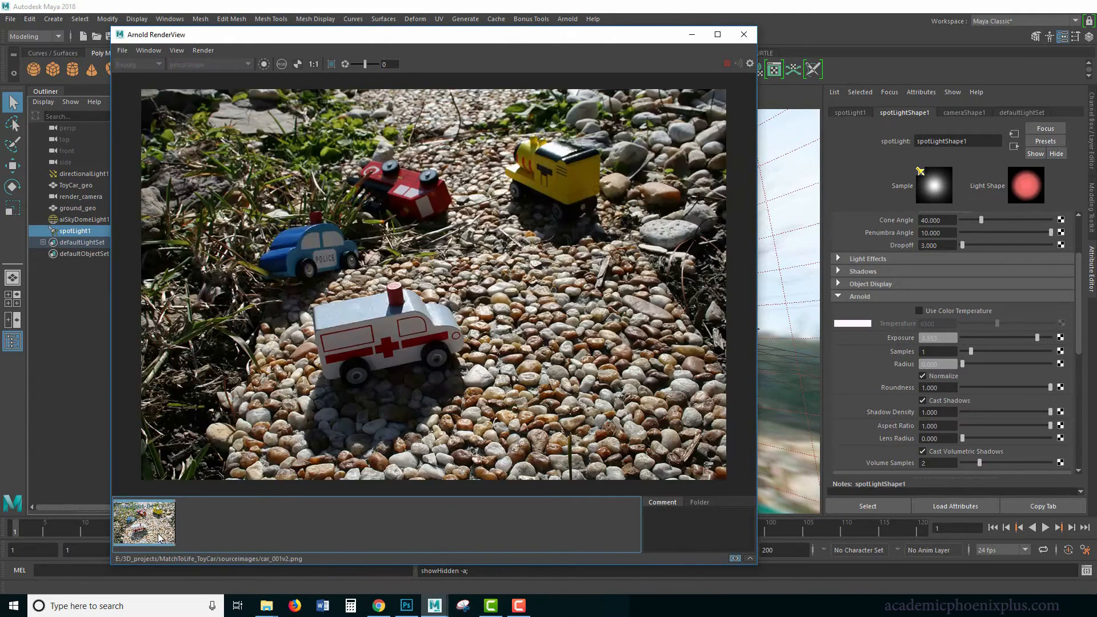
Compare the spot-lit render with the reference photo repeatedly and review the spot light's main attributes
left_click(160, 538)
left_click(157, 538)
left_click(156, 537)
left_click(157, 537)
left_click(145, 534)
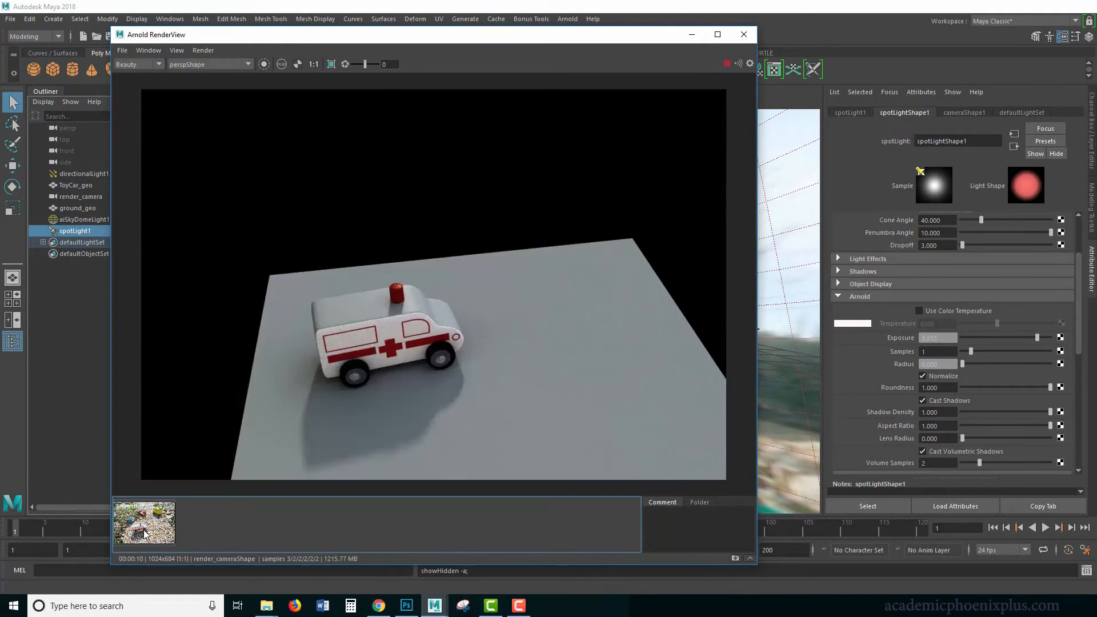
left_click(144, 534)
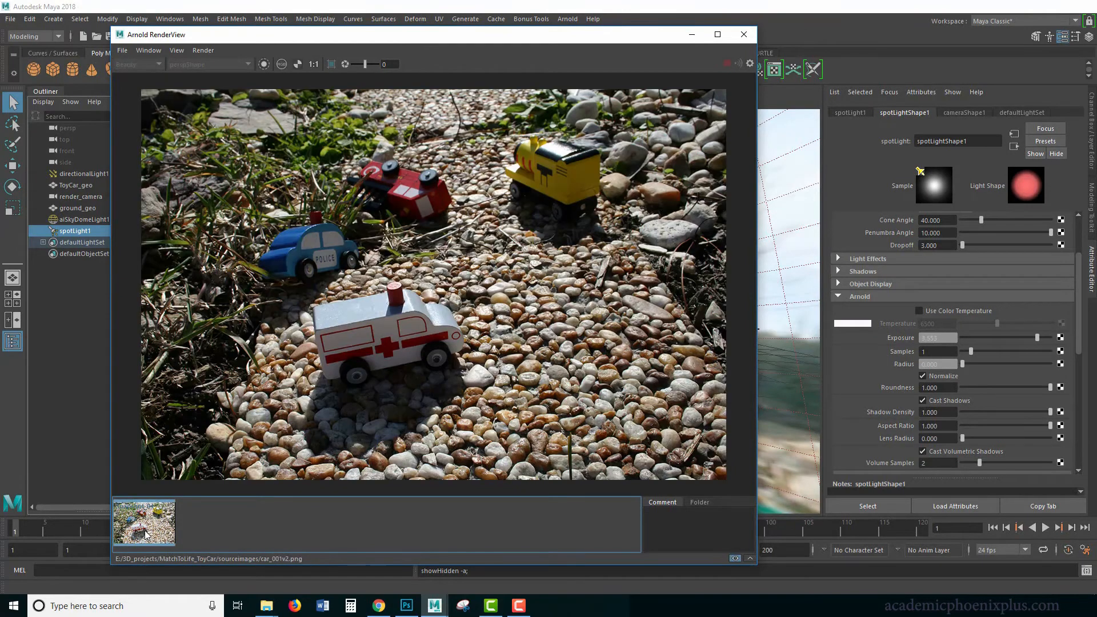
left_click(145, 533)
left_click(147, 534)
left_click(146, 534)
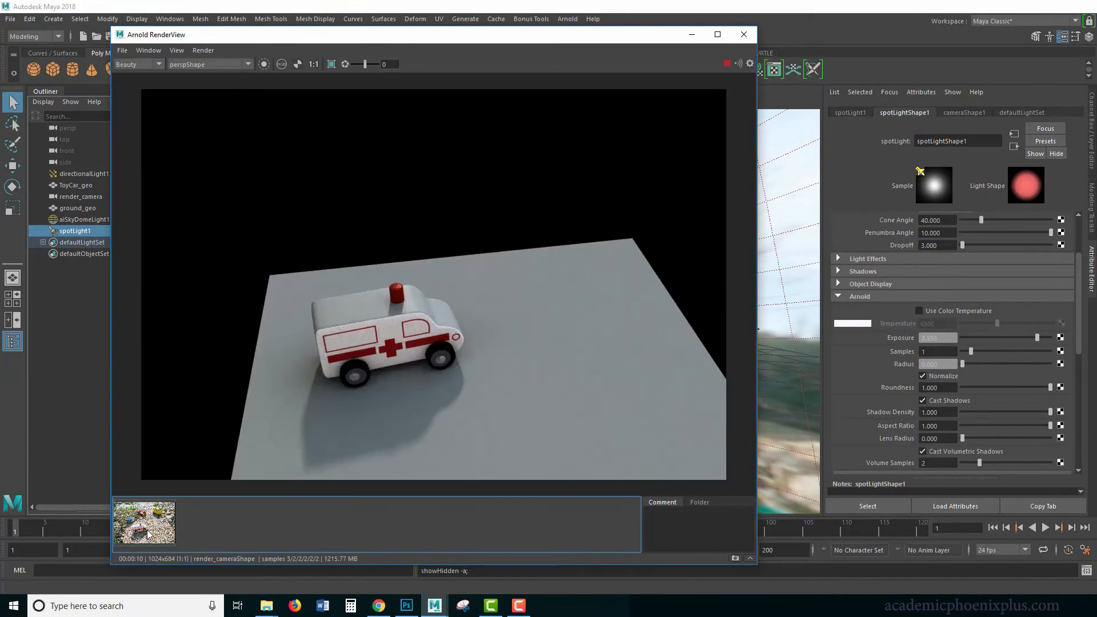
left_click(148, 535)
left_click(147, 535)
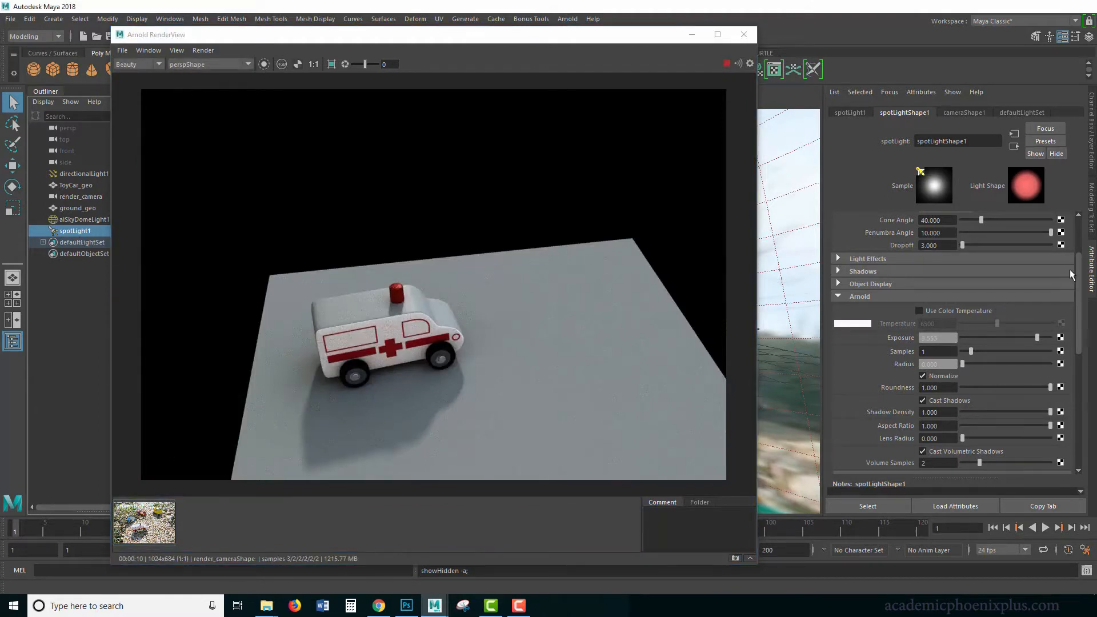
left_click_drag(1084, 278, 1083, 236)
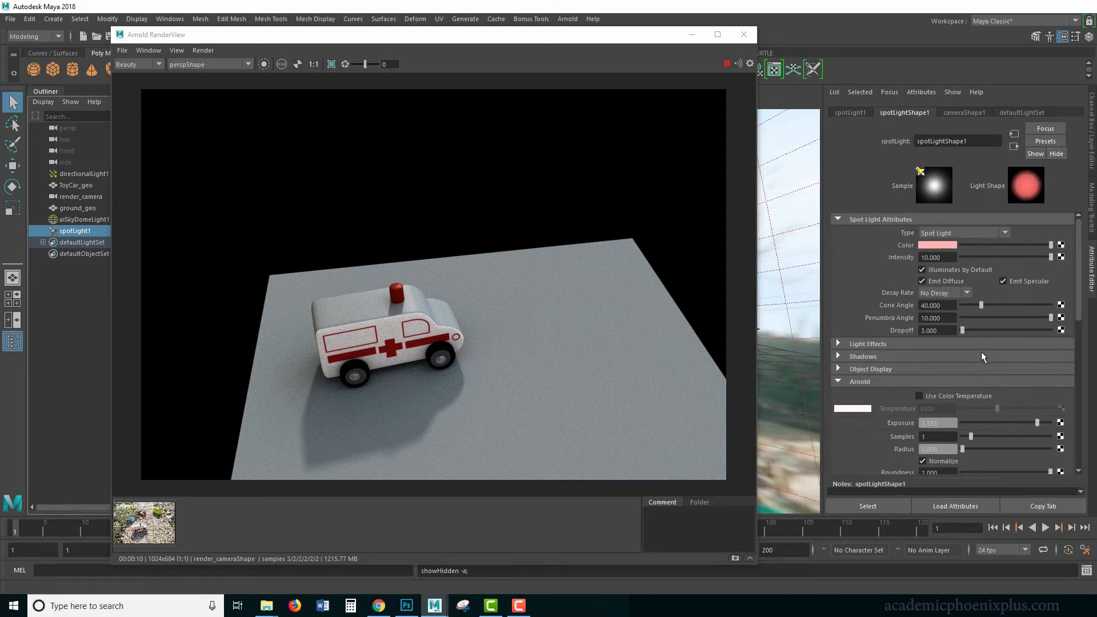
Set the skydome light's Intensity to 1.5 and compare the render with the reference photo
left_click(106, 220)
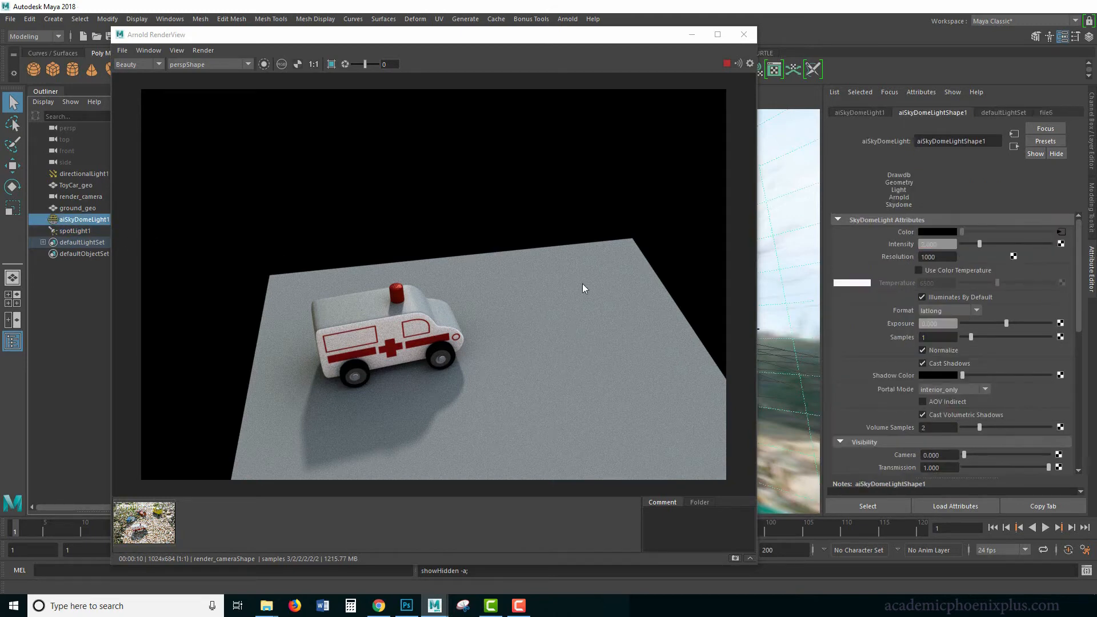
left_click(948, 244)
type("1.5")
key("Return")
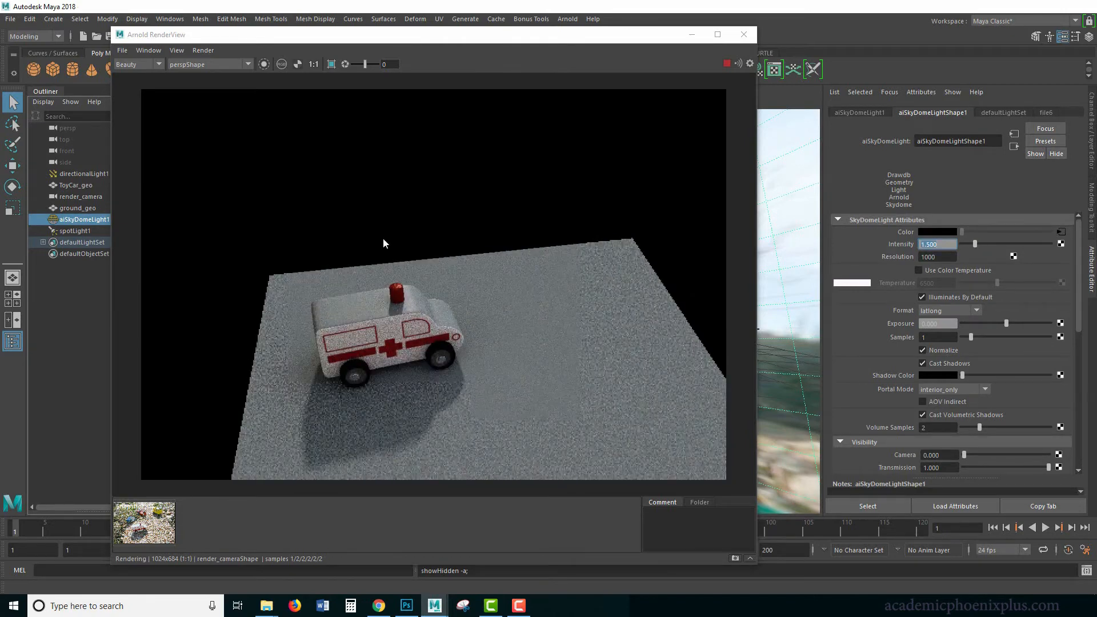
left_click(154, 522)
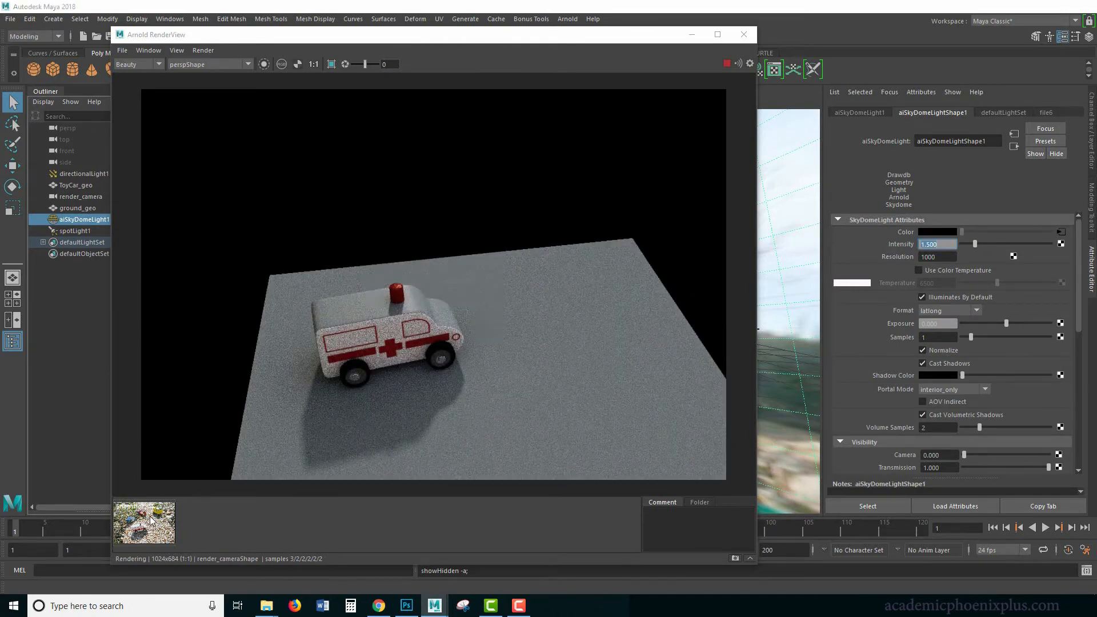
left_click(153, 522)
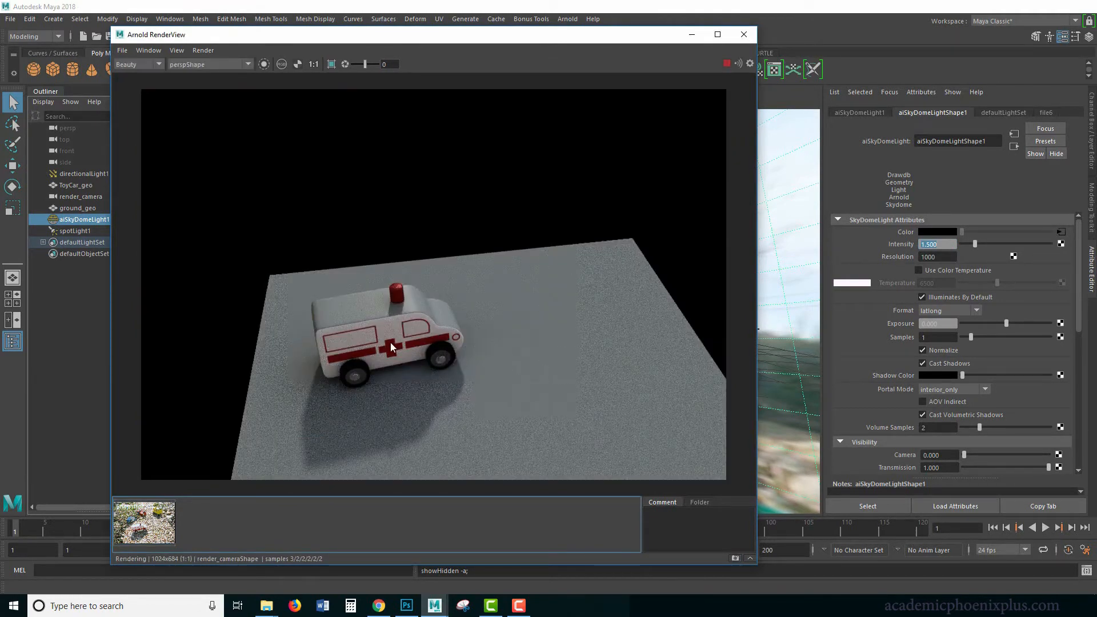
left_click(154, 516)
left_click(153, 513)
Set the directional light's Intensity to 2 and check the render against the reference photo
left_click(99, 173)
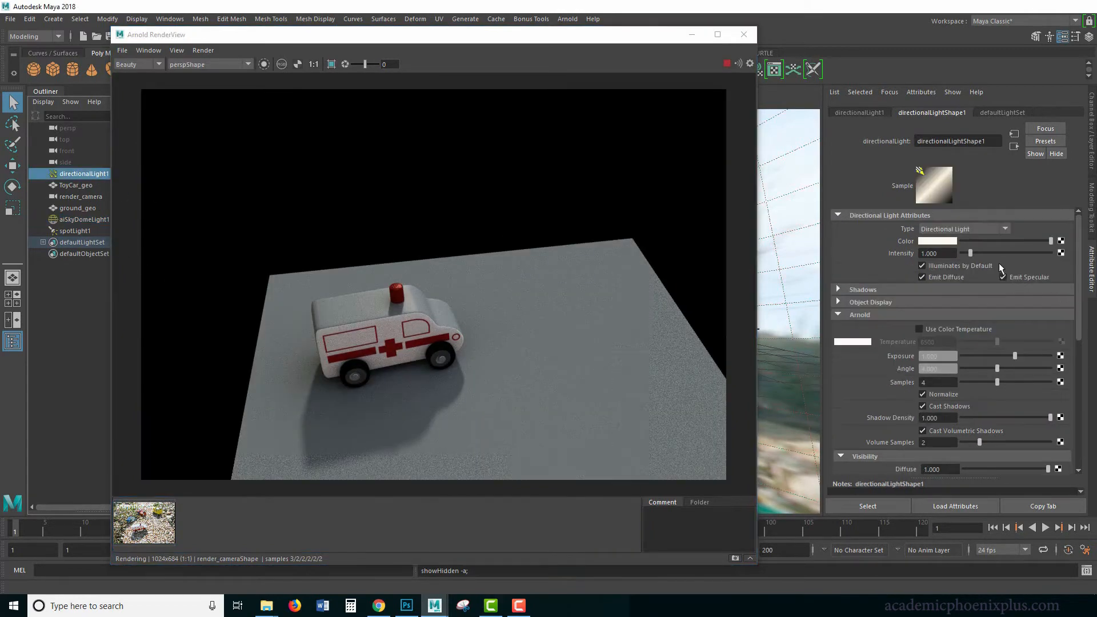
left_click_drag(944, 253, 897, 259)
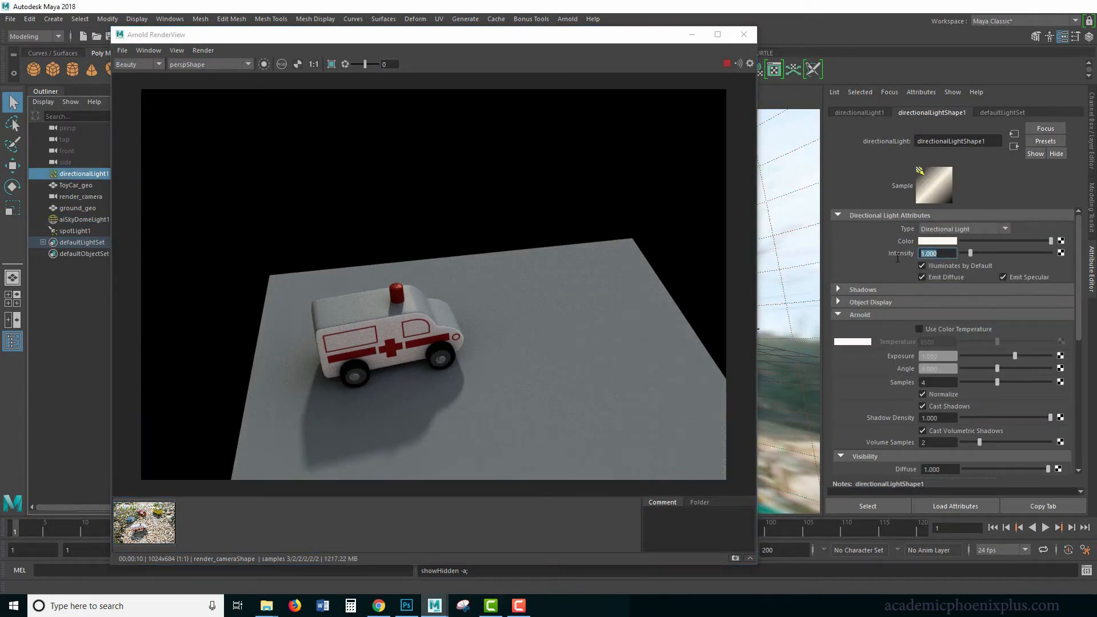
type("2")
key("Return")
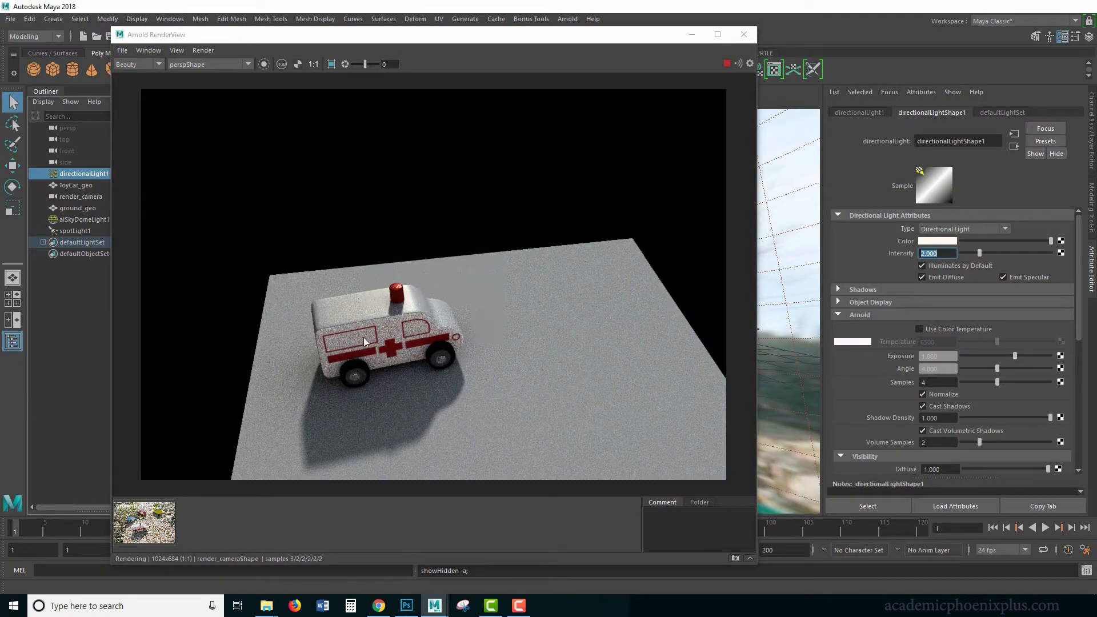
left_click(74, 220)
left_click(165, 524)
left_click(165, 524)
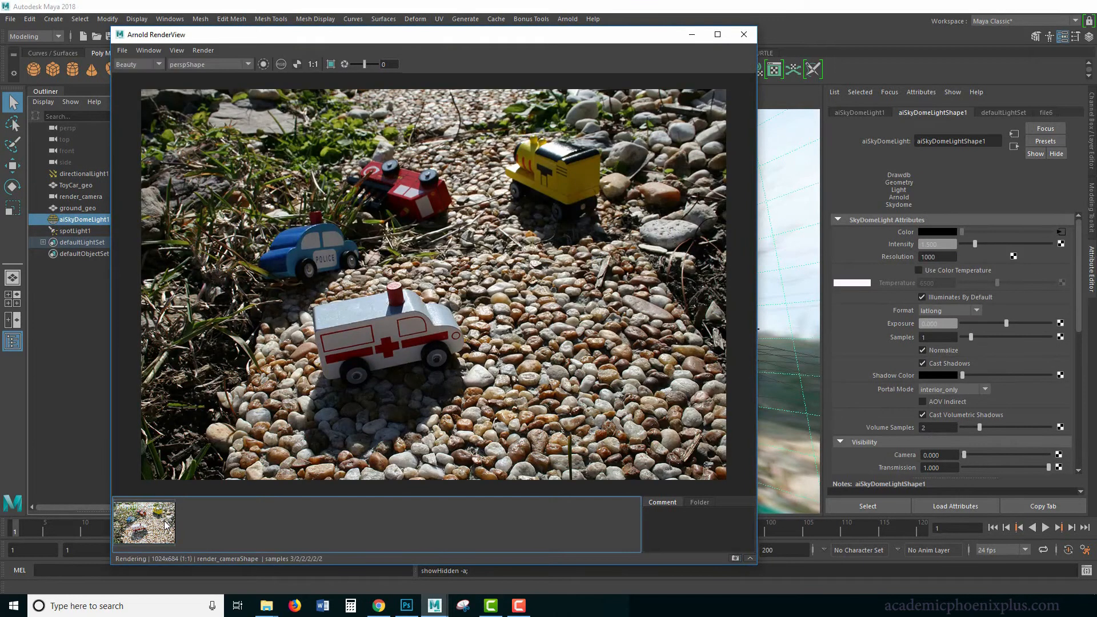
left_click(167, 524)
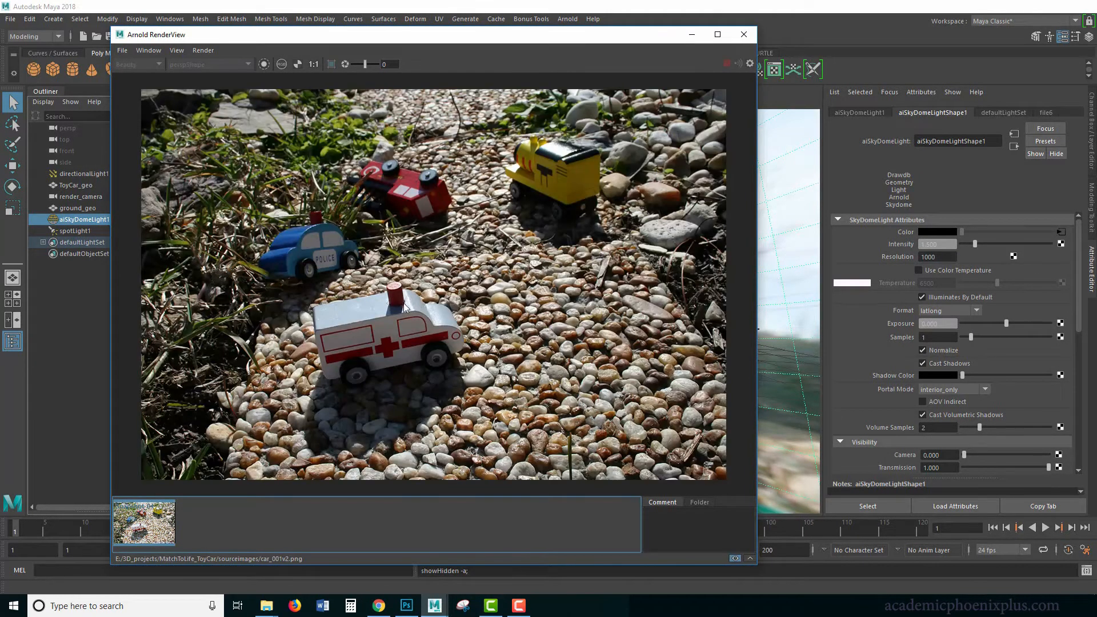
left_click(149, 517)
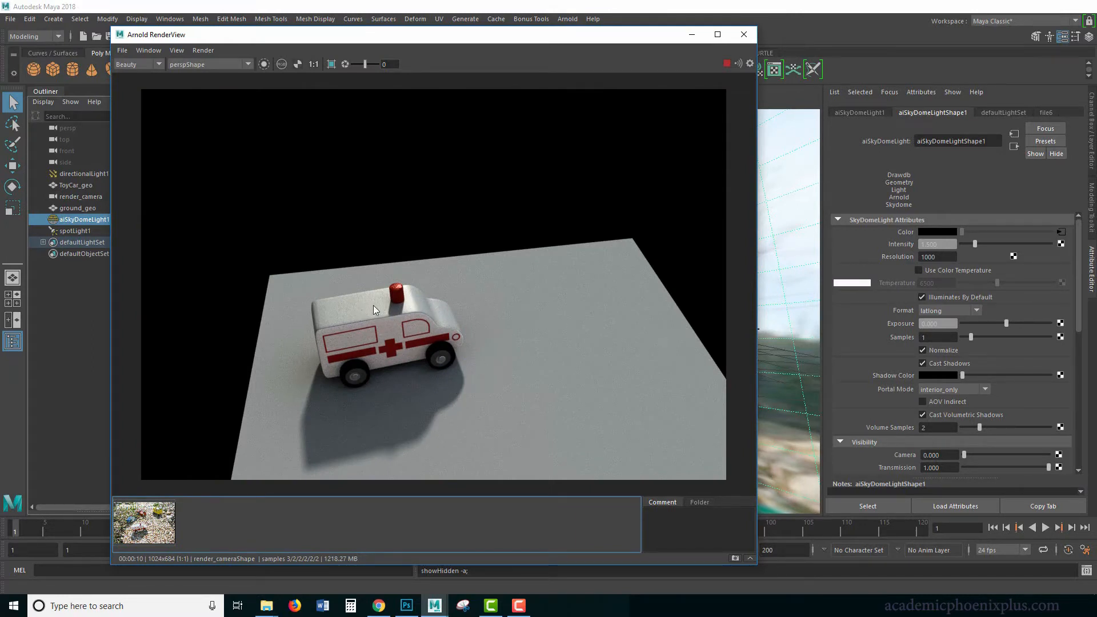
Minimize the render window, select the toy car, and show it through the persp camera
left_click(692, 34)
left_click(517, 309)
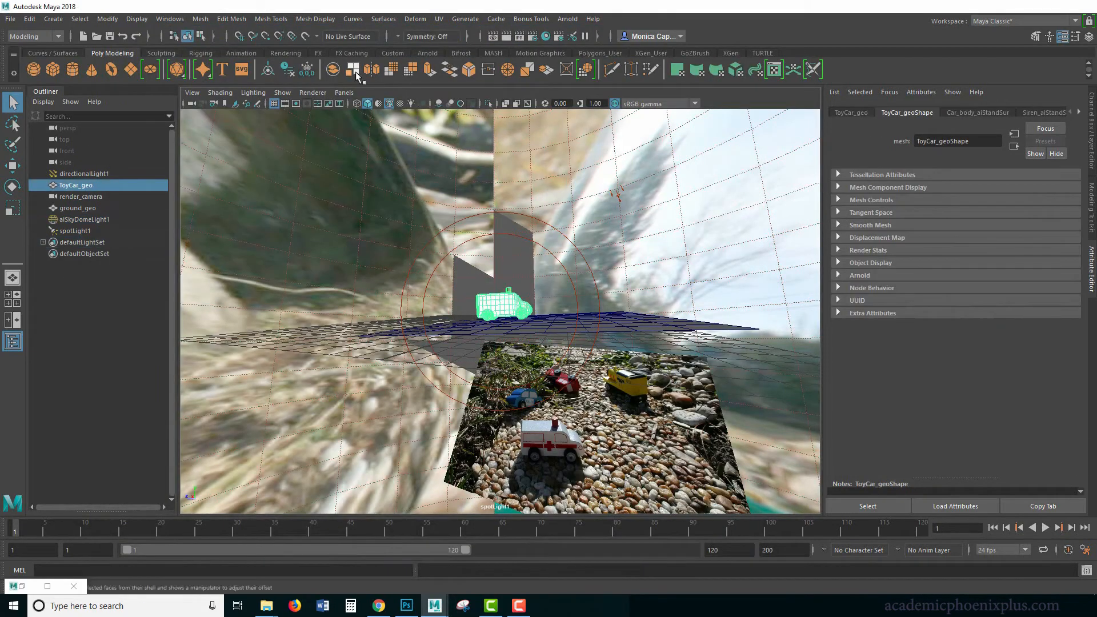
left_click(344, 92)
mouse_move(394, 104)
left_click(473, 116)
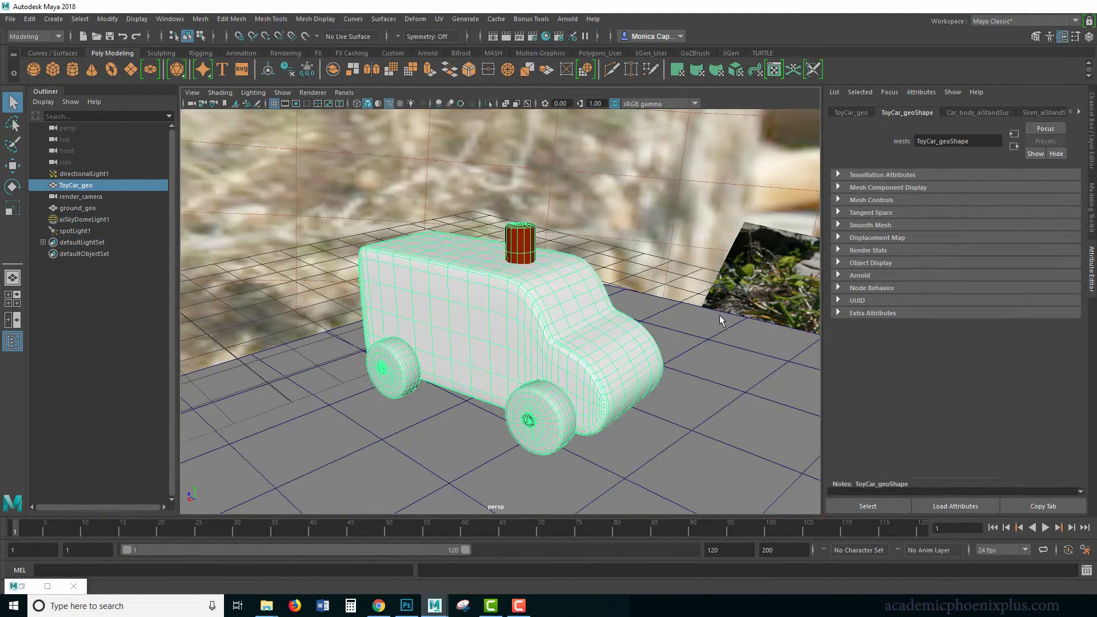
Replace the image of the car body material's color texture with CarBody_COLOR2.tif
left_click(1078, 112)
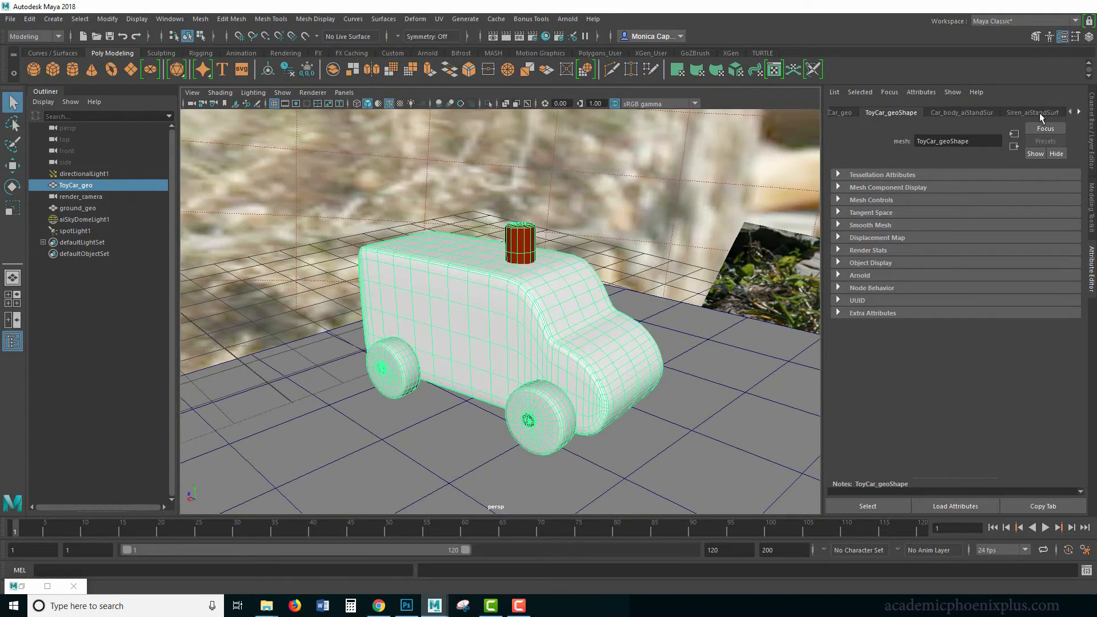
left_click(962, 112)
left_click(1062, 258)
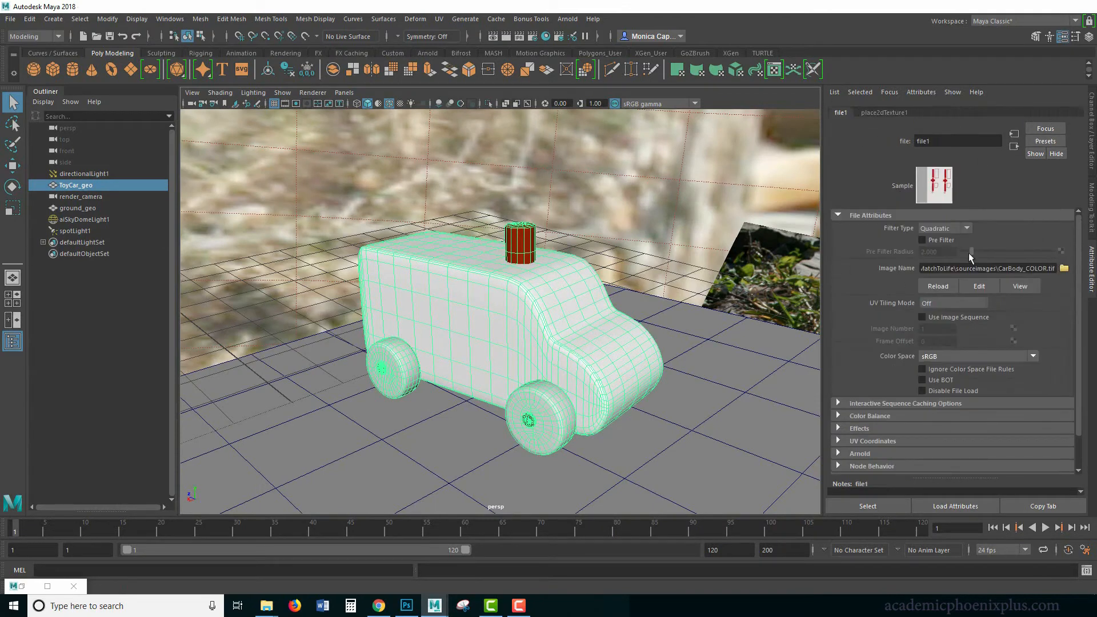
left_click(1064, 269)
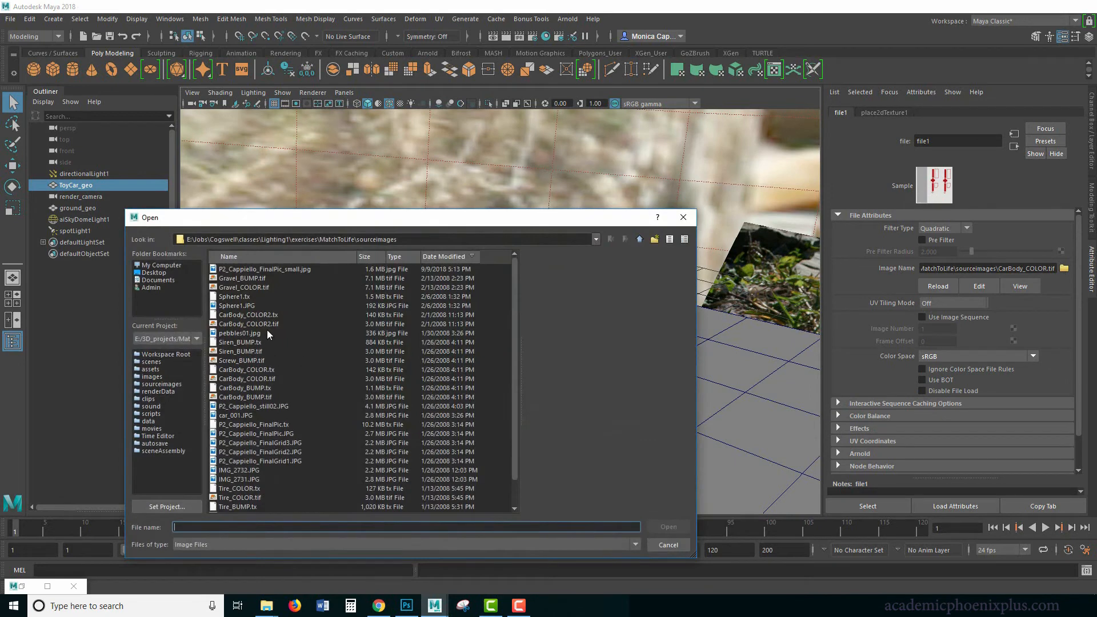
left_click(255, 324)
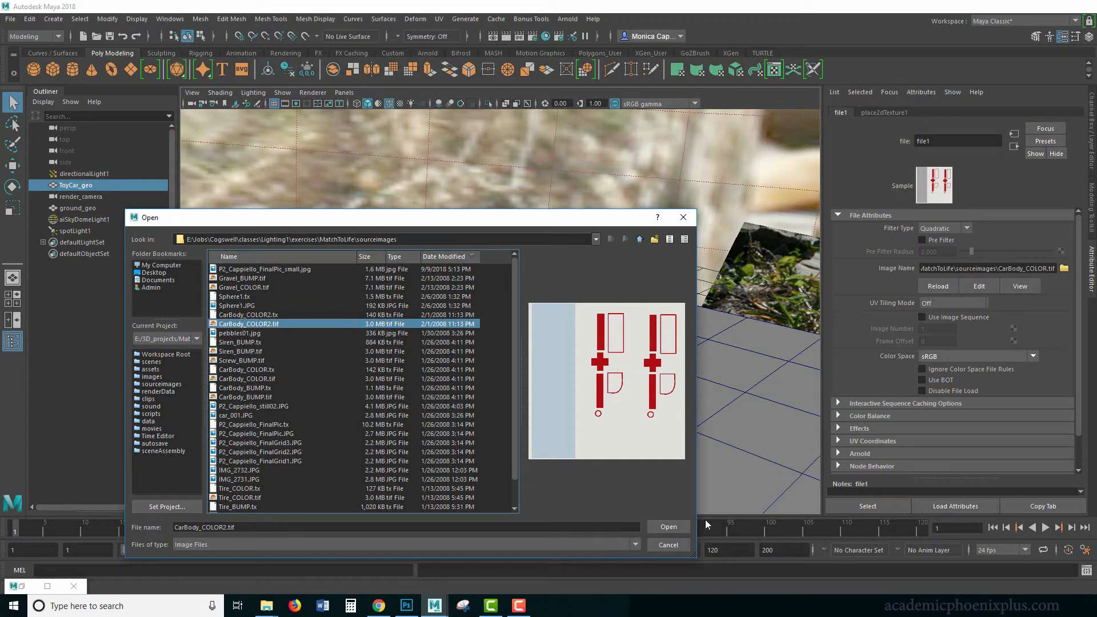
left_click(667, 527)
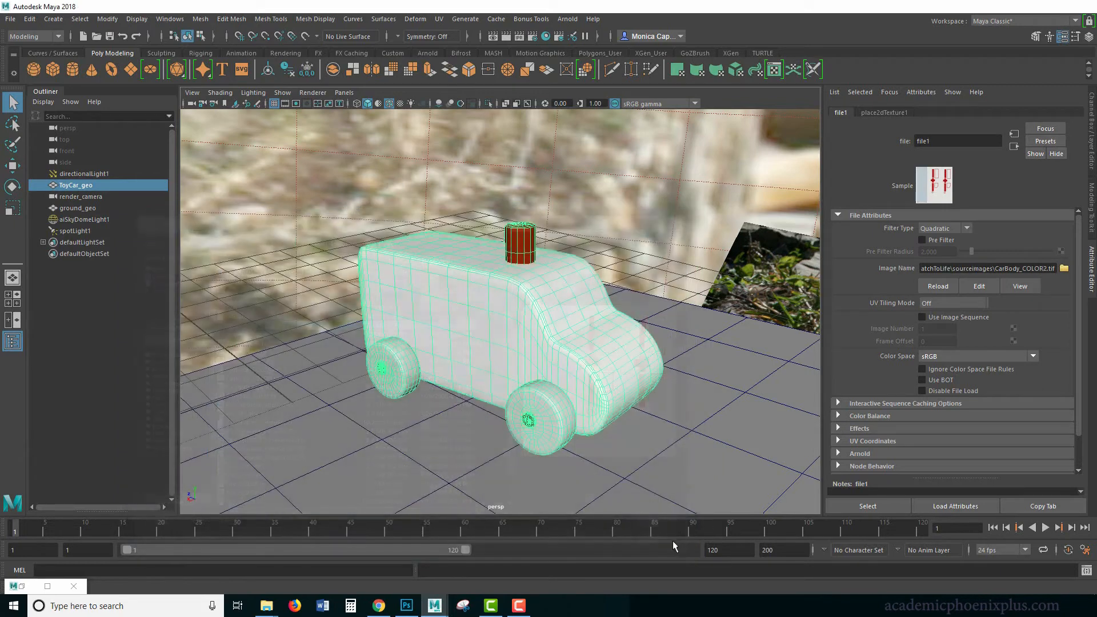
Switch the viewport back to render_camera, restart the Arnold render, and compare it with the reference photo
left_click(344, 93)
mouse_move(403, 104)
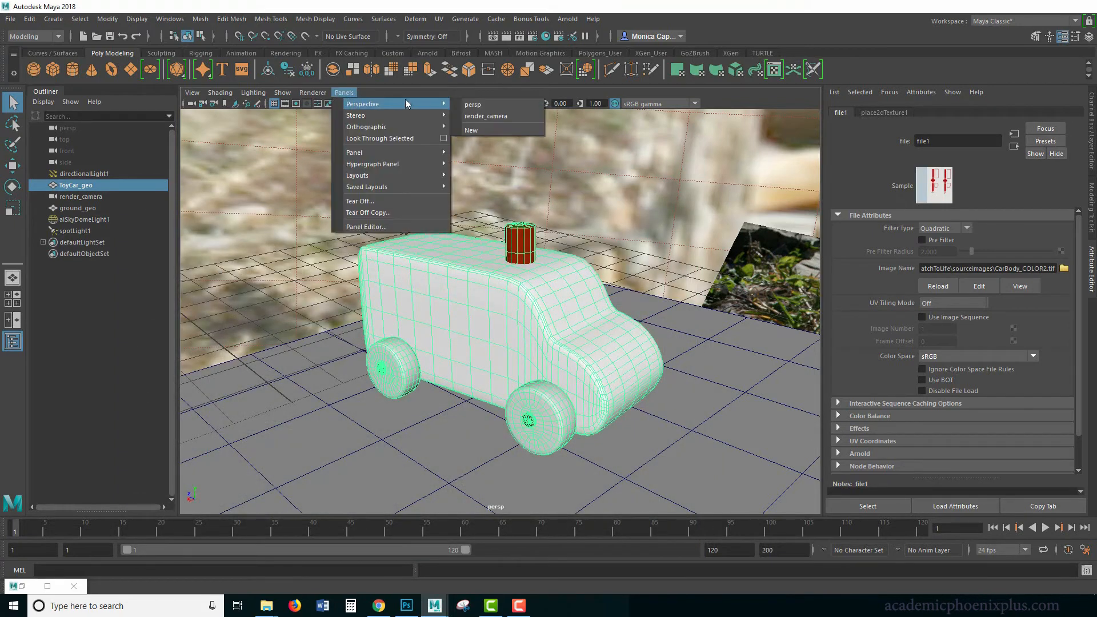
left_click(475, 115)
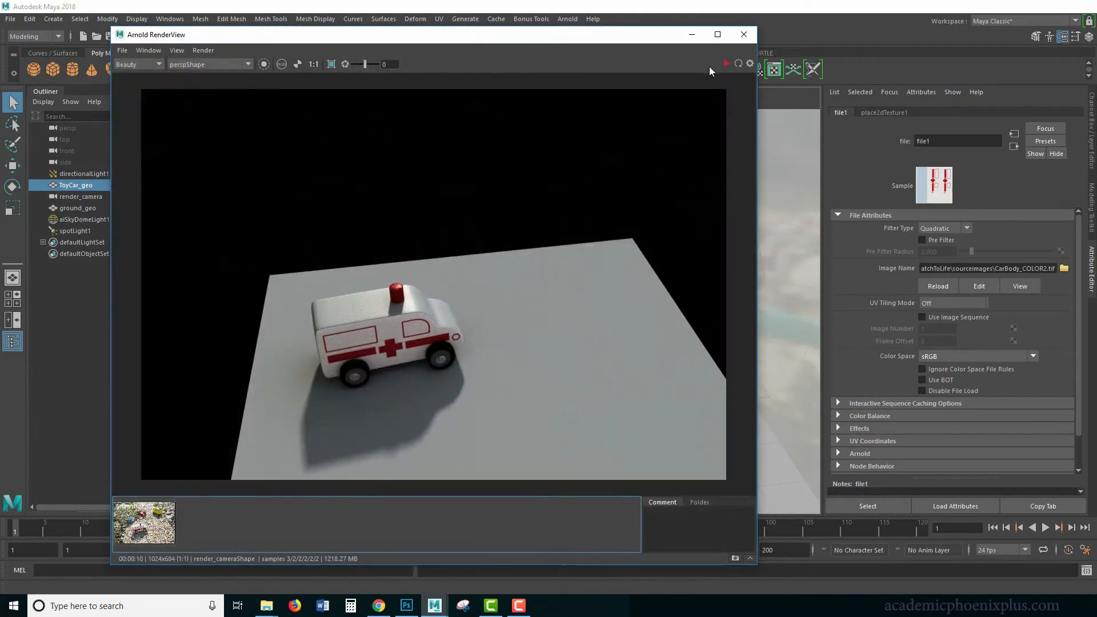
left_click(724, 63)
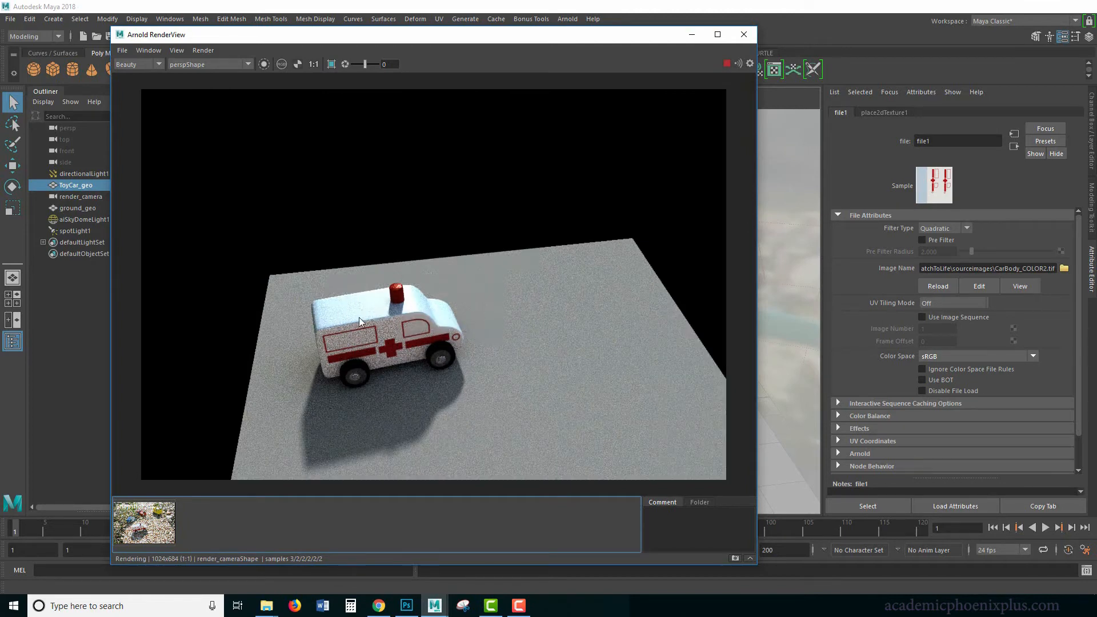
left_click(142, 529)
left_click(141, 527)
Try an Intensity of 4 on aiSkyDomeLight1, and settle on an Intensity of 1
left_click(87, 173)
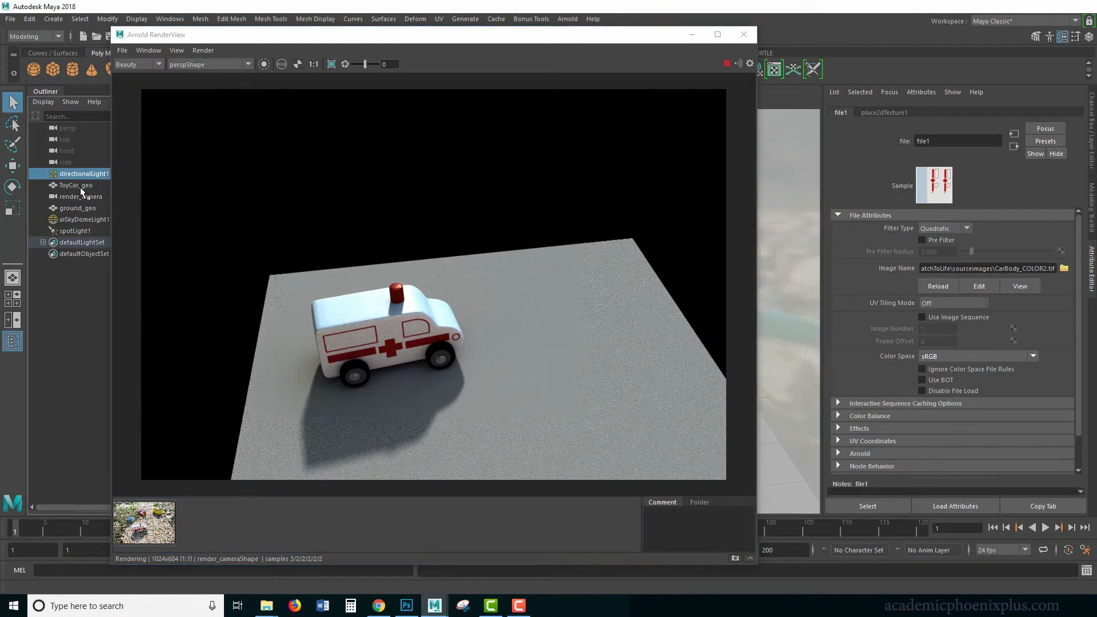
left_click(78, 219)
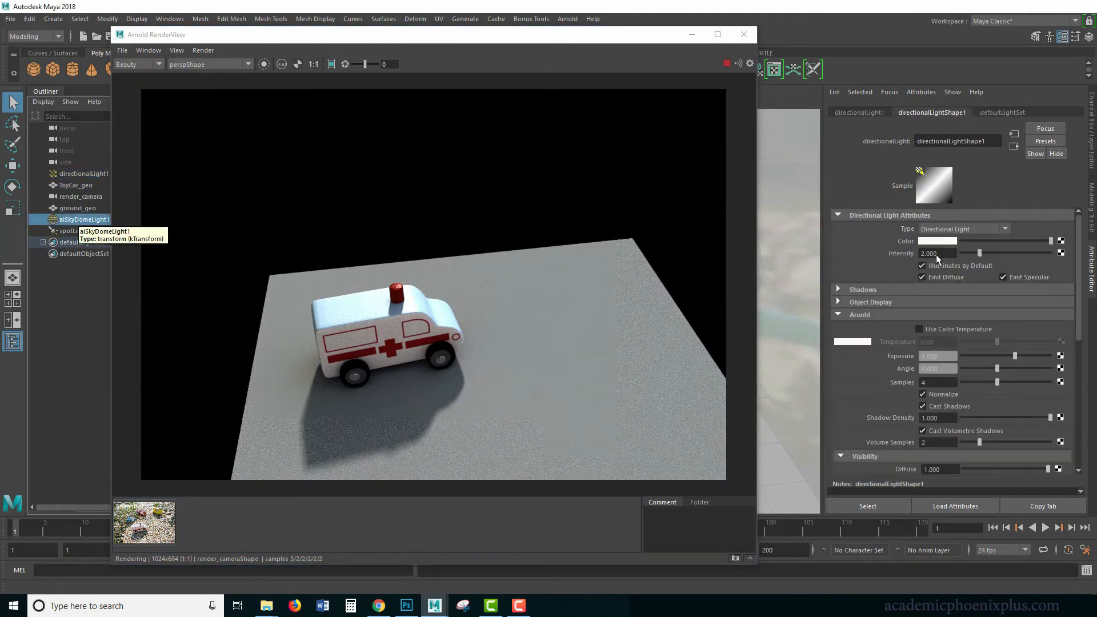
left_click(944, 256)
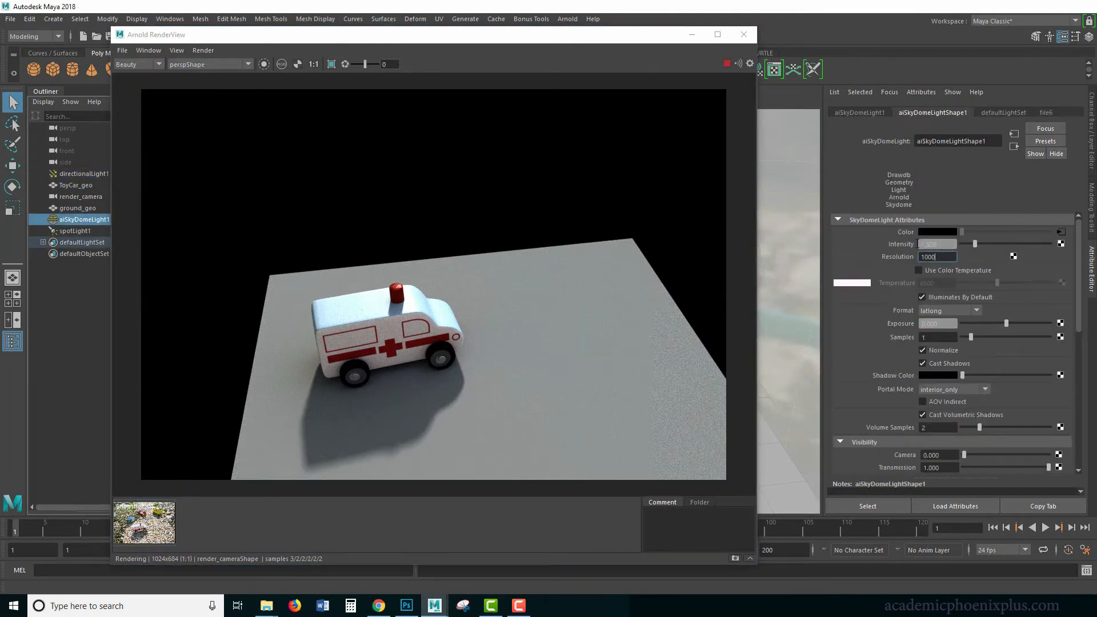
left_click_drag(942, 244, 909, 248)
type("4")
key("Return")
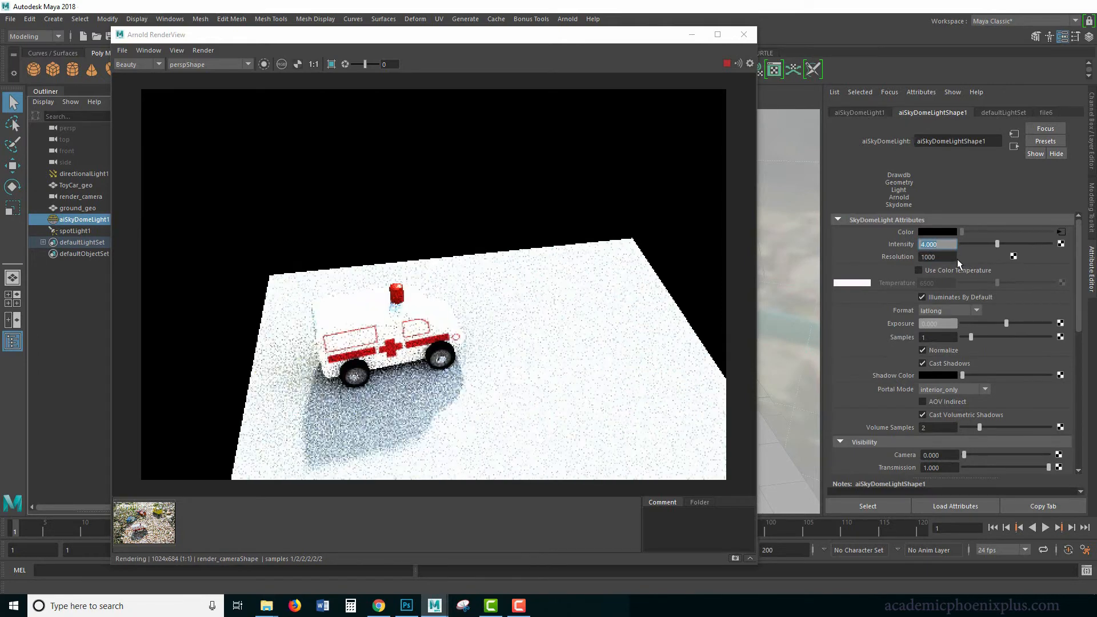
type("1")
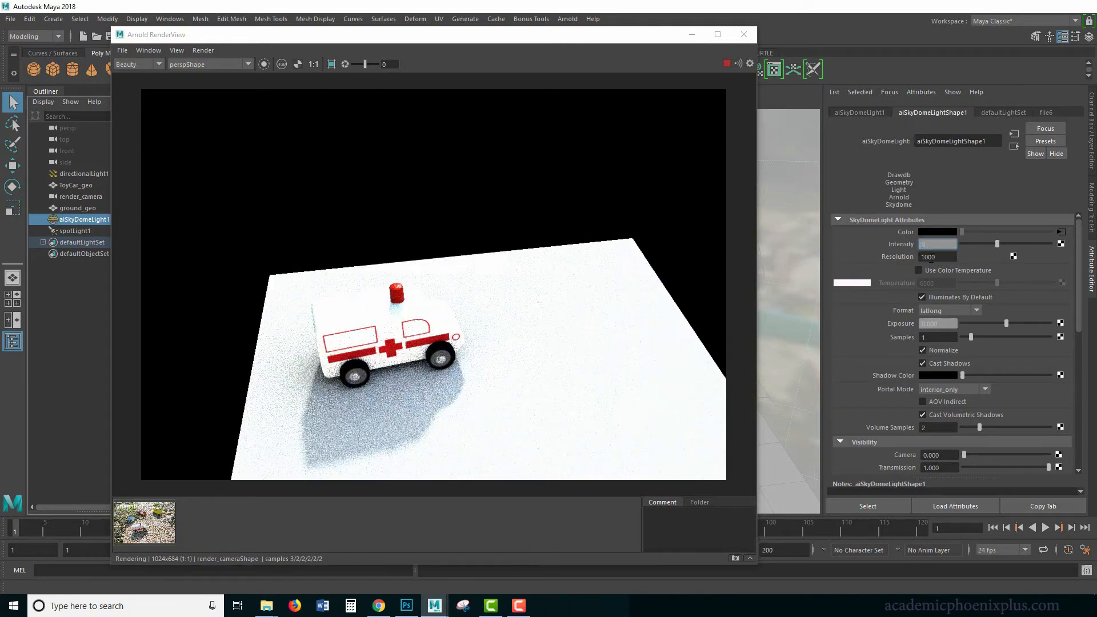
key("Return")
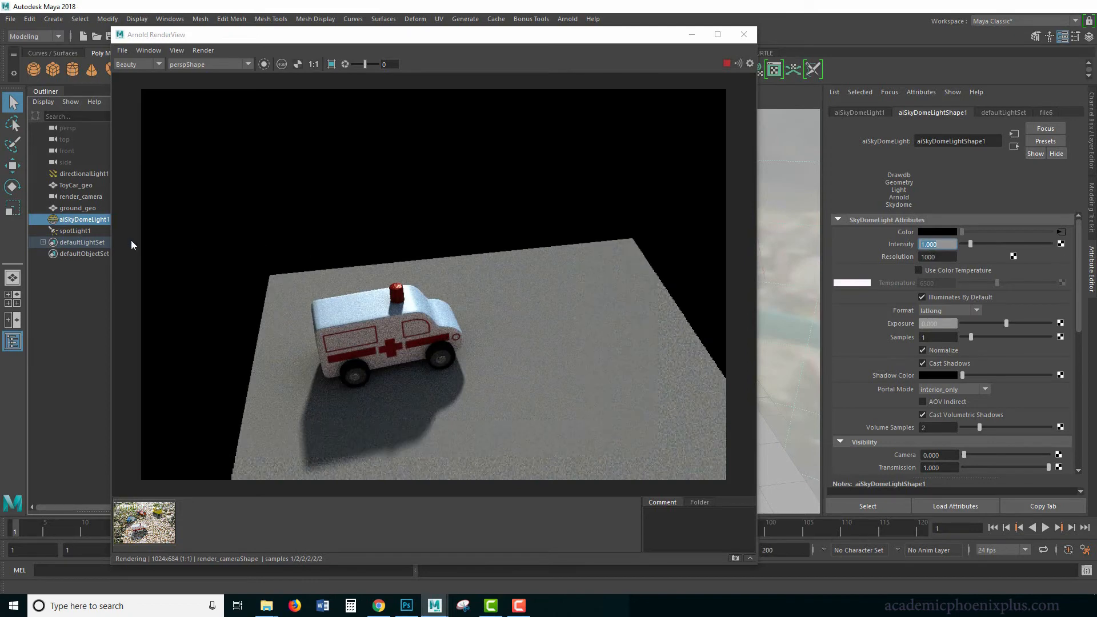
Set the directional light's Intensity to 1.5
left_click(86, 175)
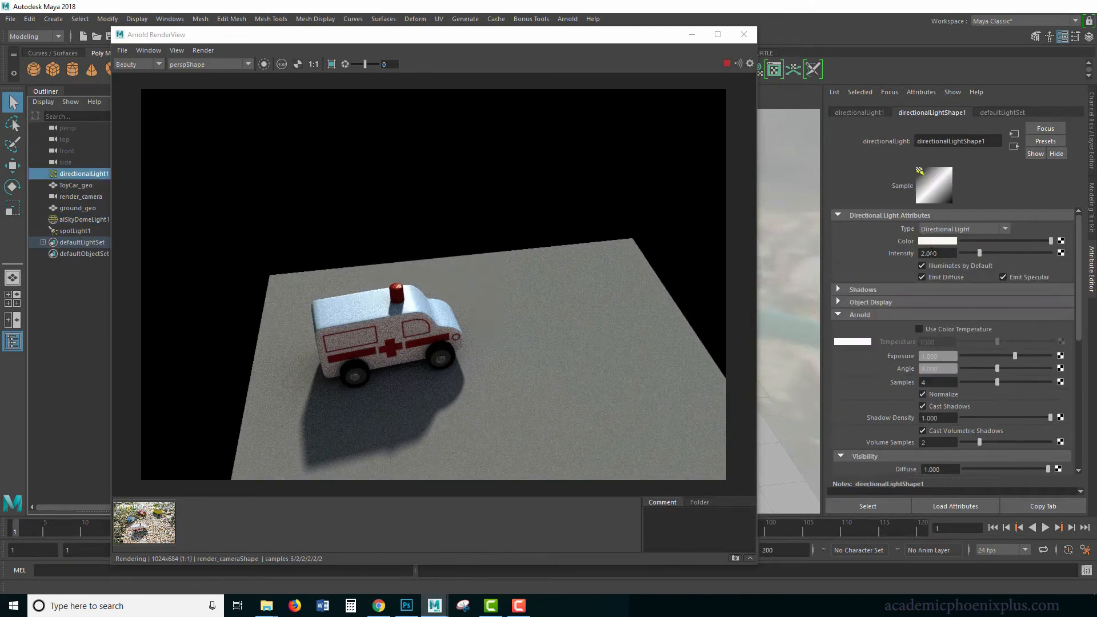
left_click_drag(947, 253, 893, 261)
type("1.5")
key("Return")
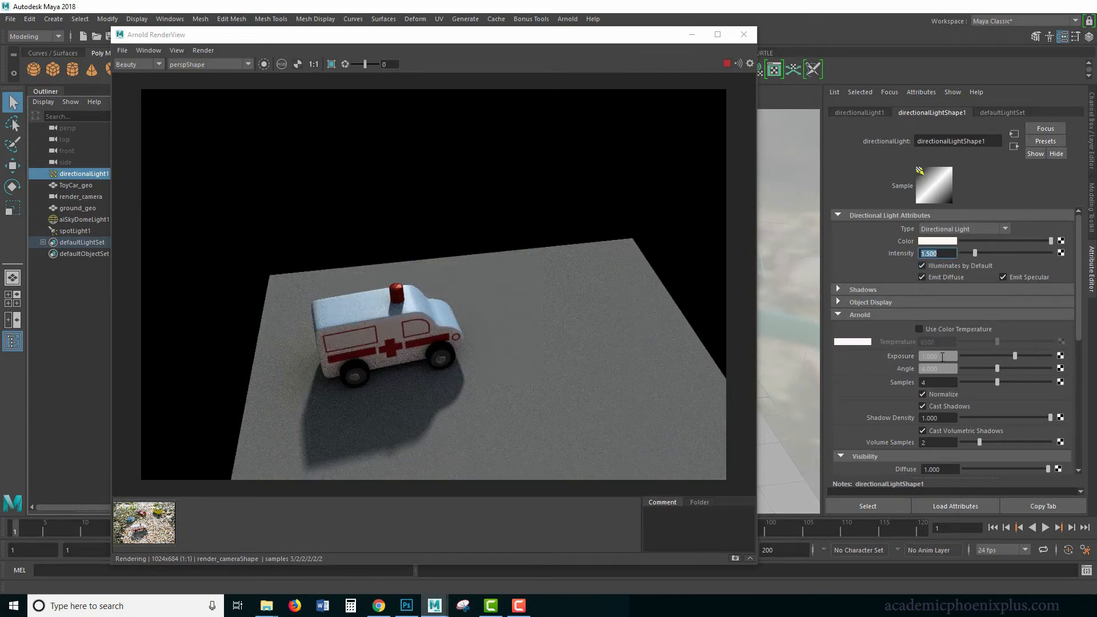
left_click_drag(943, 357, 919, 365)
Compare the render repeatedly with the car_001v2.png reference photo, examining the brightness and shading of the ambulance and its shadow
left_click(146, 525)
left_click(151, 525)
left_click(154, 523)
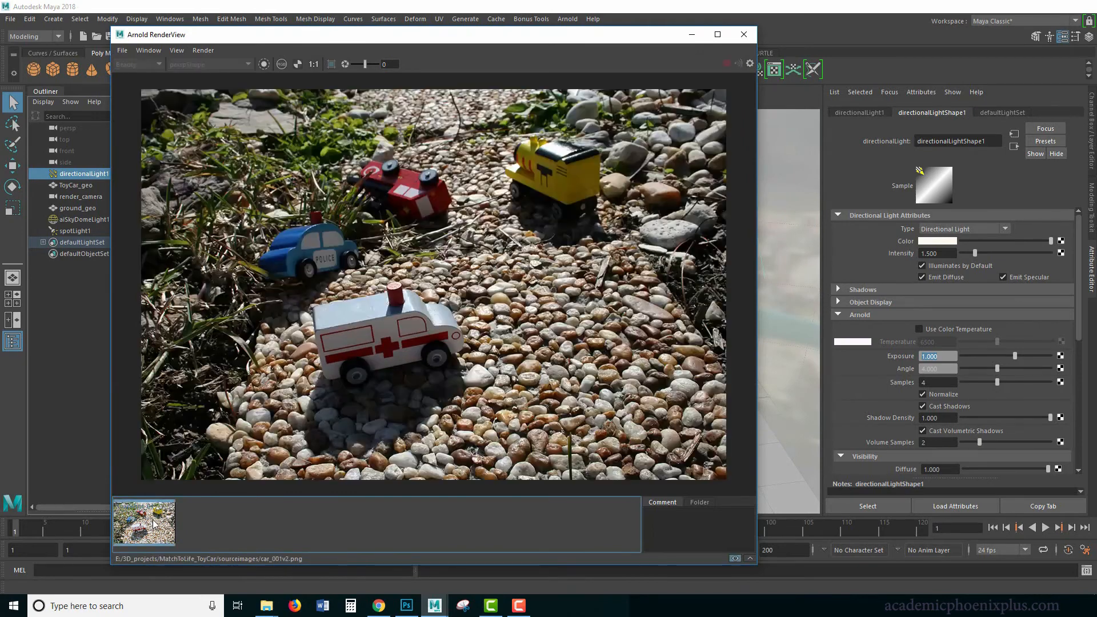
left_click(153, 522)
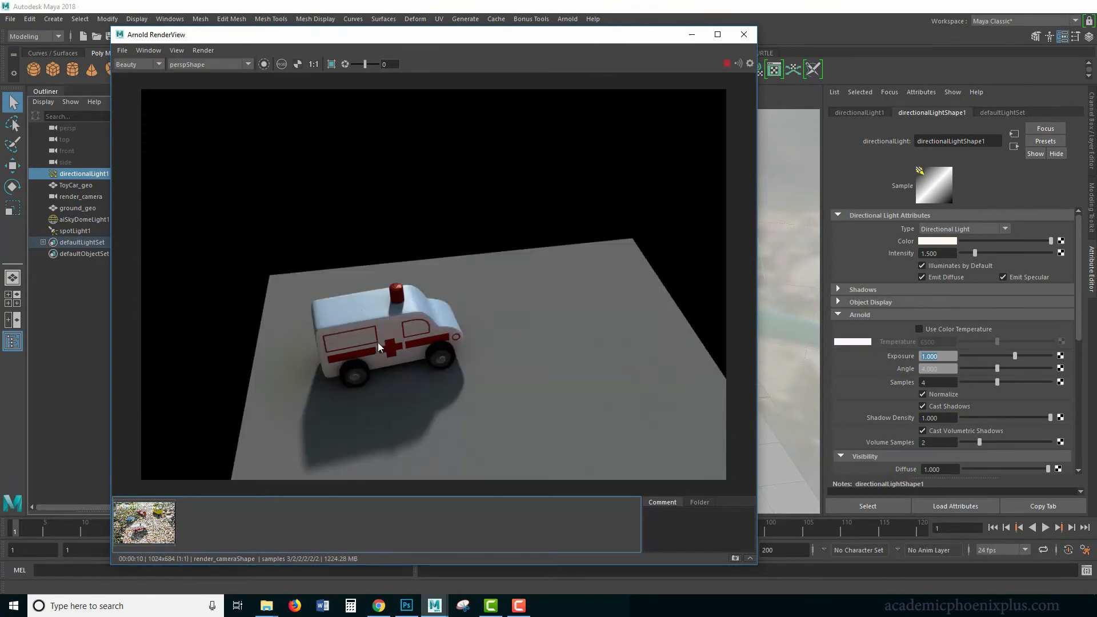
left_click(162, 521)
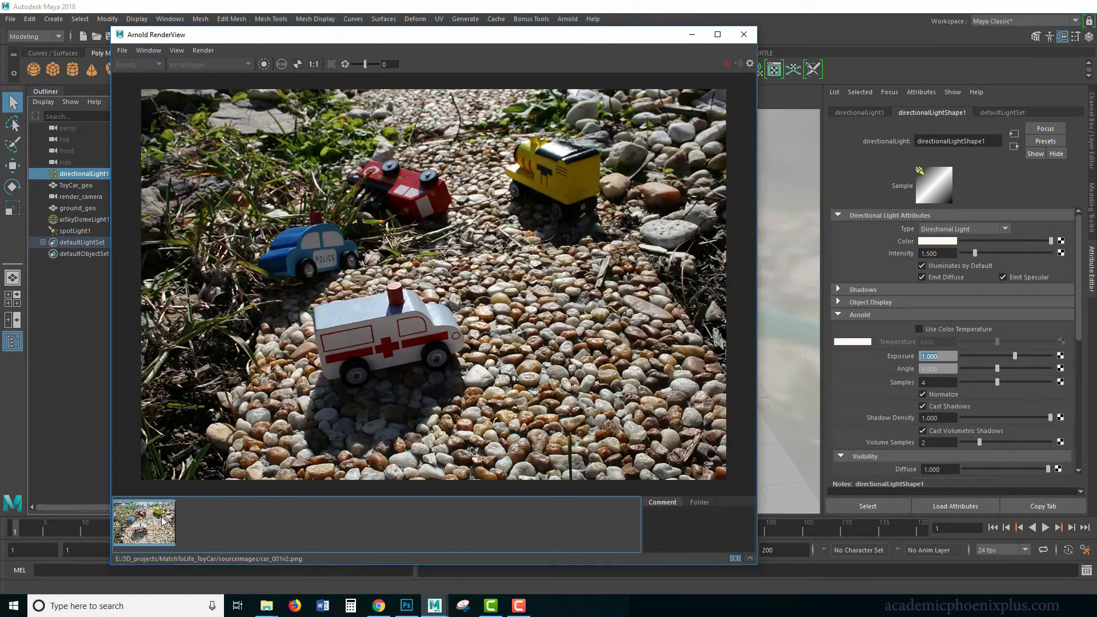
left_click(160, 521)
left_click(158, 522)
left_click(152, 511)
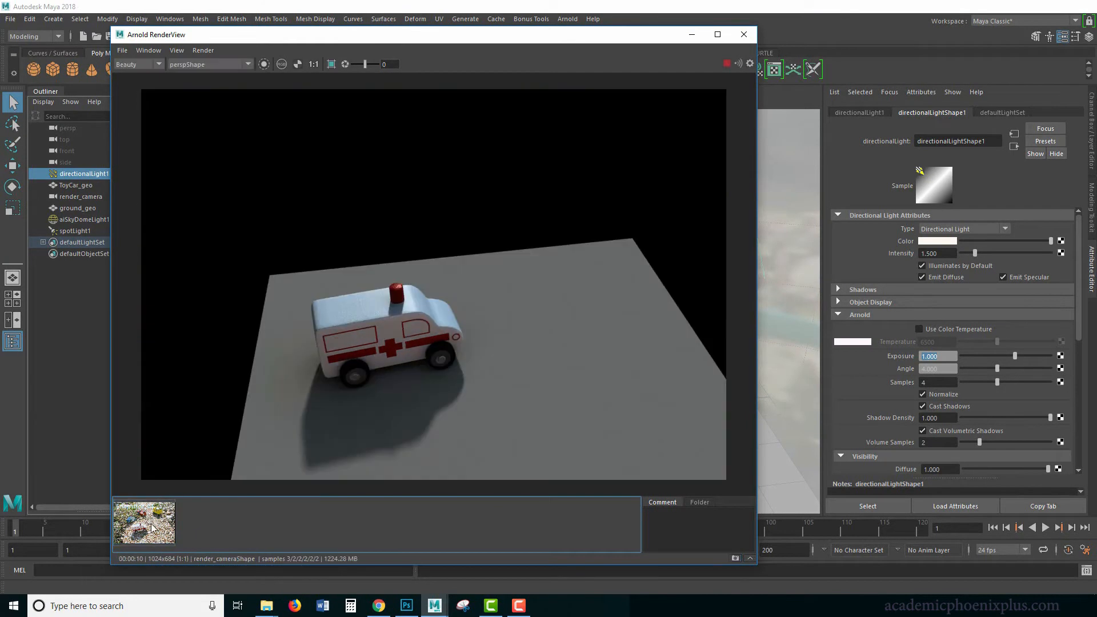
left_click(158, 533)
left_click(158, 534)
left_click(144, 530)
left_click(143, 531)
left_click(136, 533)
left_click(136, 534)
left_click(137, 537)
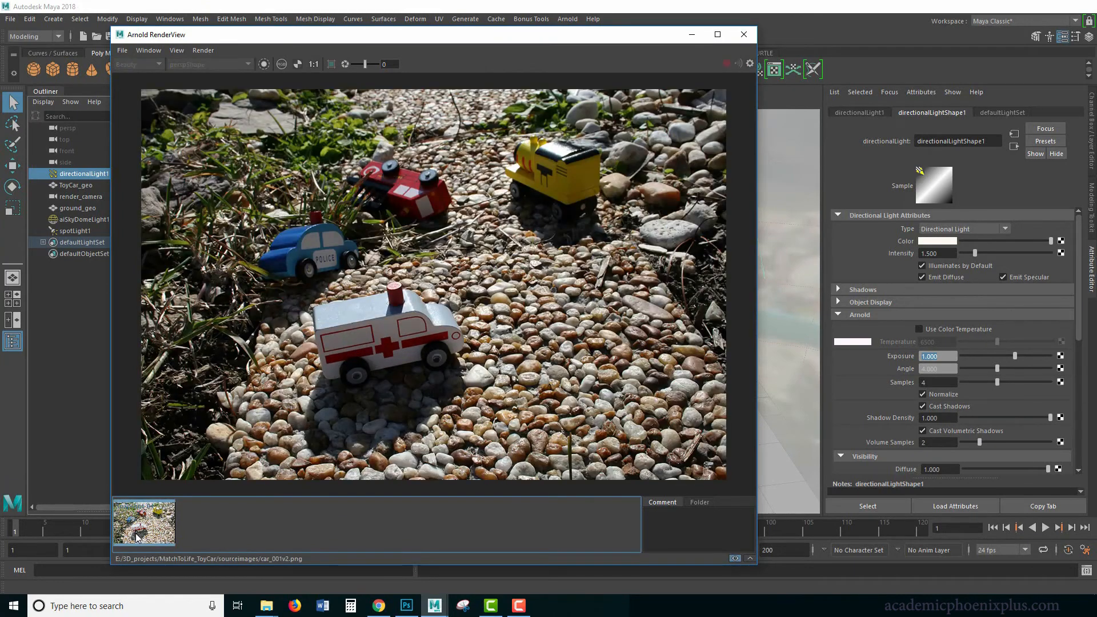
left_click(137, 537)
left_click(137, 537)
left_click(159, 522)
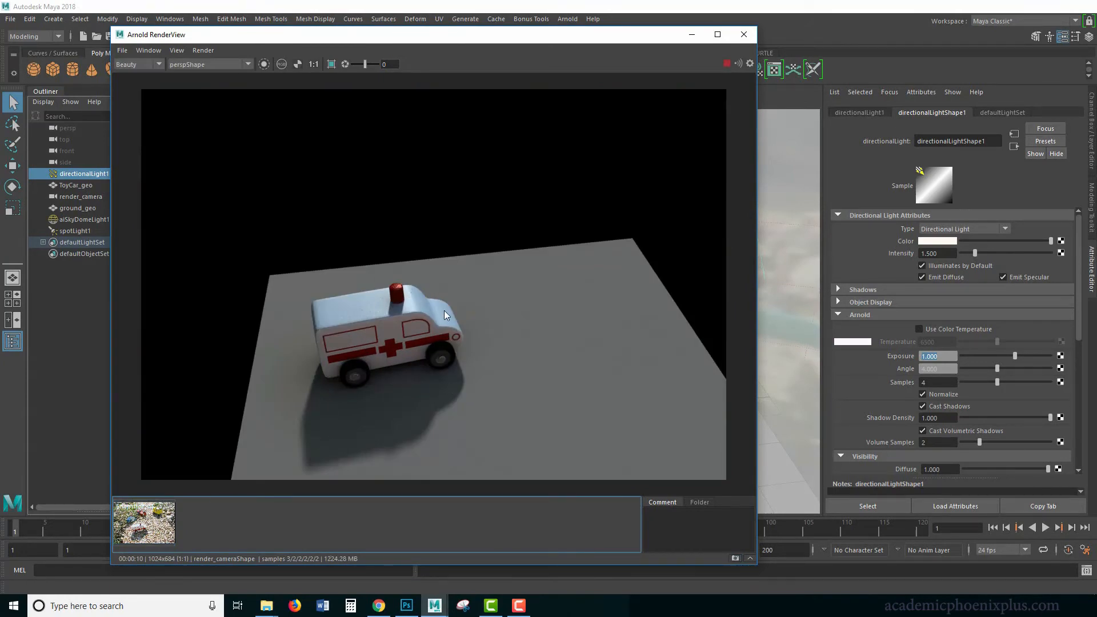
left_click(156, 522)
left_click(154, 524)
left_click(154, 526)
left_click(150, 527)
left_click(149, 527)
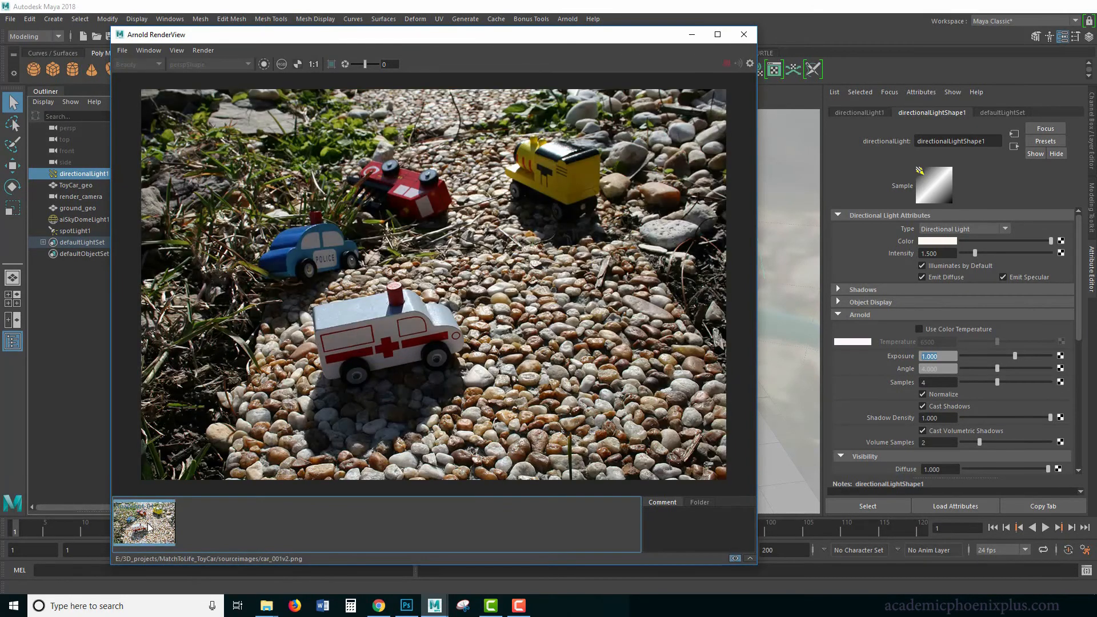
left_click(148, 529)
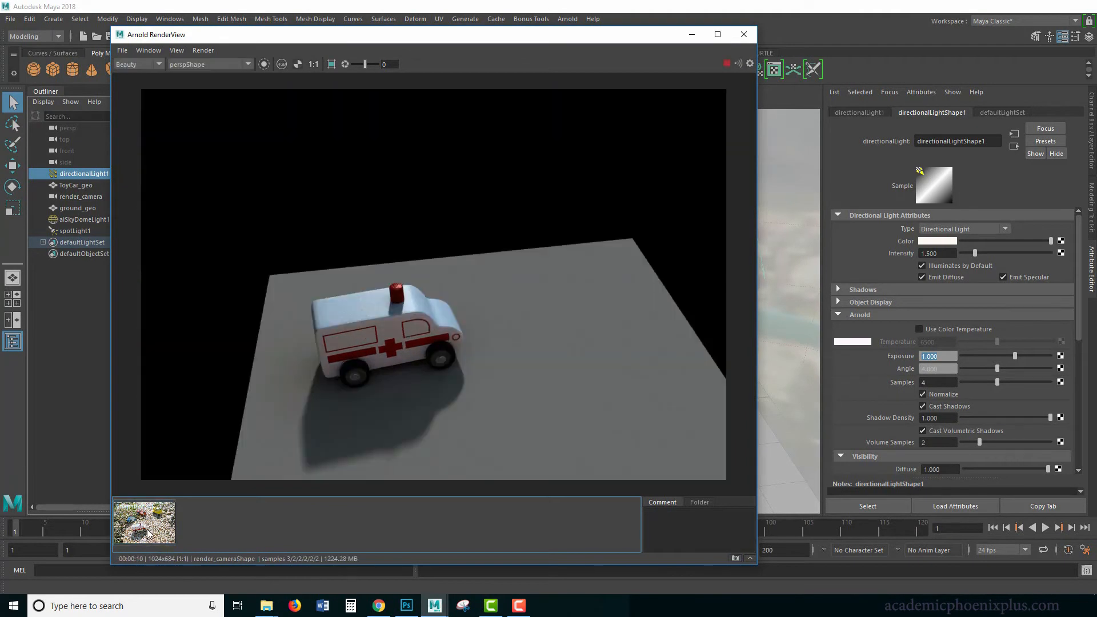
left_click(148, 532)
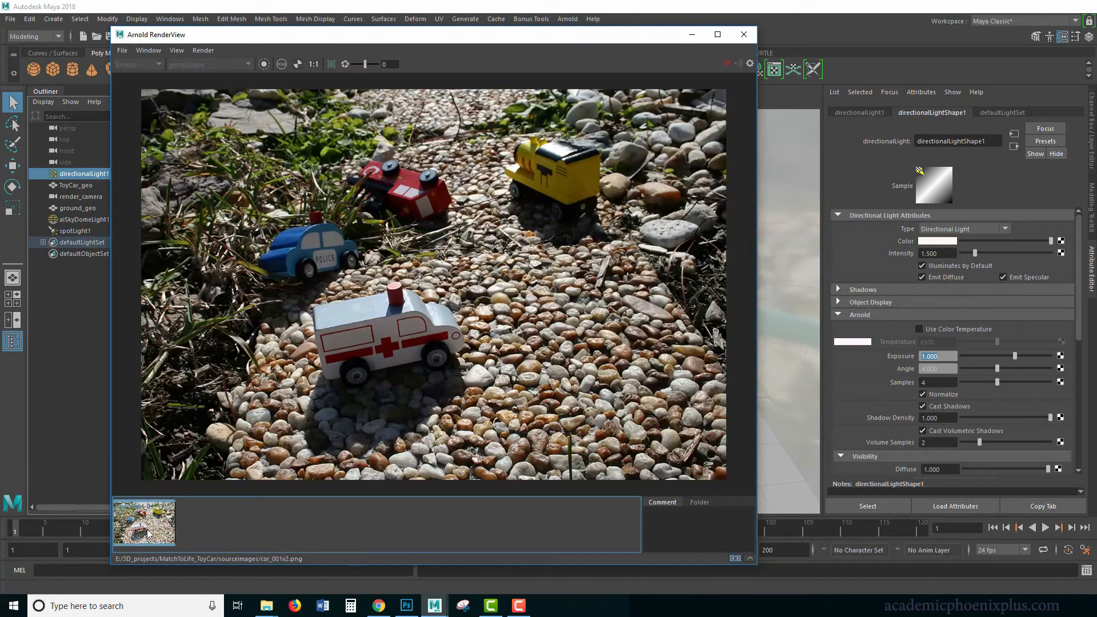
Close the render window, move ToyCar_geo across to the far side of the ground plane, and rotate it to face the opposite way
left_click(740, 38)
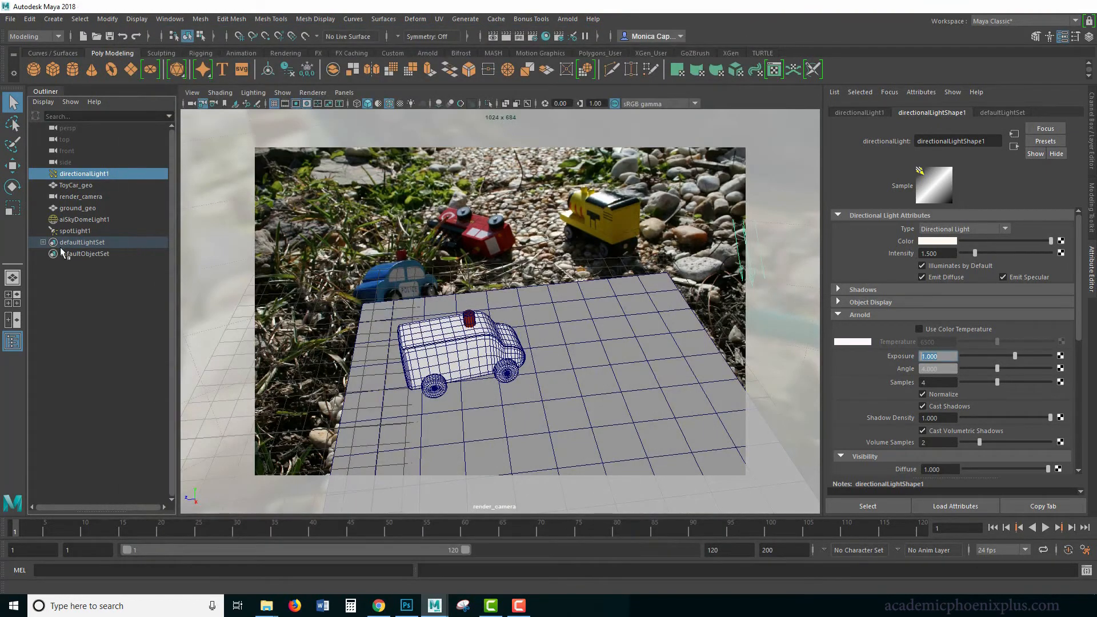
left_click(85, 186)
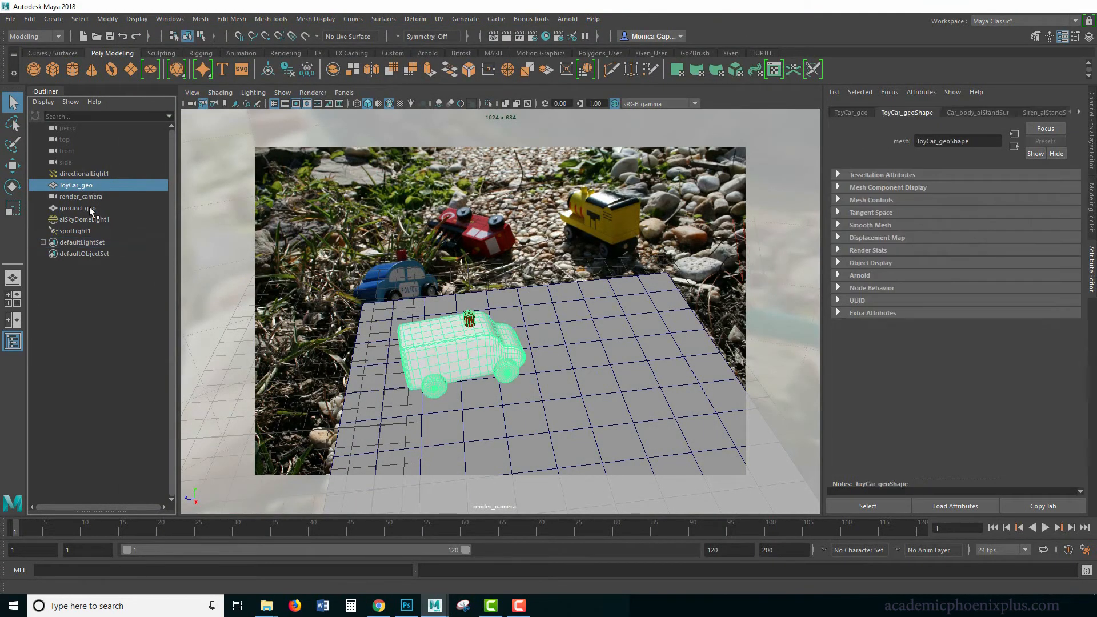
key("w")
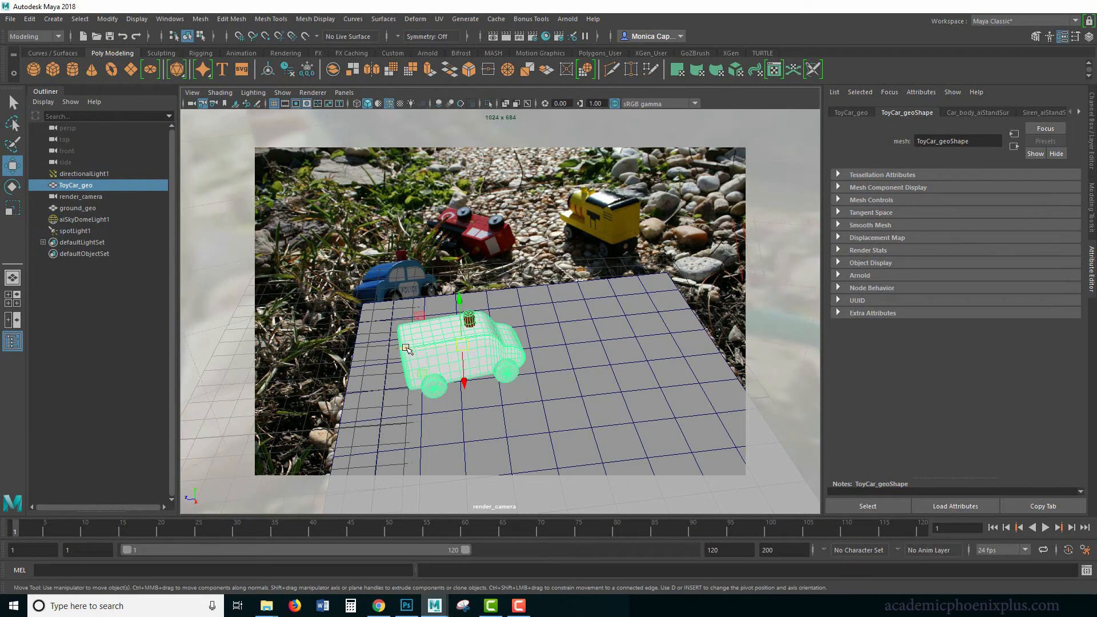
left_click_drag(408, 352, 567, 345)
key("e")
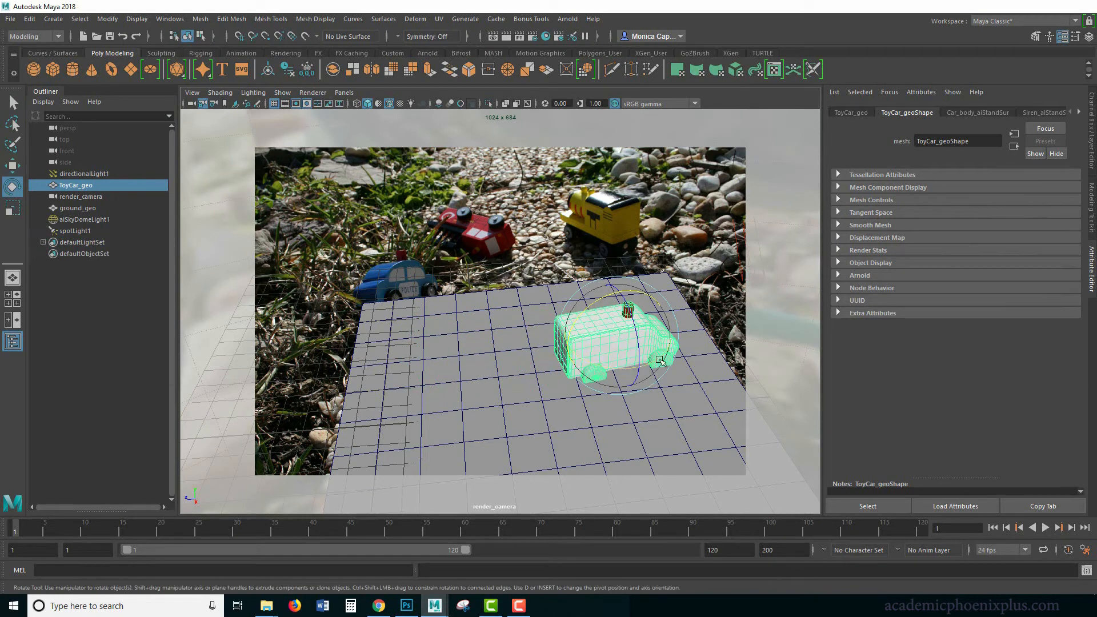
left_click_drag(653, 363, 629, 284)
View the toy car from below through the persp camera, raise it slightly, and adjust its tilt so the wheels rest on the ground plane
key("w")
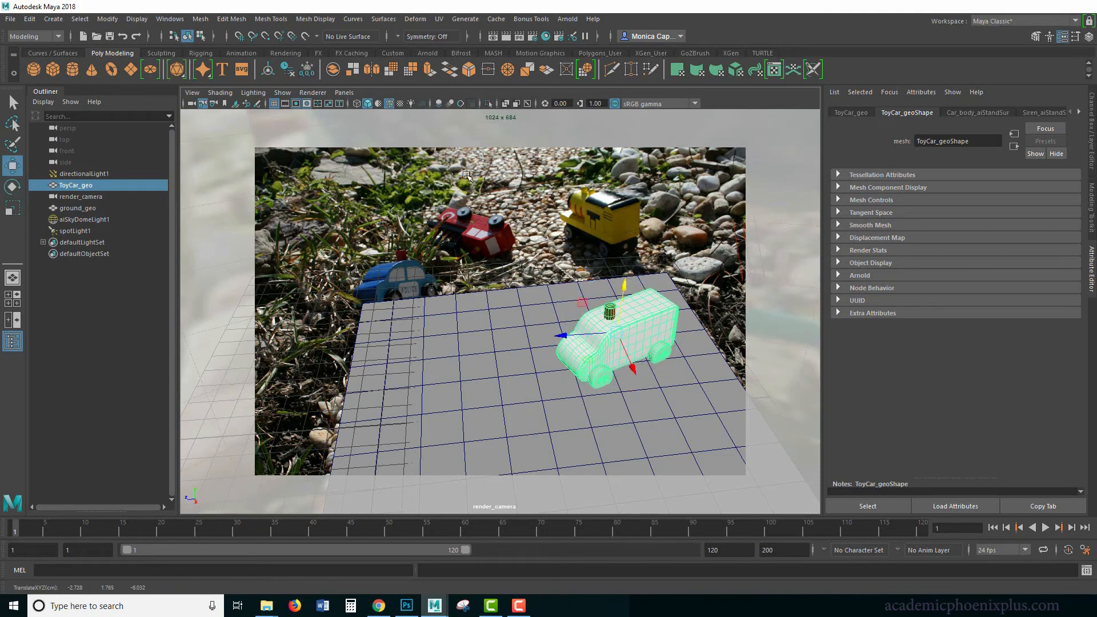
left_click(345, 93)
mouse_move(430, 103)
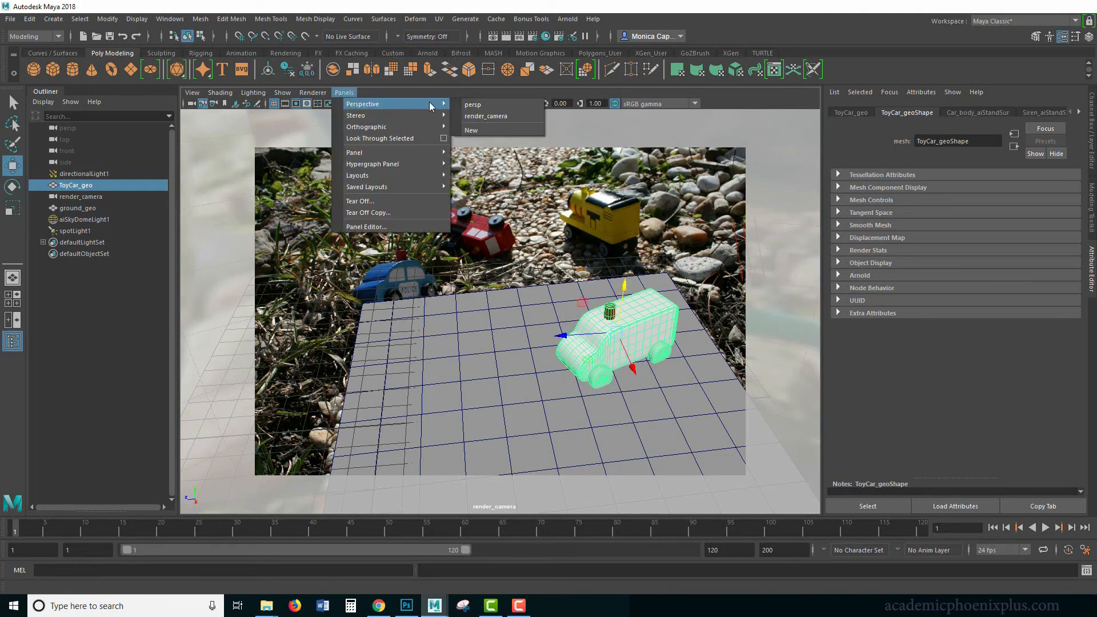
left_click(499, 105)
left_click_drag(657, 368, 493, 275, "alt")
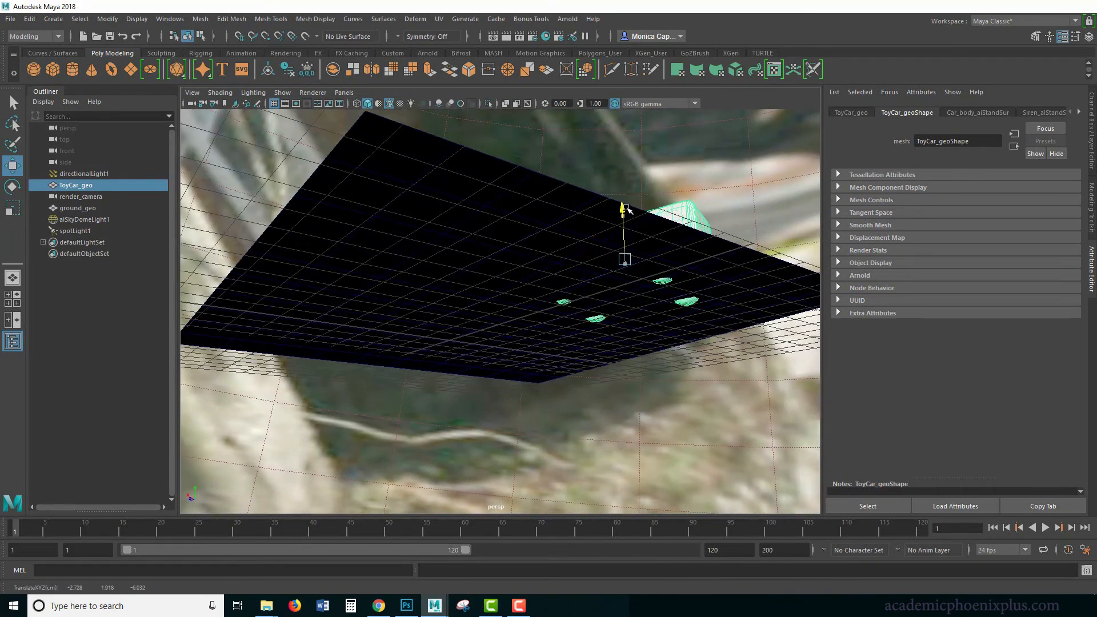
left_click_drag(626, 209, 626, 207)
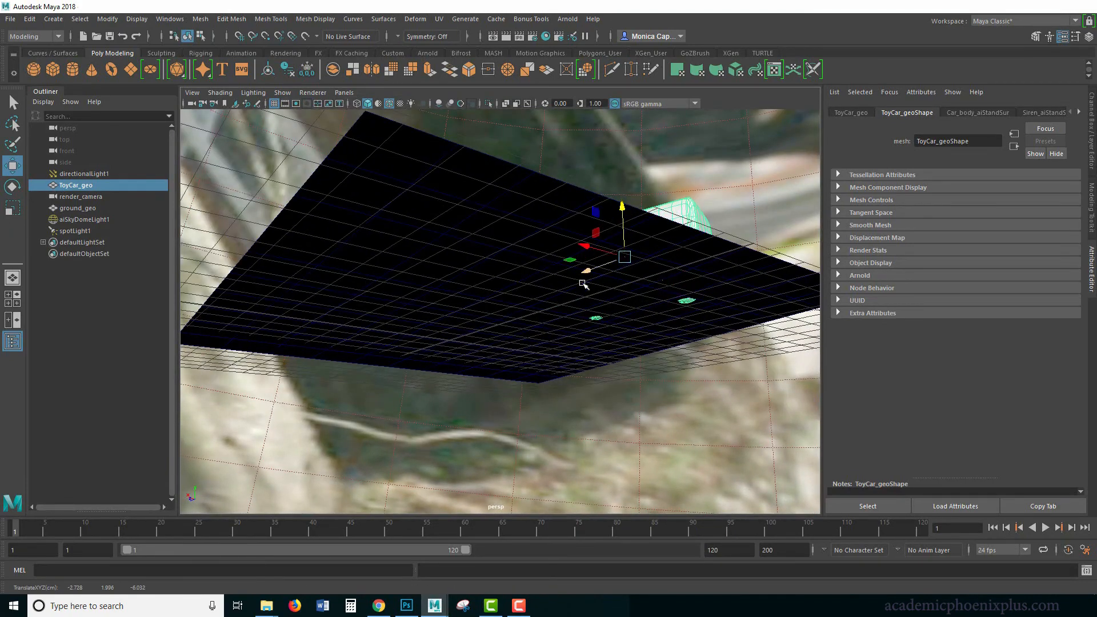
key("e")
left_click_drag(613, 282, 613, 284)
Return the viewport to render_camera and render the repositioned toy car with Arnold
left_click(346, 93)
mouse_move(417, 103)
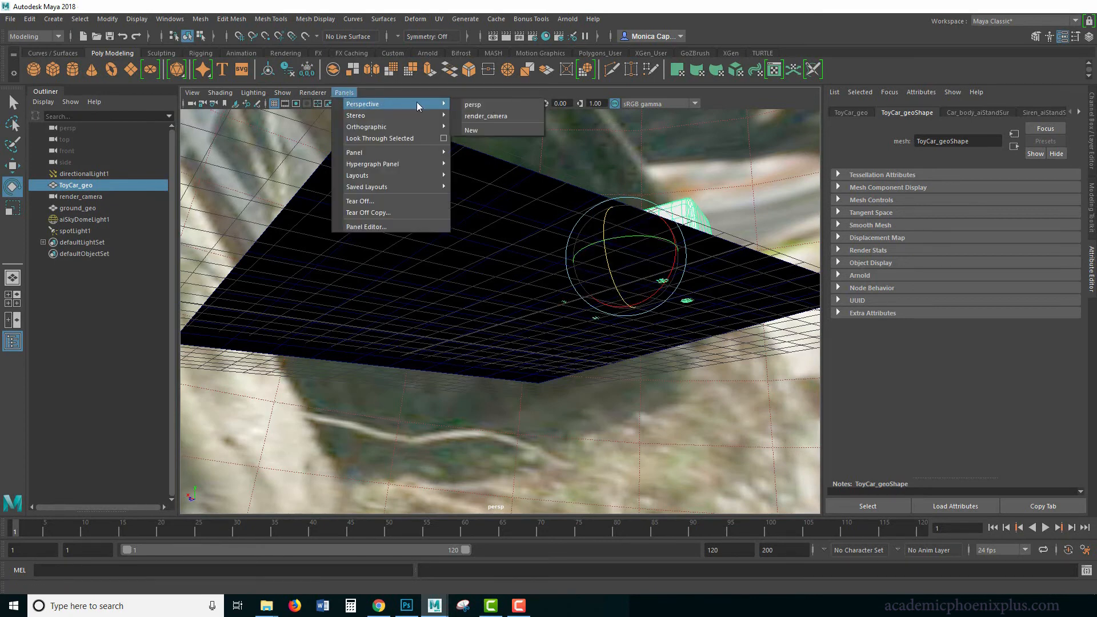
left_click(489, 116)
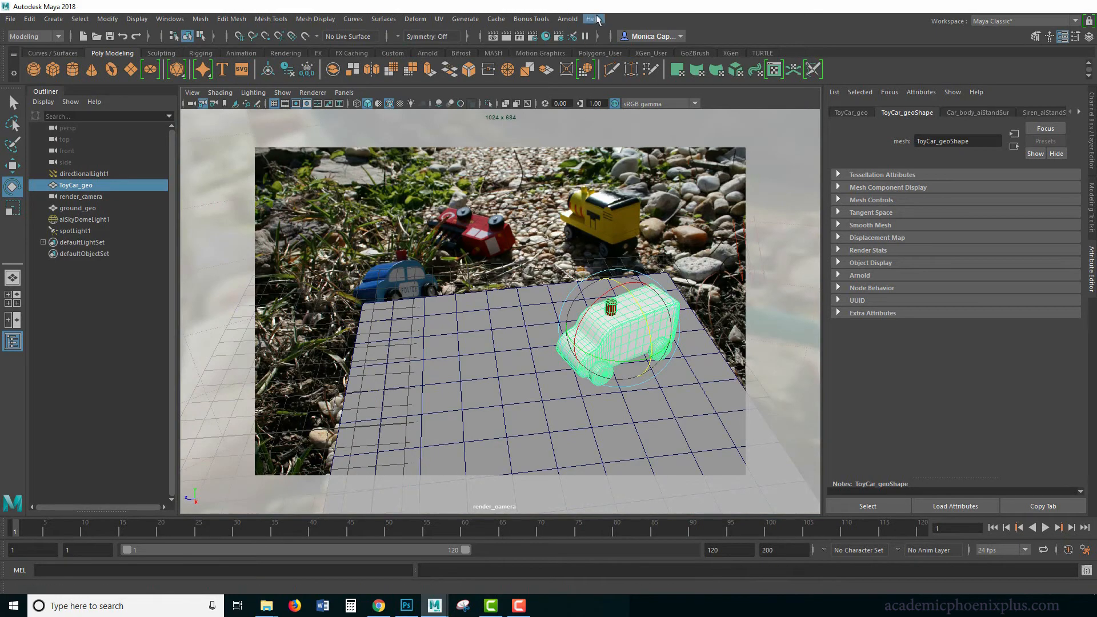
left_click(573, 21)
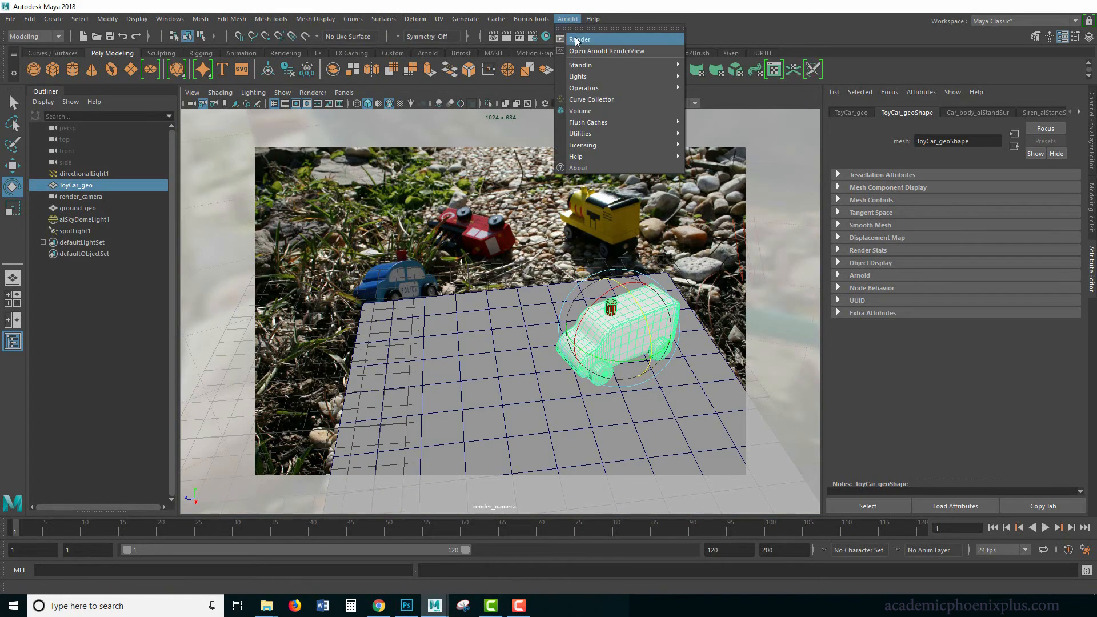
left_click(578, 33)
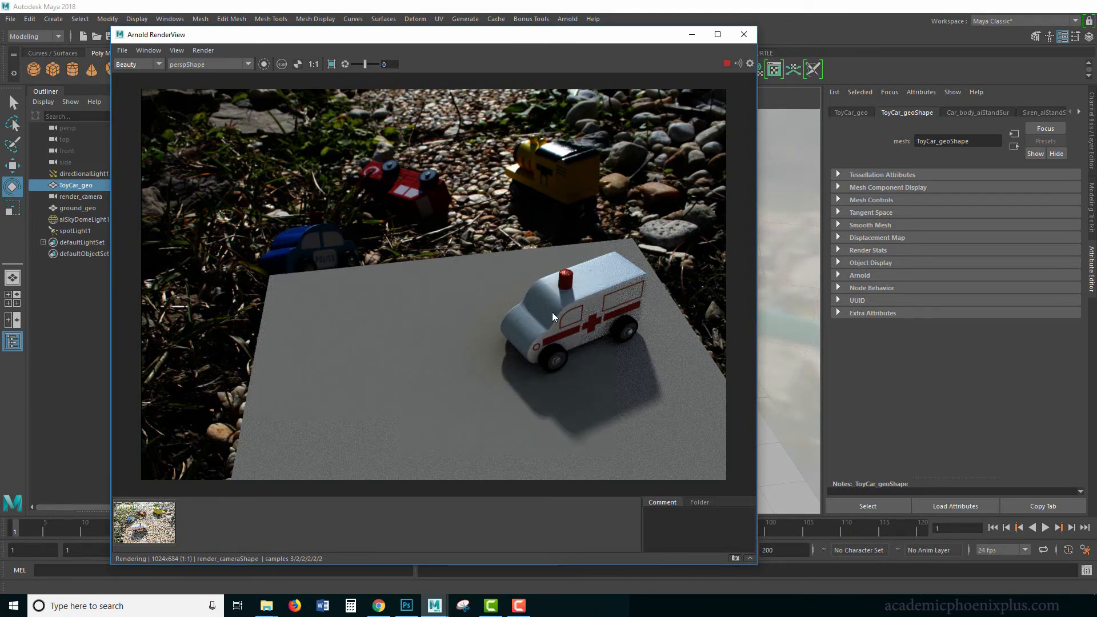
View the reference photo IMG_2731 from the sourceimages folder, compare the car's lighting with the render, and return to Maya
mouse_move(264, 607)
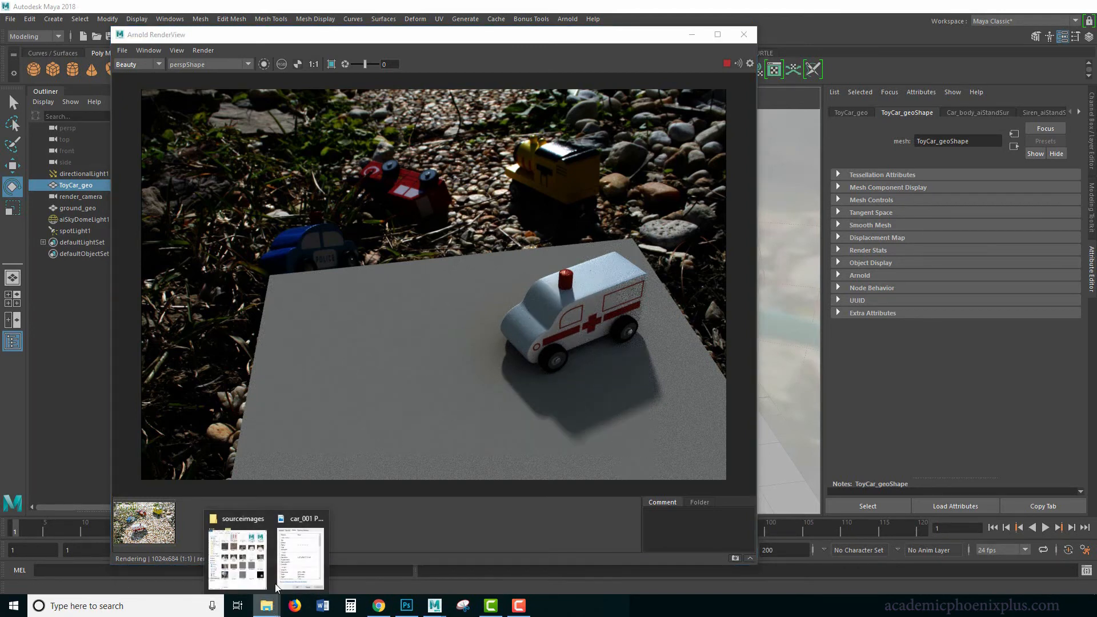
left_click(238, 549)
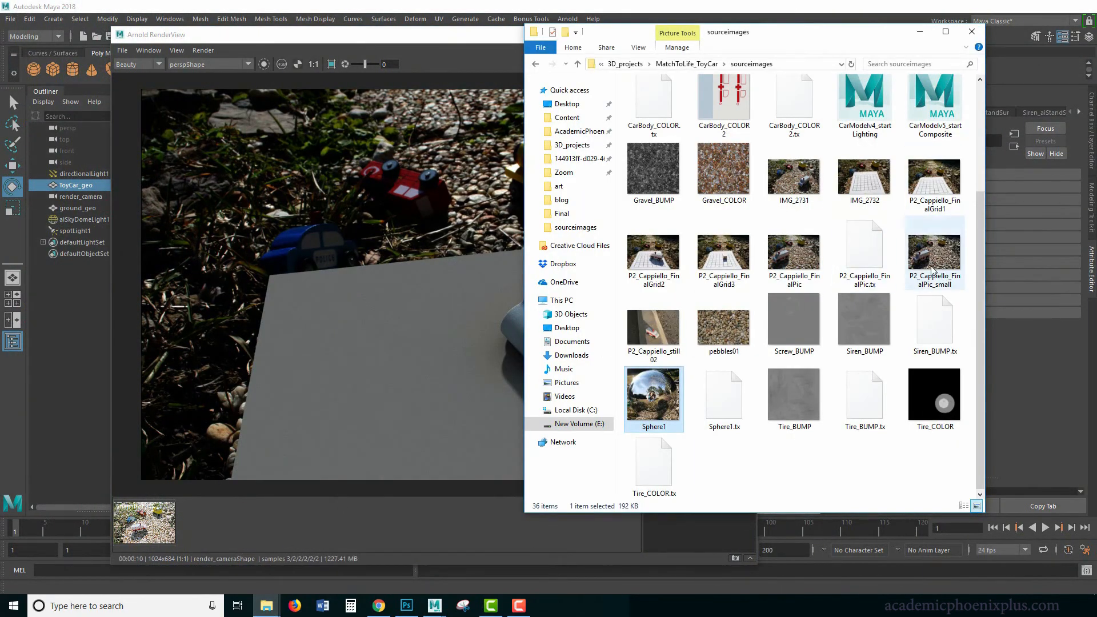
double_click(798, 189)
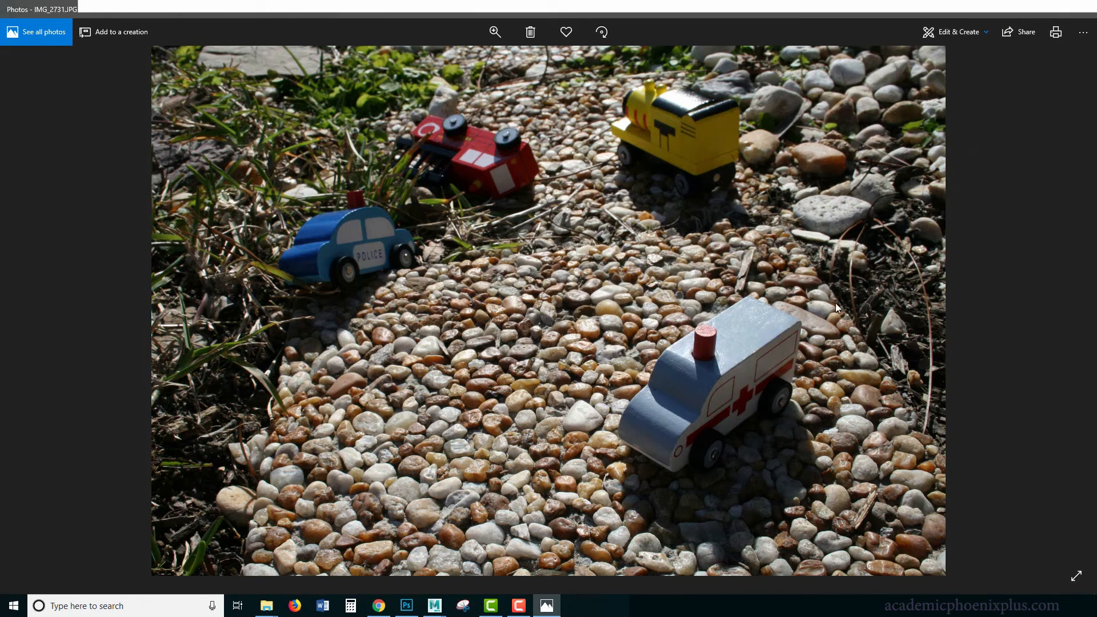
left_click(1031, 14)
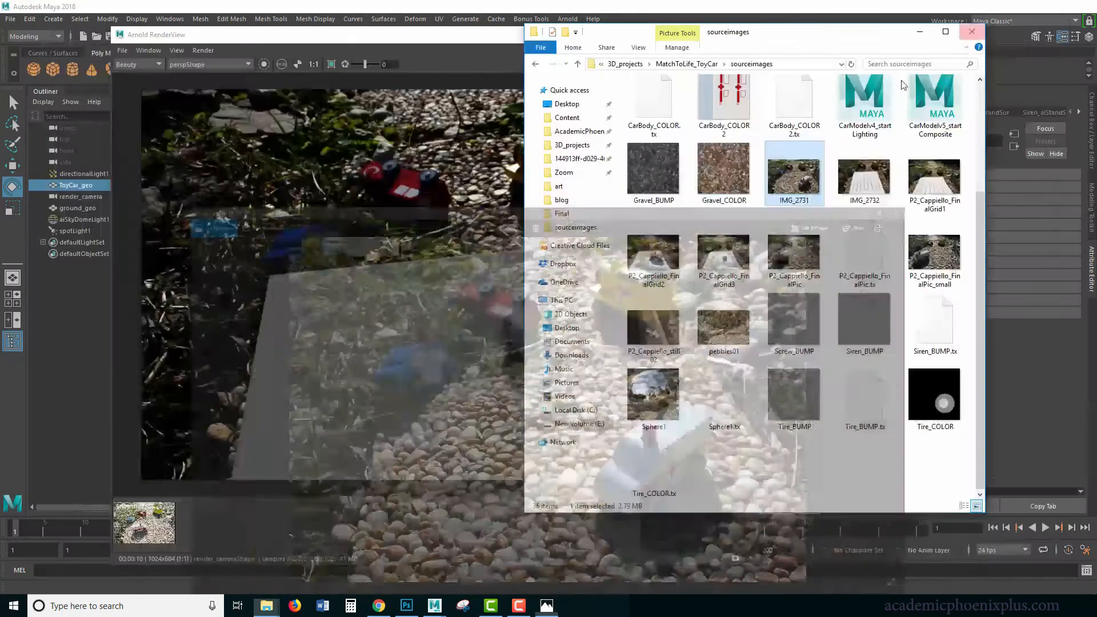
left_click(922, 33)
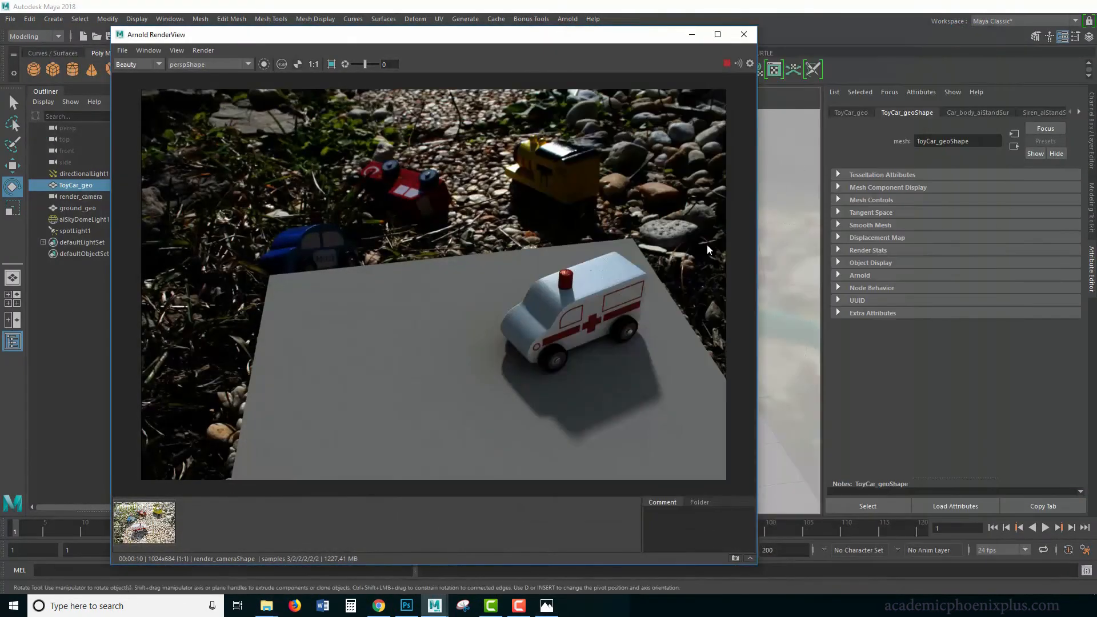
Lower the specular roughness of the toy car's Car_body_aiStandSurf material to about 0.506
left_click(612, 279)
left_click(1044, 112)
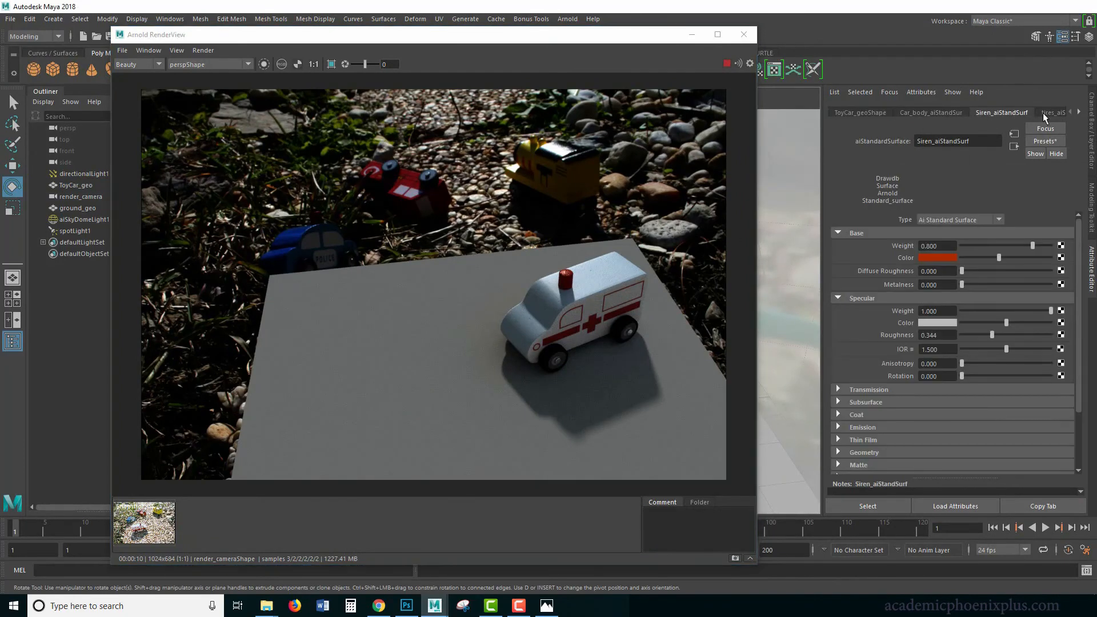
left_click(1077, 112)
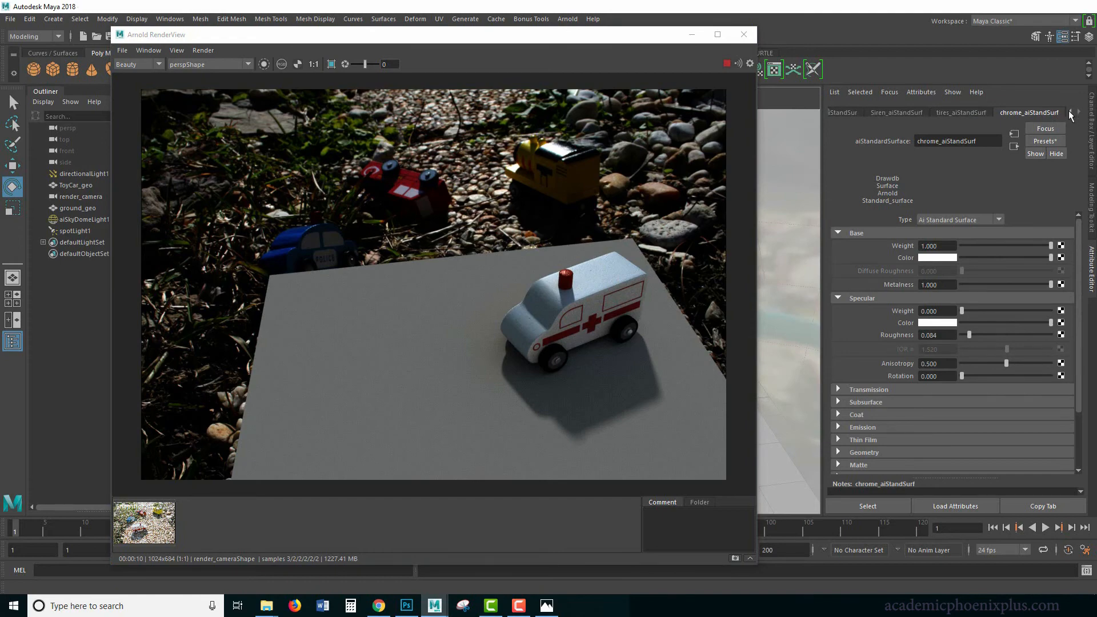
left_click(1069, 113)
left_click(870, 114)
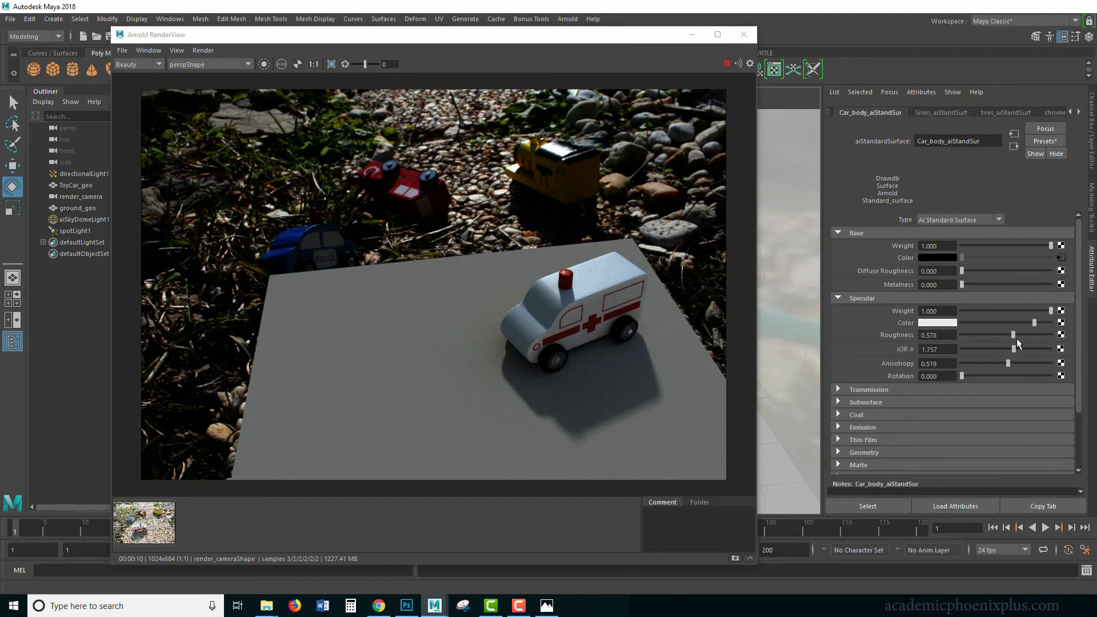
left_click_drag(1014, 335, 1007, 335)
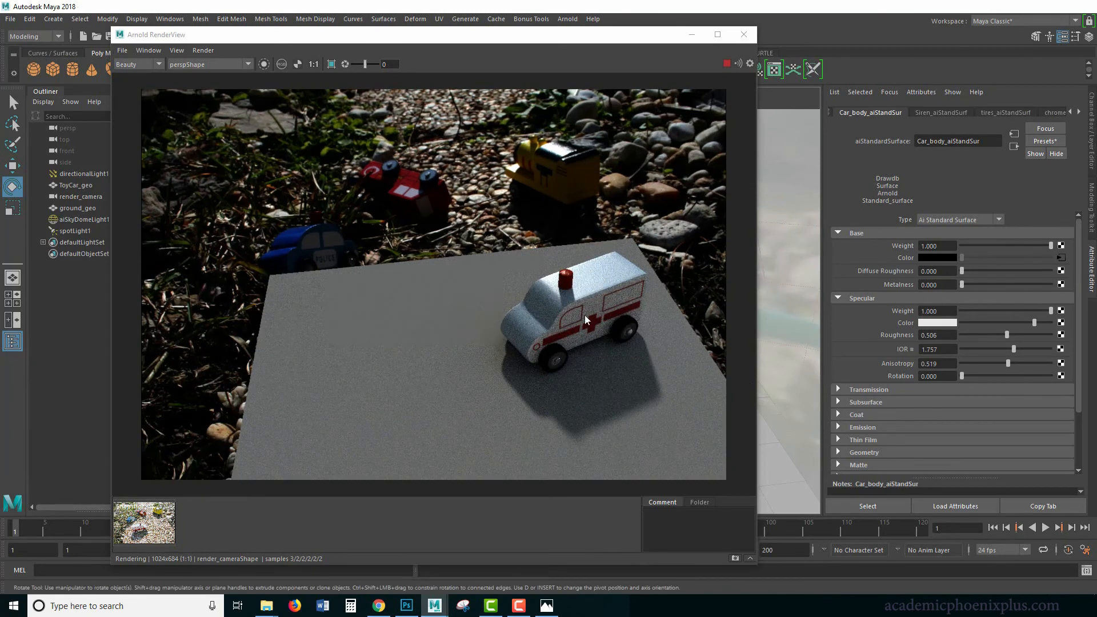
Go to the bump2d1 node behind the car body material's bump mapping and set its bump depth to 0.300
left_click(873, 454)
left_click_drag(1079, 377, 1076, 423)
scroll(1069, 420, "down", 1)
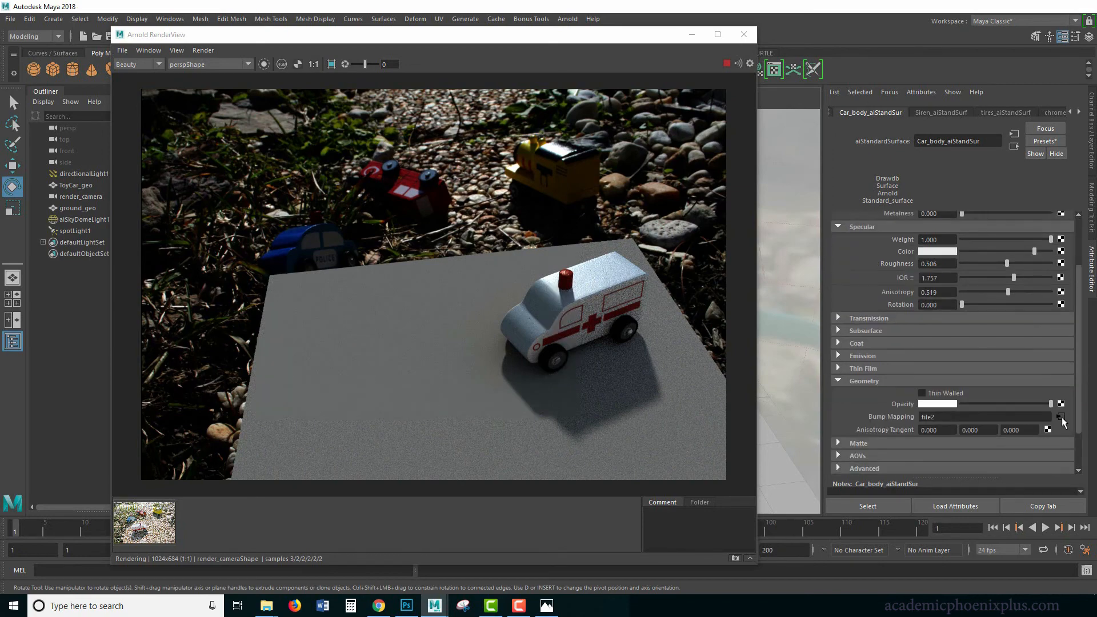
left_click(1061, 416)
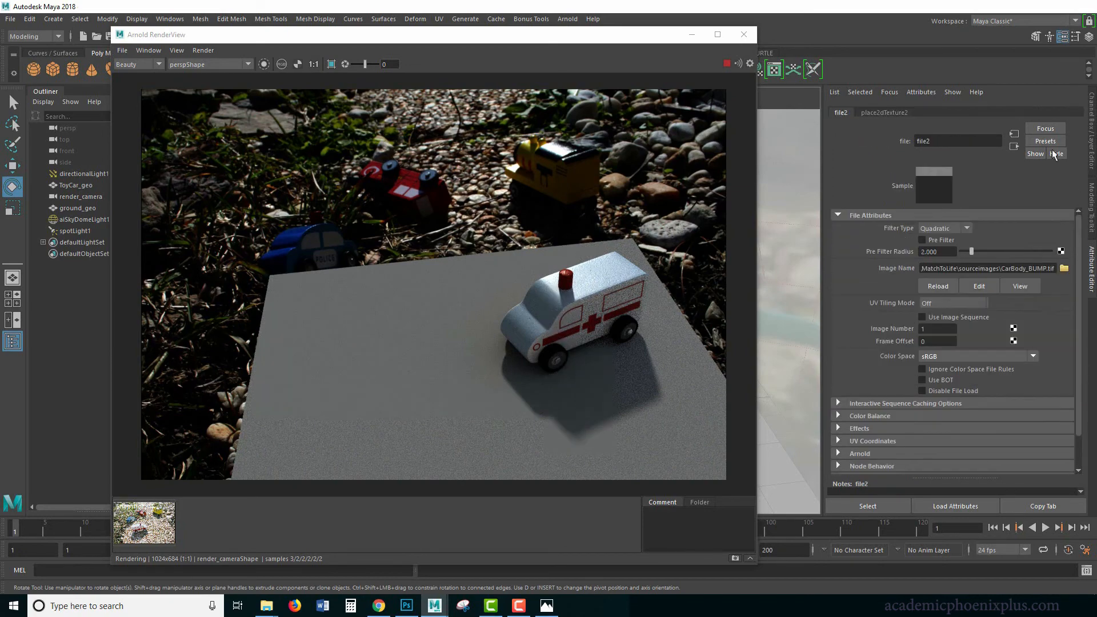
left_click(1014, 147)
left_click(919, 241)
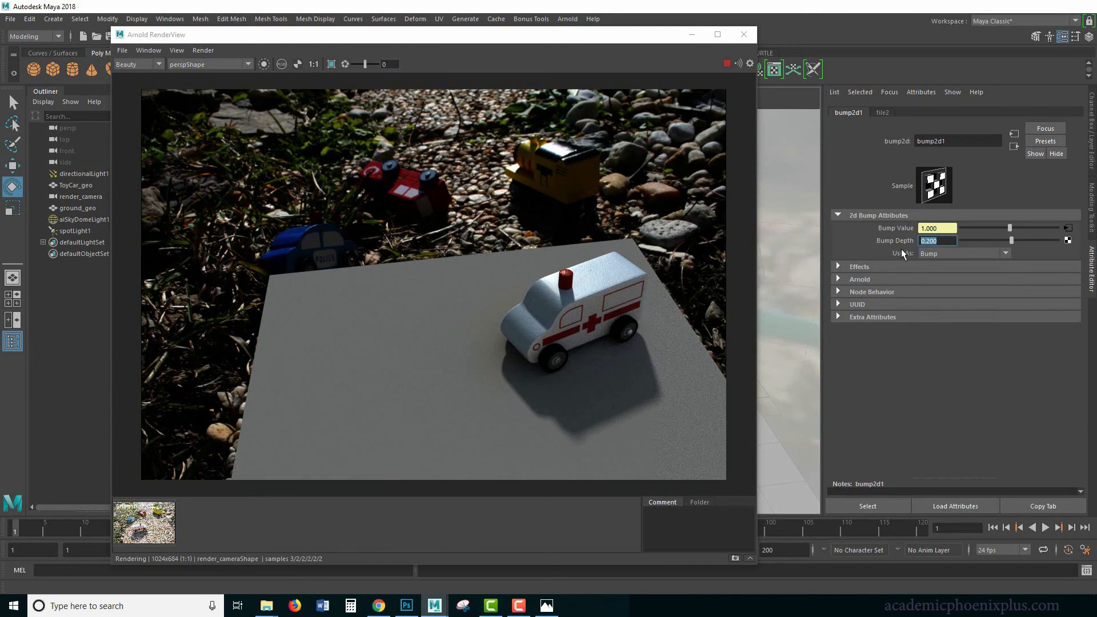
key("Return")
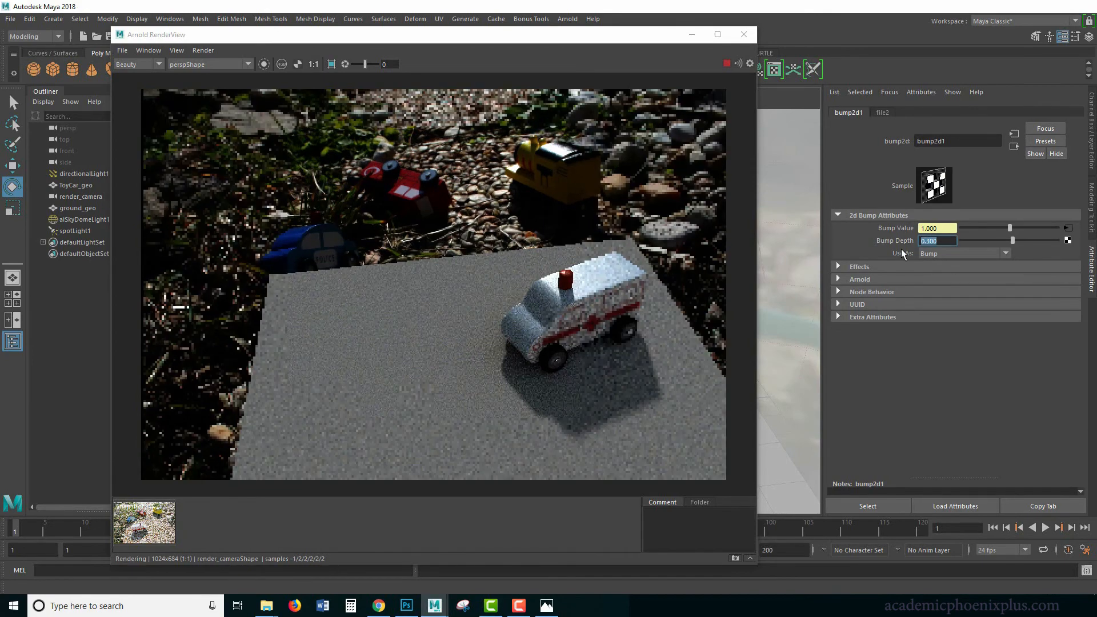